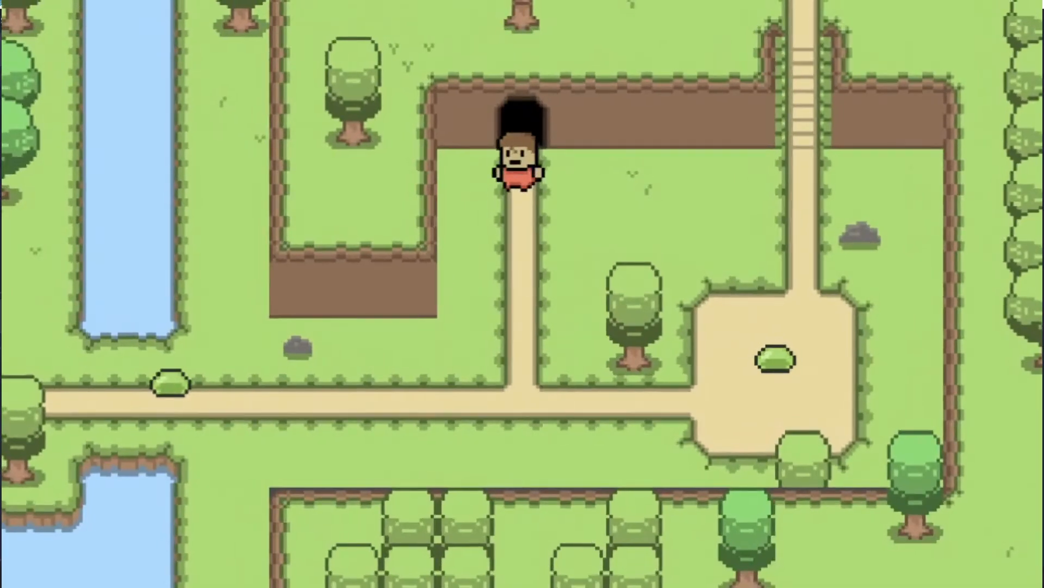
key(Up)
key(Right)
key(Up)
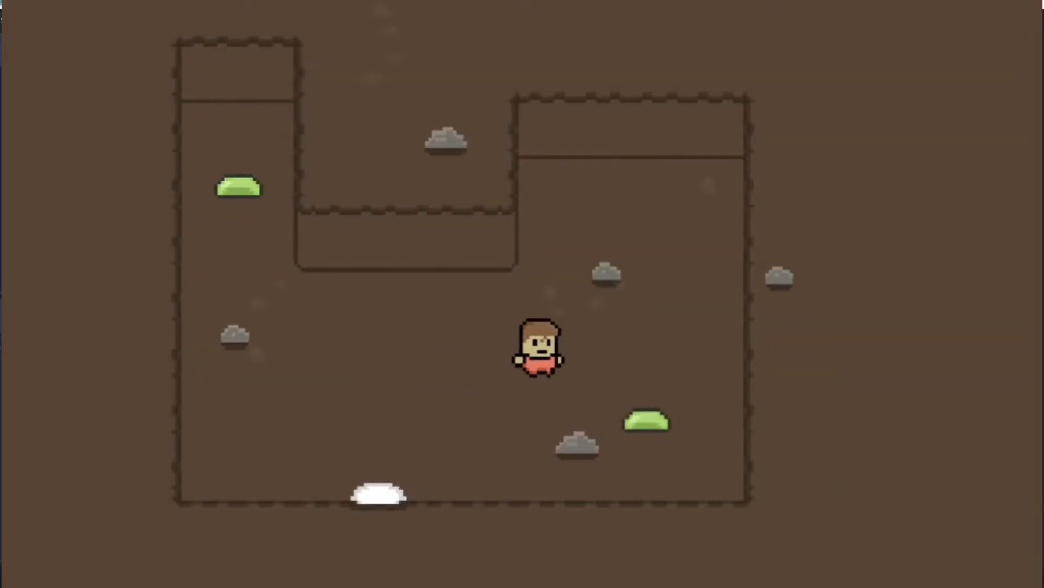
key(Left)
key(Down)
key(Right)
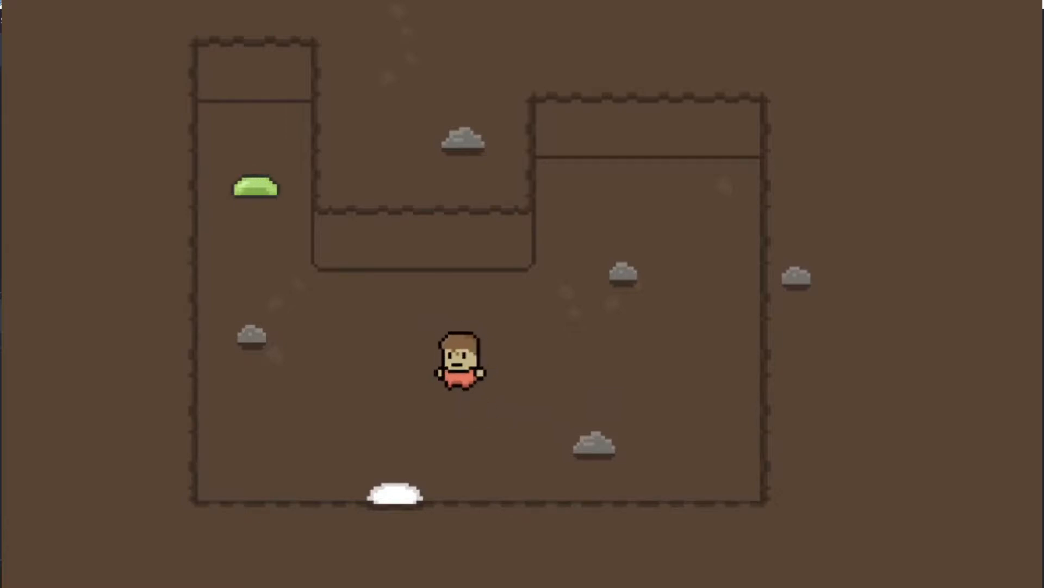
key(Up)
key(Left)
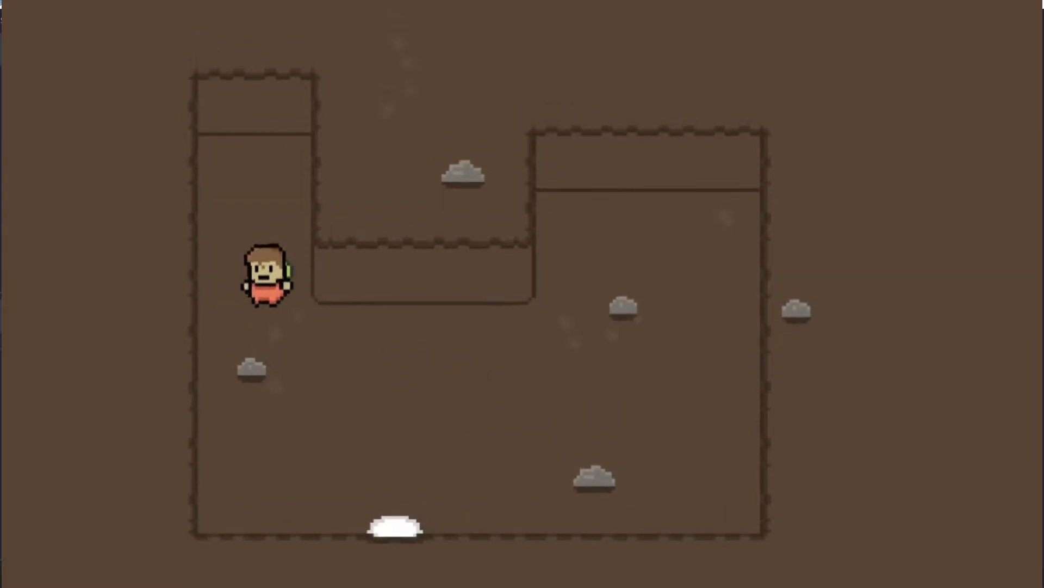
key(Down)
key(Right)
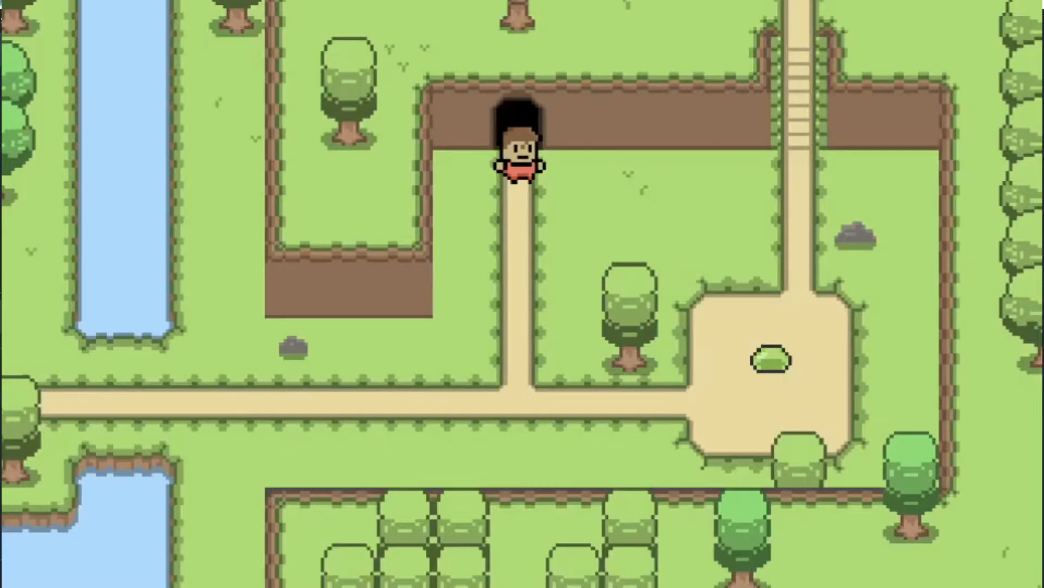
key(Down)
key(Right)
key(Right)
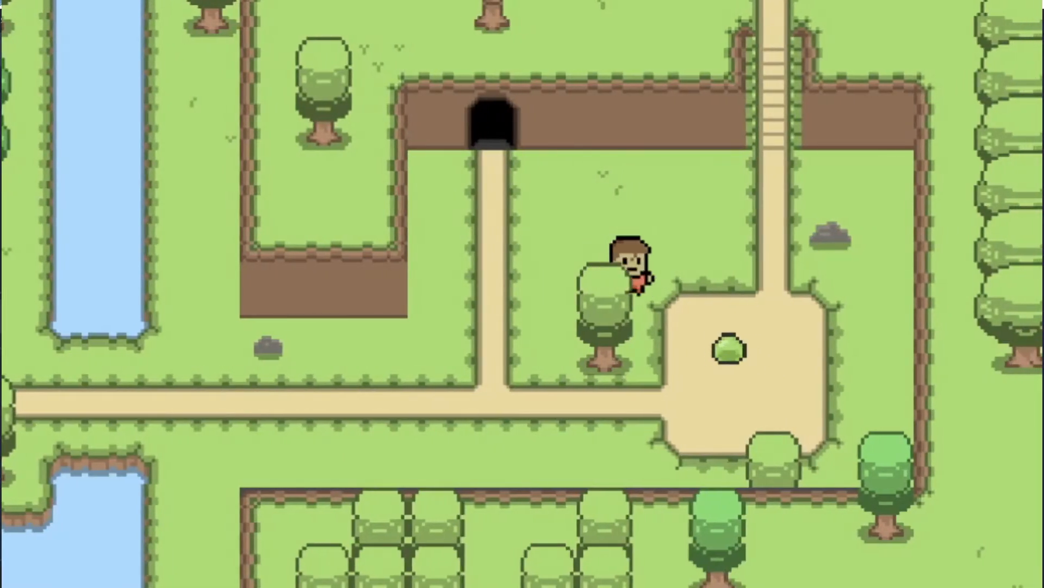
key(Down)
key(Left)
key(Down)
key(Right)
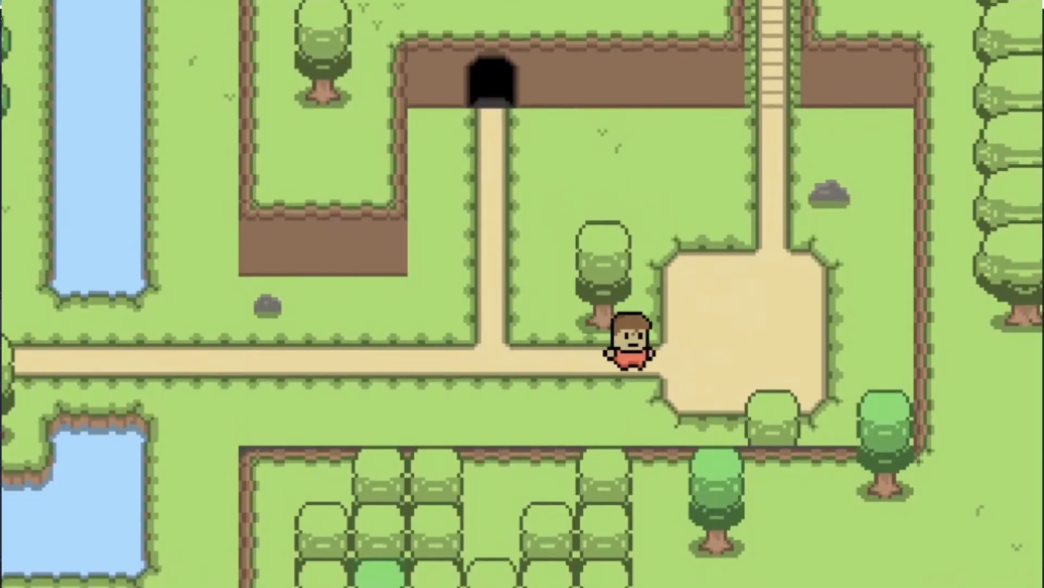
key(Down)
key(Left)
key(Up)
key(Left)
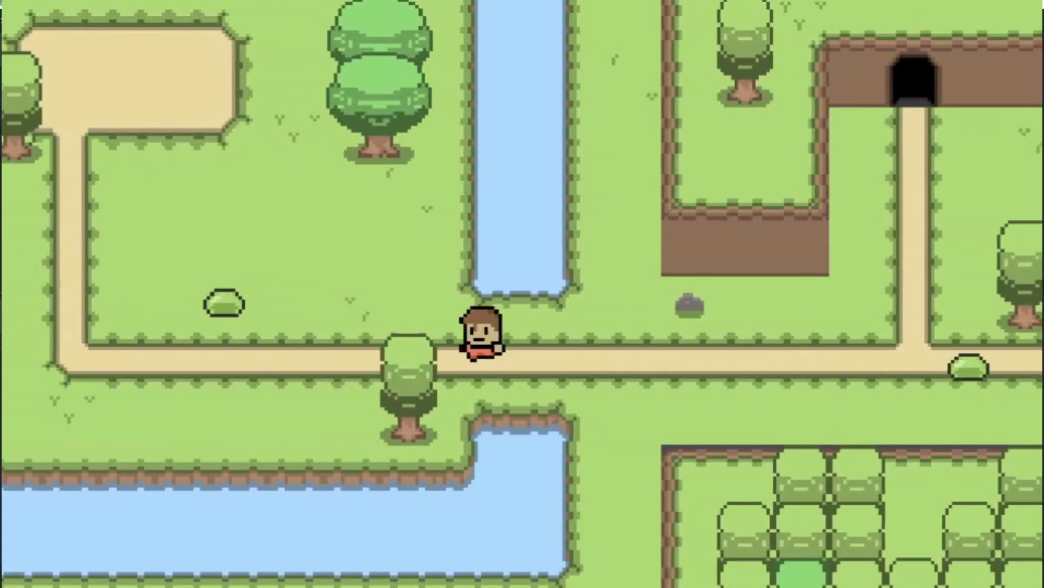
key(Up)
key(Right)
key(Down)
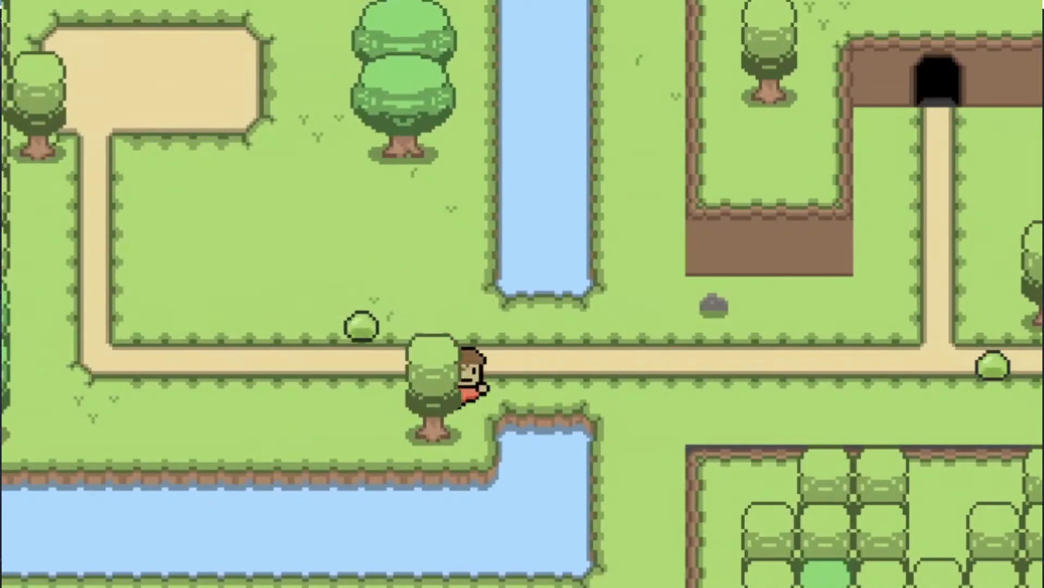
key(Right)
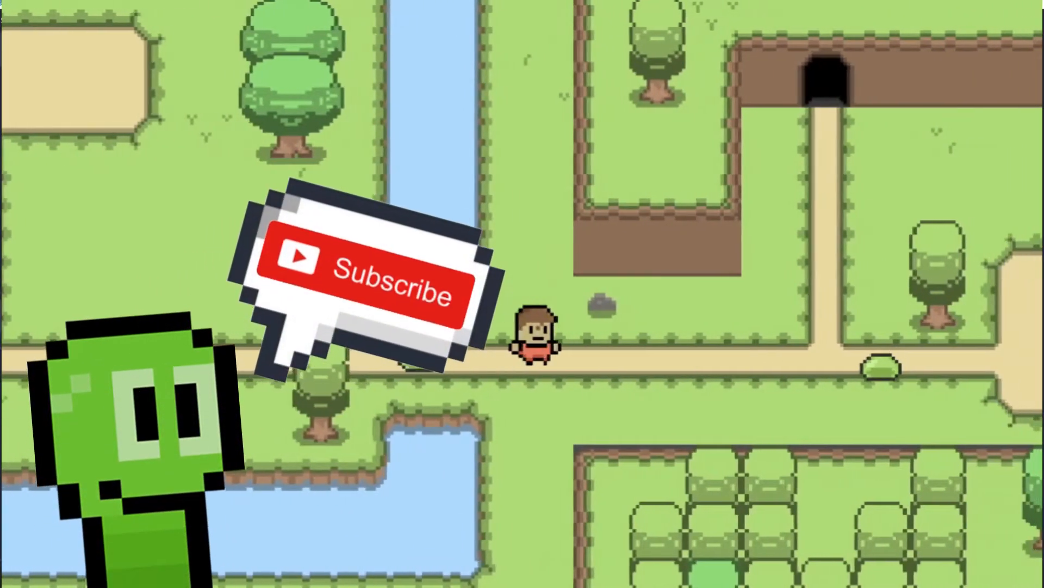
key(Left)
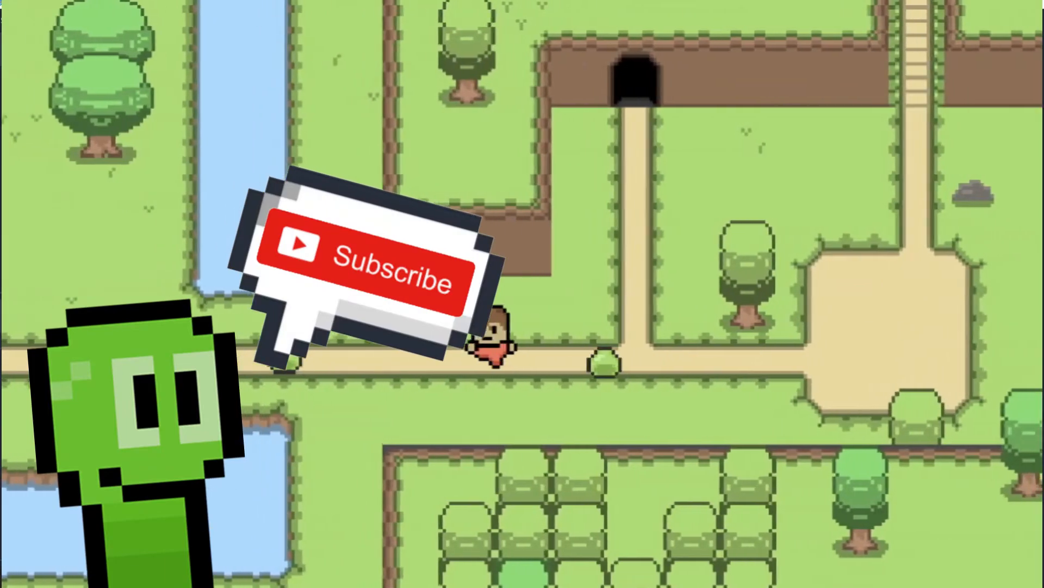
key(Down)
key(Right)
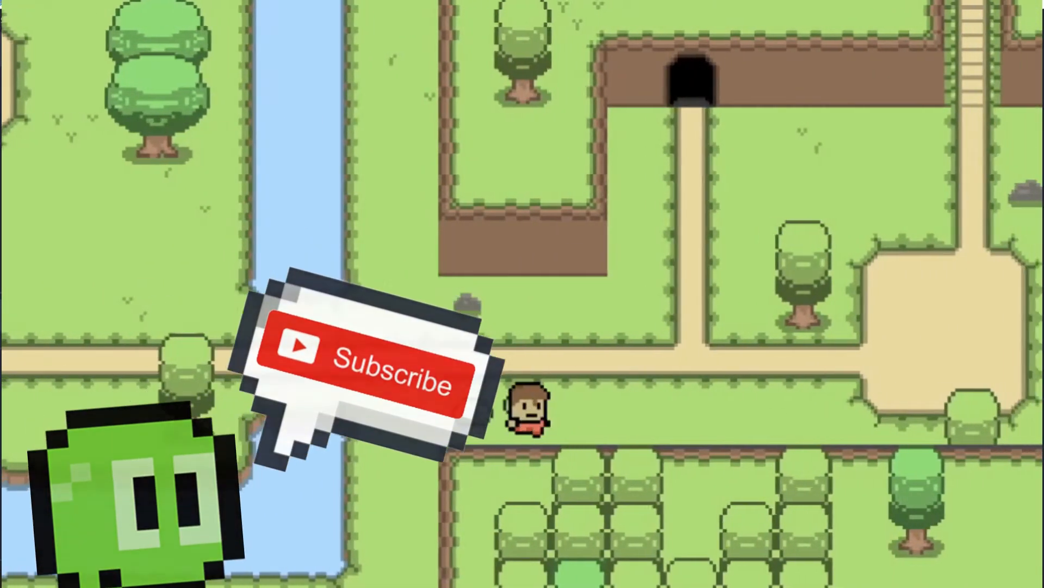
key(Up)
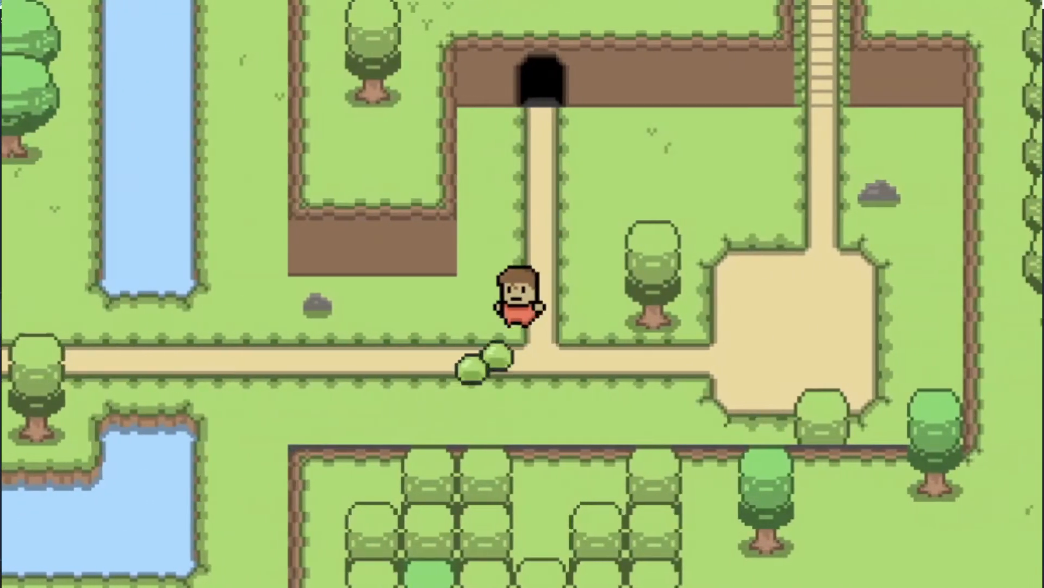
key(Right)
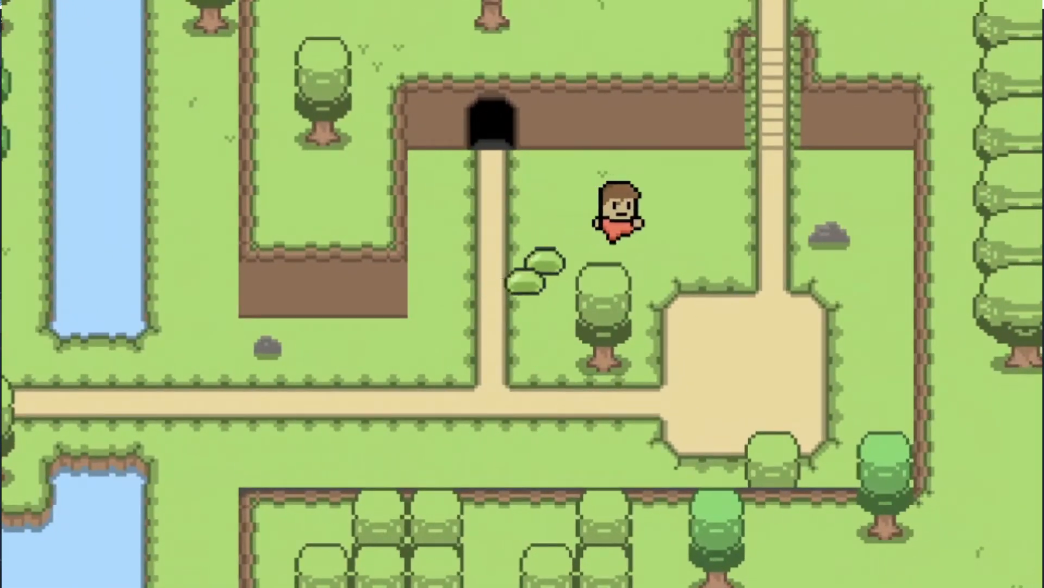
key(Down)
key(Left)
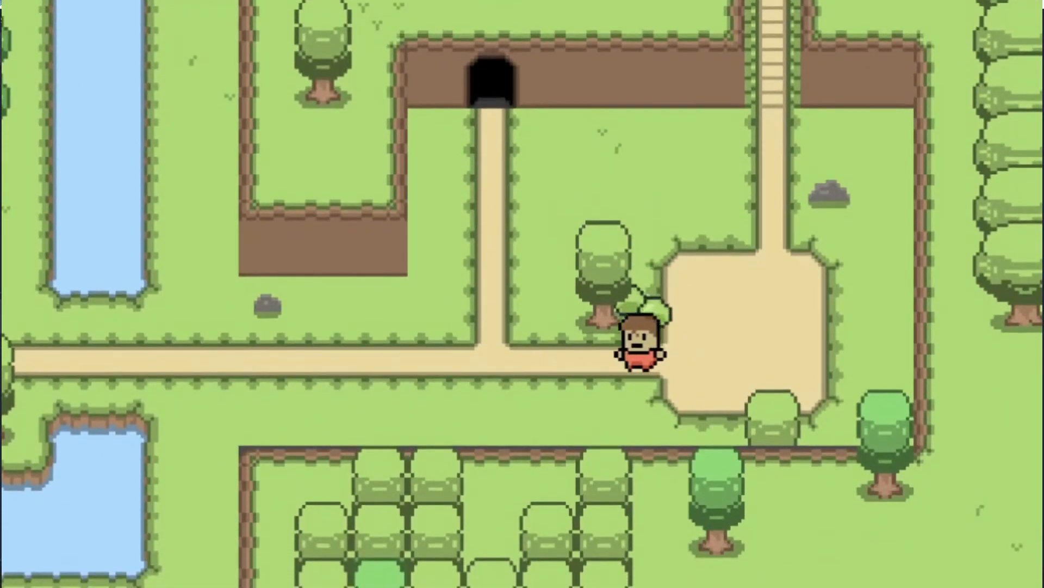
key(Left)
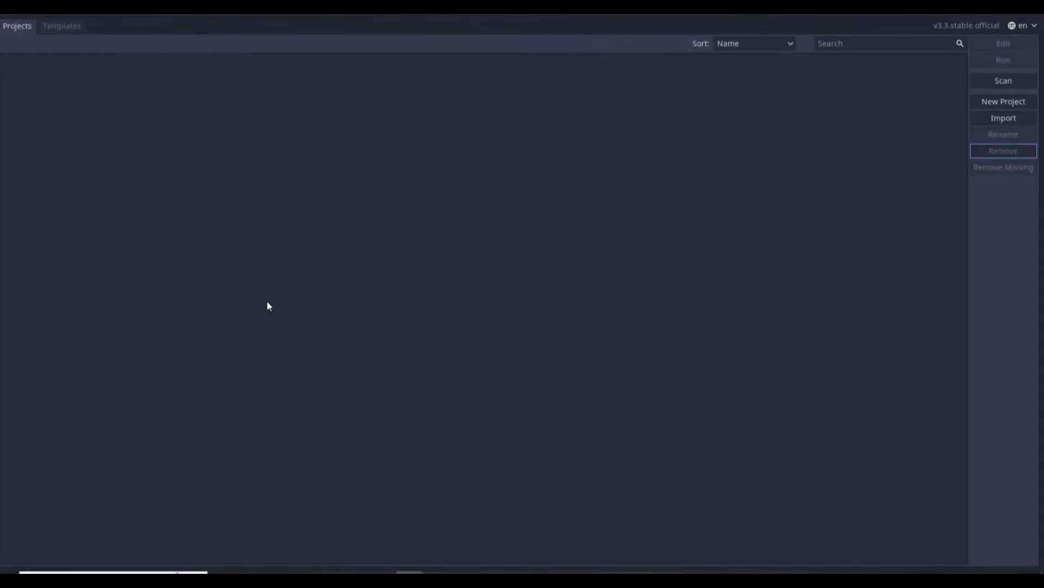
- Create a new project named "Action Rpg 2022" in its own new folder and open it for editing
click(1004, 102)
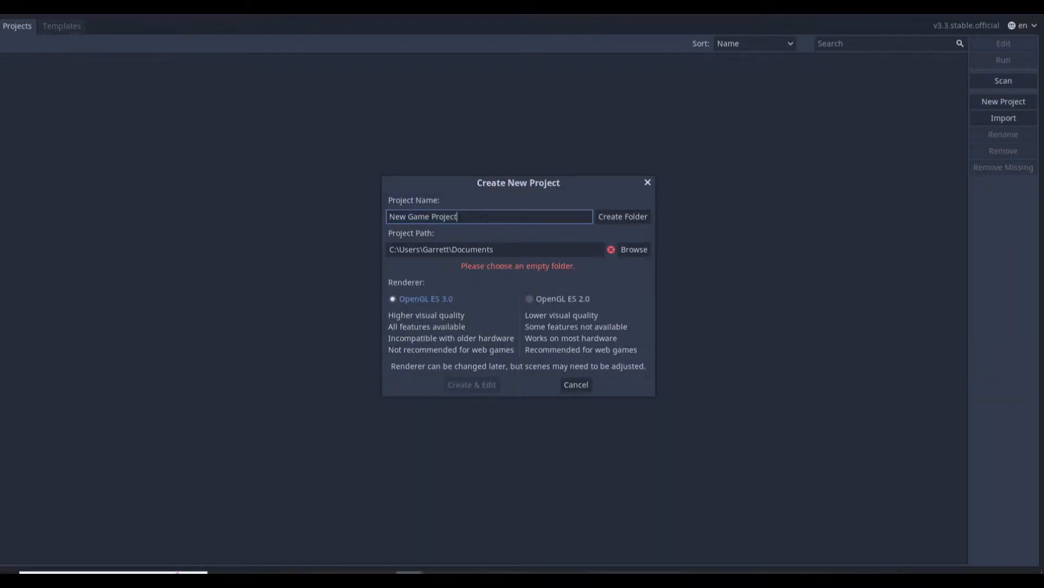
text(Action Rpg 2022)
click(623, 216)
click(472, 384)
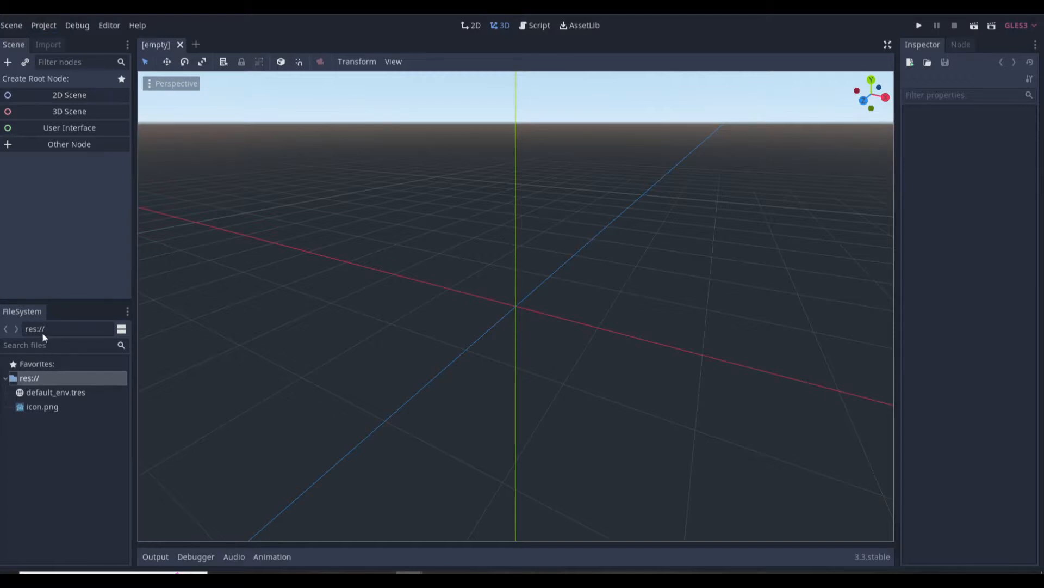
- Create a folder named "script" in the project root
right_click(52, 452)
click(77, 457)
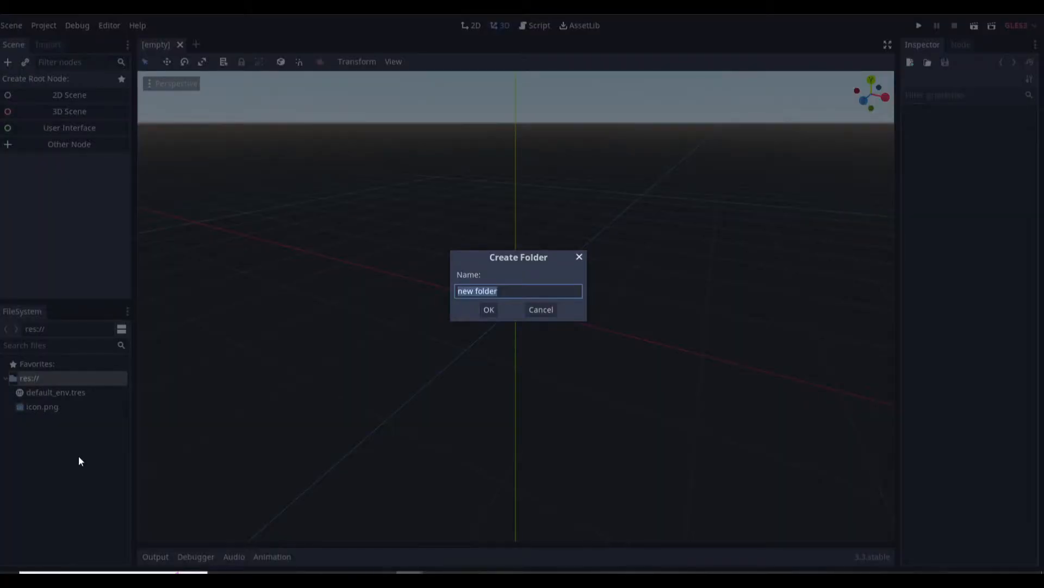
text(script)
key(Return)
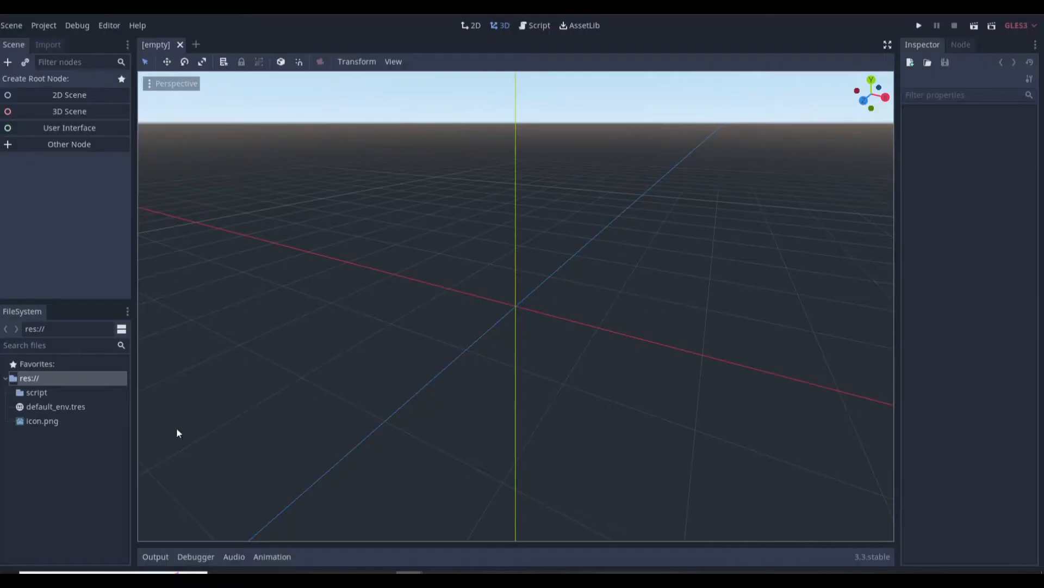
- Create a folder named "scene" in the project root
right_click(53, 483)
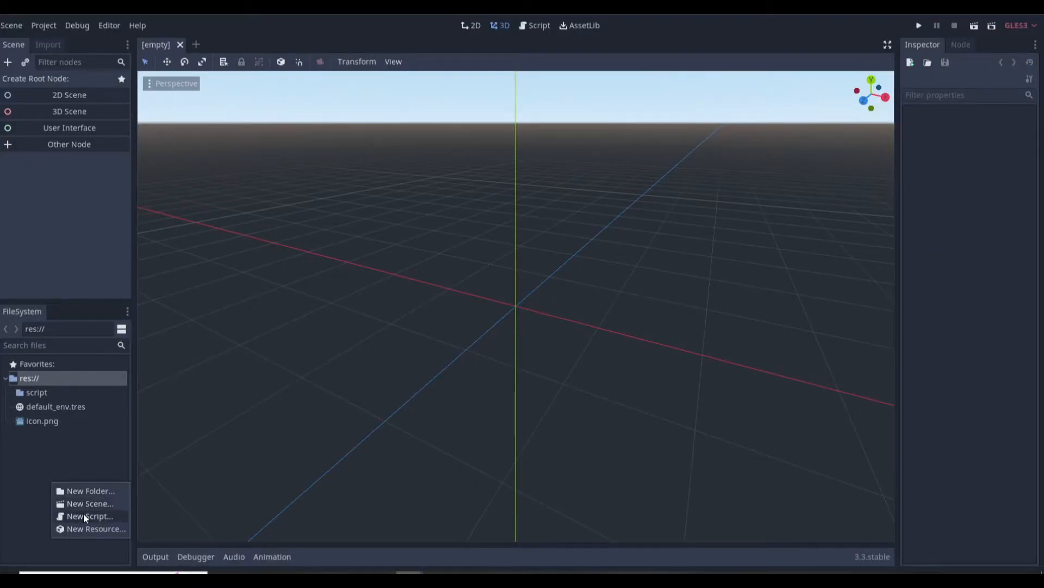
click(85, 491)
text(s)
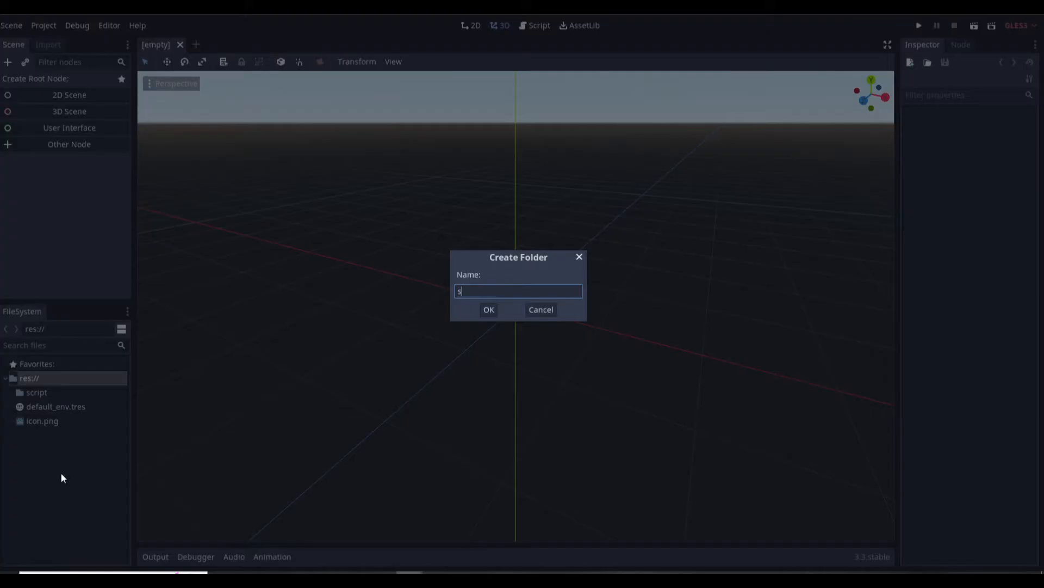
text(cene)
click(489, 309)
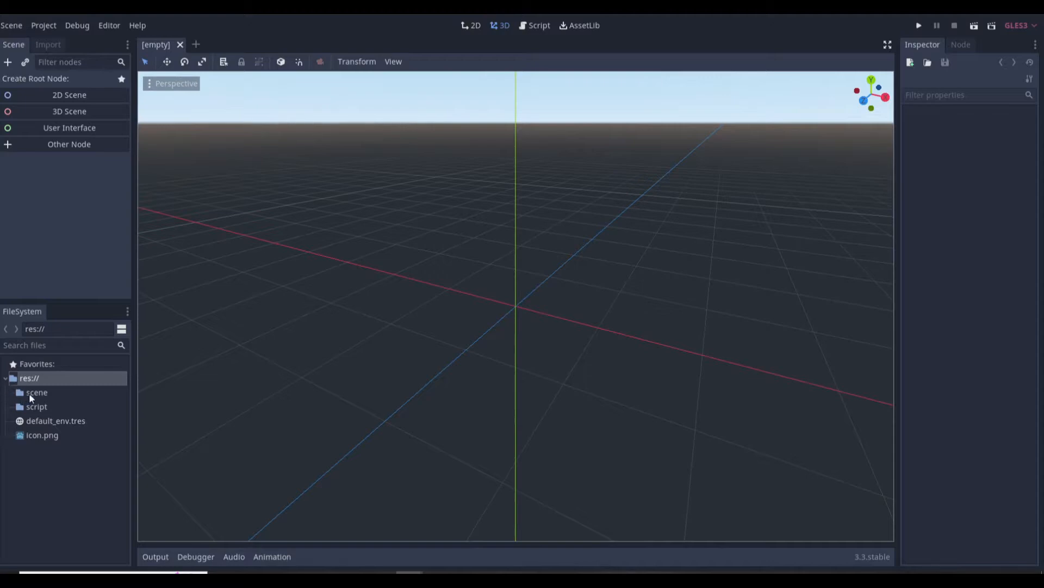
- Bring the external art folder into the project and move it out of the scene folder into res://
click(41, 405)
click(49, 393)
click(61, 458)
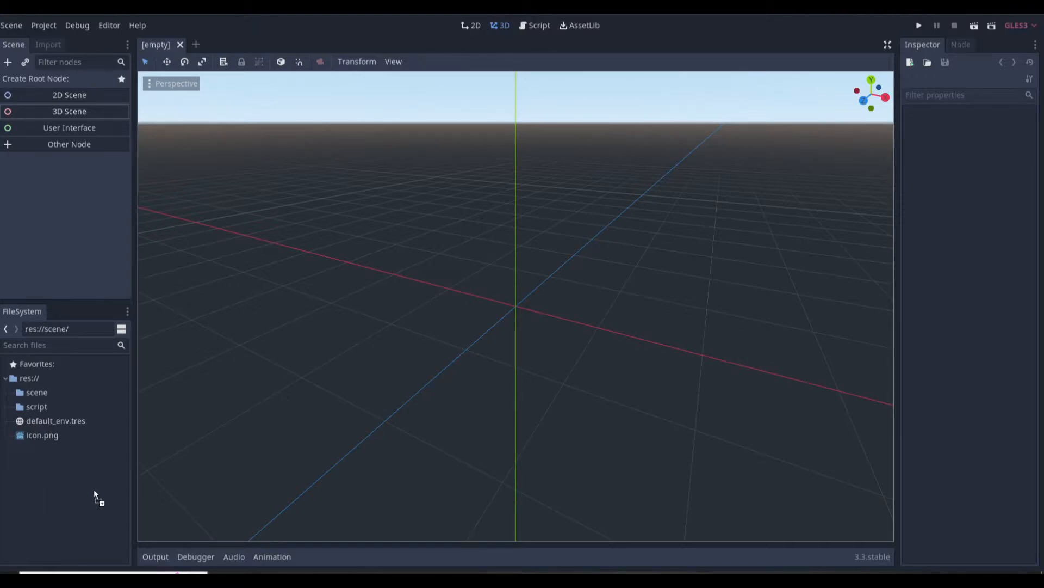
drag(77, 459, 78, 459)
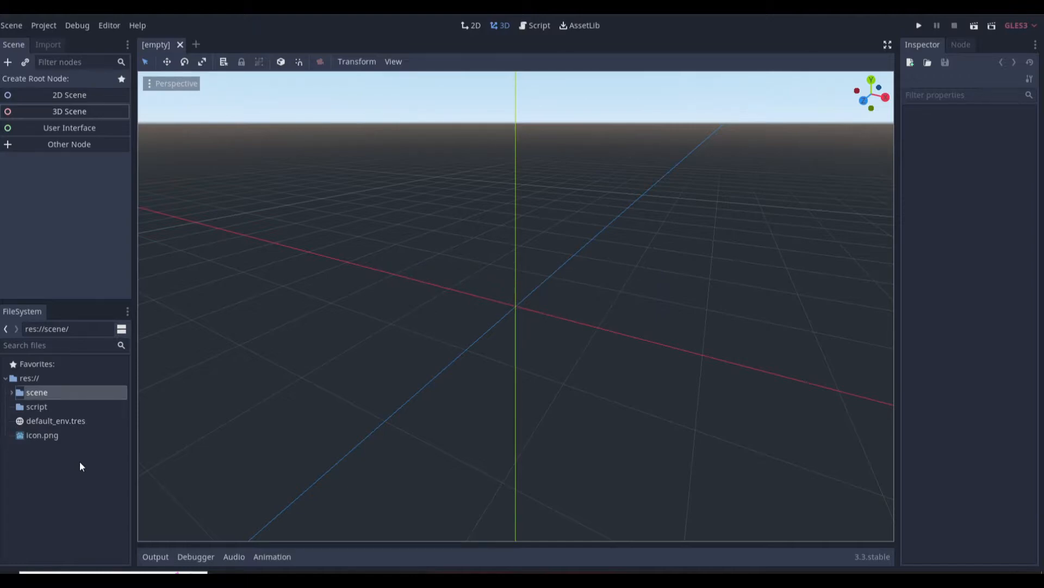
click(10, 393)
drag(32, 405, 31, 383)
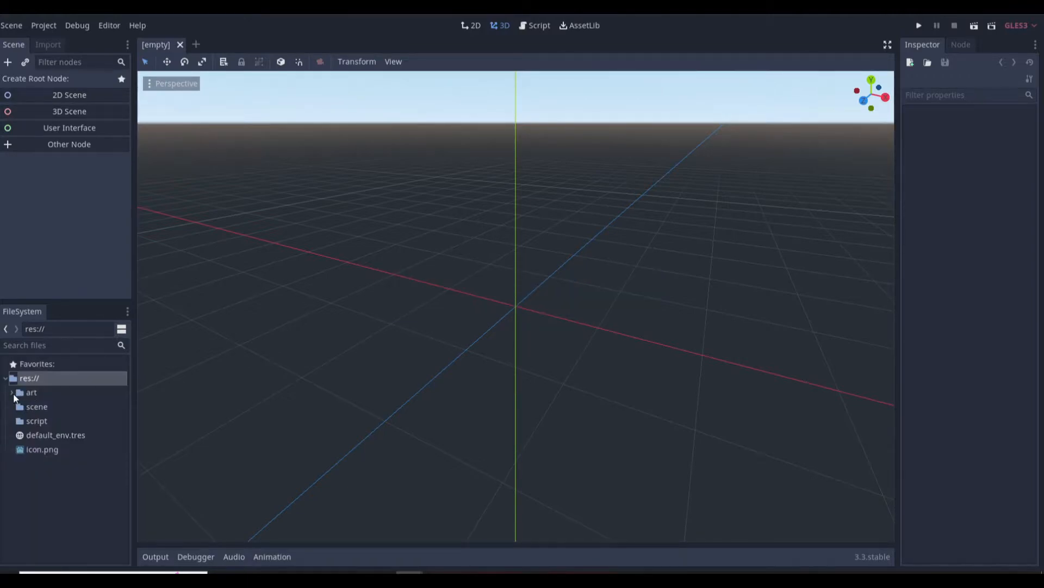
- Expand the art folder and look through Forest-Tileset.png, player.png and slime_enemy.png
click(11, 393)
click(12, 393)
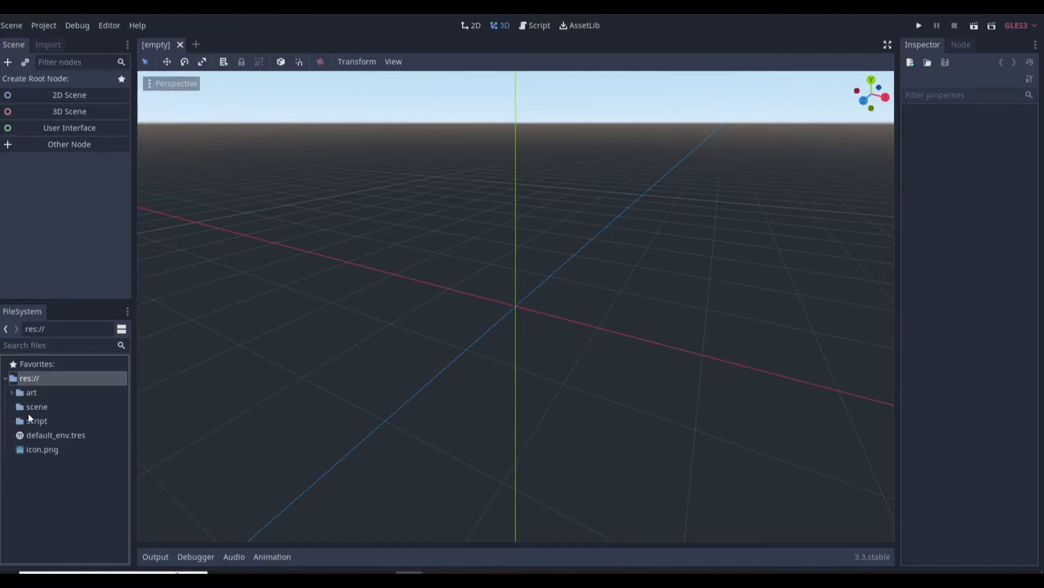
click(54, 481)
click(26, 393)
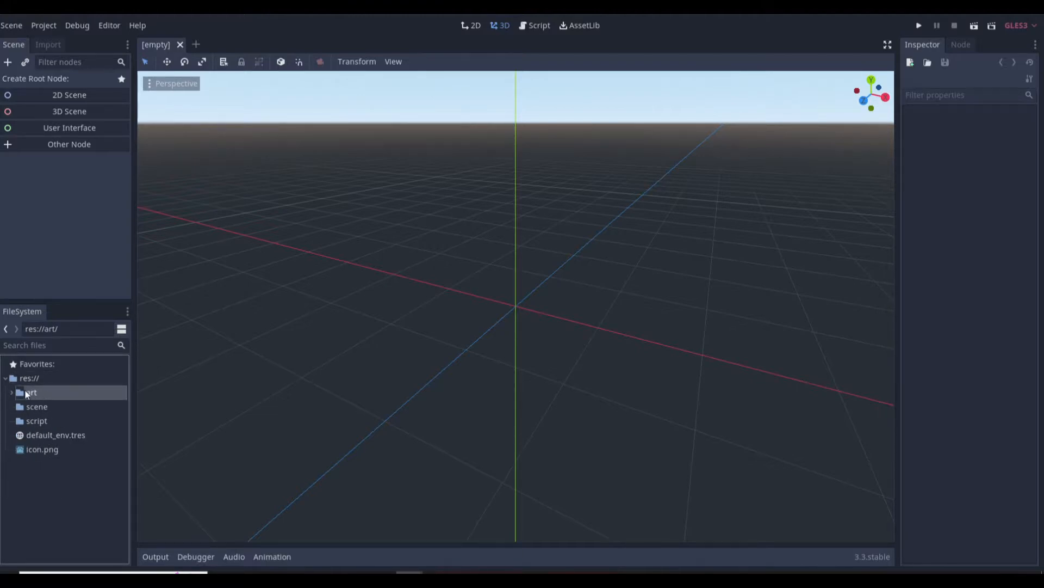
click(11, 392)
click(12, 392)
click(12, 392)
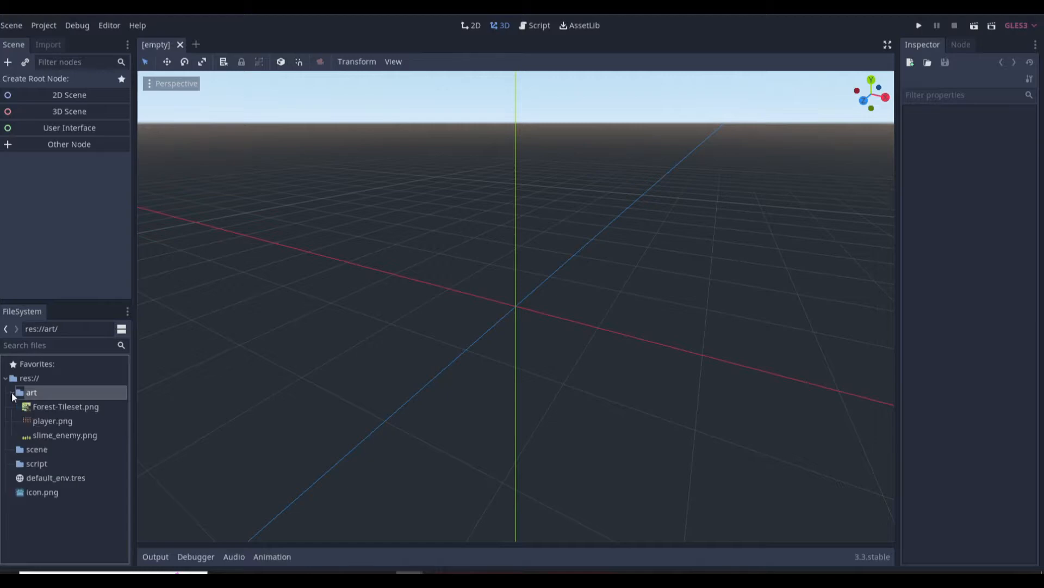
click(46, 408)
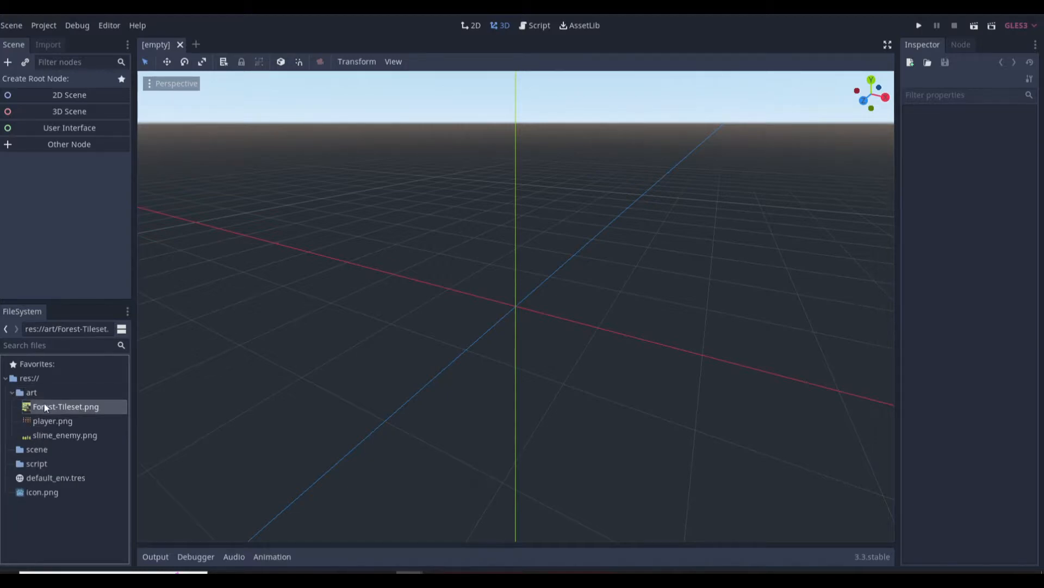
click(61, 424)
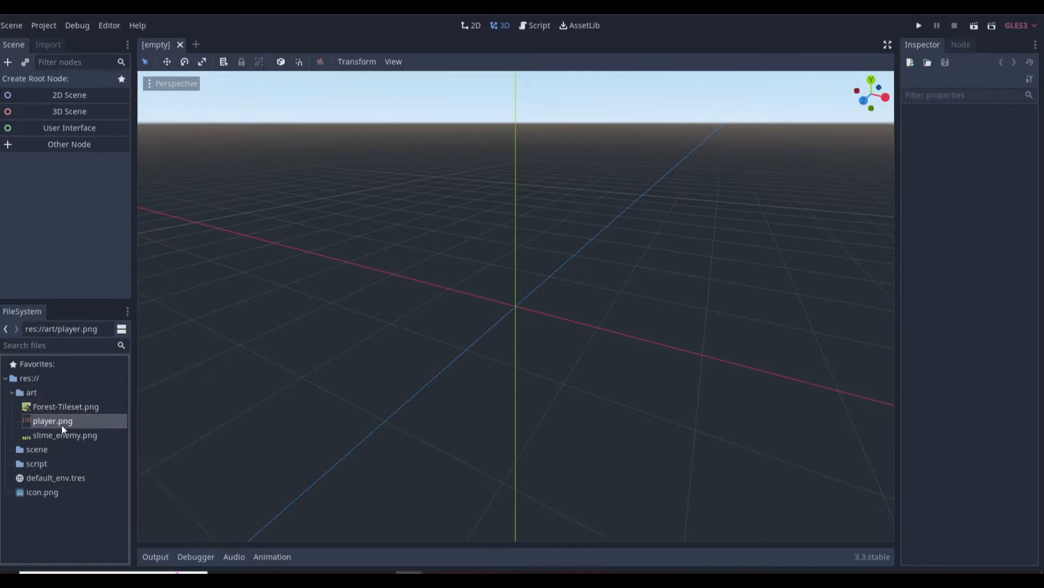
click(70, 437)
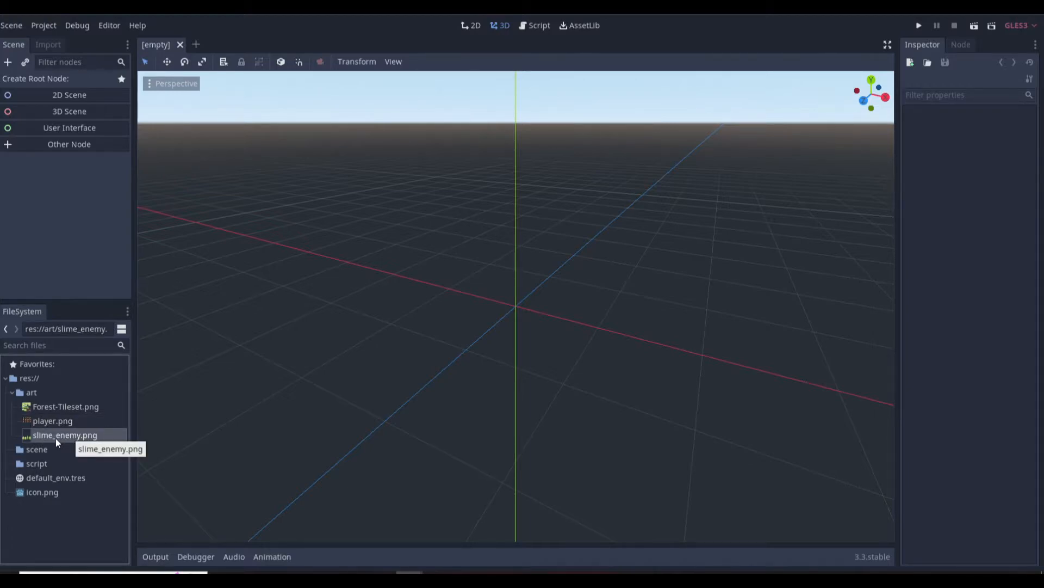
click(61, 420)
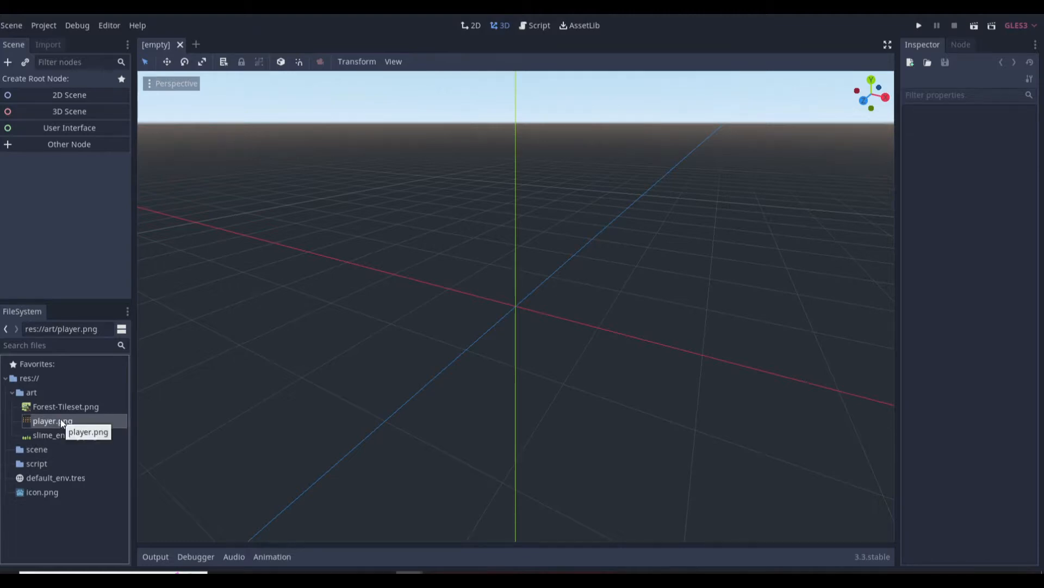
- Reimport Forest-Tileset.png, player.png and slime_enemy.png together as textures with the 2D Pixel preset
click(76, 435)
shift+click(76, 408)
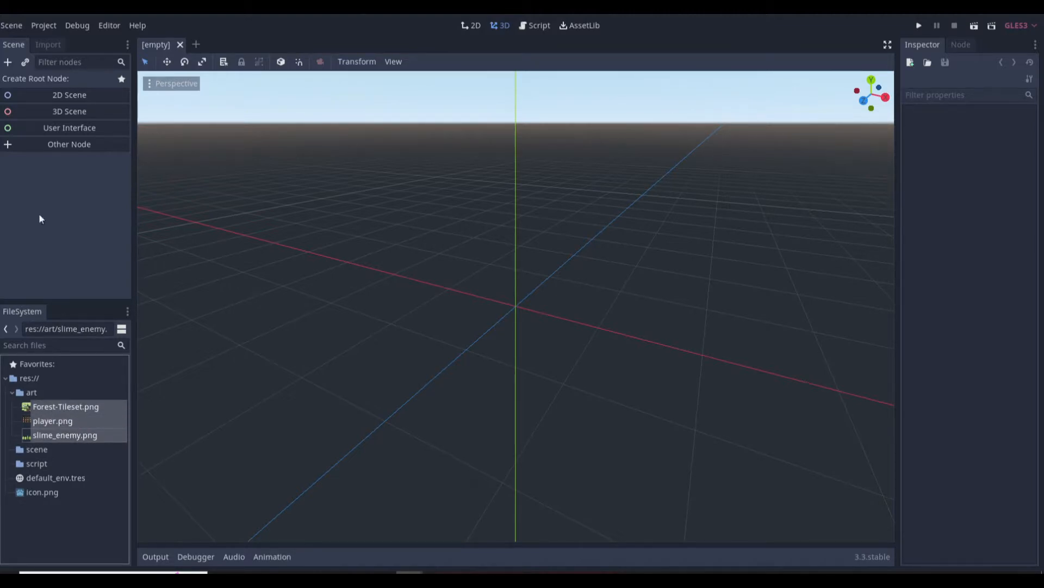
click(46, 45)
click(116, 95)
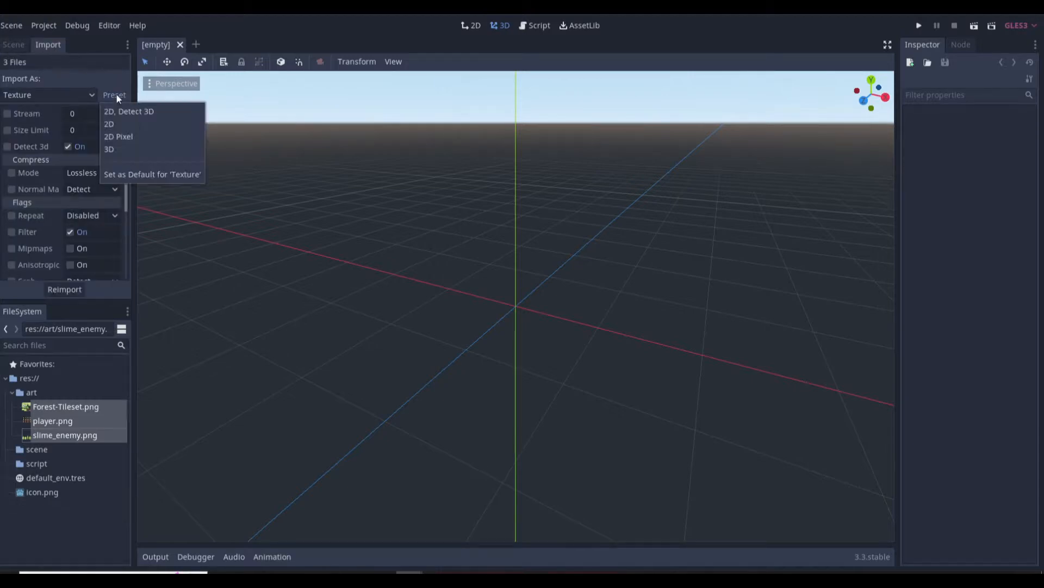
click(115, 137)
click(61, 288)
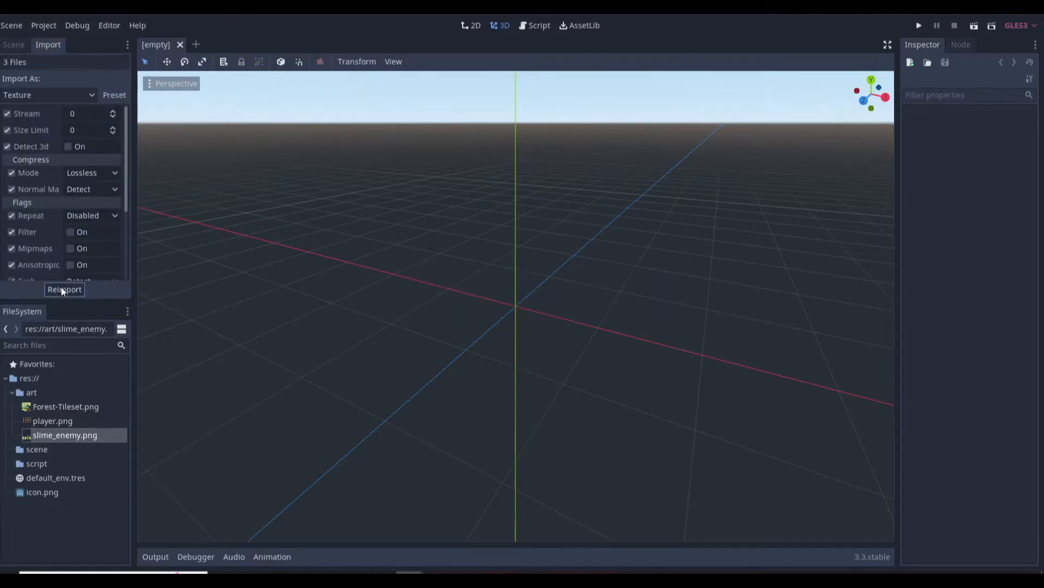
- Create a 2D scene root node and name it "world"
click(79, 406)
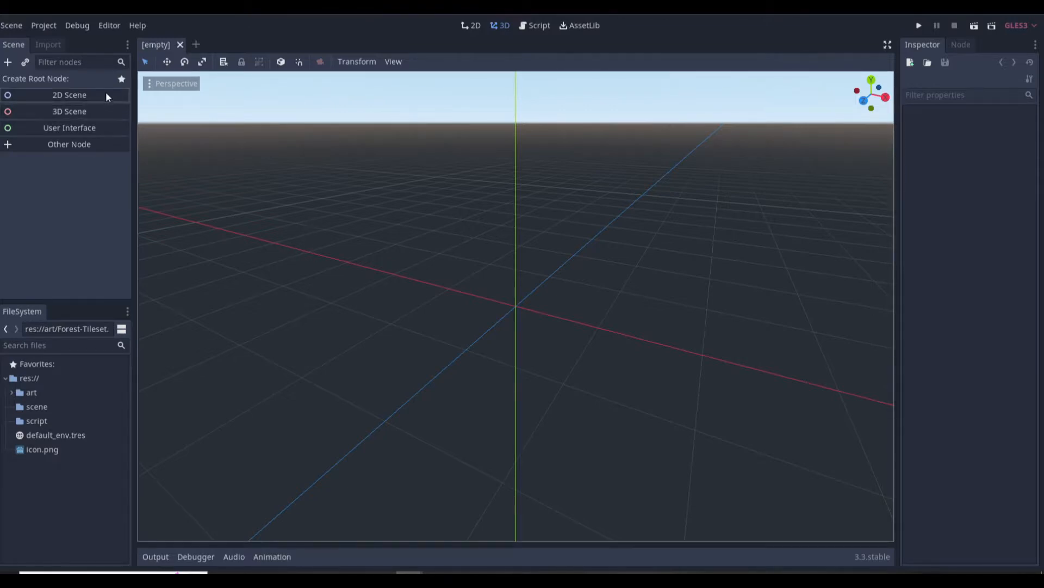
click(105, 94)
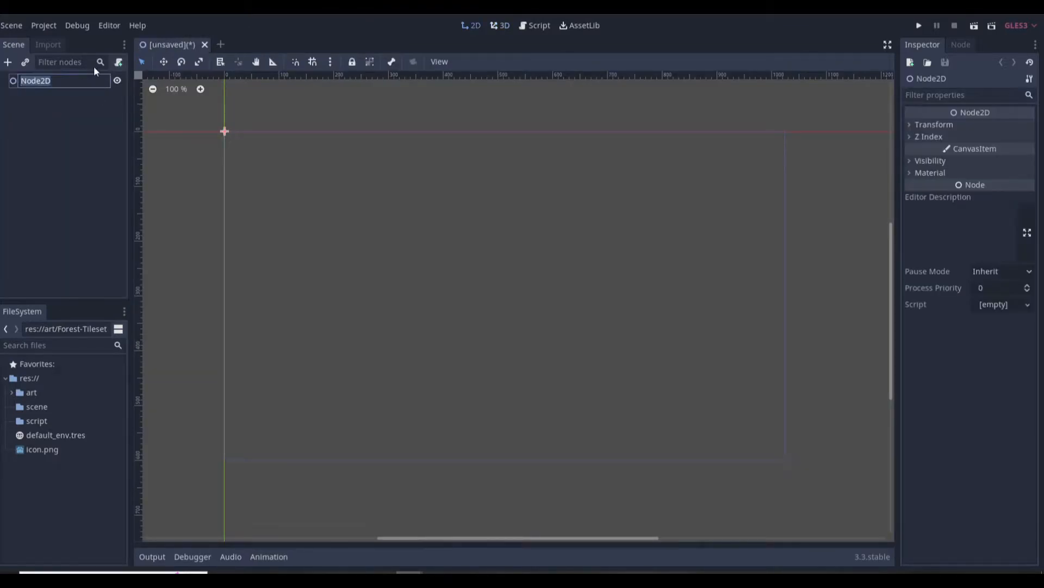
text(world)
key(Return)
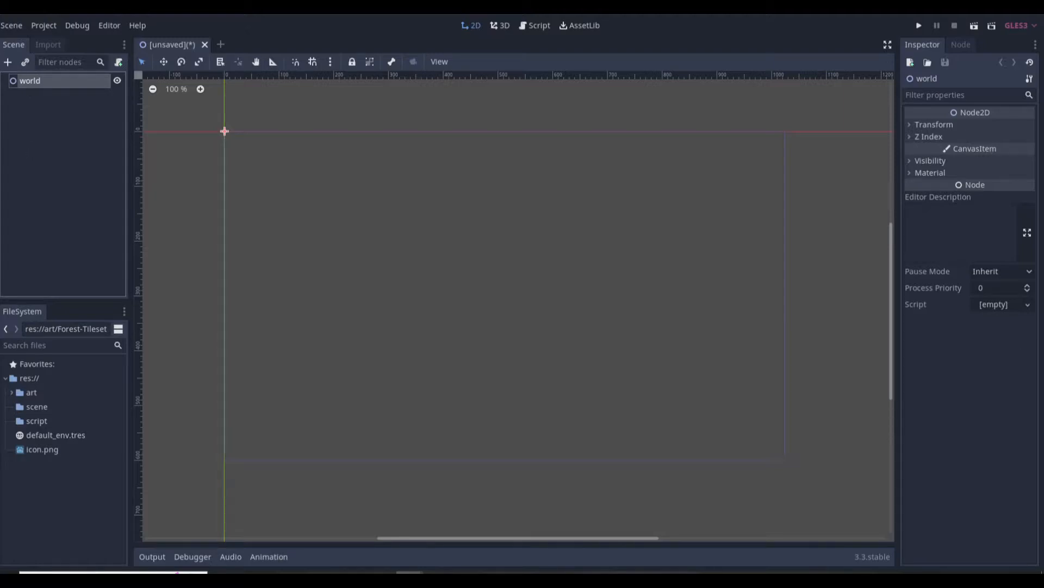
- Add a TileMap node under world and rename it "background"
click(8, 62)
text(ti)
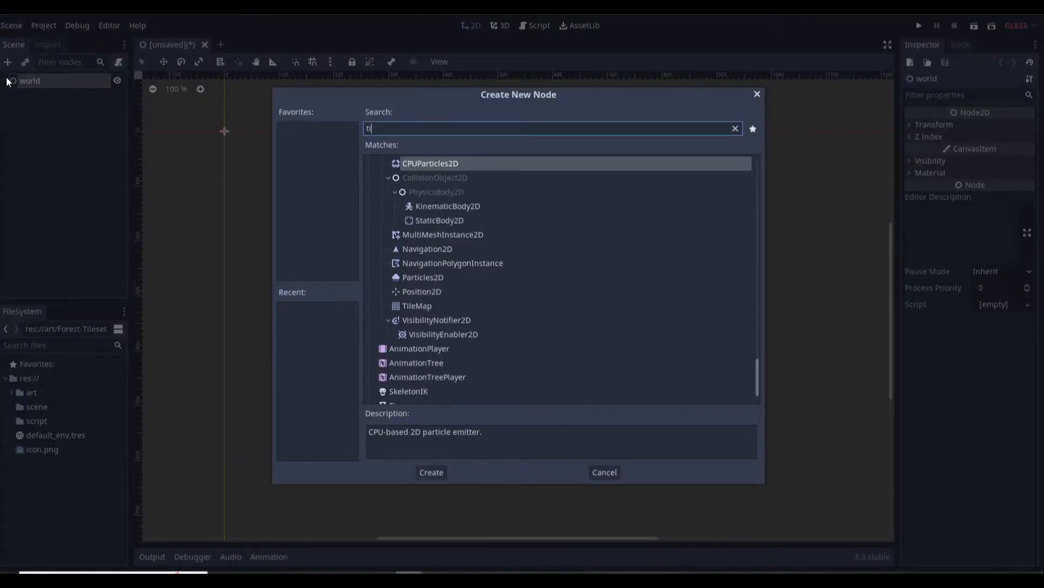
text(lemap)
key(Return)
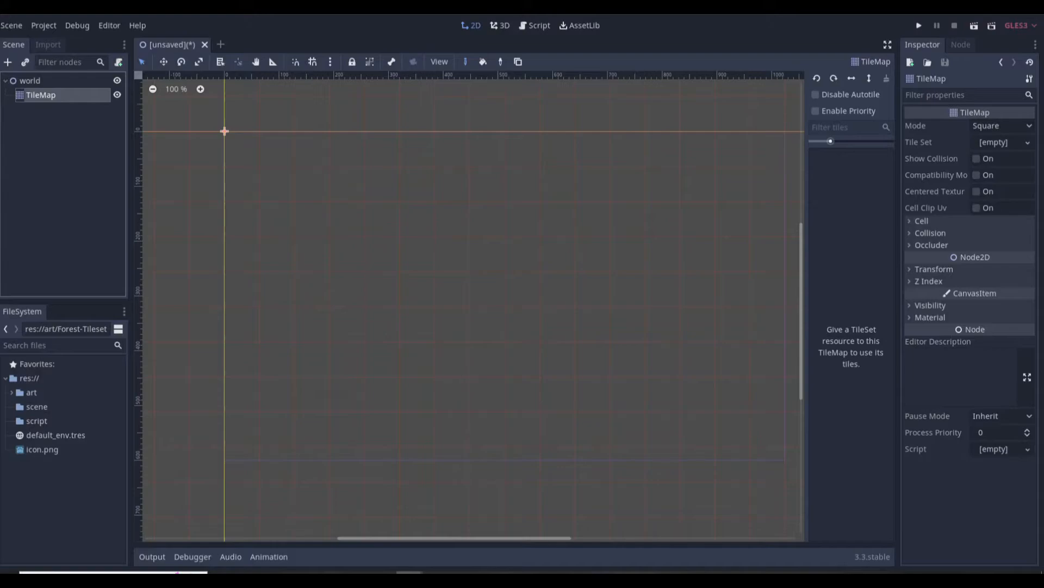
double_click(49, 96)
text(ba)
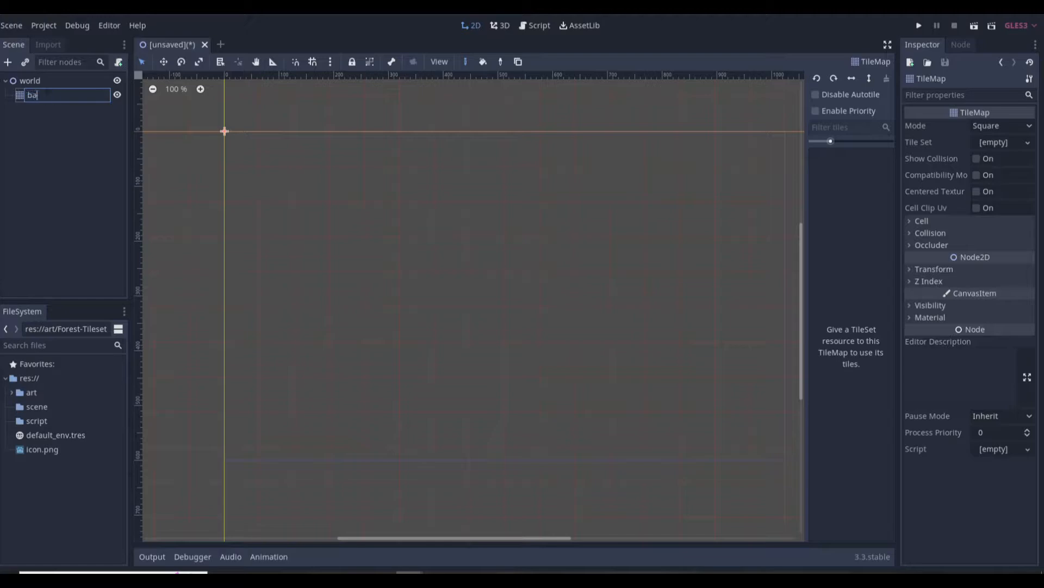
text(ckground)
key(Return)
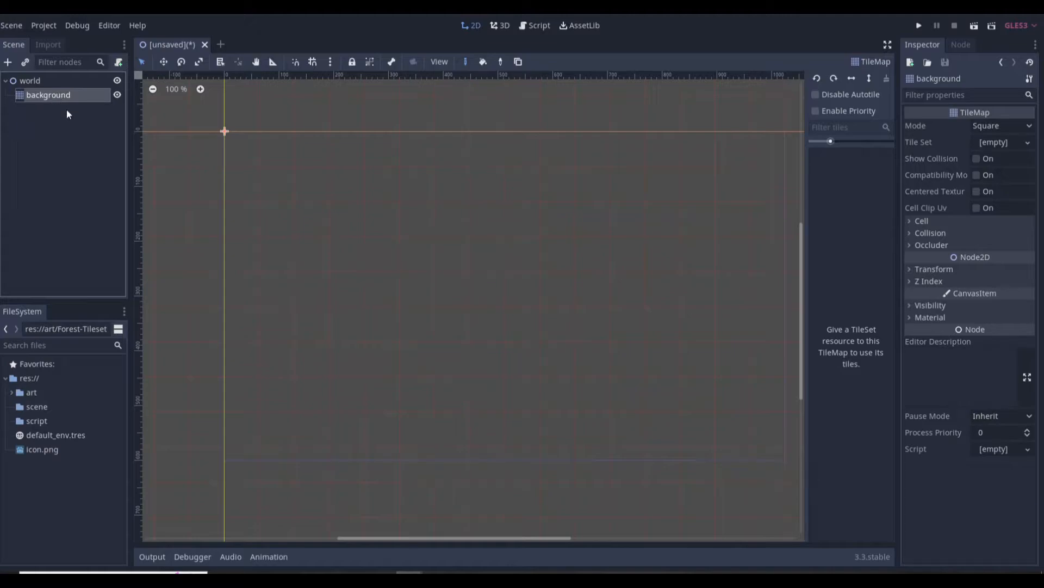
- Set the background tile map's cell size to 16 by 16
click(924, 221)
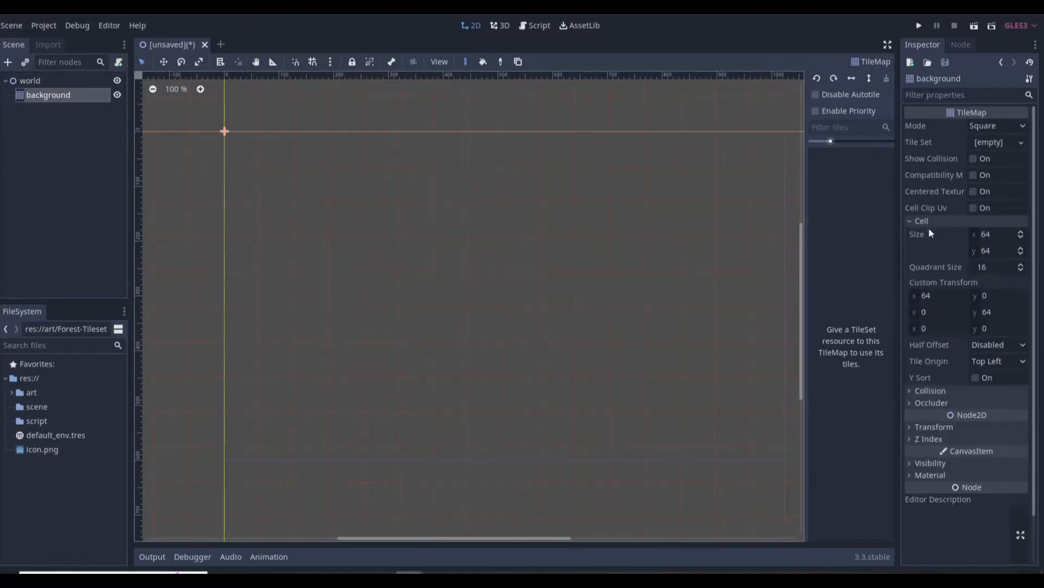
click(929, 391)
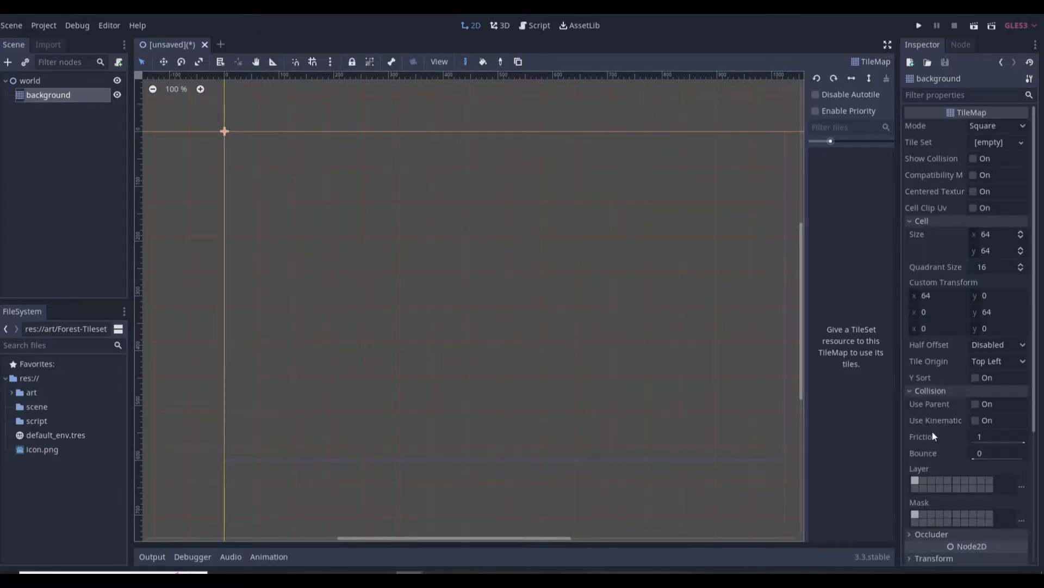
click(931, 391)
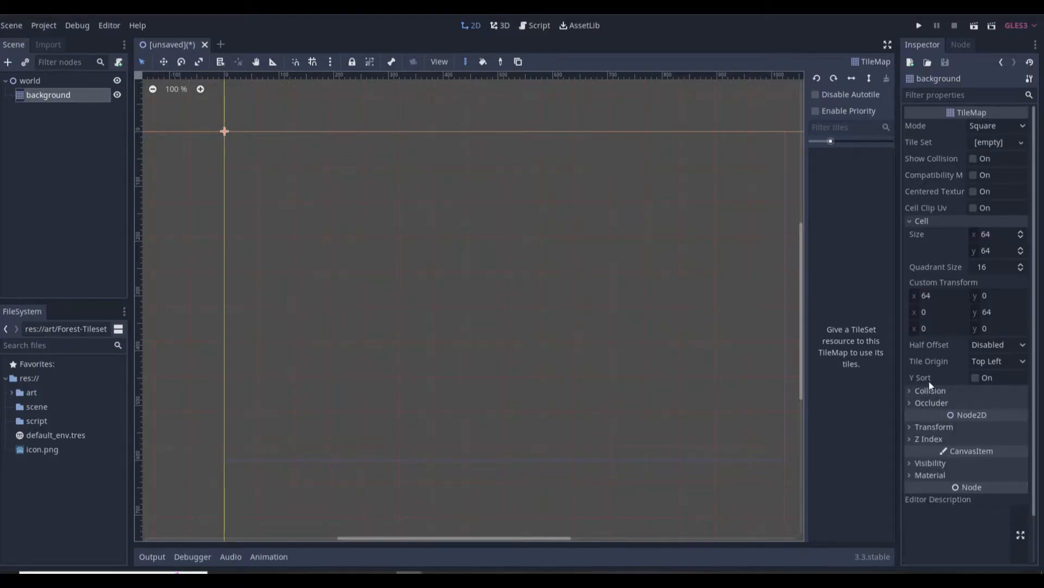
click(921, 222)
click(921, 221)
click(991, 235)
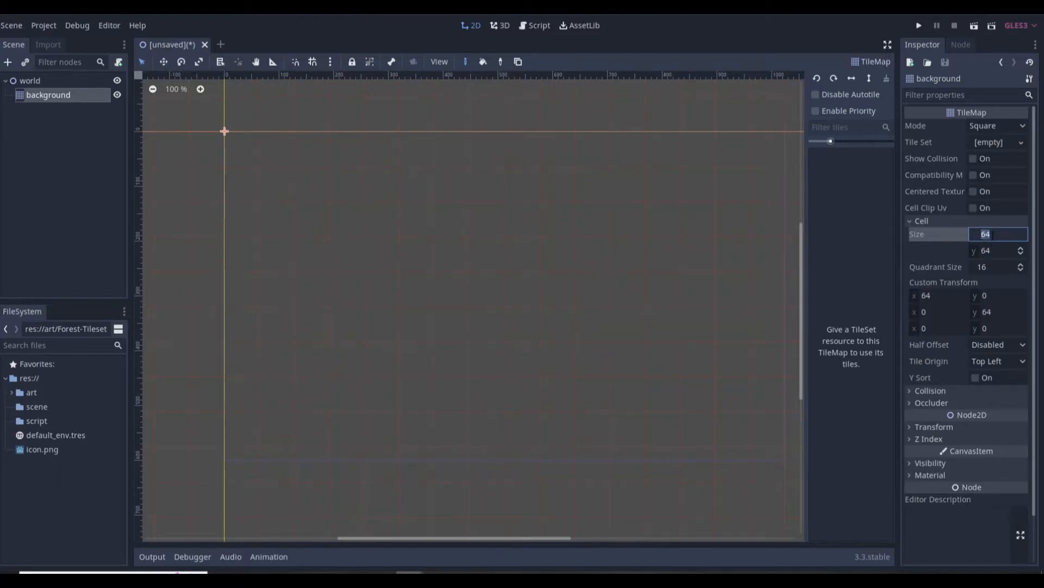
text(16)
key(Return)
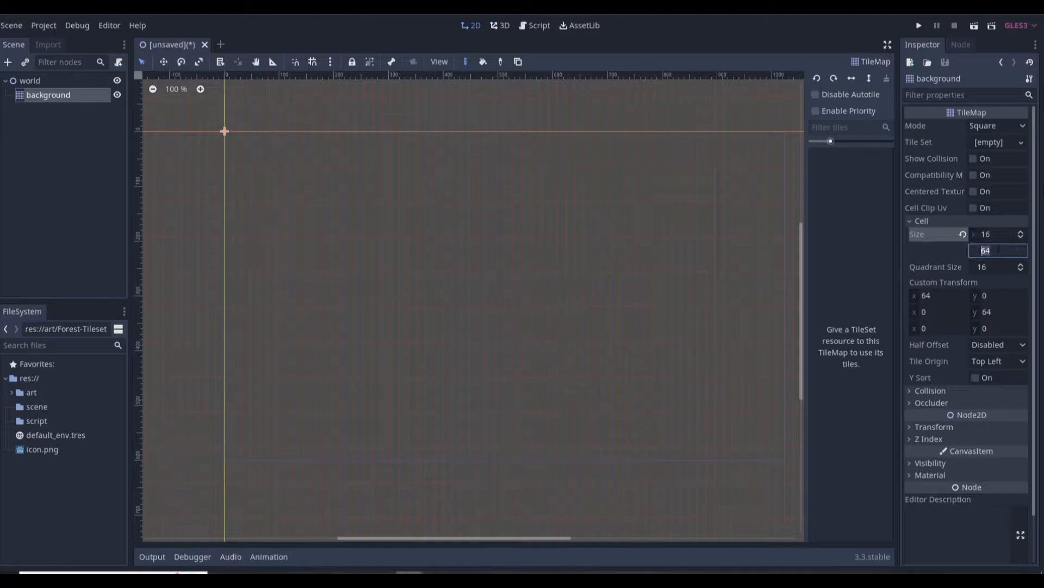
text(16)
key(Return)
scroll(216, 138, up, 15)
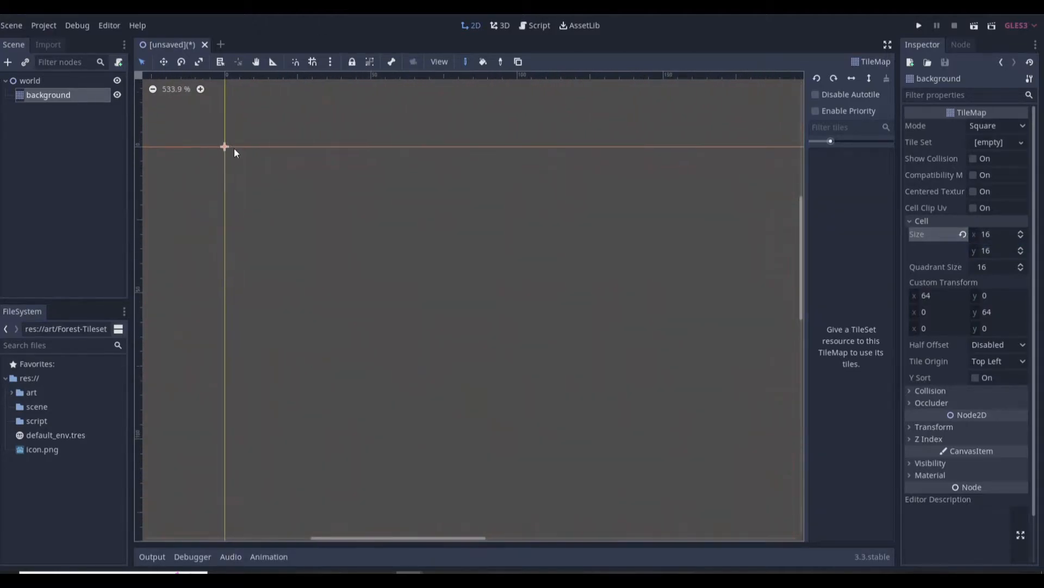
scroll(239, 149, up, 2)
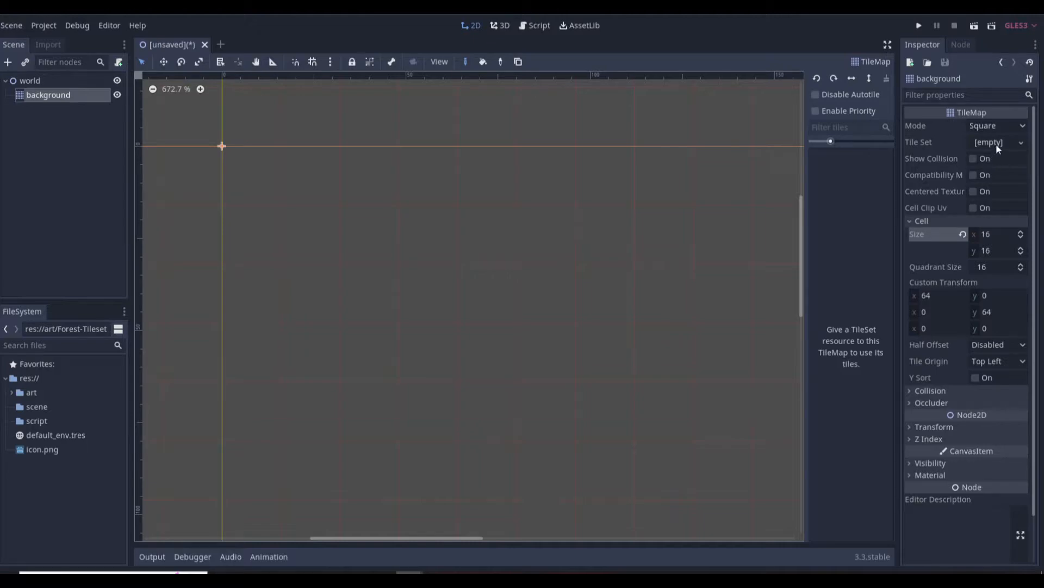
- Give the background tile map a new TileSet and add Forest-Tileset.png to it as a texture
click(1011, 142)
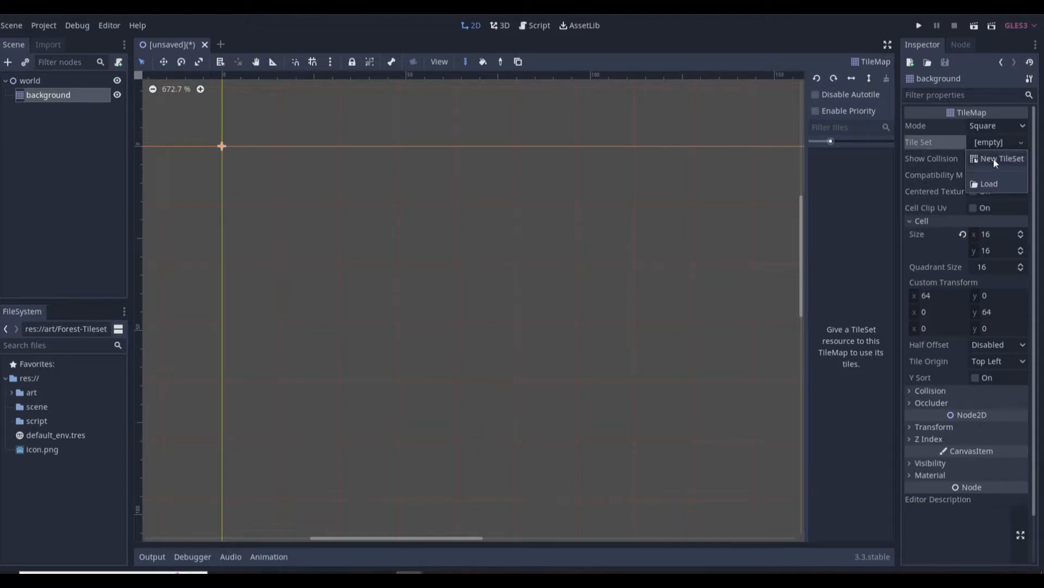
click(995, 159)
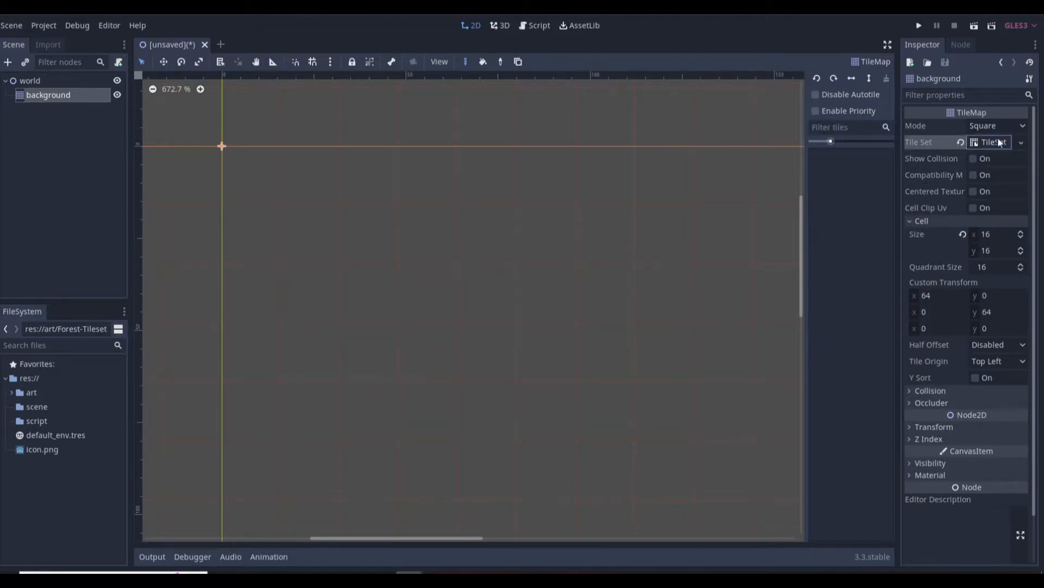
click(996, 141)
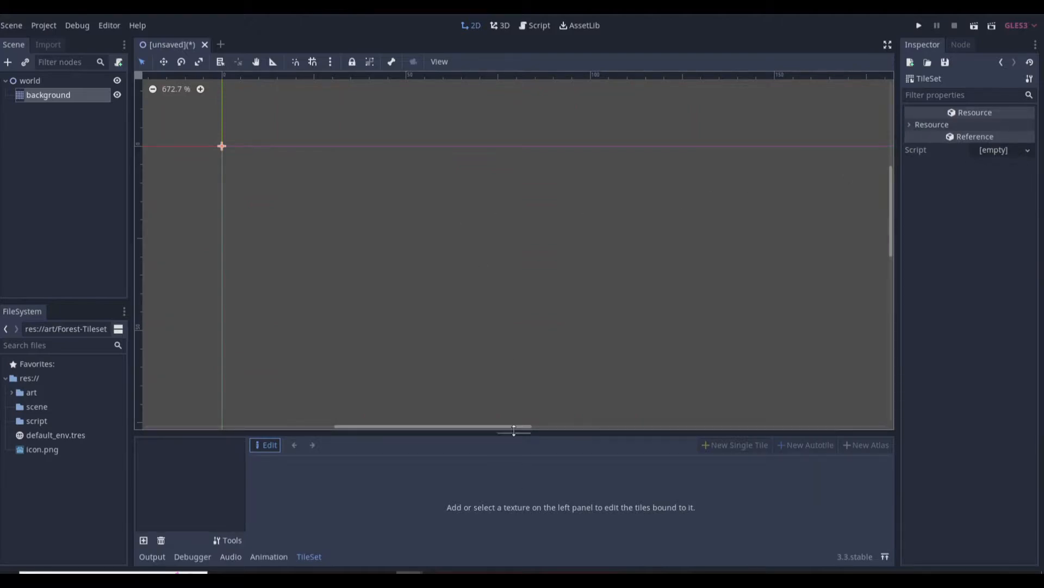
drag(517, 434, 520, 289)
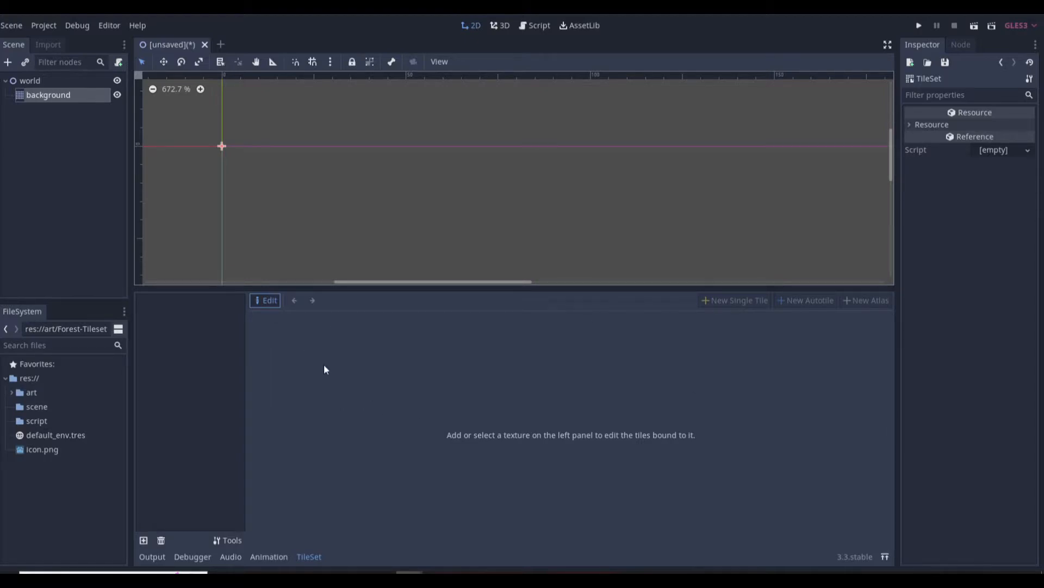
click(11, 392)
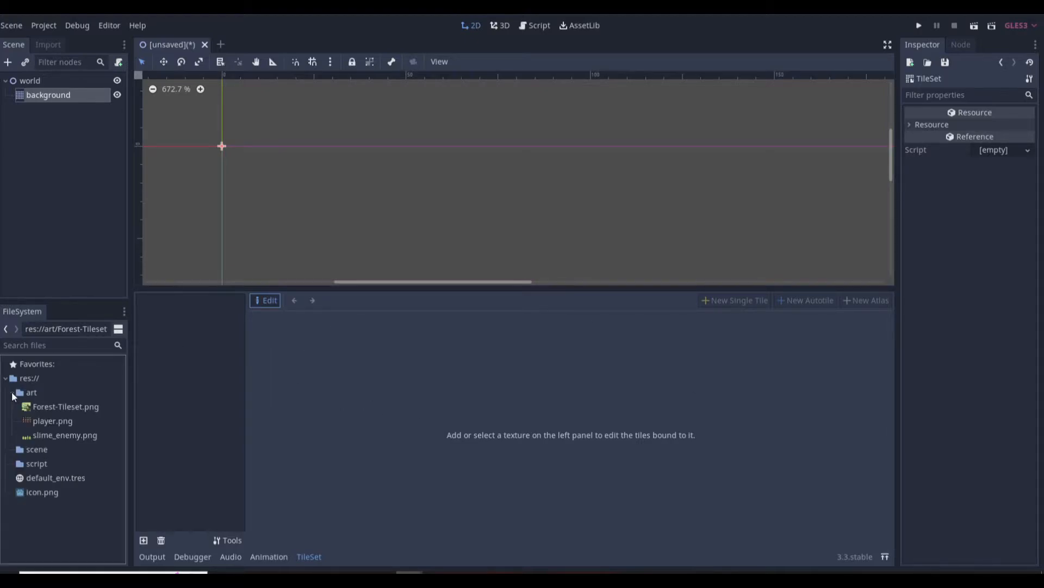
drag(69, 408, 170, 353)
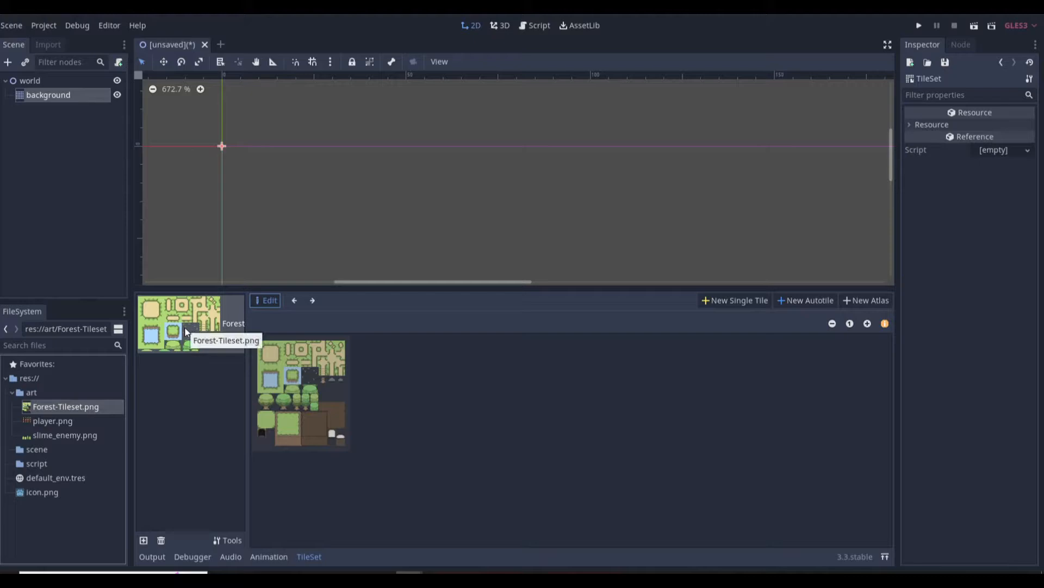
- Start a new single tile on the Forest-Tileset.png texture with grid snapping on, marking the grid cell at the dirt patch's top-left corner
click(868, 324)
click(868, 325)
click(868, 324)
click(868, 324)
click(868, 324)
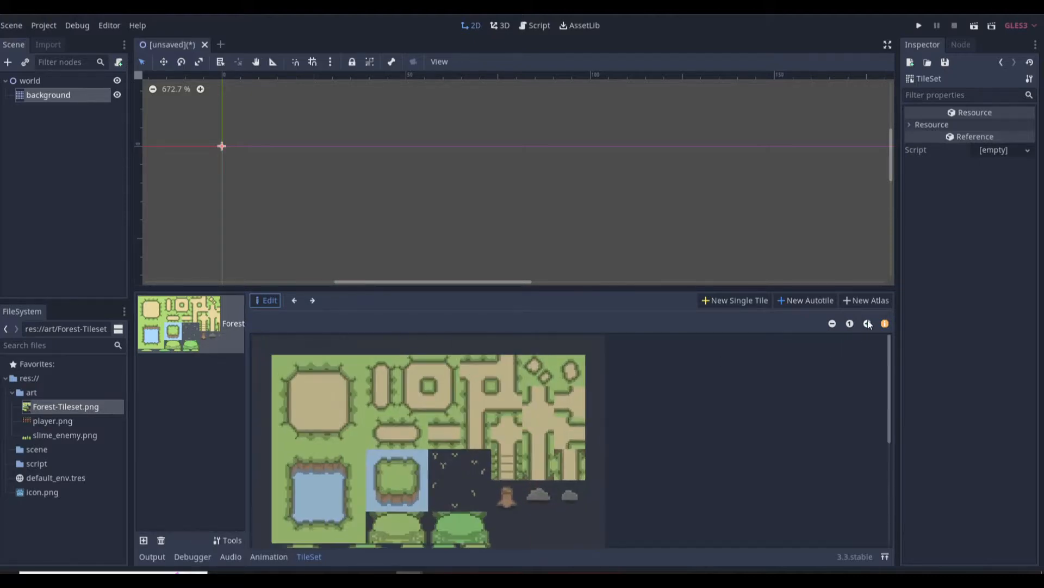
click(868, 324)
scroll(636, 462, down, 8)
scroll(635, 462, up, 6)
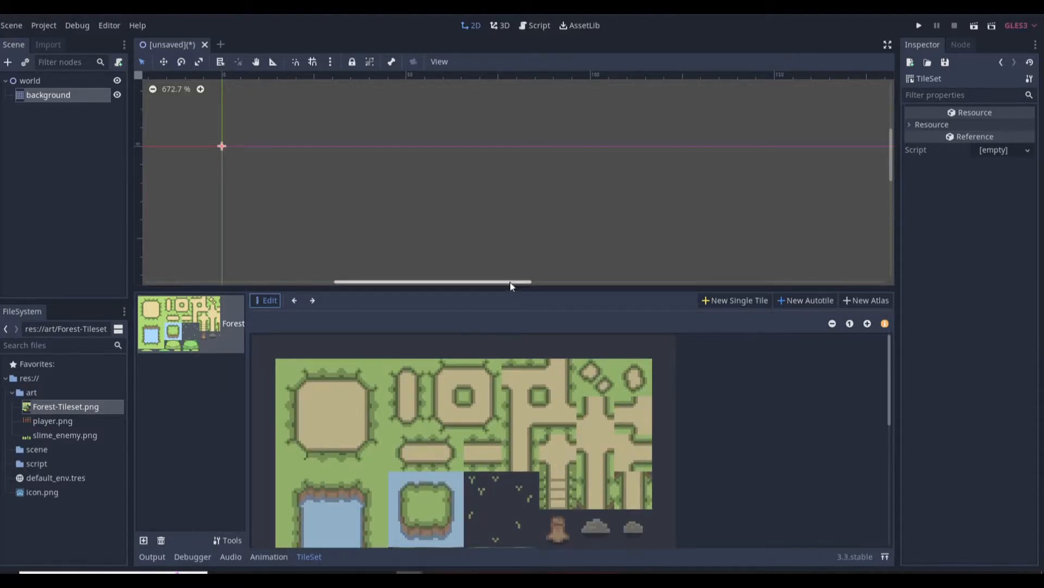
drag(508, 288, 504, 120)
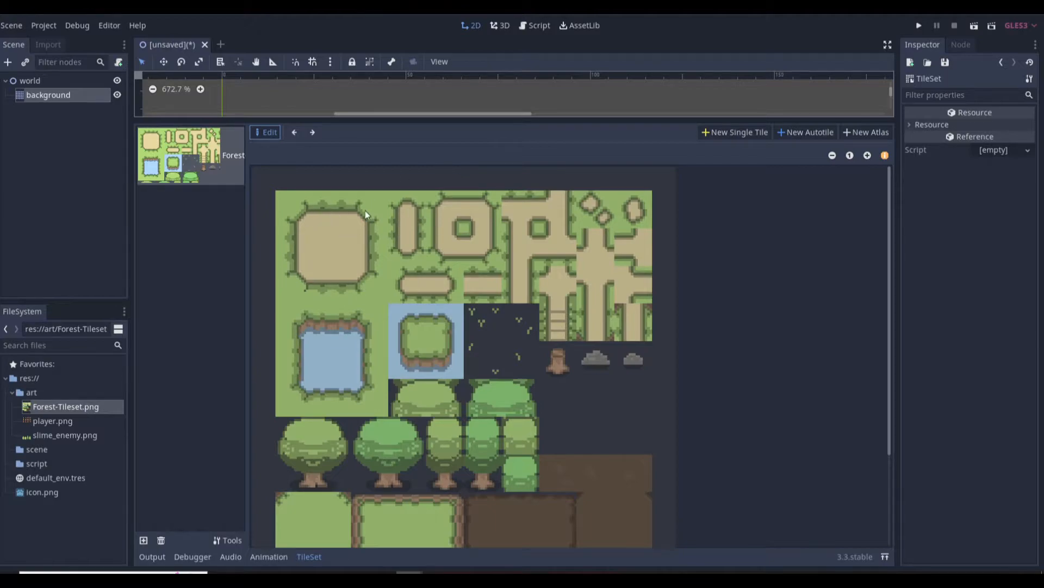
click(716, 133)
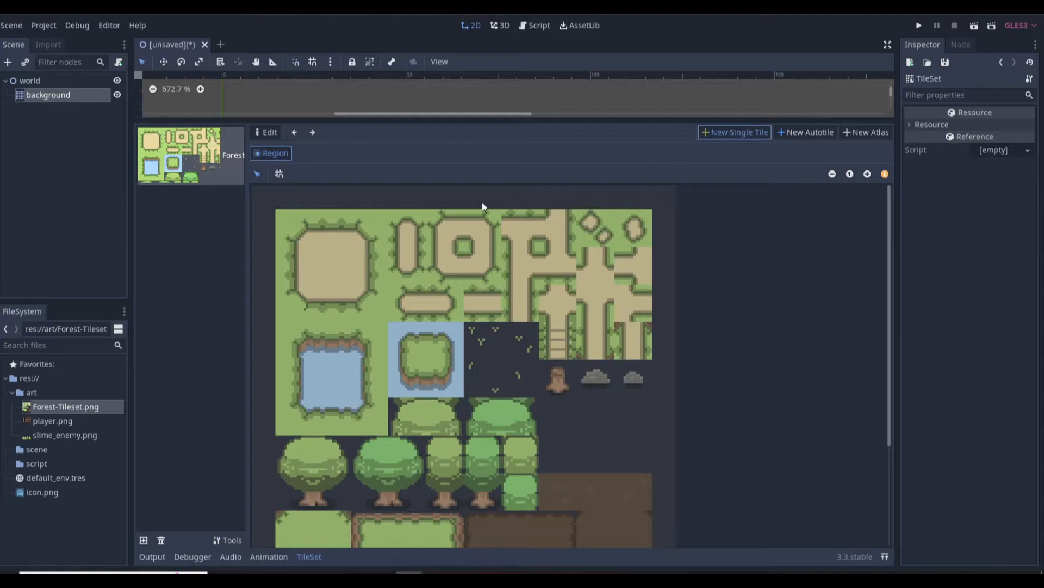
click(281, 174)
click(312, 249)
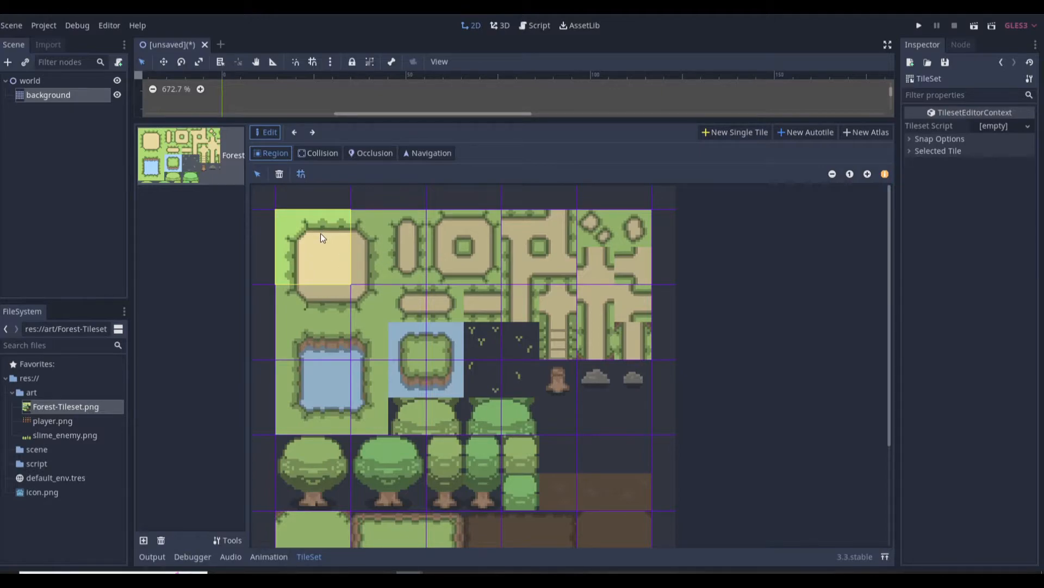
- Set the tileset's snap step to 16 by 16 and redraw the first tile's region over the dirt patch's top-left corner cell
click(931, 139)
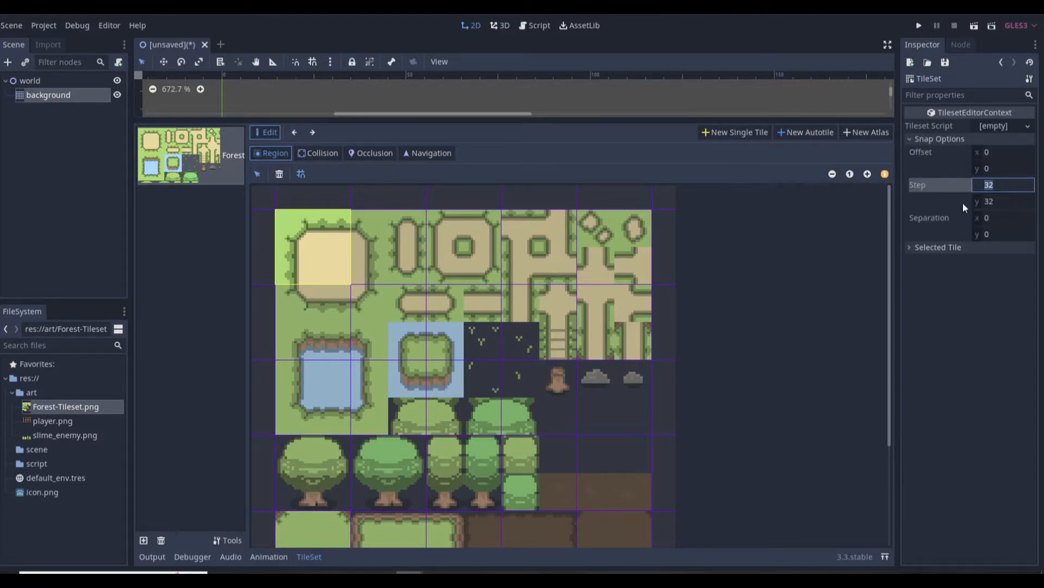
text(16)
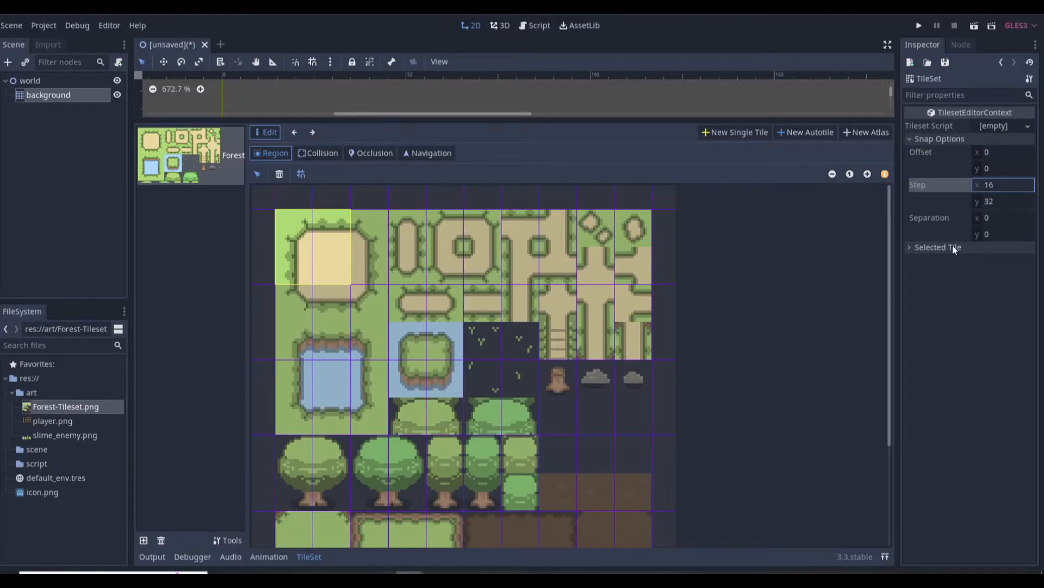
click(699, 198)
click(1006, 200)
text(16)
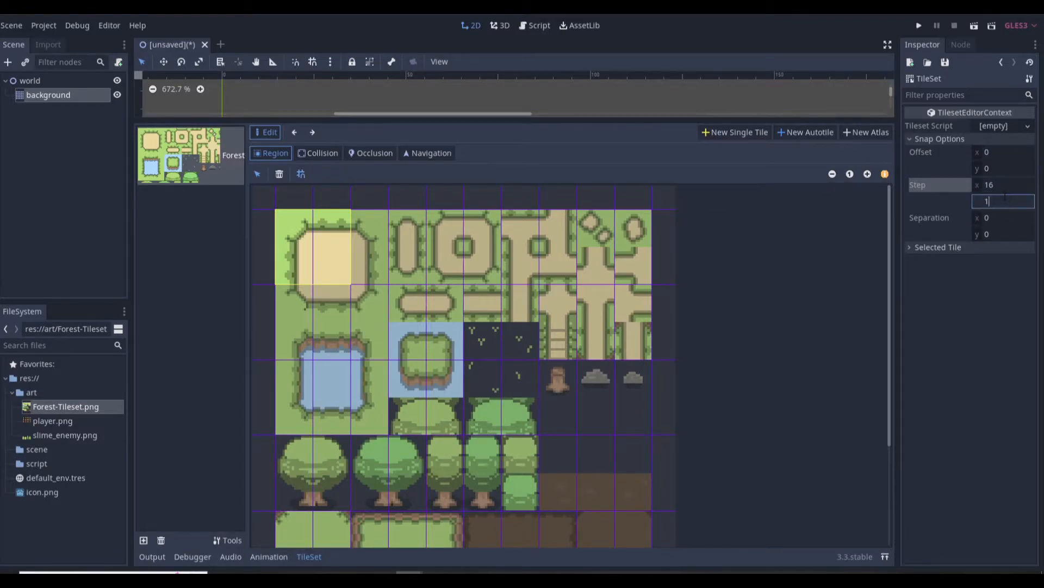
key(Return)
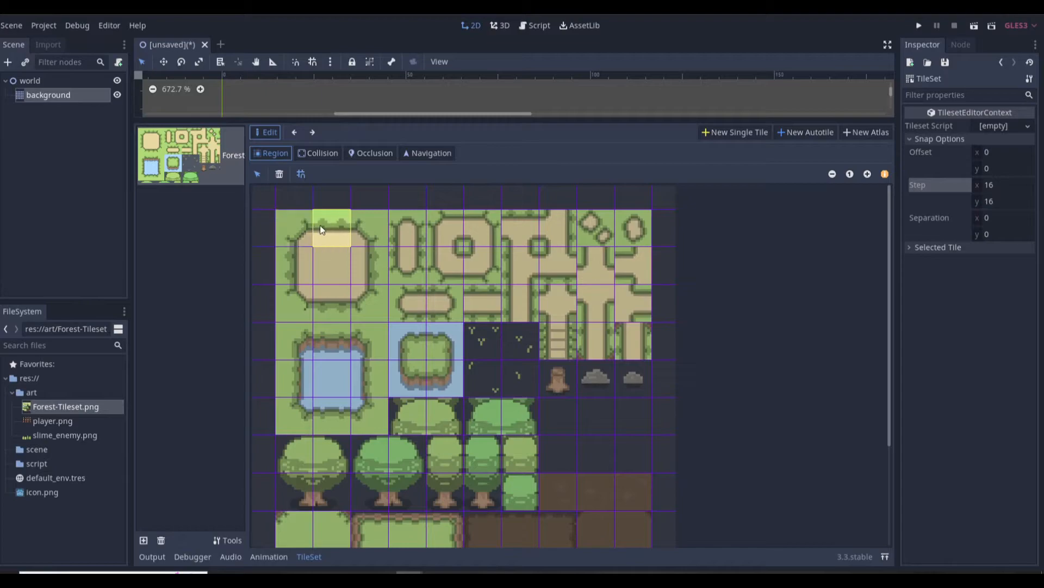
drag(369, 233, 604, 305)
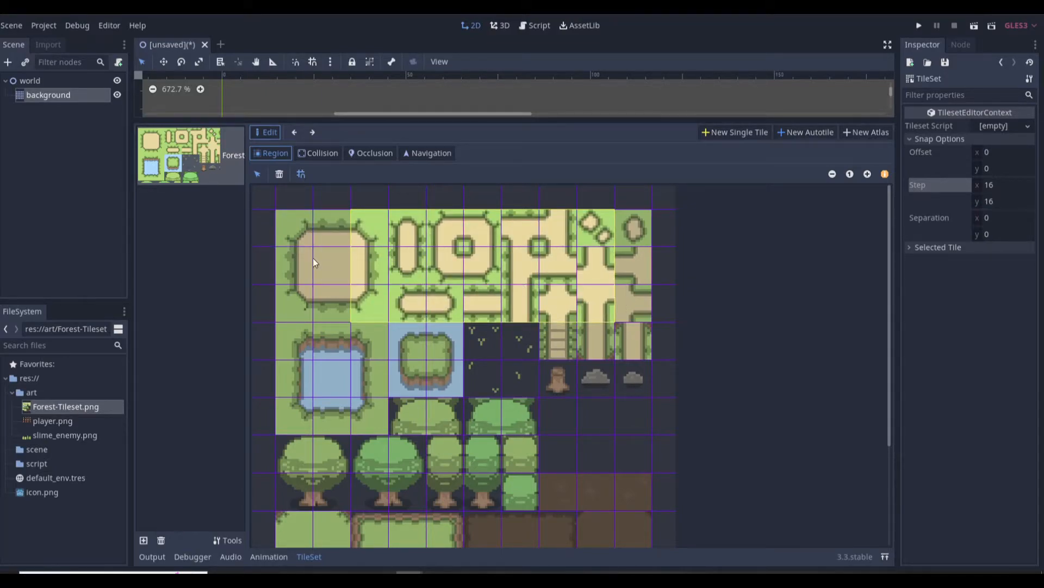
click(292, 230)
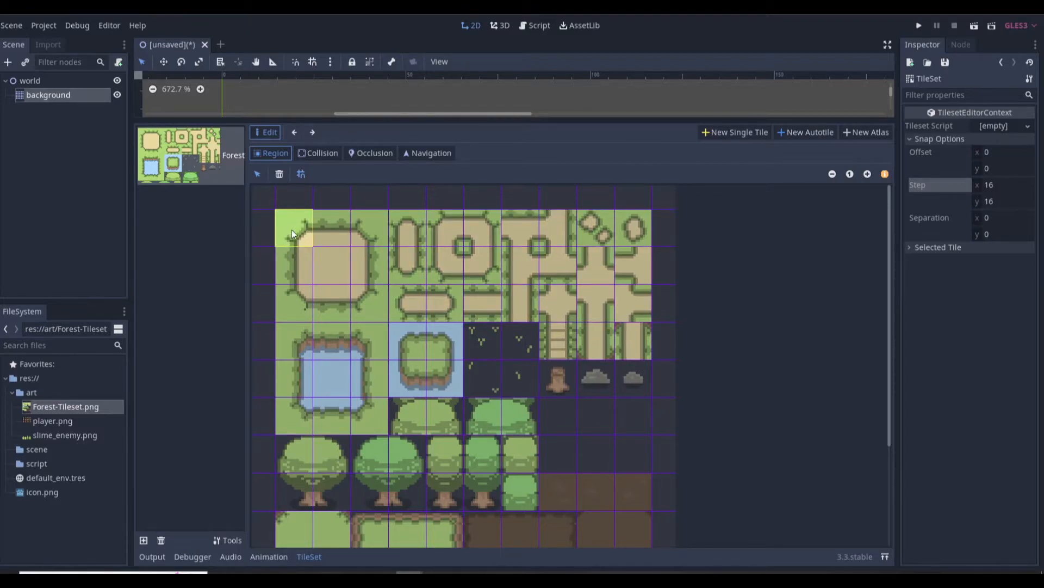
- Add single tiles for the dirt patch's top-middle and top-right grid cells on the Forest-Tileset.png texture
click(726, 131)
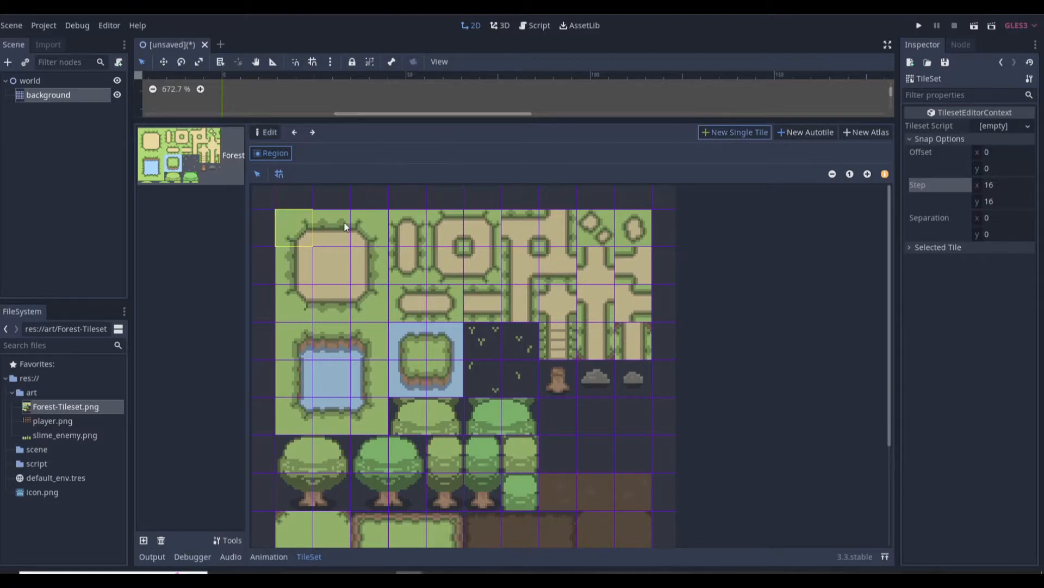
click(335, 234)
click(741, 136)
click(374, 224)
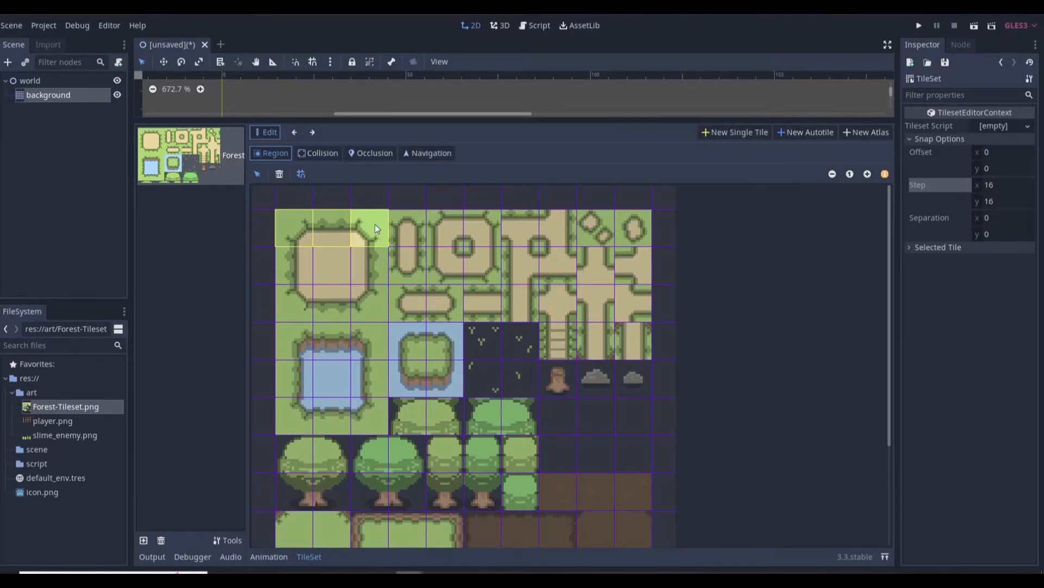
- Add three single tiles covering the left, centre and right cells of the dirt patch's middle row
click(726, 137)
click(305, 268)
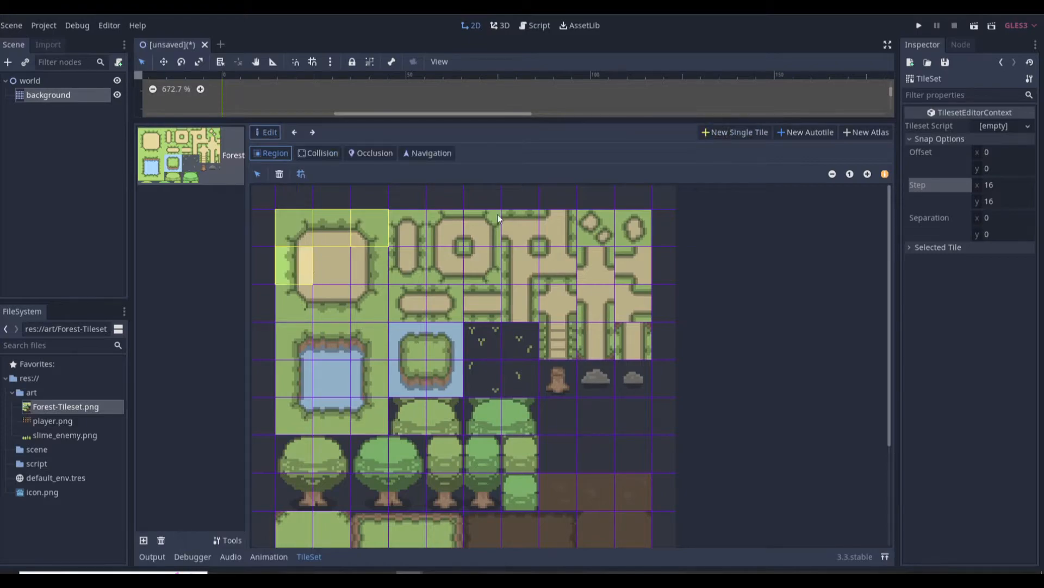
click(707, 135)
click(329, 275)
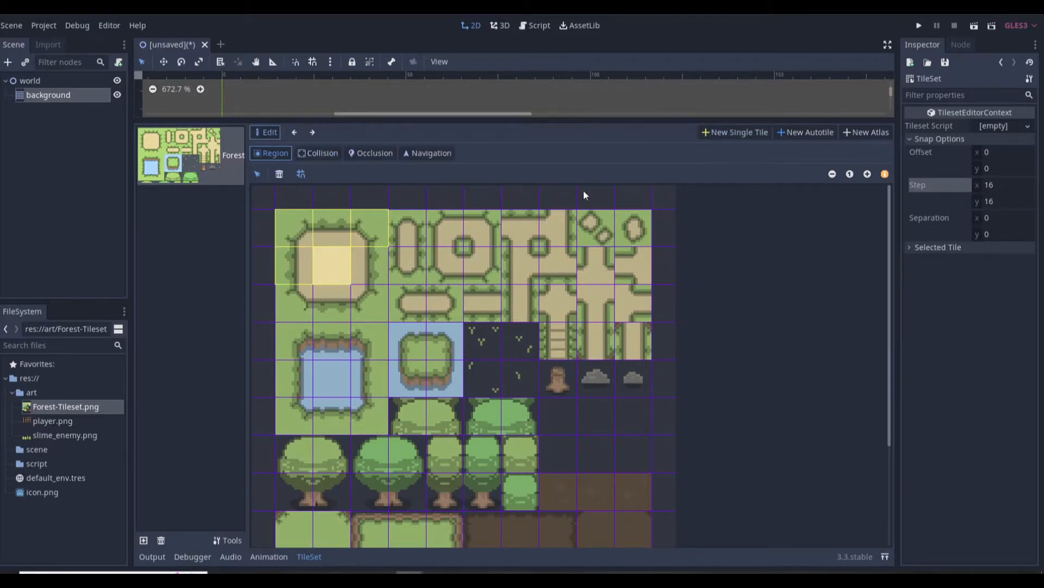
click(726, 132)
click(370, 265)
- Add three single tiles covering the left, middle and right cells of the dirt patch's bottom row
click(736, 132)
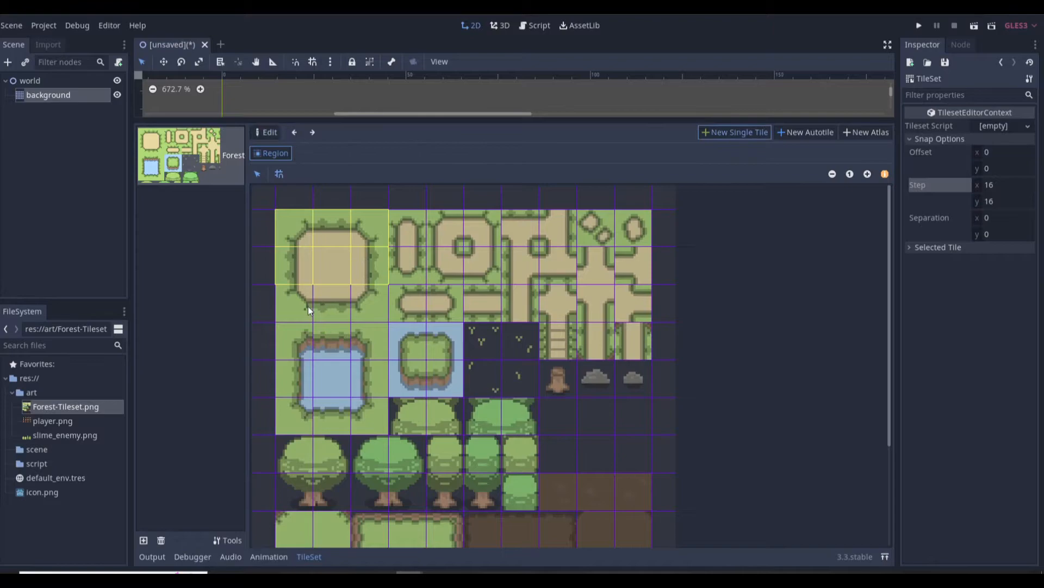
click(306, 304)
click(723, 132)
click(330, 305)
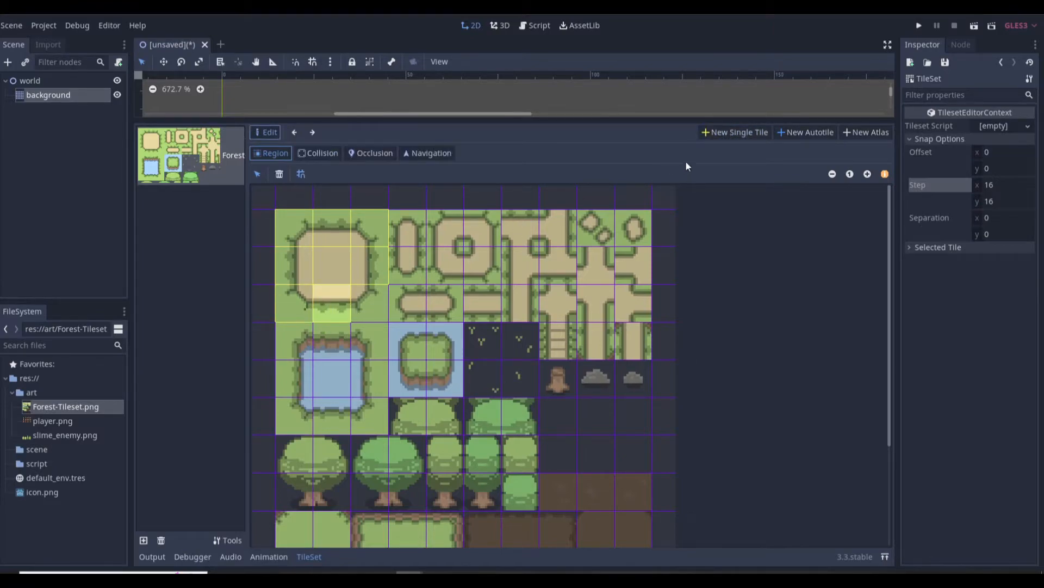
click(735, 133)
click(371, 302)
- Create another single tile, trying its region on several cells and settling on the upper-right cell of the large dark green tree
click(722, 134)
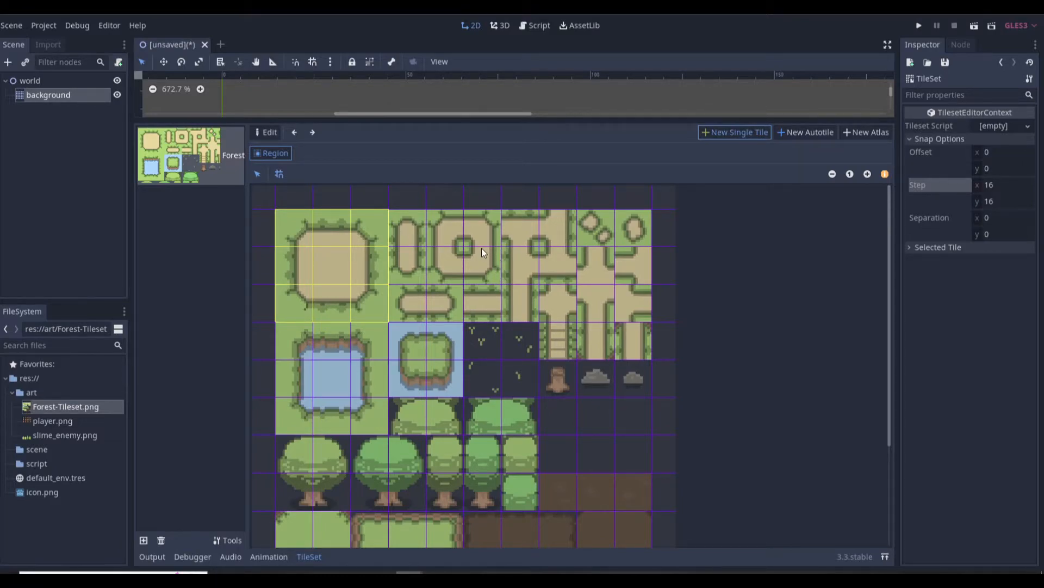
click(641, 263)
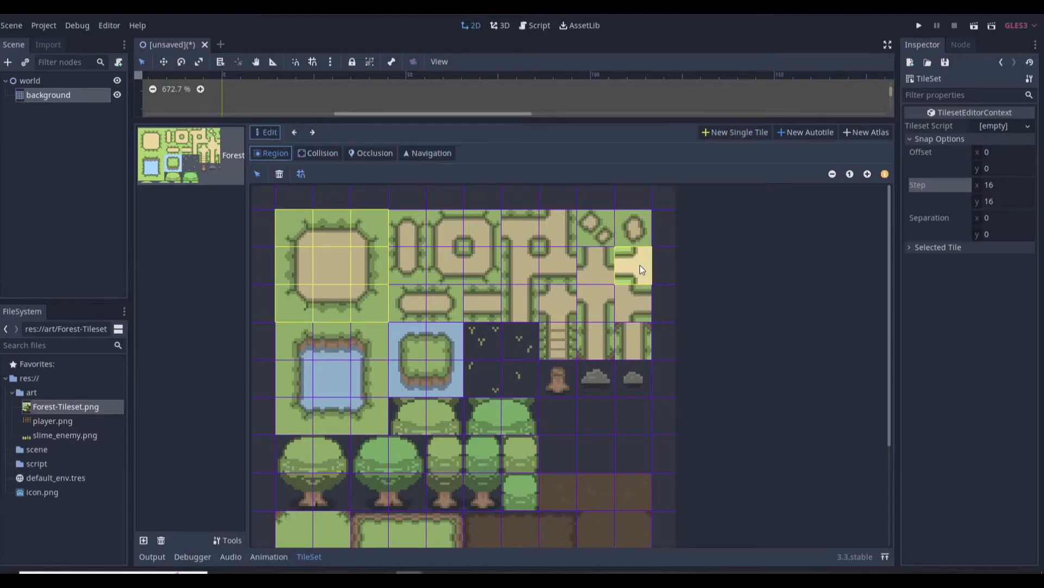
click(481, 299)
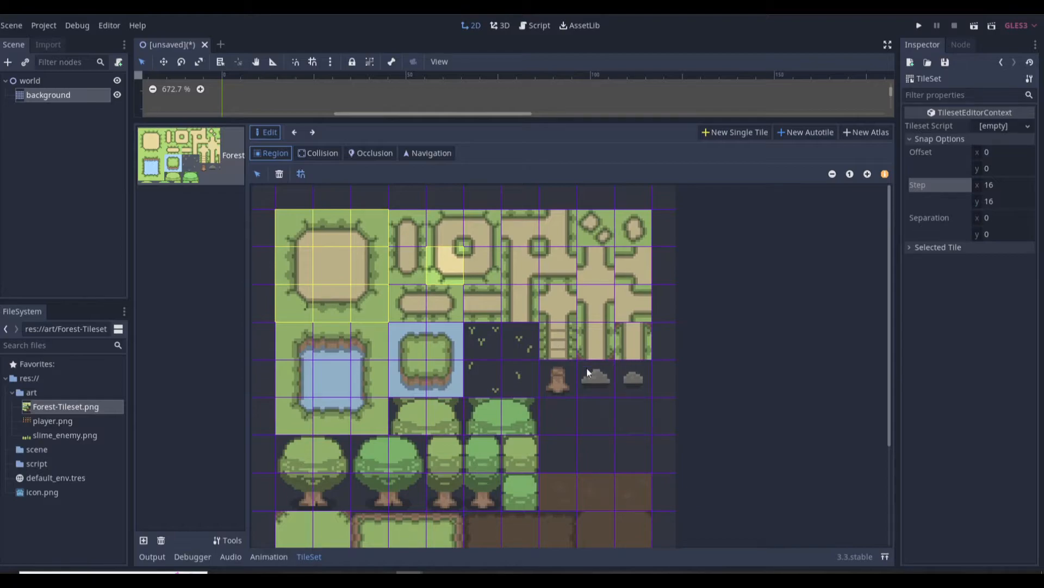
scroll(558, 351, down, 3)
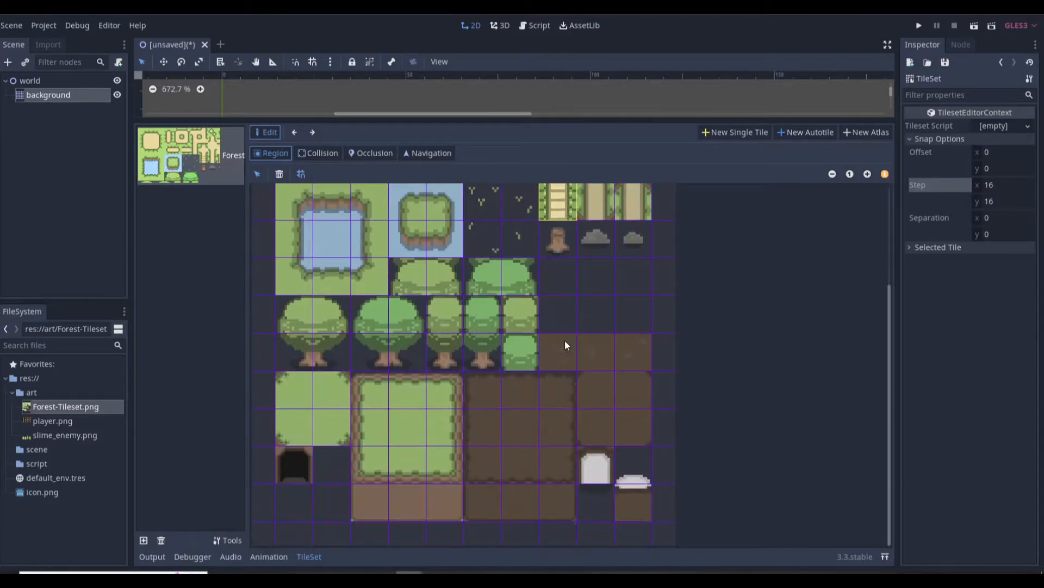
click(284, 461)
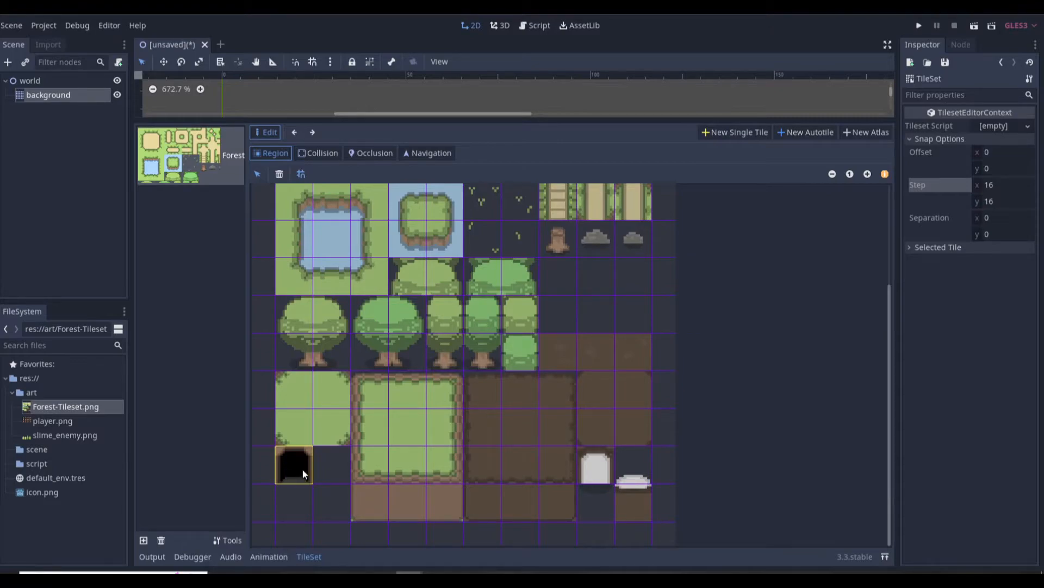
click(517, 490)
scroll(497, 307, up, 3)
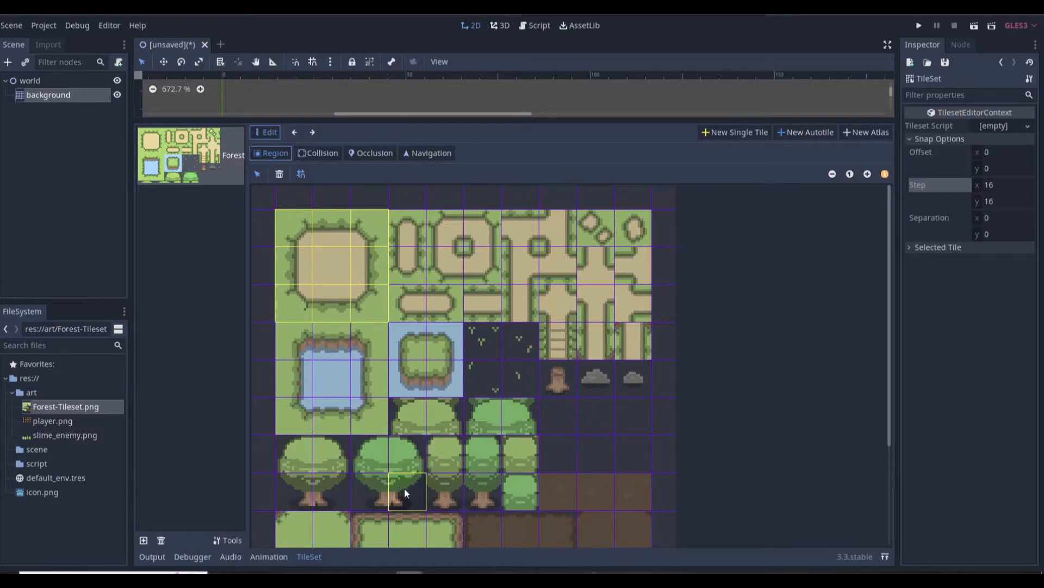
click(397, 470)
click(407, 461)
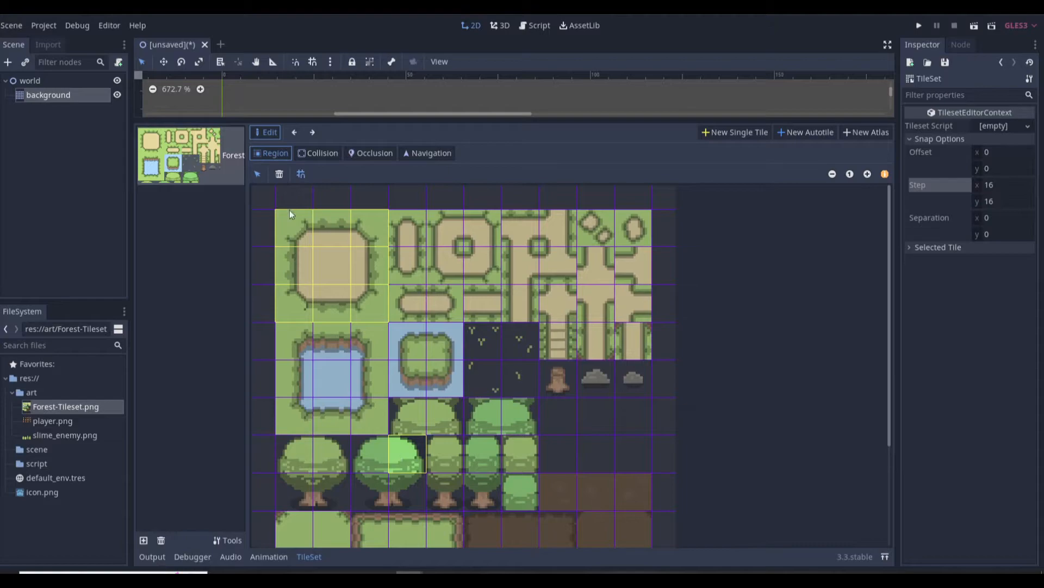
- Return to the background tile map and widen its tile palette to show three tiles per row
click(81, 95)
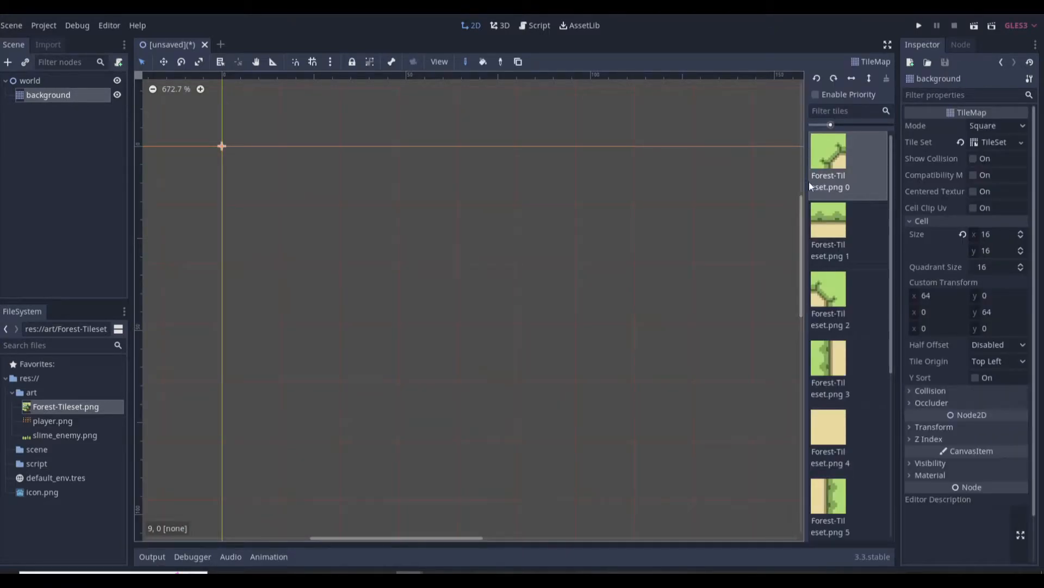
drag(806, 181, 757, 188)
drag(711, 187, 729, 191)
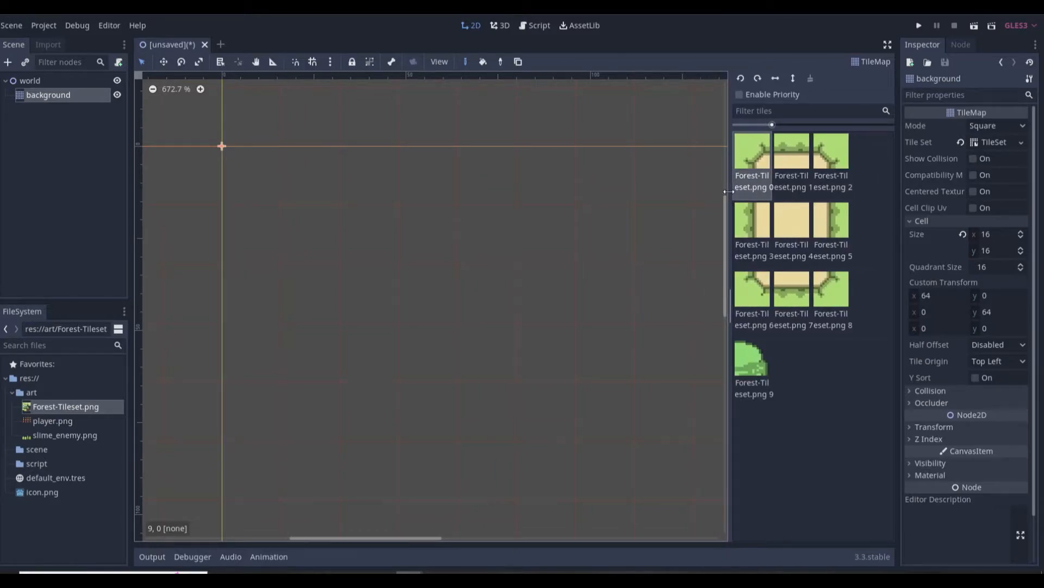
- Try painting the tree tile Forest-Tileset.png 9 on the map, then erase the painted cells
click(753, 365)
click(409, 220)
click(468, 243)
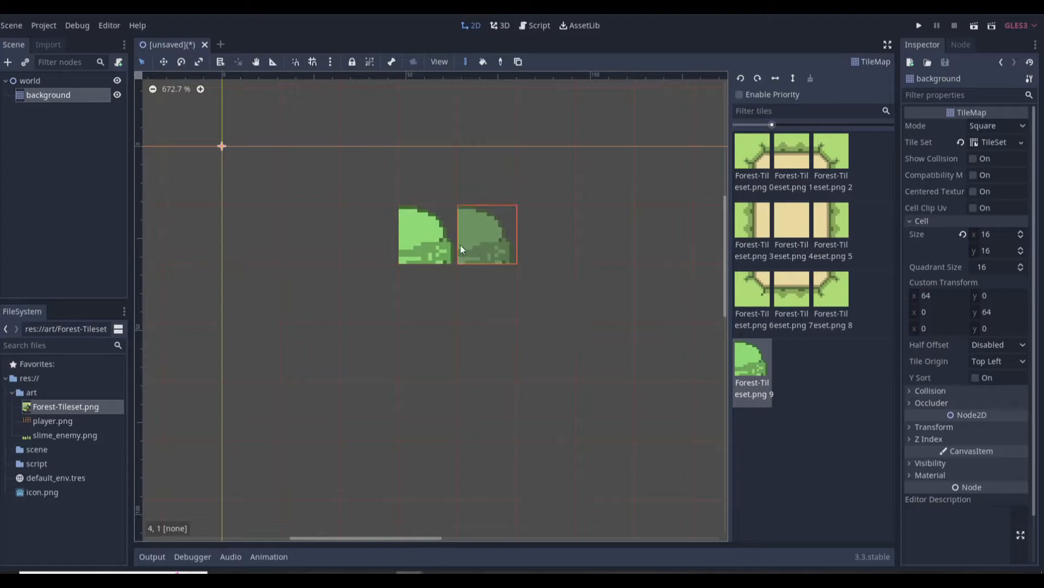
click(479, 174)
mouse_move(439, 230)
right_down()
mouse_move(494, 230)
mouse_move(486, 264)
right_up()
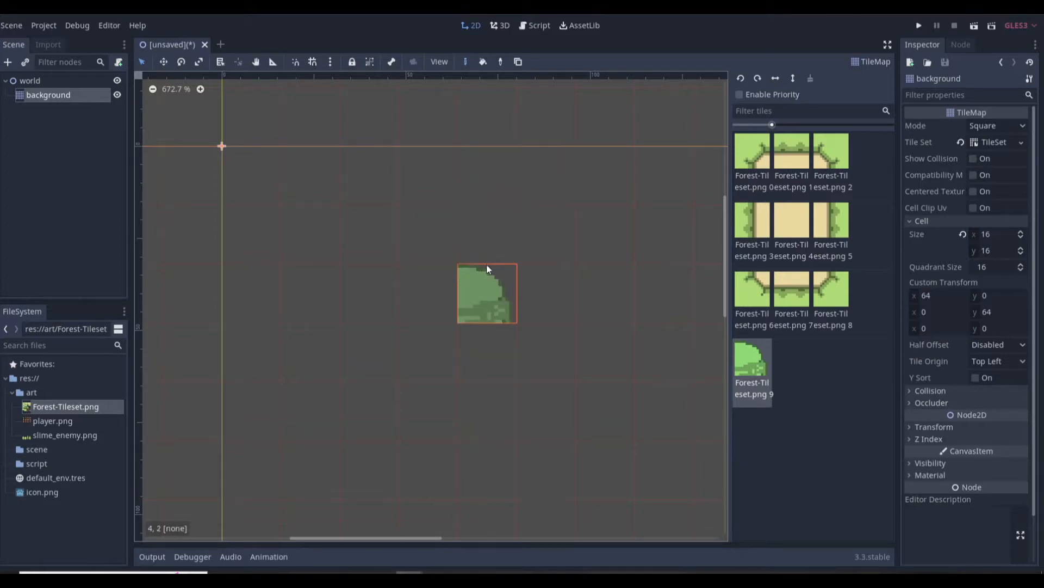
- Paint a 3 by 3 block of the top-left corner tile Forest-Tileset.png 0, starting at map cell 1, 1
click(759, 166)
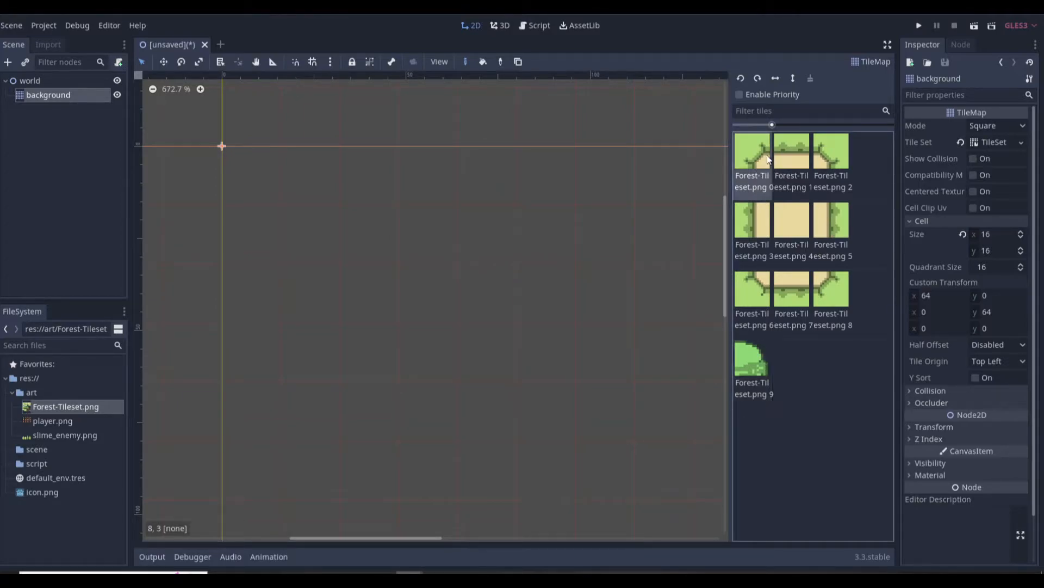
scroll(469, 234, down, 4)
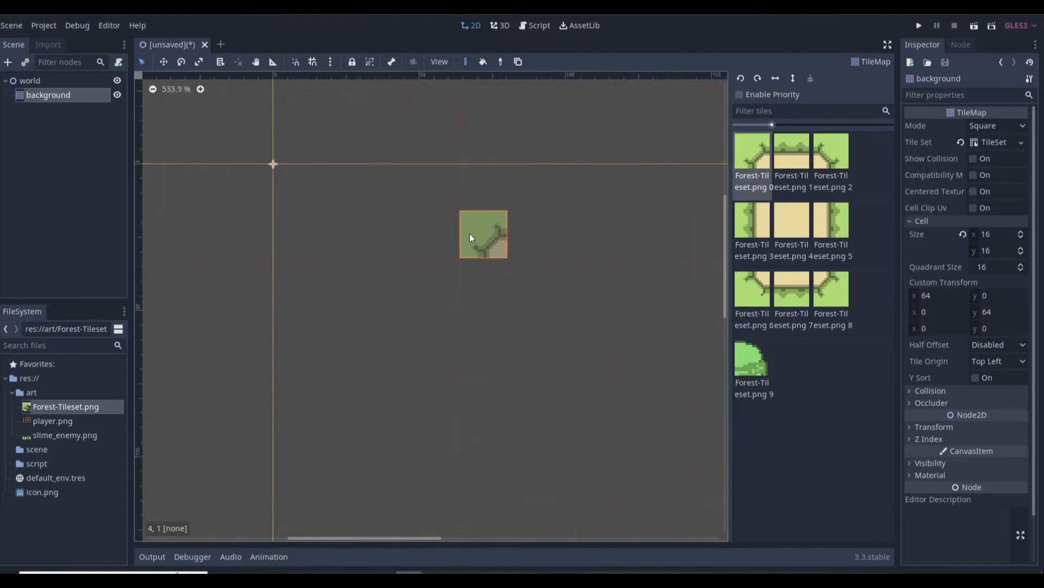
scroll(532, 246, up, 2)
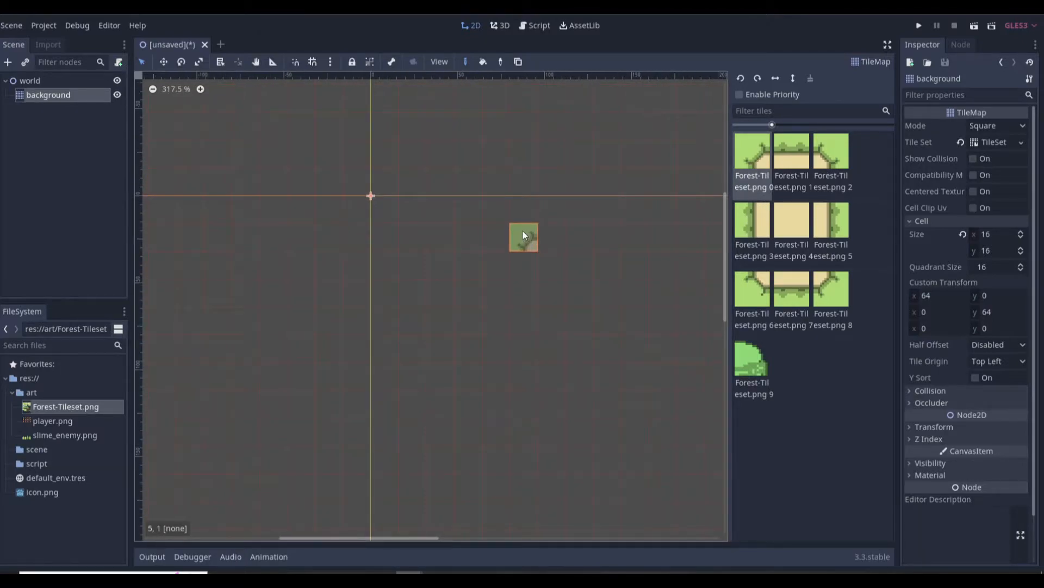
click(754, 162)
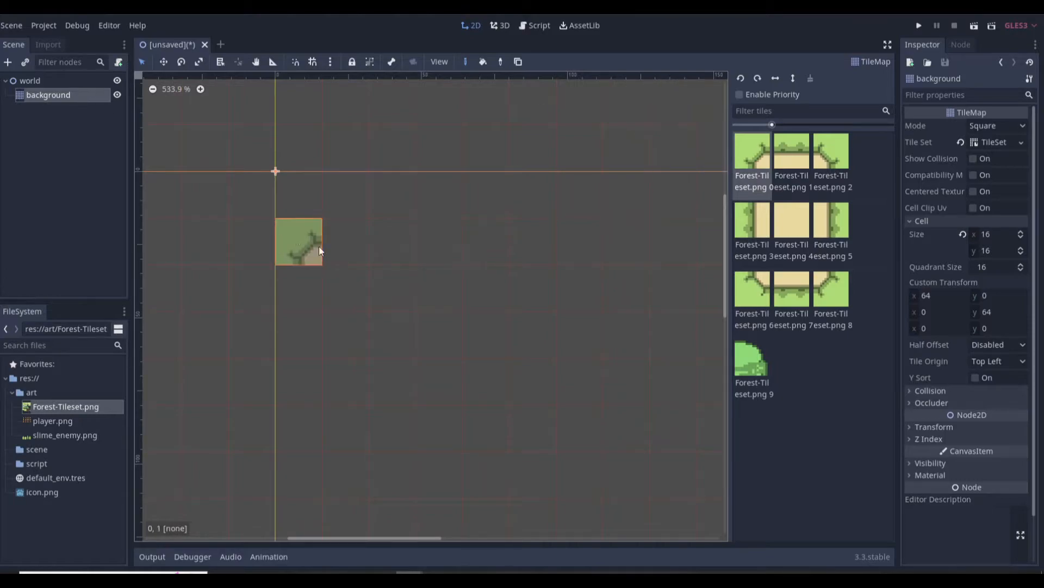
mouse_move(348, 242)
mouse_down()
mouse_move(394, 283)
mouse_move(378, 299)
mouse_move(429, 308)
mouse_move(361, 337)
mouse_up()
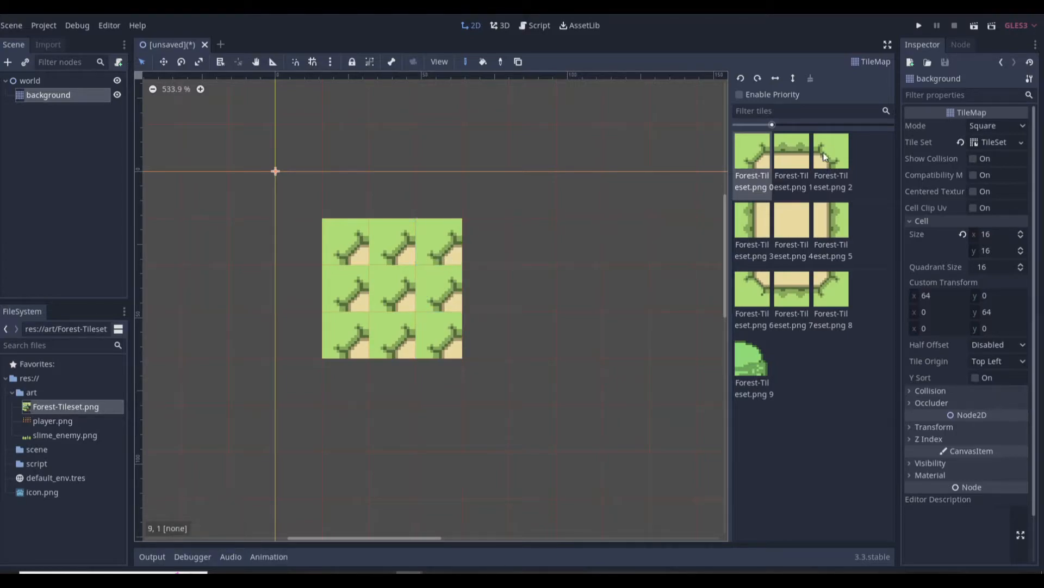
- Paint the patch's top edge with tile Forest-Tileset.png 1 and its top-right corner with tile Forest-Tileset.png 2
click(798, 143)
drag(401, 243, 449, 243)
click(817, 173)
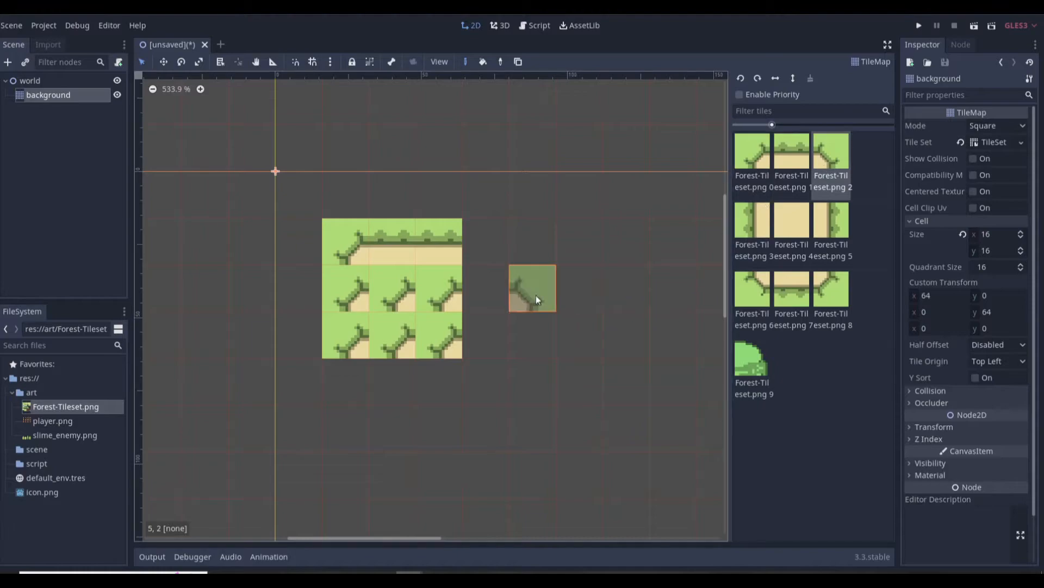
click(466, 252)
- Paint the patch's right side with tile Forest-Tileset.png 5 and its left side with tile Forest-Tileset.png 3
click(831, 221)
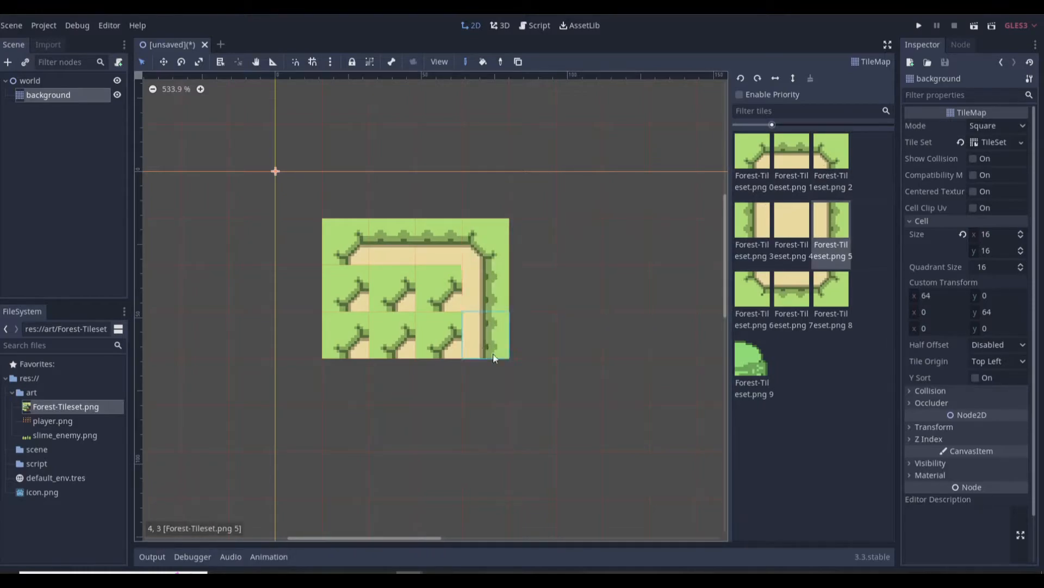
drag(485, 288, 493, 353)
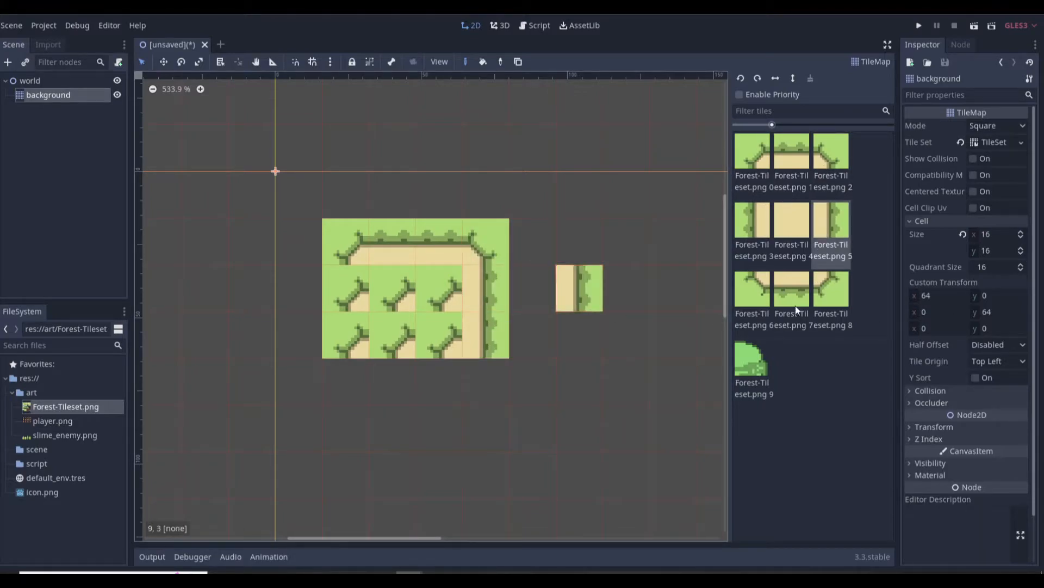
click(752, 220)
drag(532, 233, 540, 333)
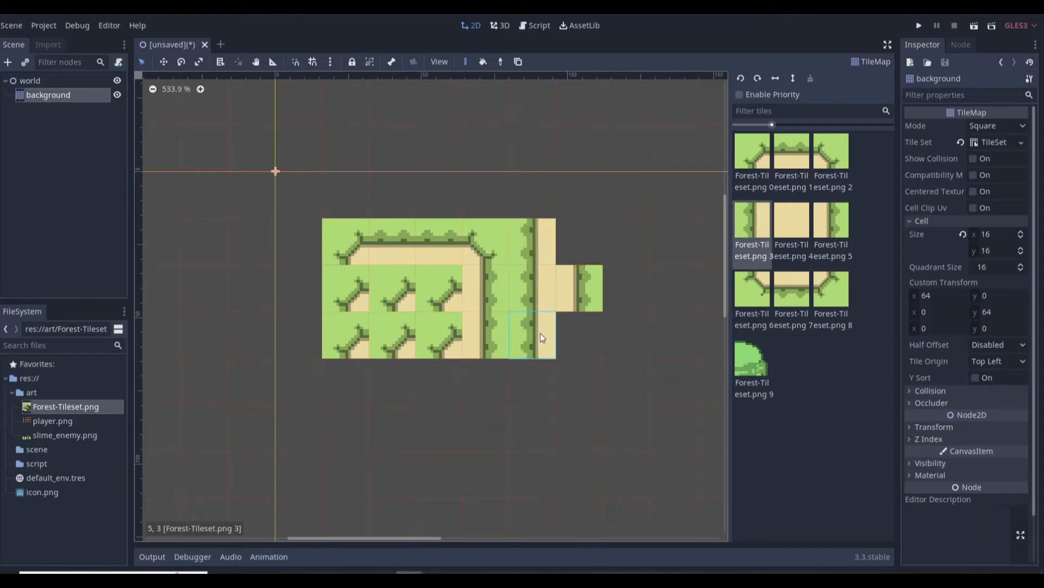
drag(346, 285, 348, 381)
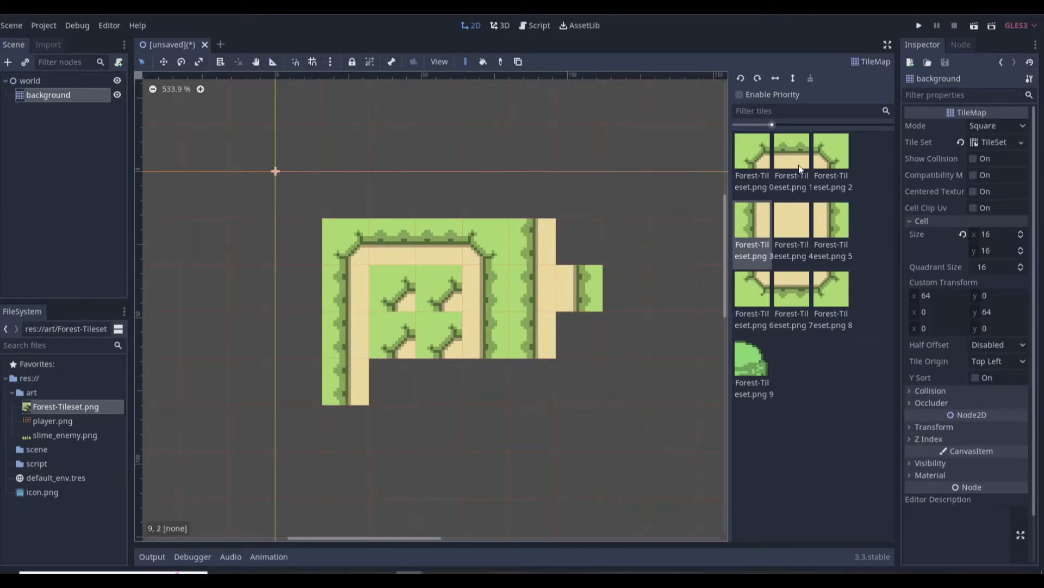
- Close the patch's outline with bottom edge tile 7, corner tiles 6 and 8, and one more right edge tile 5
click(792, 288)
click(387, 420)
click(438, 428)
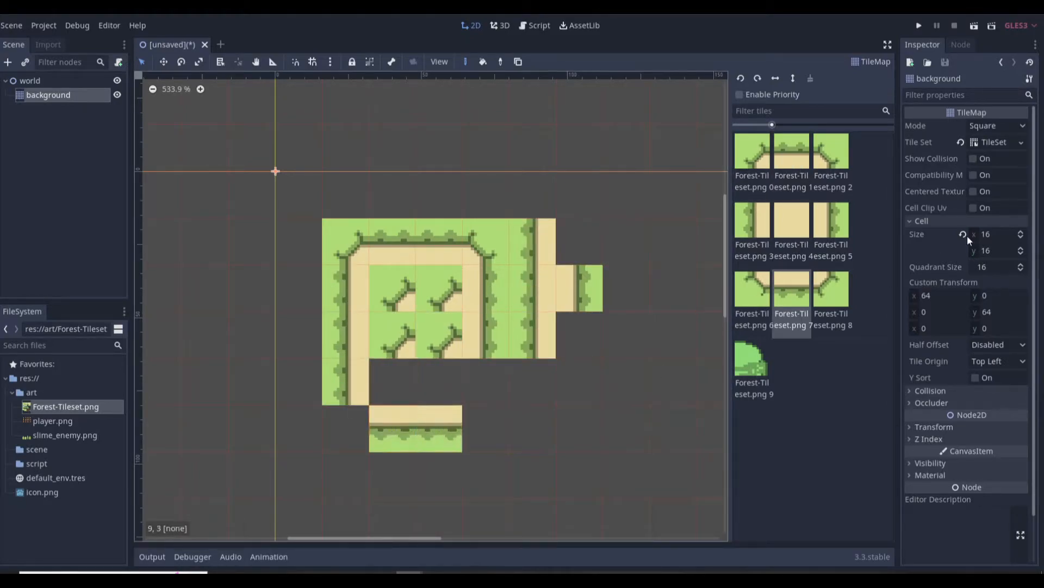
click(753, 288)
click(362, 409)
click(832, 298)
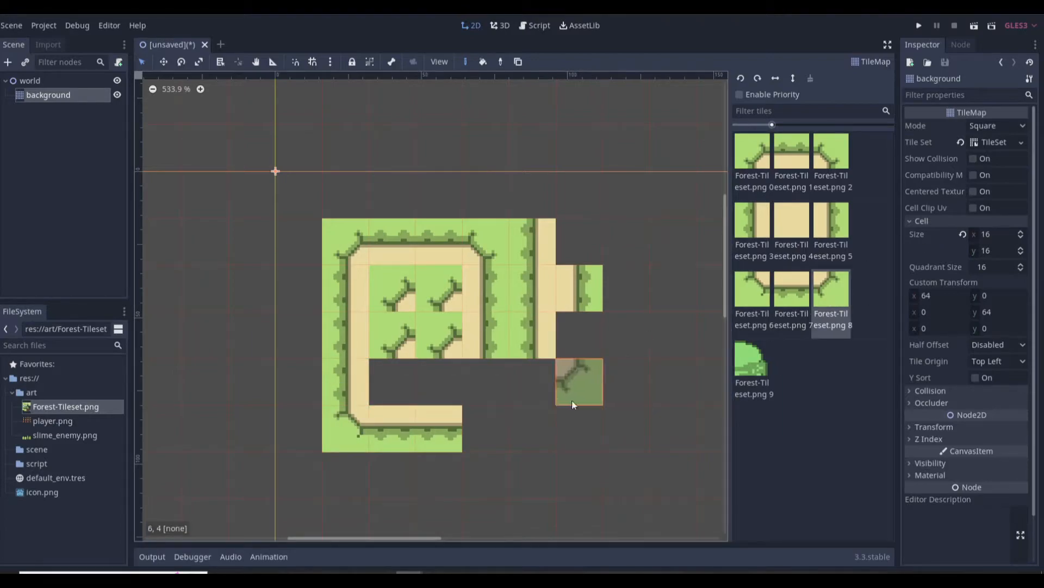
click(485, 429)
click(832, 228)
click(492, 364)
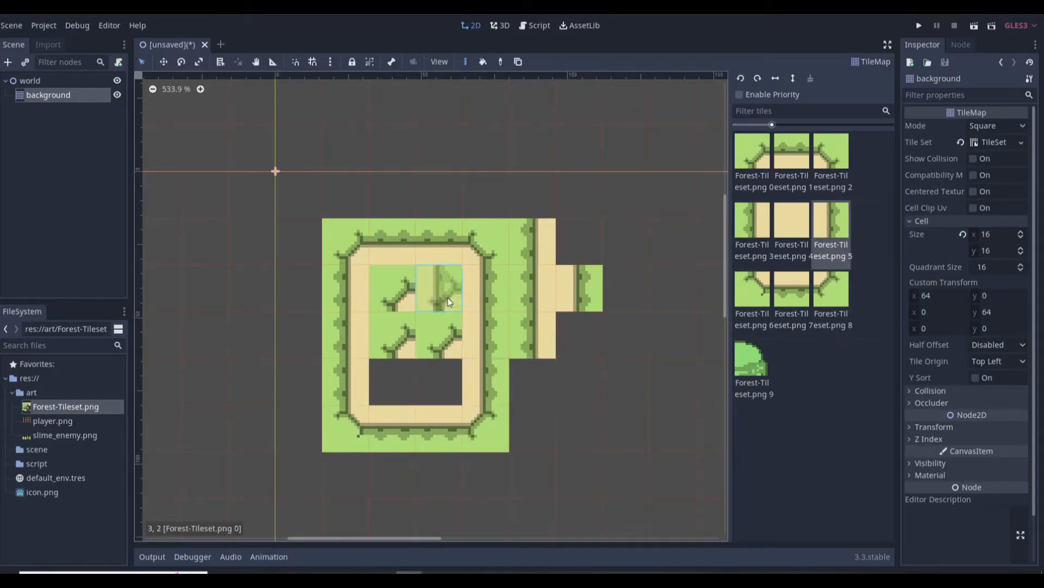
- Erase the leftover tiles inside and beside the patch and fill its interior with plain dirt tile Forest-Tileset.png 4
right_drag(448, 298, 435, 358)
mouse_move(527, 247)
right_down()
mouse_move(570, 264)
mouse_move(520, 302)
right_up()
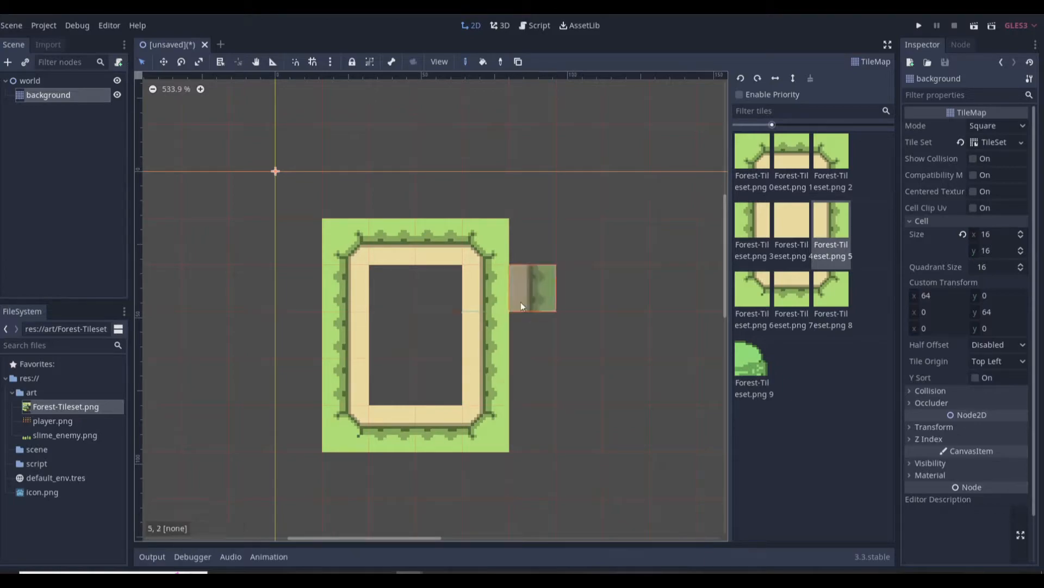
click(801, 221)
mouse_move(396, 319)
mouse_down()
mouse_move(422, 389)
mouse_move(438, 283)
mouse_up()
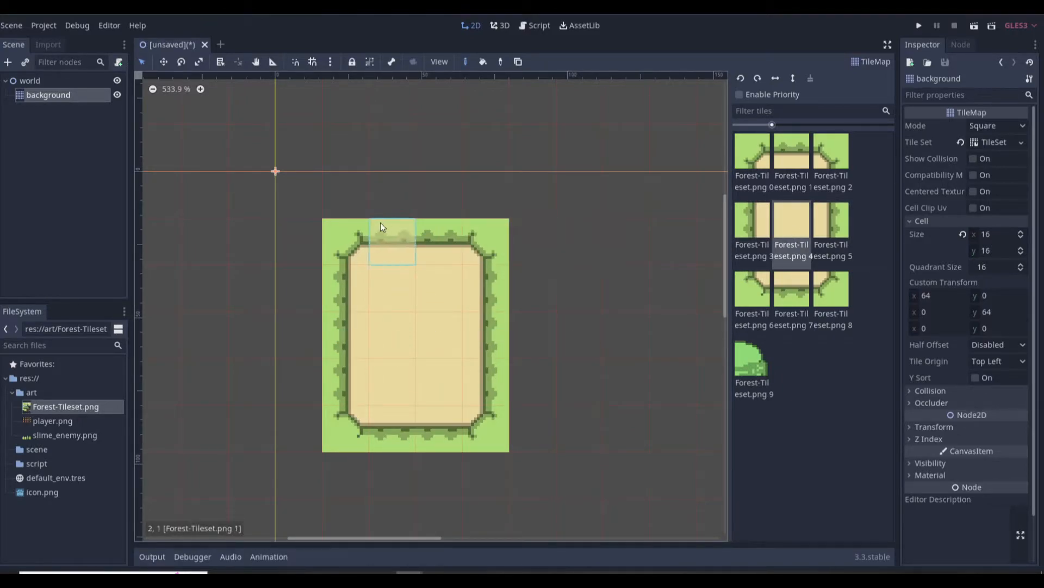
- Erase the whole painted dirt patch from the map and reopen the TileSet with its Forest-Tileset.png texture
mouse_move(380, 223)
right_down()
mouse_move(474, 257)
mouse_move(355, 379)
mouse_move(497, 408)
mouse_move(459, 345)
right_up()
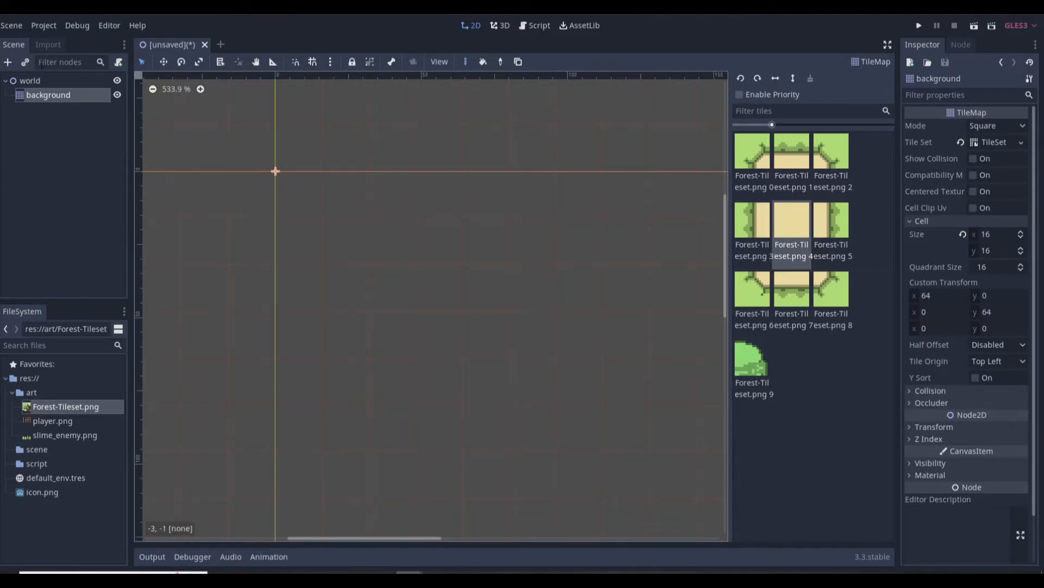
click(995, 142)
click(209, 181)
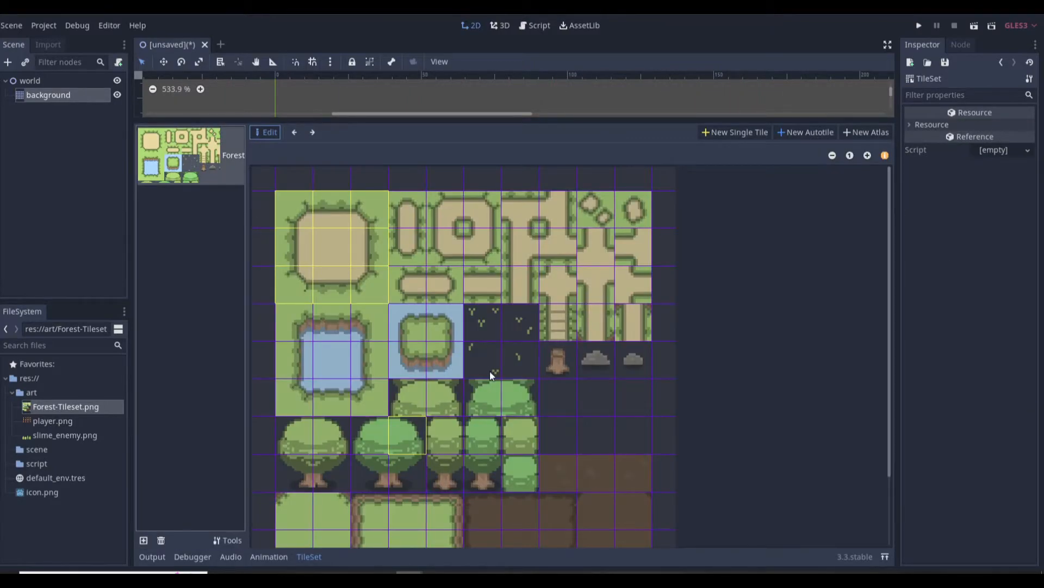
- Add a single tile over the lower-left cell of the ring-shaped dirt patch on the Forest-Tileset.png texture
scroll(489, 371, down, 3)
scroll(491, 367, up, 3)
scroll(494, 378, down, 3)
scroll(459, 361, up, 3)
click(717, 132)
drag(451, 269, 461, 281)
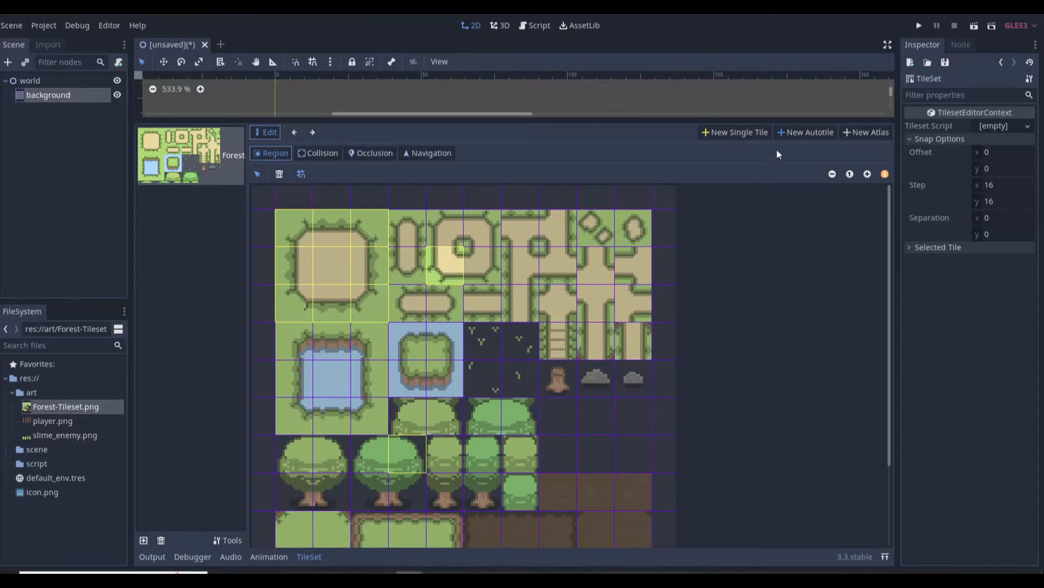
- Paint a 2x2 dirt ring on the background map with tile Forest-Tileset.png 10 rotated a quarter turn per cell, and erase it again
click(743, 132)
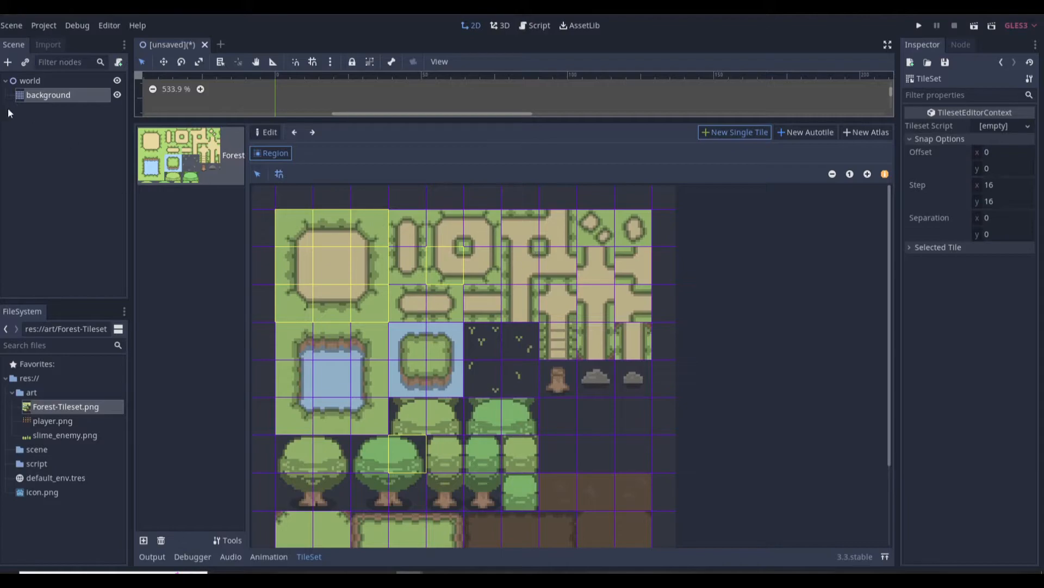
click(38, 93)
click(783, 370)
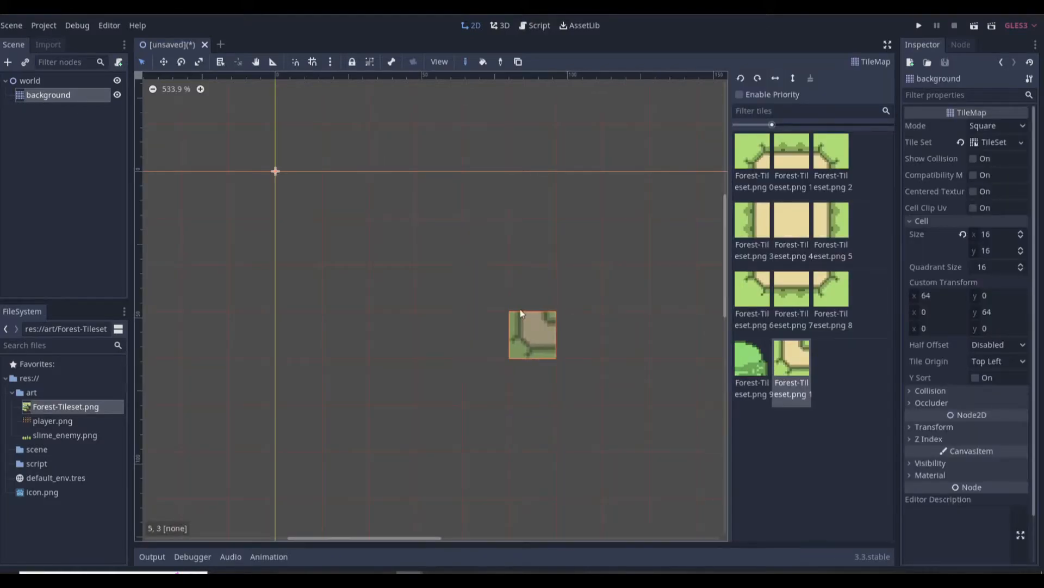
click(397, 247)
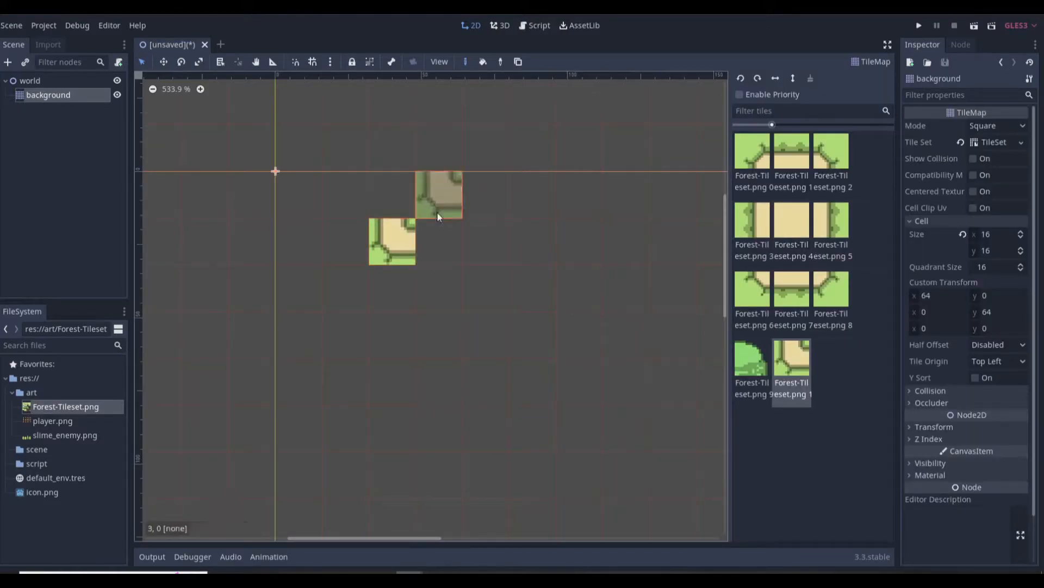
click(741, 79)
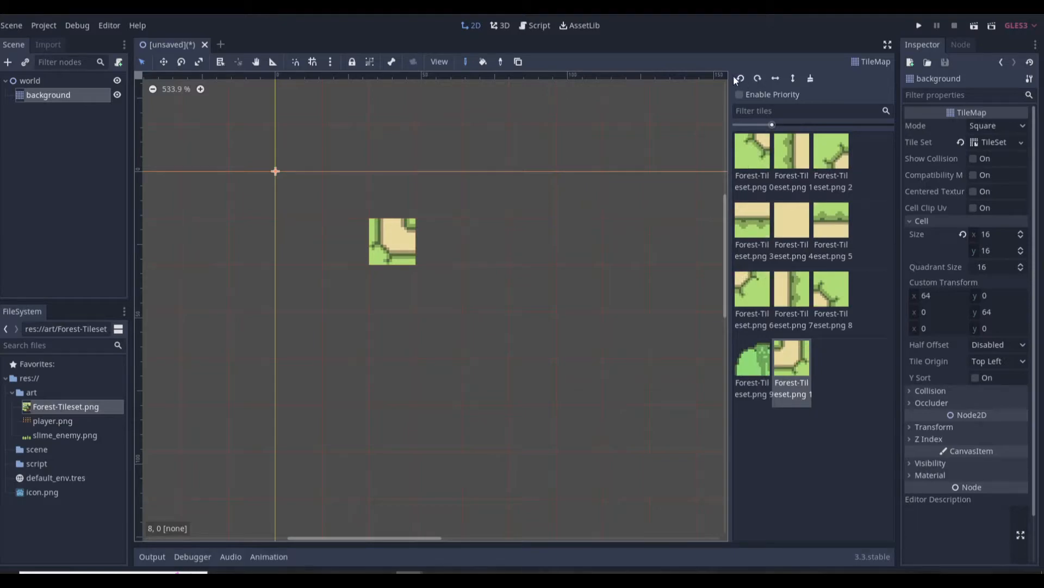
click(442, 237)
click(740, 79)
drag(404, 201, 429, 203)
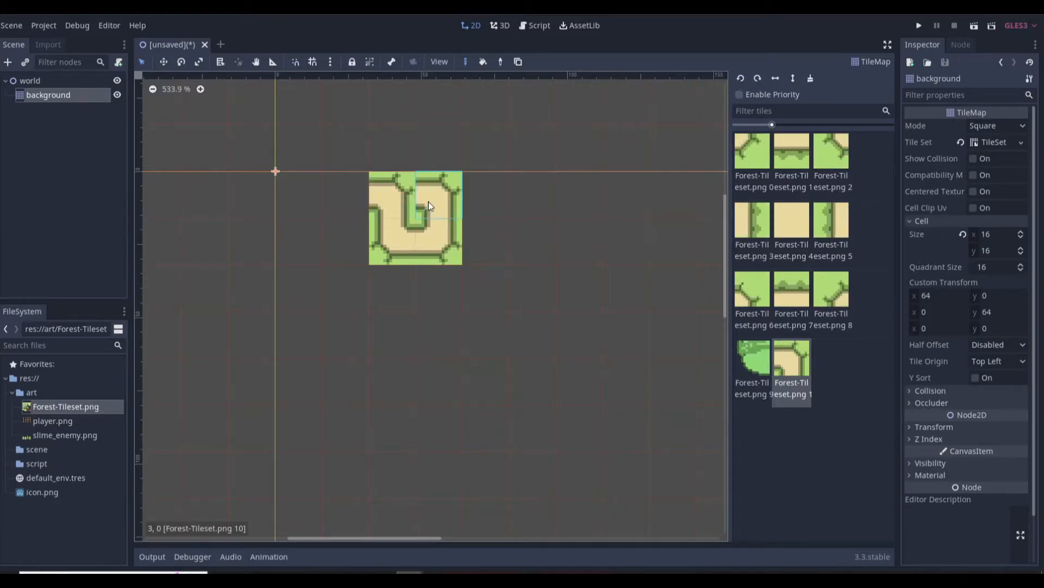
click(740, 79)
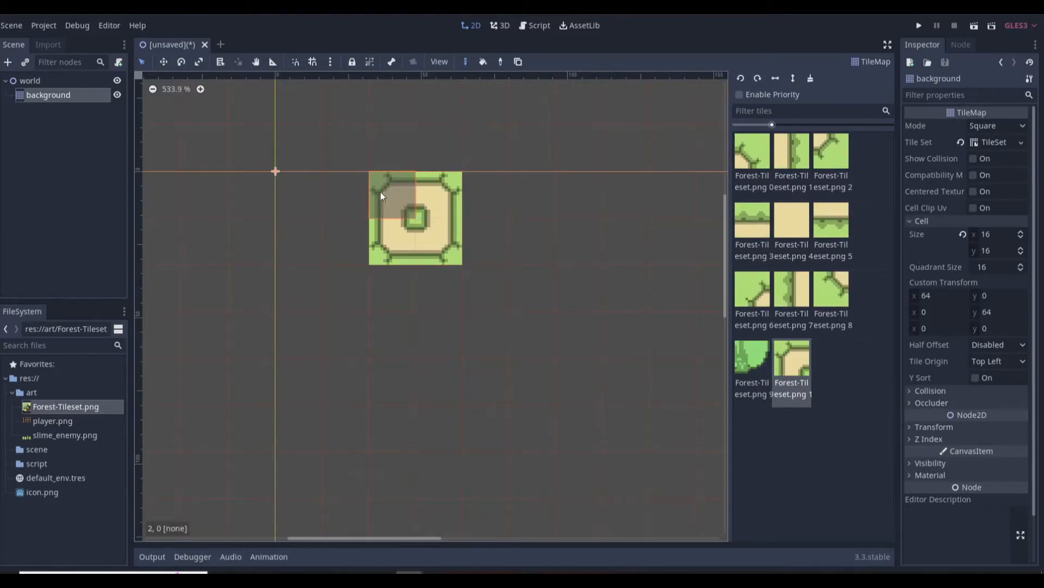
right_drag(386, 210, 478, 243)
click(740, 78)
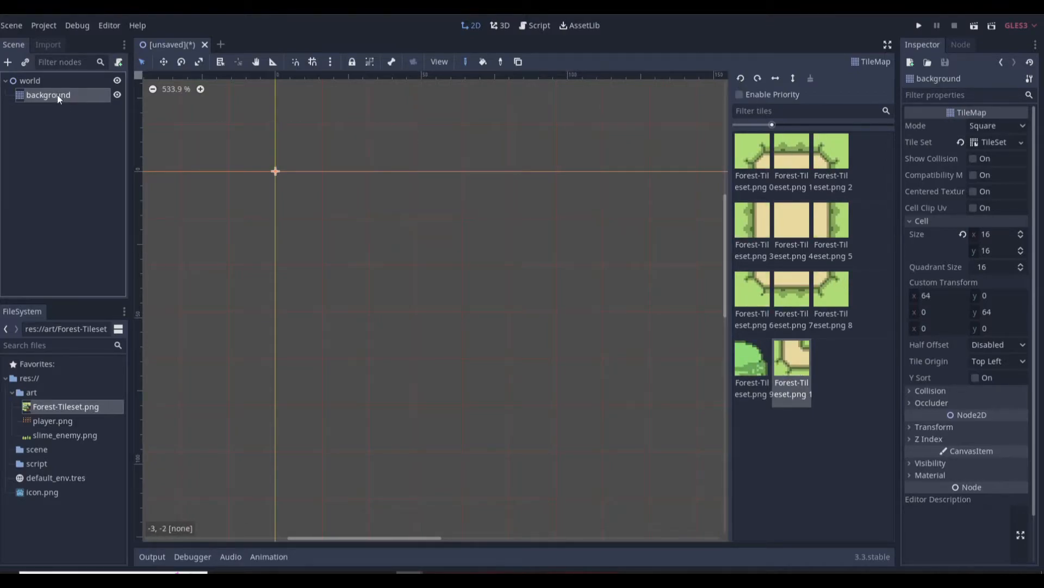
- Add single tiles in the TileSet for the path junction in the second row's last column, the ladder, and the adjacent vertical path
click(995, 144)
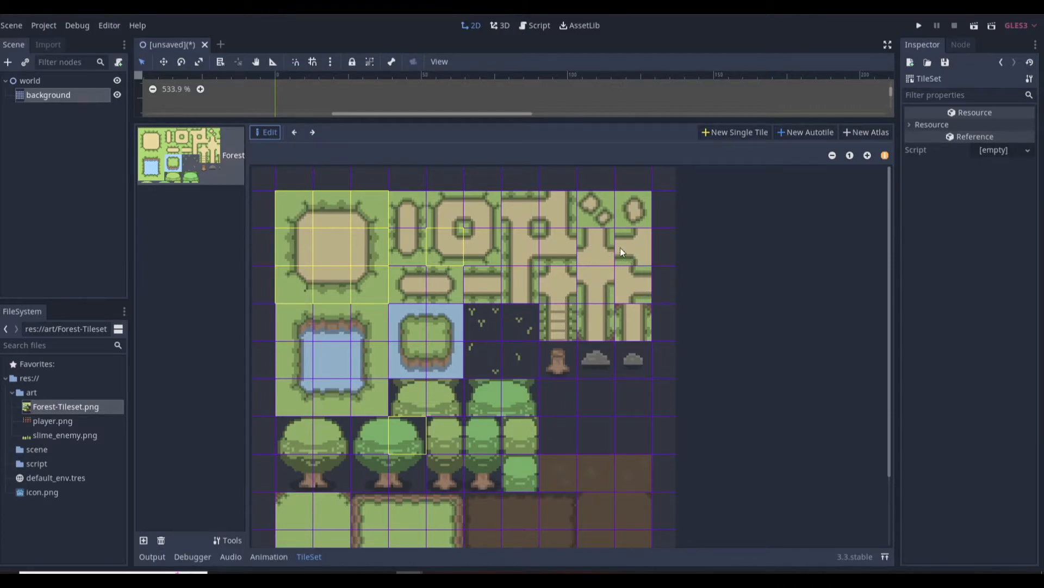
click(740, 132)
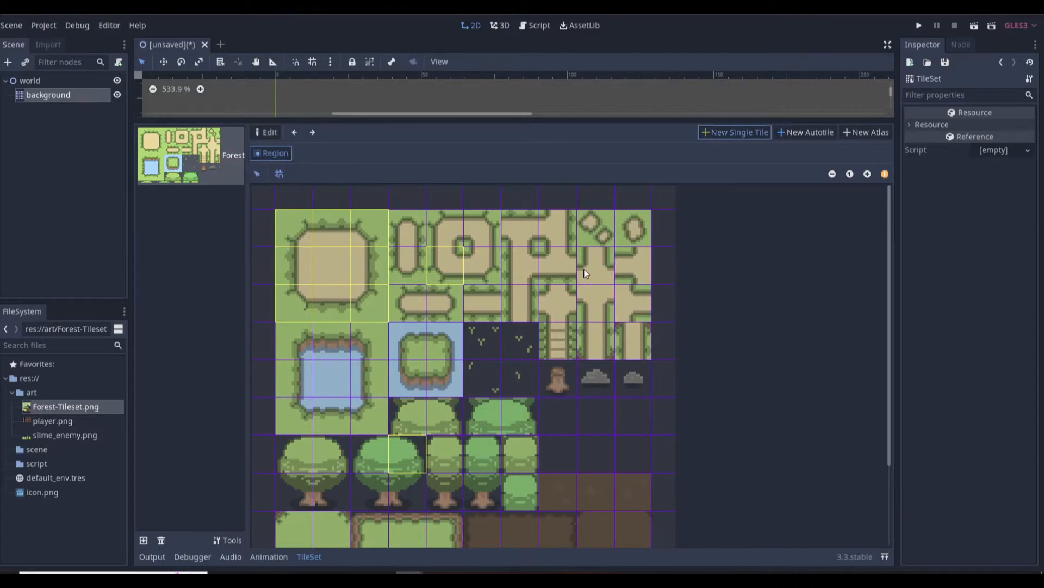
click(715, 136)
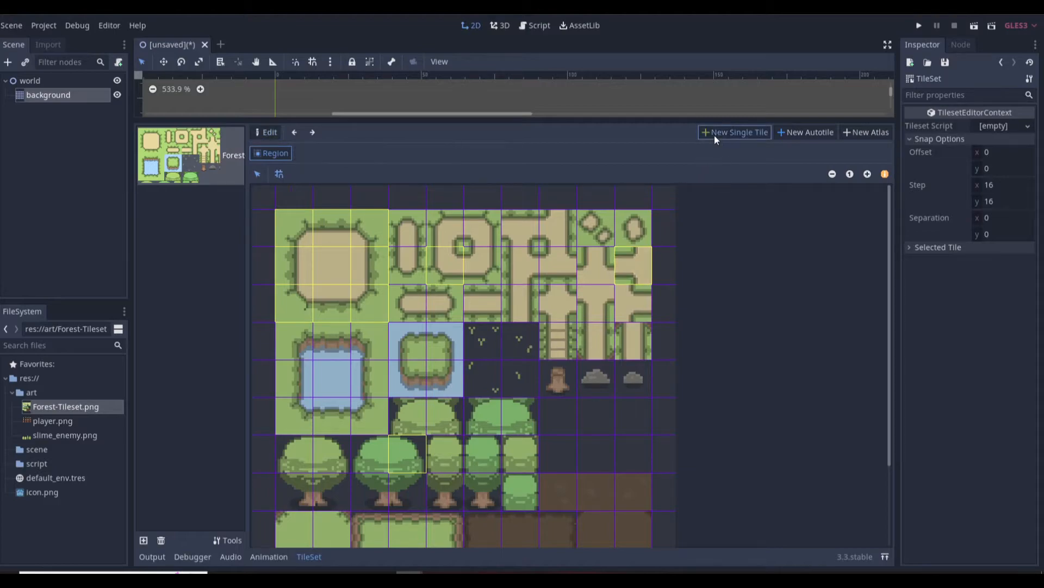
click(563, 343)
click(751, 132)
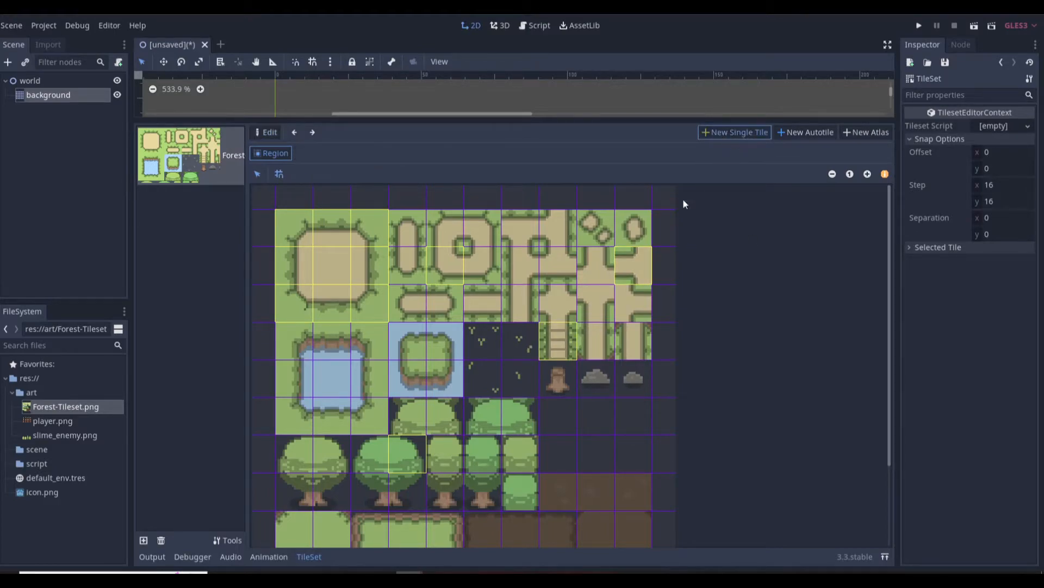
click(596, 346)
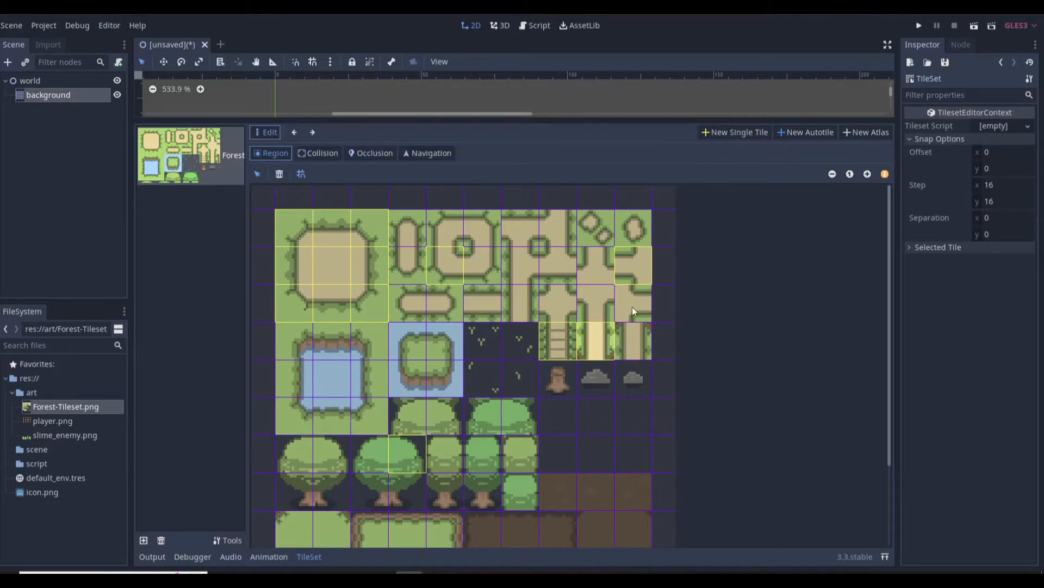
- Add single tiles for the horizontal path piece and the three-way dirt junction in the second row, seventh column of the texture
click(750, 136)
scroll(544, 376, down, 2)
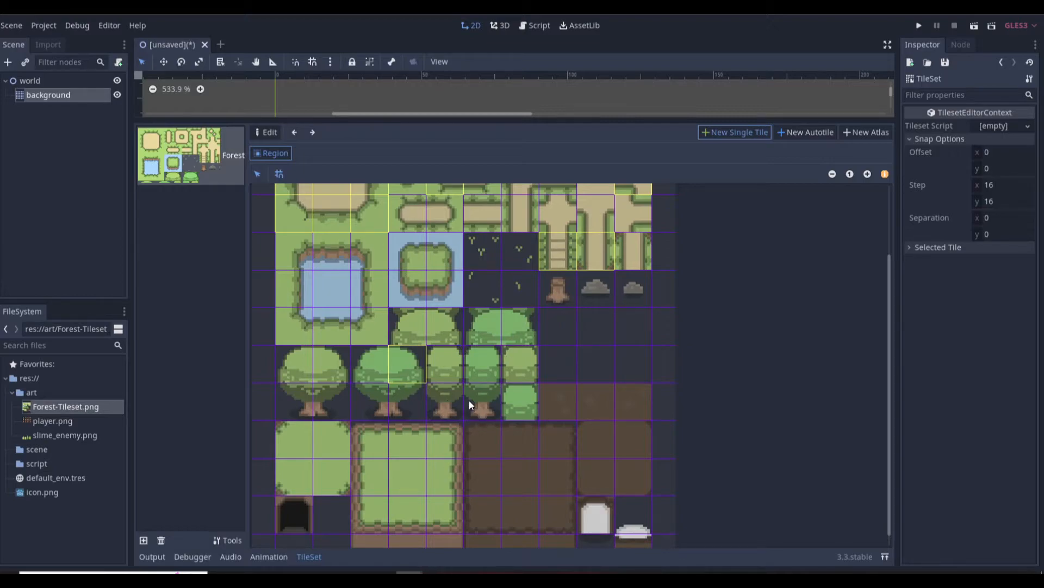
scroll(444, 384, up, 2)
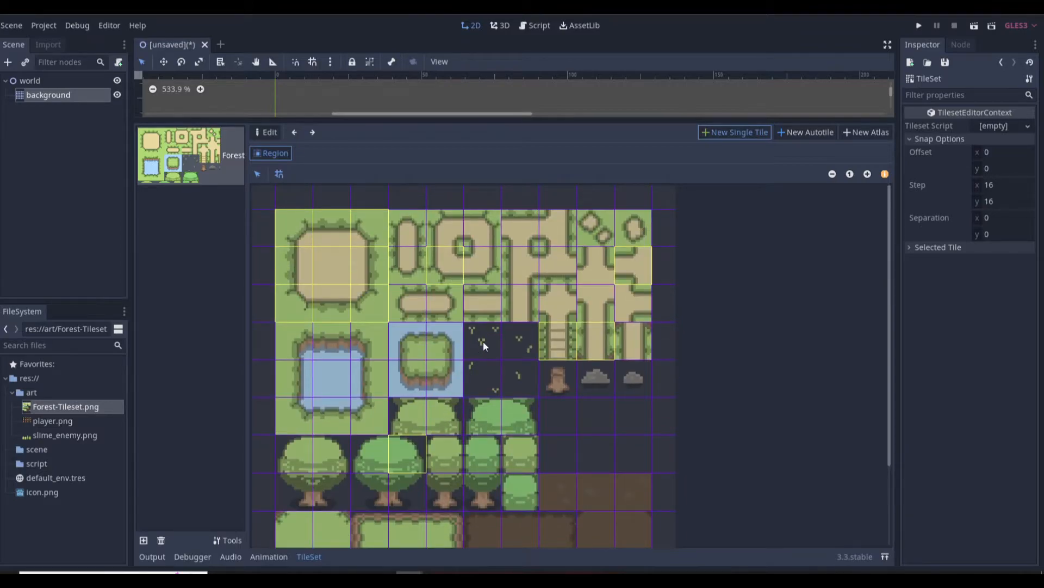
click(482, 307)
click(734, 132)
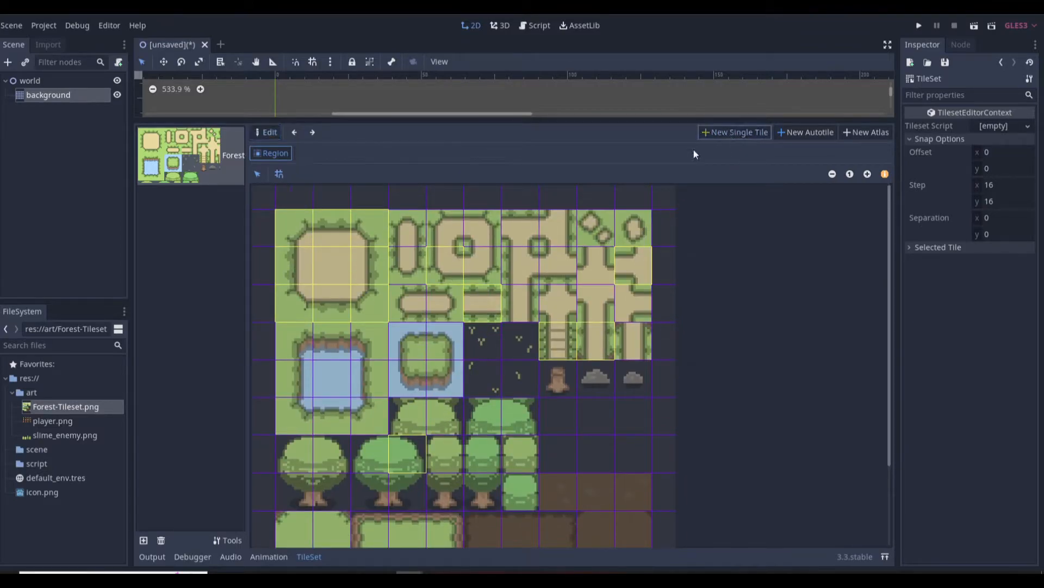
click(521, 266)
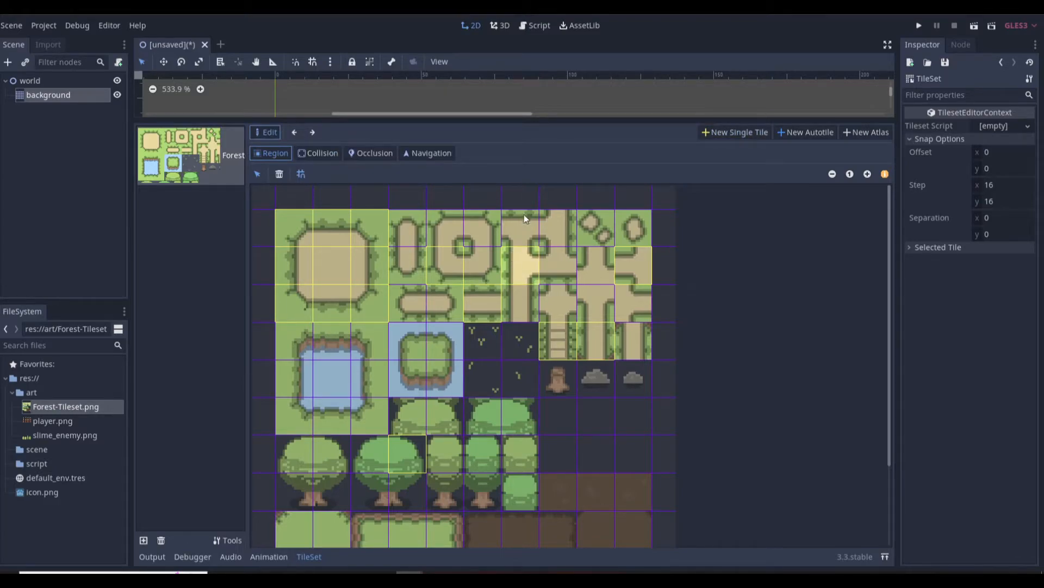
click(718, 132)
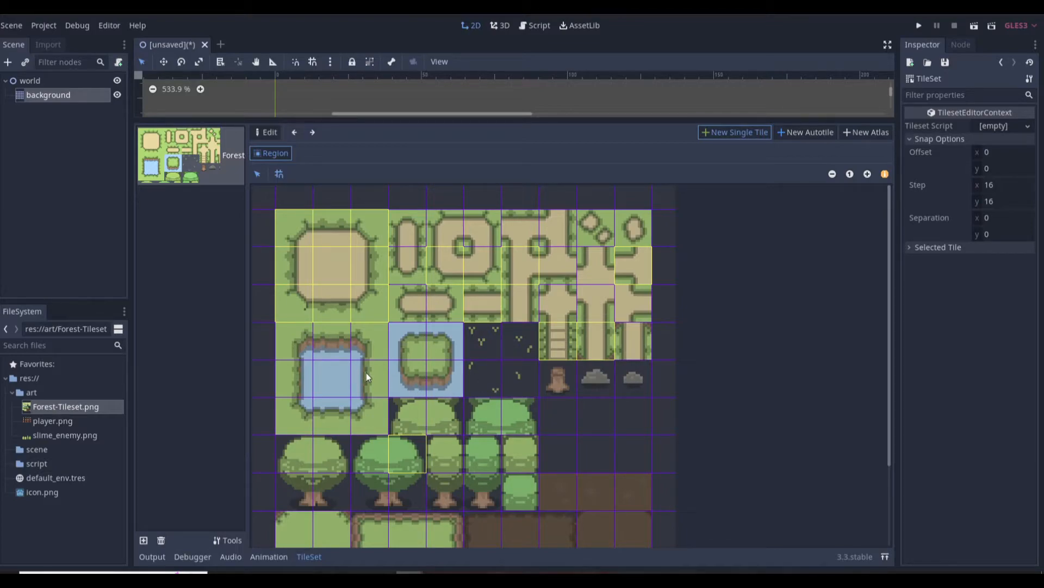
- Start a dirt patch on the background map with left edge tile 3, corner tile 0, two top edge tiles 1, and corner tile 2
click(75, 96)
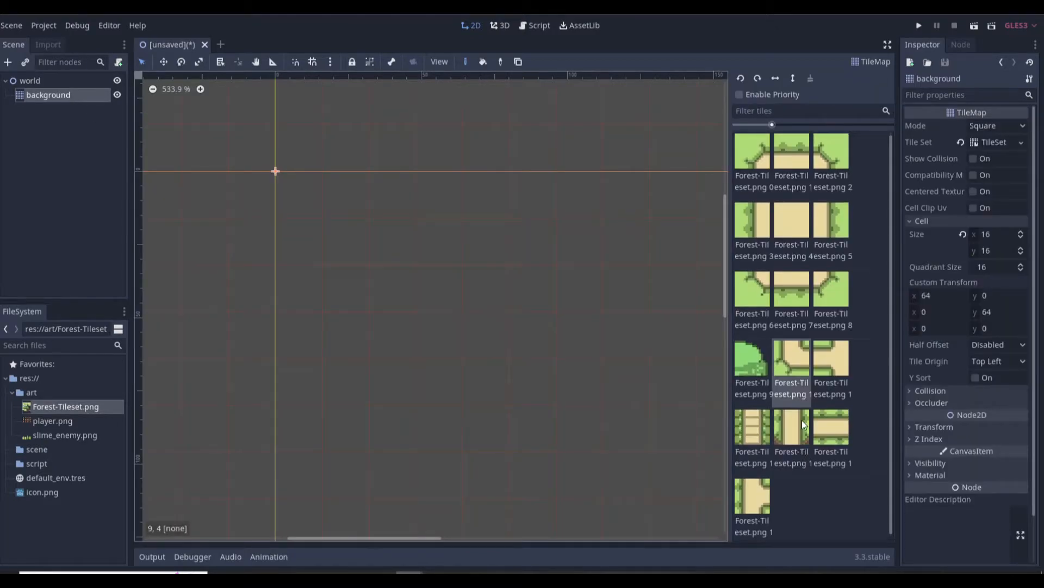
click(753, 223)
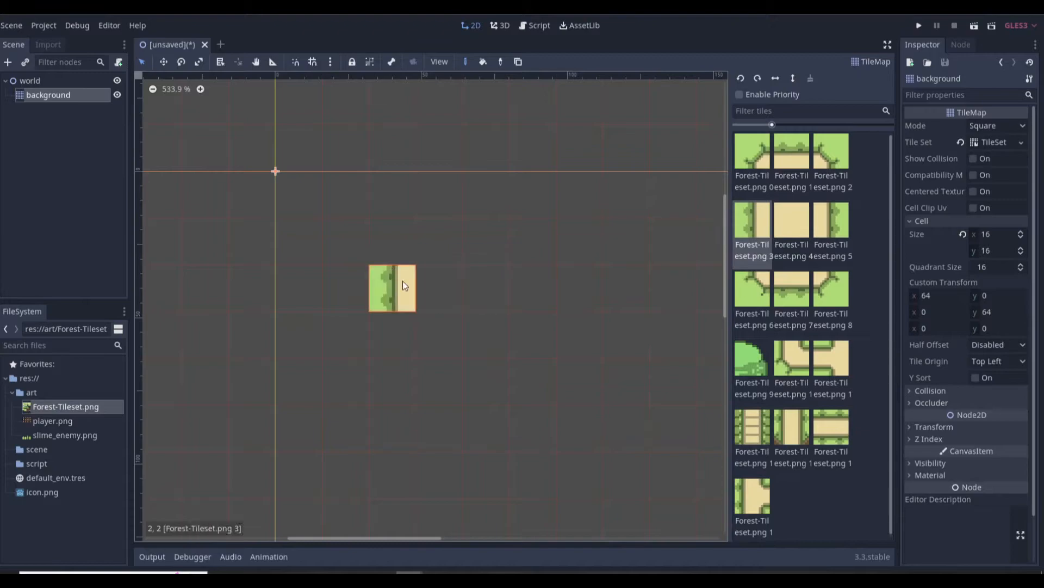
click(753, 146)
click(404, 243)
click(789, 155)
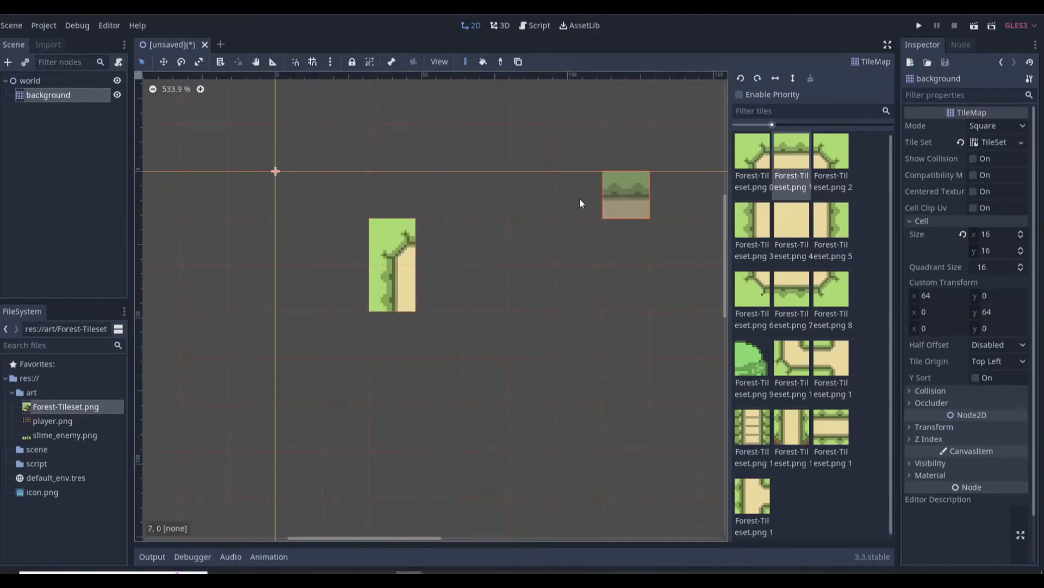
drag(438, 242, 487, 243)
click(831, 153)
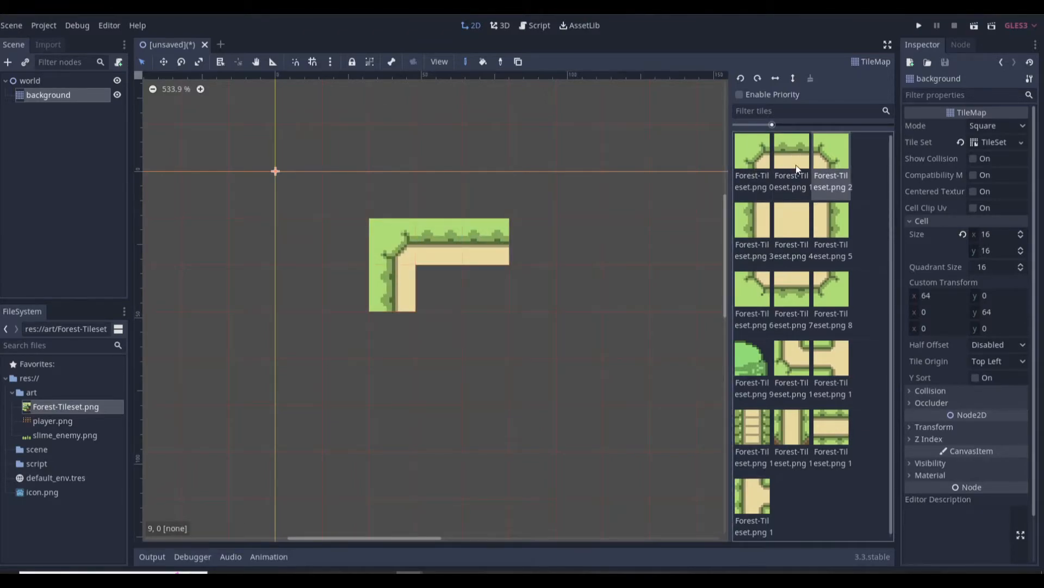
click(537, 240)
- Continue the patch outline with two right edge tiles 5, corner tile 8, and two bottom edge tiles 7
click(825, 218)
click(532, 288)
click(532, 334)
click(837, 299)
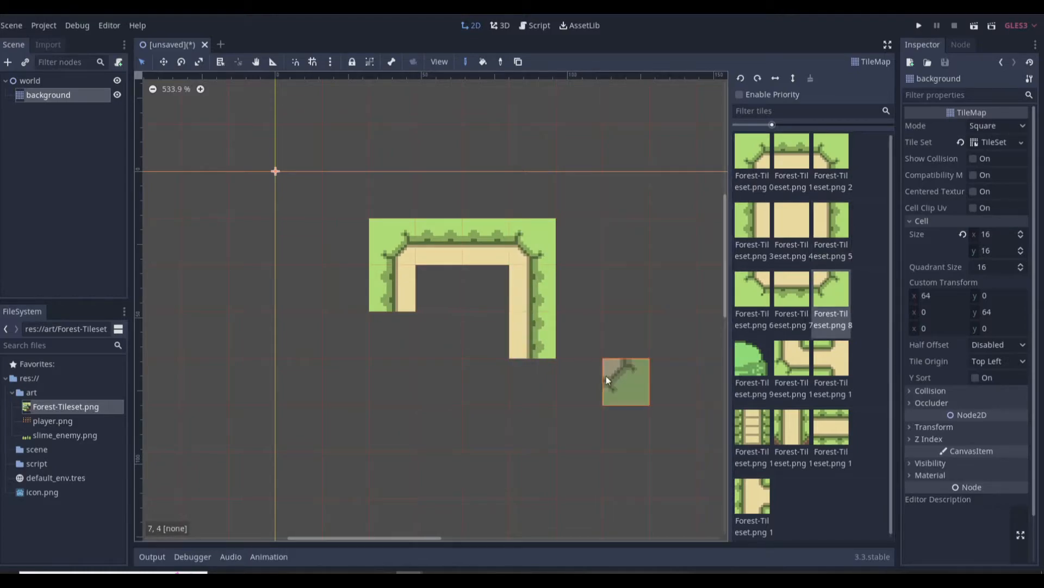
click(532, 381)
click(792, 288)
click(486, 381)
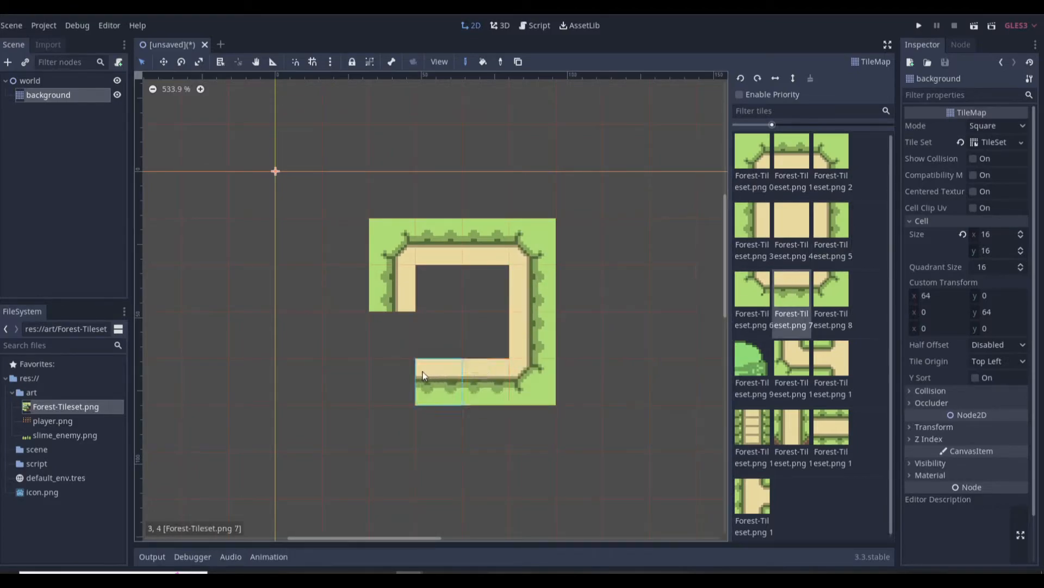
click(424, 376)
- Close the outline with corner tile 6 and left edge tile 3, and fill the 2x2 interior with plain dirt tile 4
click(752, 289)
click(391, 380)
click(752, 224)
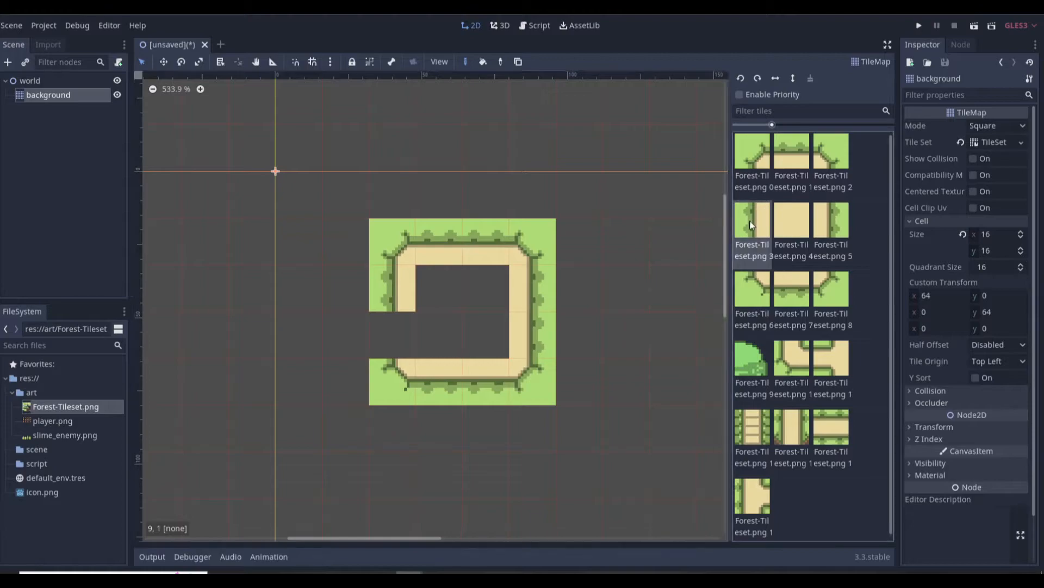
click(391, 335)
click(792, 221)
drag(435, 286, 486, 289)
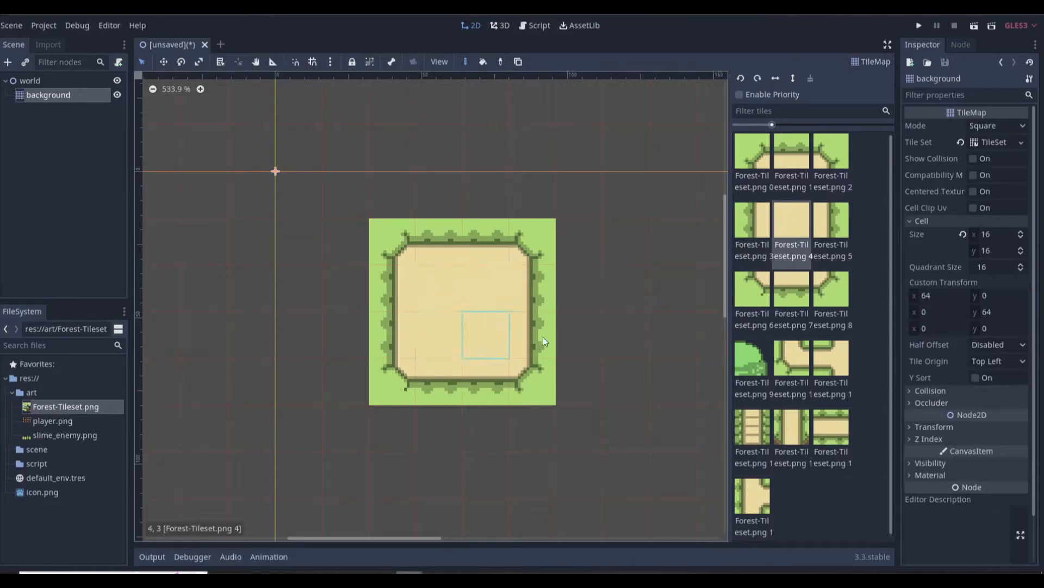
- Paint a horizontal path eastward from the patch with tile Forest-Tileset.png 14, and restore edge tile 5 where it overlaps the patch
click(825, 435)
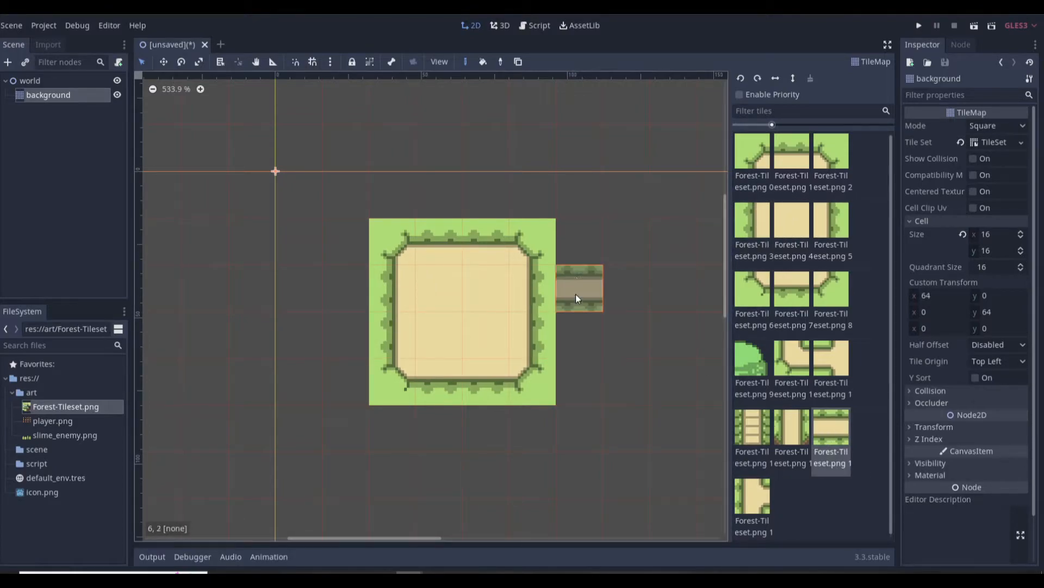
mouse_move(576, 298)
mouse_down()
mouse_move(675, 299)
mouse_move(587, 299)
mouse_move(589, 309)
mouse_up()
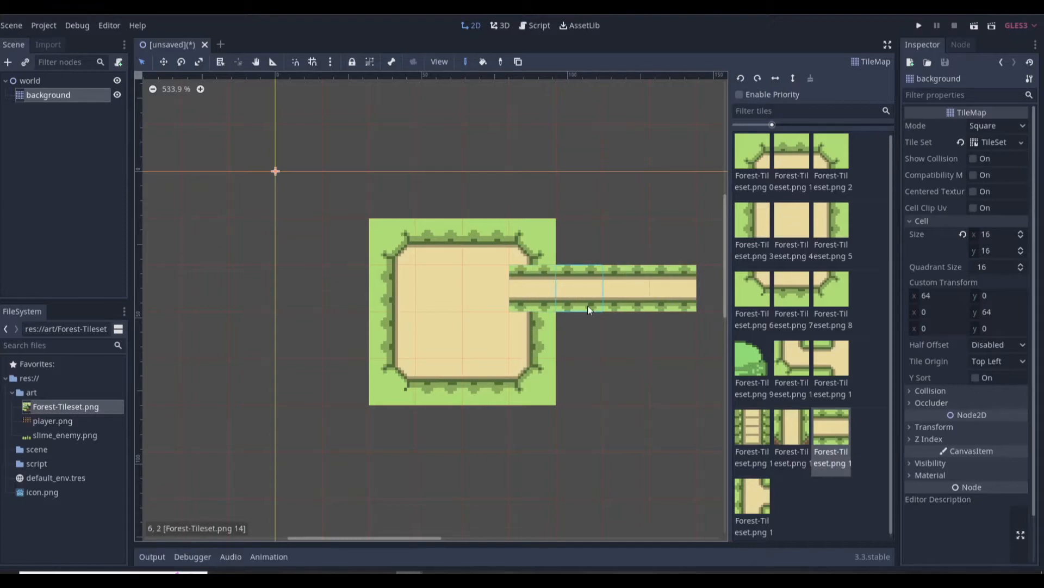
click(831, 220)
click(546, 299)
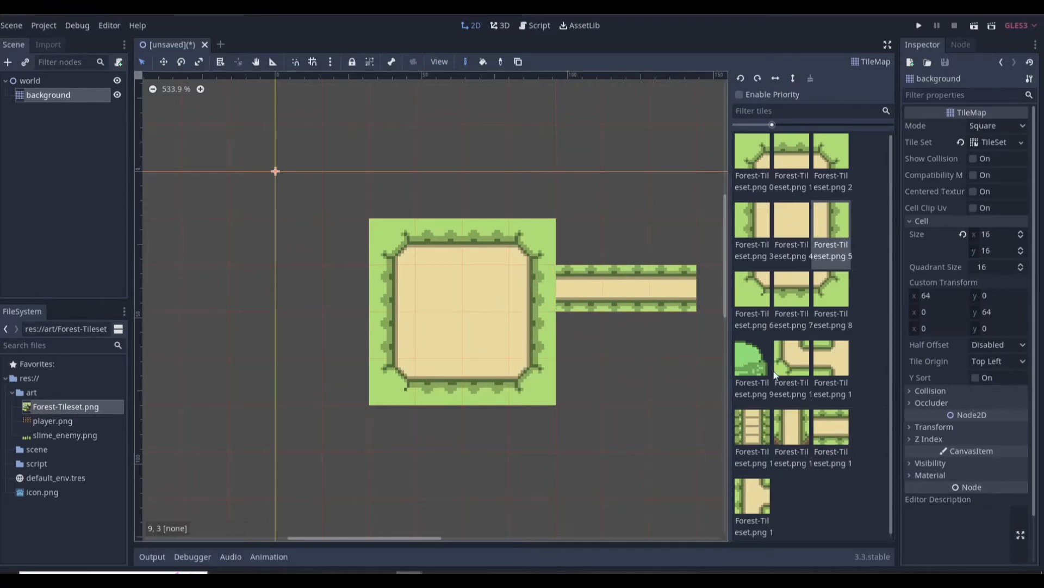
- Join the patch to the path by placing junction tile 11 rotated 180 degrees on the meeting edge cell, and reset the tile rotation
click(756, 79)
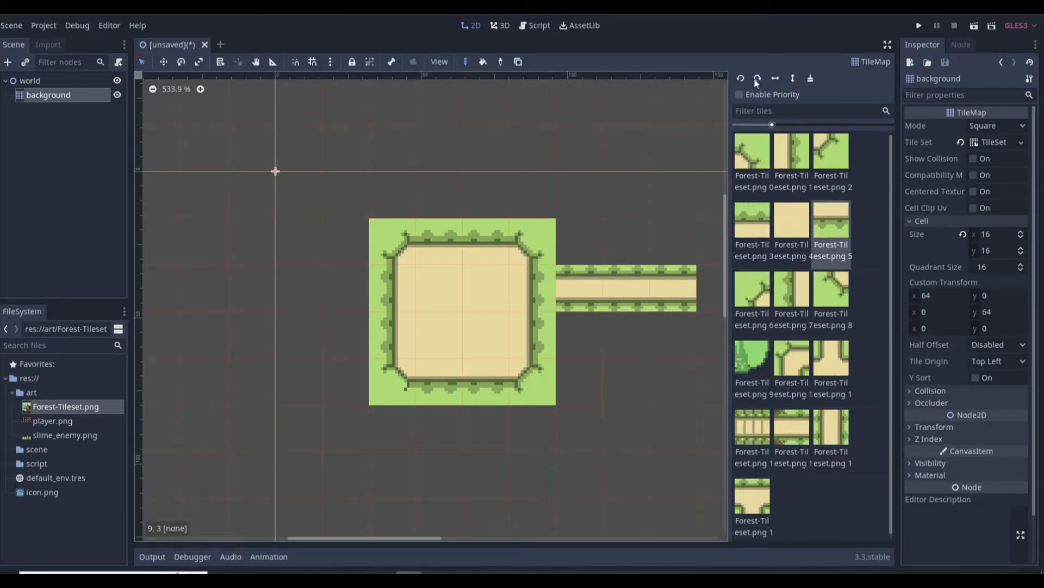
click(756, 79)
click(841, 362)
click(543, 291)
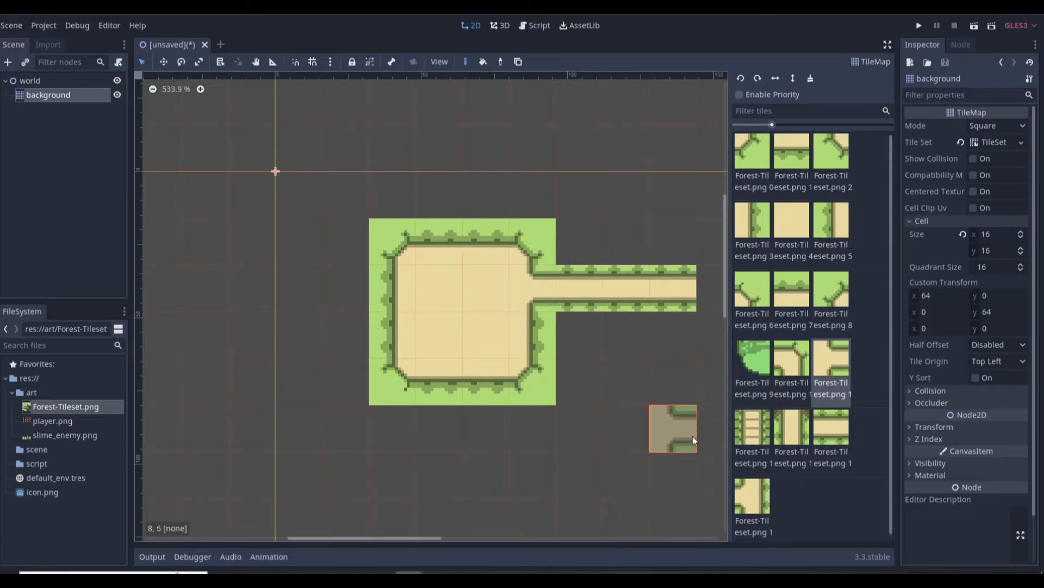
click(757, 79)
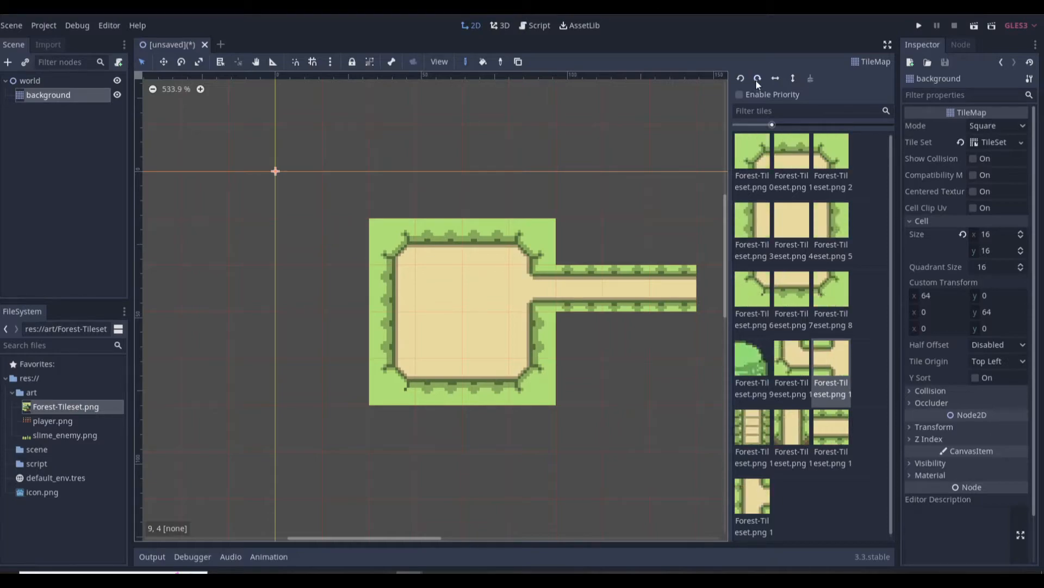
mouse_move(628, 240)
right_down()
mouse_move(606, 270)
mouse_move(432, 335)
mouse_move(391, 283)
mouse_move(657, 263)
right_up()
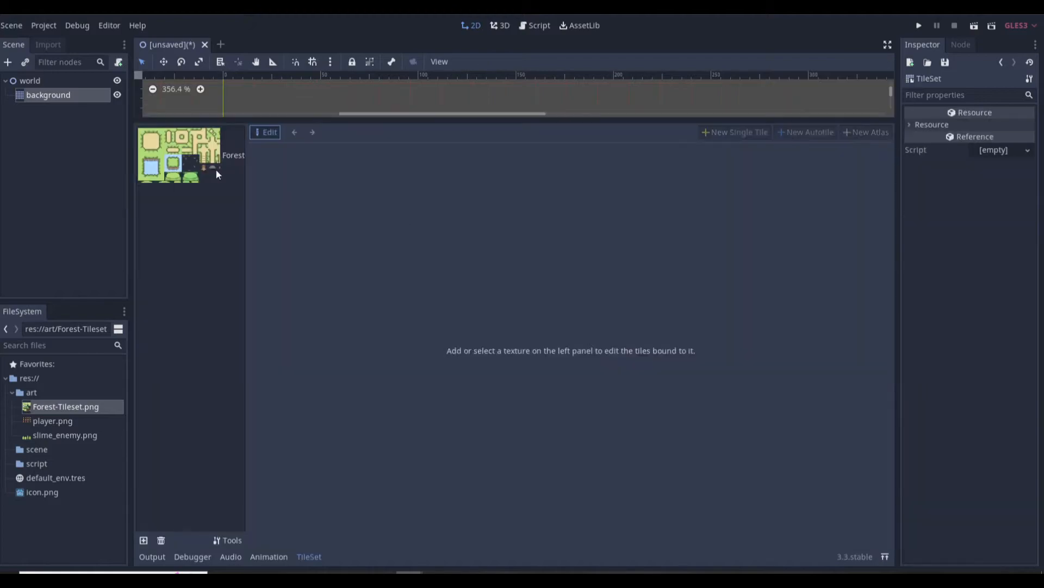
- Open the Forest-Tileset.png texture in the TileSet and add single tiles over the remaining border and corner cells of the grass-edged pond
click(217, 173)
click(735, 133)
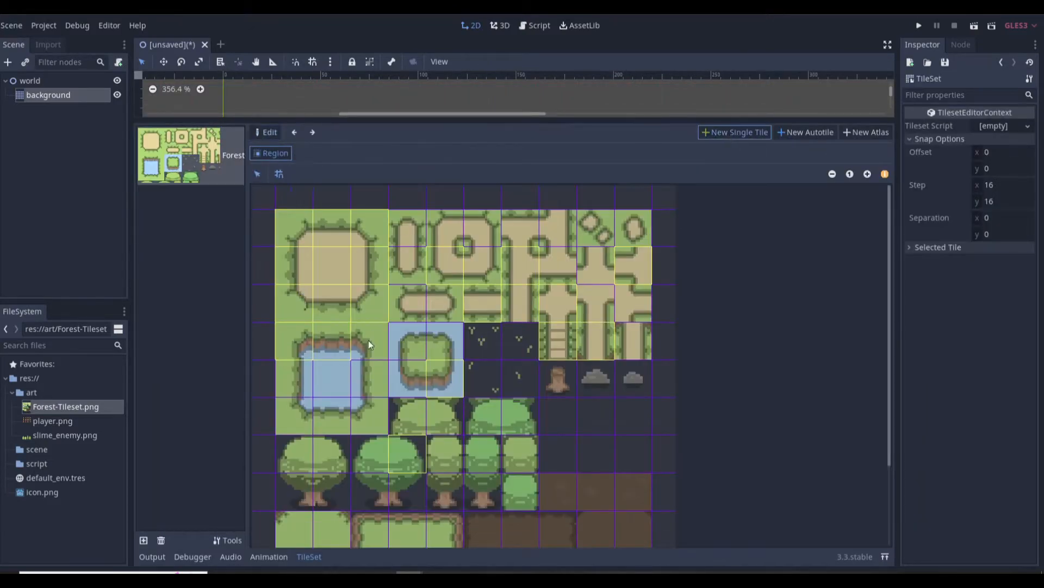
click(369, 344)
click(736, 132)
click(295, 378)
click(735, 133)
click(294, 416)
click(370, 416)
- Add single tiles over the brown-bordered grass plateau and its cliff face, plus the lower-right cell of the plain grass square
scroll(392, 370, down, 3)
click(445, 425)
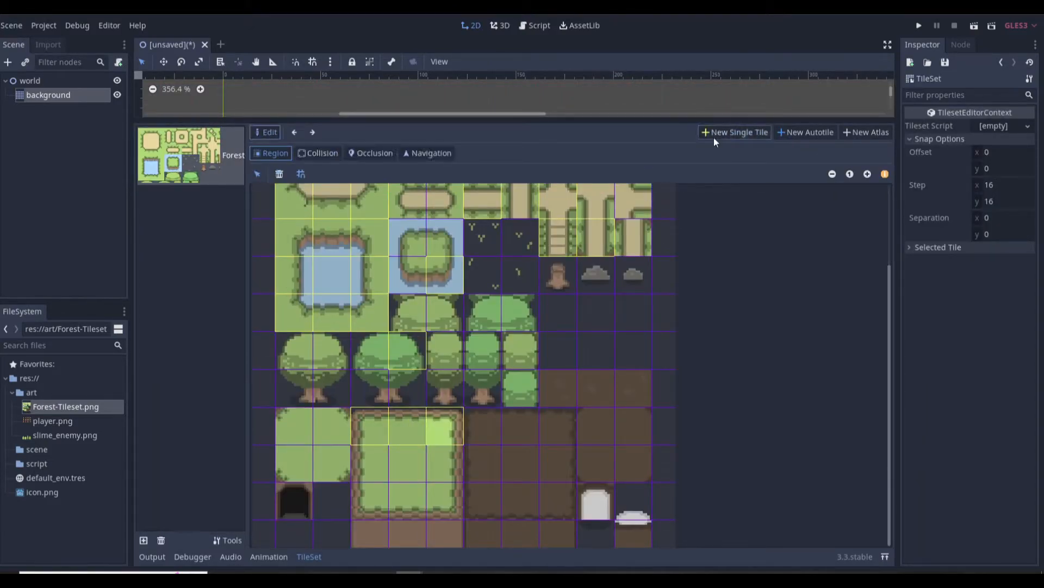
click(717, 134)
click(444, 462)
click(370, 501)
click(732, 132)
click(370, 535)
click(732, 132)
click(331, 463)
scroll(561, 362, up, 3)
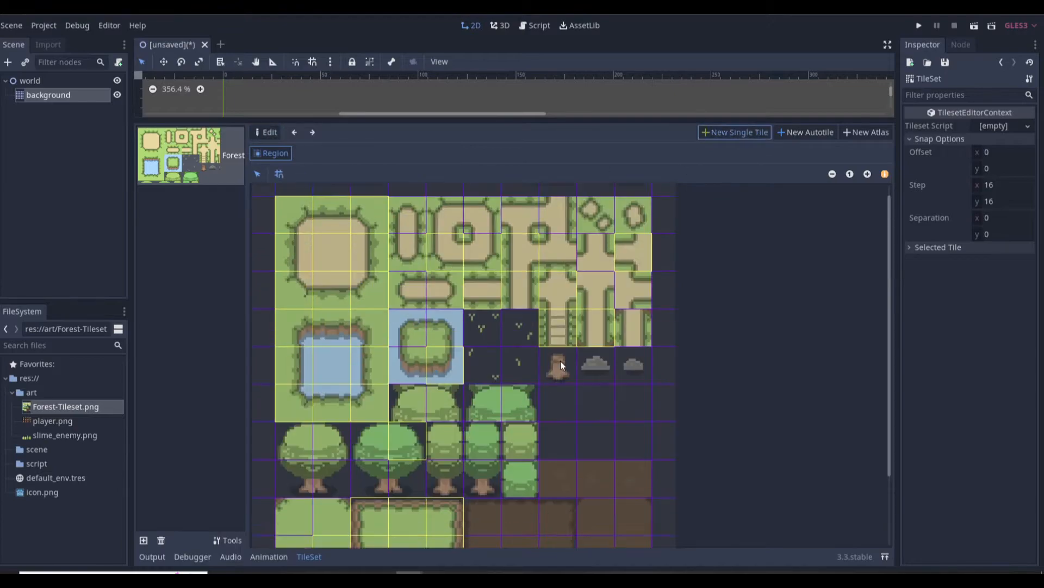
- Paint a plain grass strip ten cells across, with a seven-cell column running down from its west end
scroll(794, 342, down, 5)
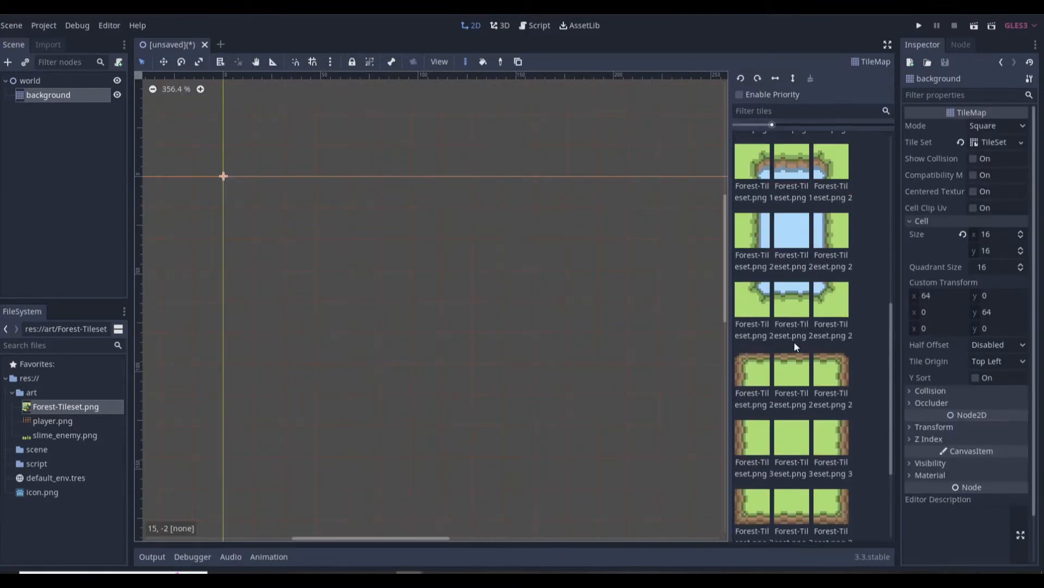
click(793, 305)
scroll(277, 196, up, 1)
mouse_move(335, 294)
mouse_down()
mouse_move(361, 231)
mouse_move(634, 226)
mouse_up()
drag(335, 325, 335, 430)
- Paint a five-by-three-cell dirt patch inside the grass corner, using tiles 0 to 8 for its corners, edges and centre
click(368, 258)
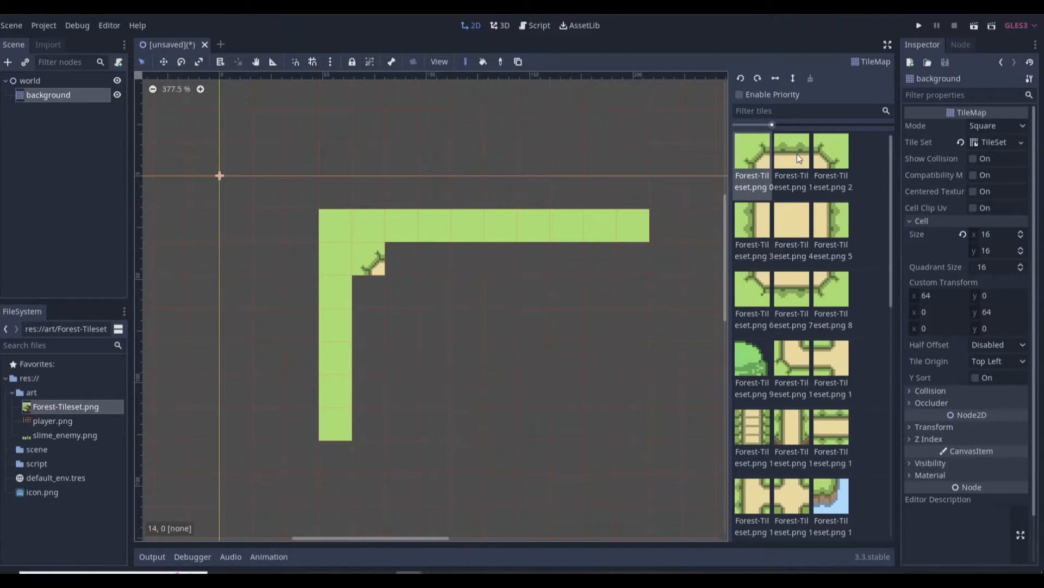
click(797, 153)
drag(401, 258, 468, 259)
click(831, 152)
click(500, 259)
click(792, 289)
mouse_move(485, 325)
mouse_down()
mouse_move(366, 324)
mouse_move(459, 292)
mouse_up()
click(792, 220)
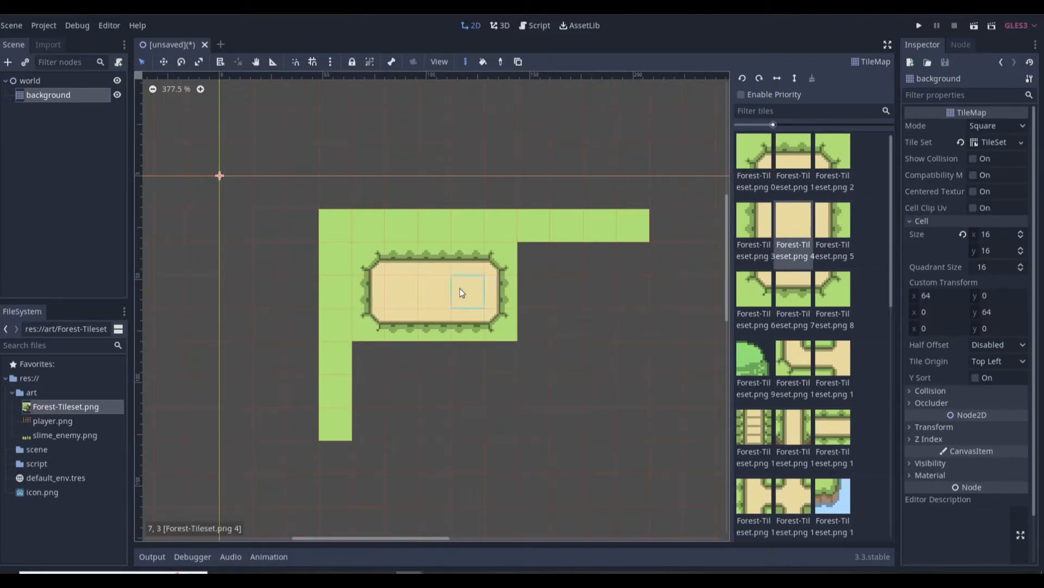
- Fill the block around the dirt patch with grass tile 31, nine columns by seven rows, erasing the surplus end of the top strip
scroll(794, 326, down, 10)
click(793, 333)
drag(376, 353, 618, 310)
right_drag(618, 310, 625, 256)
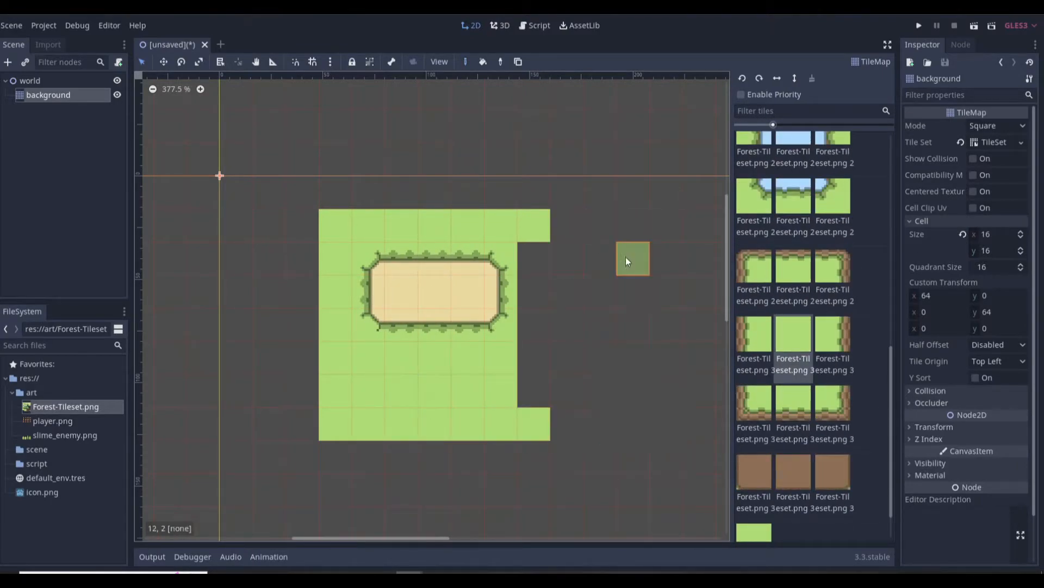
mouse_move(536, 337)
mouse_down()
mouse_move(566, 226)
mouse_move(599, 430)
mouse_up()
- Paint a vertical path down from the patch with tile 13 and a long horizontal path eastward with tile 14
scroll(599, 326, down, 2)
scroll(766, 298, up, 5)
click(793, 427)
mouse_move(403, 288)
mouse_down()
mouse_move(404, 398)
mouse_move(492, 417)
mouse_move(681, 415)
mouse_up()
click(403, 414)
click(832, 427)
scroll(681, 414, down, 1)
drag(449, 543, 480, 543)
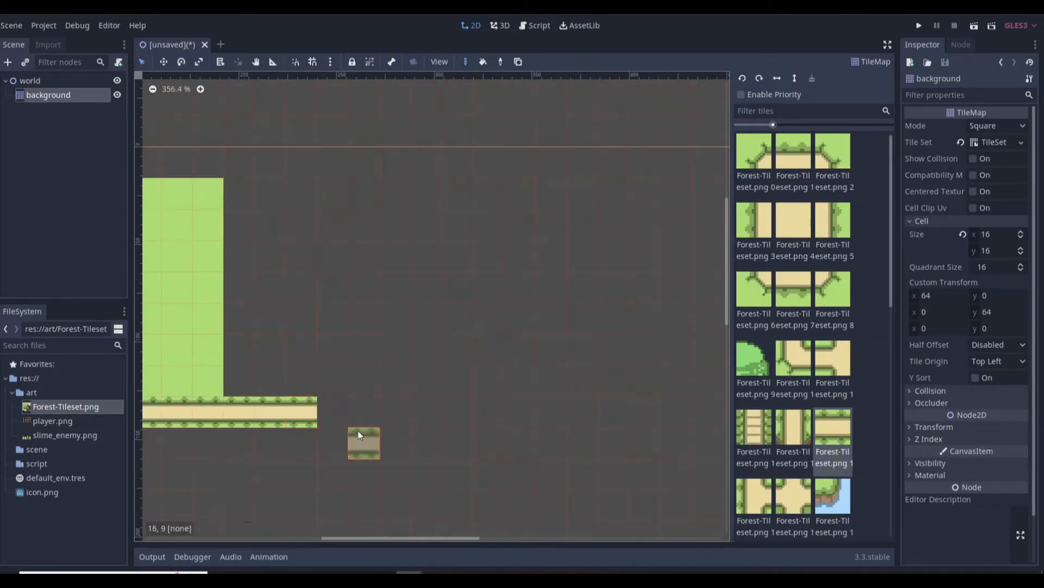
mouse_move(321, 414)
mouse_down()
mouse_move(527, 403)
mouse_move(582, 413)
mouse_up()
- Place an upward junction on the horizontal path, and lay the upper-left edges and entrance junctions of a second dirt clearing at its end
scroll(801, 435, down, 5)
click(490, 412)
click(582, 381)
click(615, 349)
- Complete the four-by-four-cell clearing with corner tiles 2, 6 and 8, its remaining edges and centre tile 4
click(833, 151)
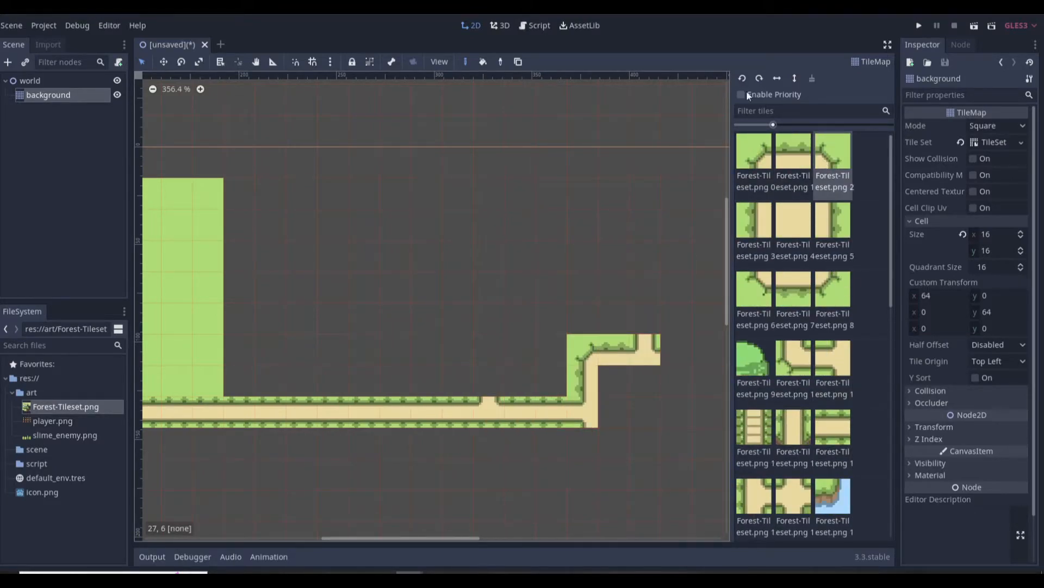
click(675, 349)
click(832, 220)
drag(676, 381, 676, 412)
click(833, 289)
click(676, 443)
click(754, 288)
click(793, 220)
drag(614, 381, 645, 412)
- Paint grass tile 31 east of the second clearing and across the areas above the horizontal path
scroll(801, 327, down, 5)
click(793, 288)
drag(707, 460, 707, 293)
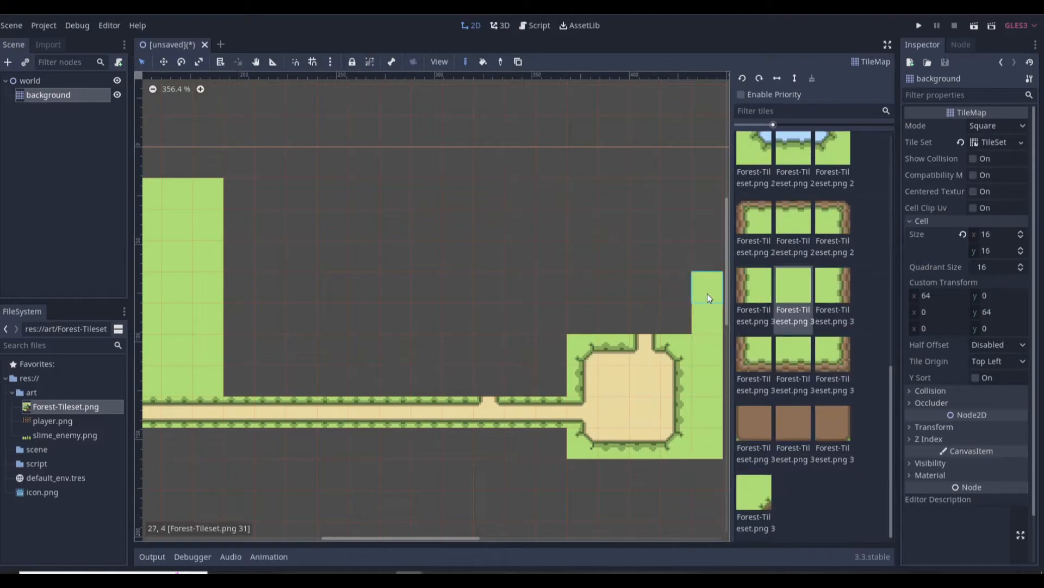
scroll(218, 243, down, 2)
mouse_move(321, 228)
mouse_down()
mouse_move(315, 360)
mouse_move(392, 366)
mouse_move(409, 297)
mouse_move(452, 361)
mouse_move(476, 298)
mouse_move(566, 318)
mouse_move(541, 251)
mouse_up()
- Paint a vertical path north from the second clearing to the map's upper edge, with a stairs section made of tile 12
scroll(795, 284, down, 3)
click(833, 379)
click(754, 379)
click(742, 80)
click(742, 80)
click(793, 379)
click(542, 230)
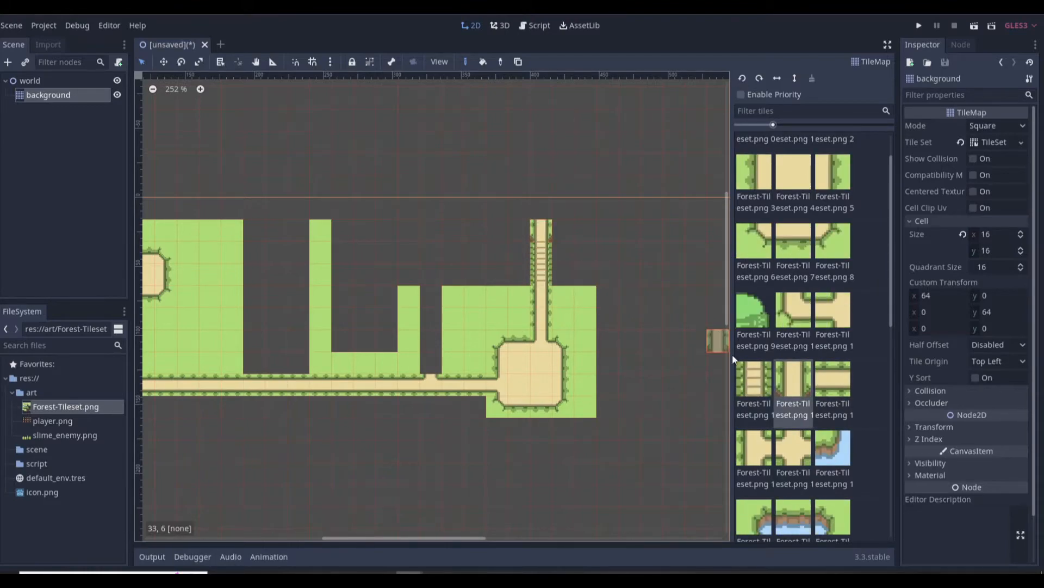
- Border both sides of the stairs with cliff corner tiles 33 and 35, and extend the cliff edge westward with tile 34
scroll(788, 359, down, 10)
click(841, 356)
click(519, 274)
click(754, 359)
click(563, 253)
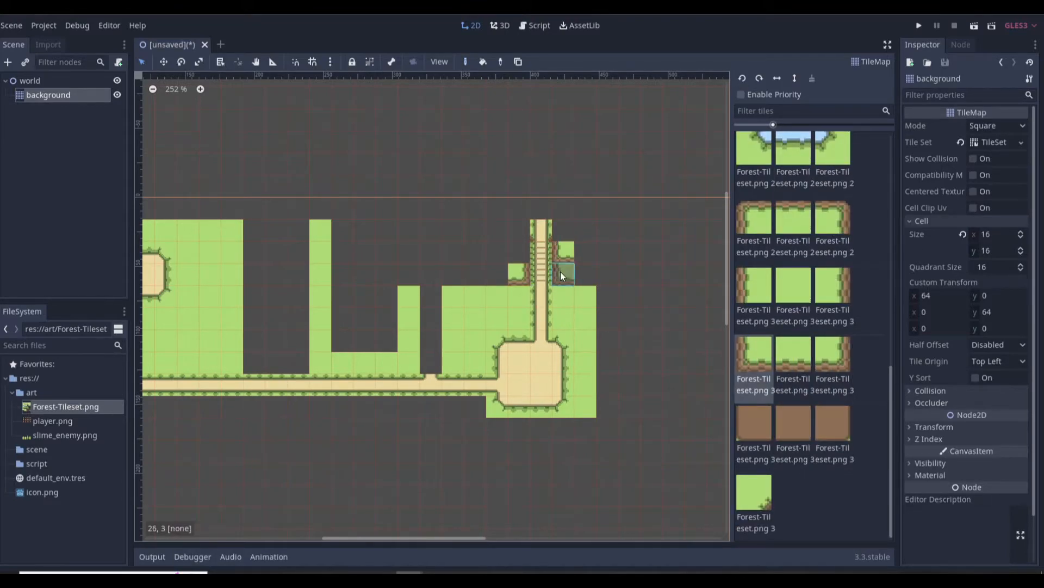
click(833, 359)
click(519, 253)
click(793, 359)
click(498, 254)
click(833, 294)
mouse_move(481, 255)
mouse_down()
mouse_move(408, 255)
mouse_move(386, 297)
mouse_move(343, 230)
mouse_move(519, 231)
mouse_up()
- Outline the plateau's lower-left extension with edge tiles 33, 34, 35, 30 and 32, and fill the plateau with grass tile 31
click(833, 359)
click(794, 375)
click(365, 318)
click(755, 364)
click(343, 319)
click(757, 297)
click(792, 291)
- Place inner corner tile 39 at the western cliff bend and left of the stairs, and a rotated copy right of the stairs
click(754, 492)
click(387, 253)
click(519, 231)
click(760, 78)
click(563, 231)
- Fill the area east of the stairs and clearing with grass tile 31, and reset the tile rotation
click(793, 291)
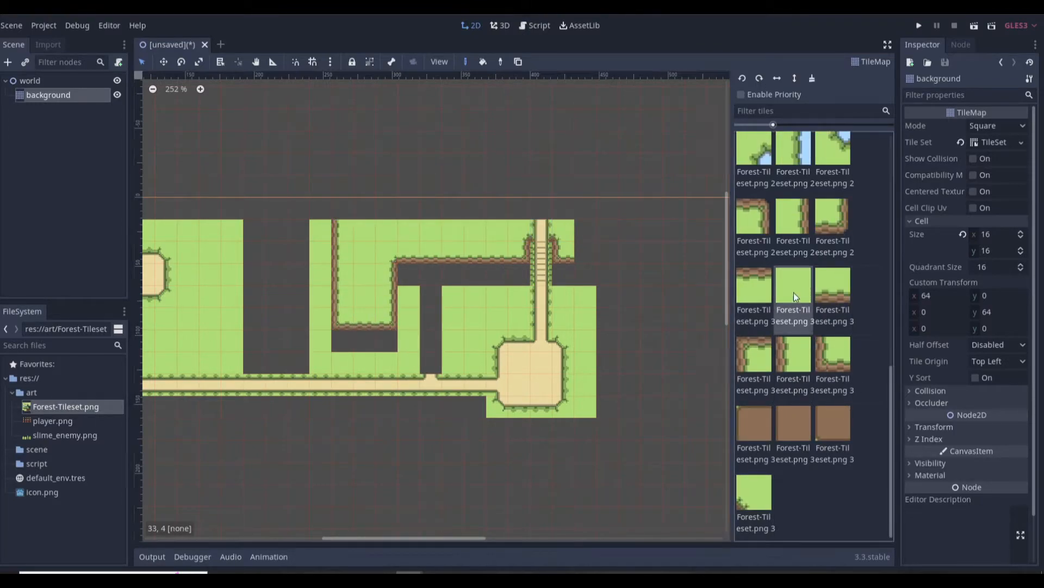
mouse_move(585, 230)
mouse_down()
mouse_move(652, 233)
mouse_move(652, 371)
mouse_move(616, 471)
mouse_move(618, 381)
mouse_up()
click(742, 79)
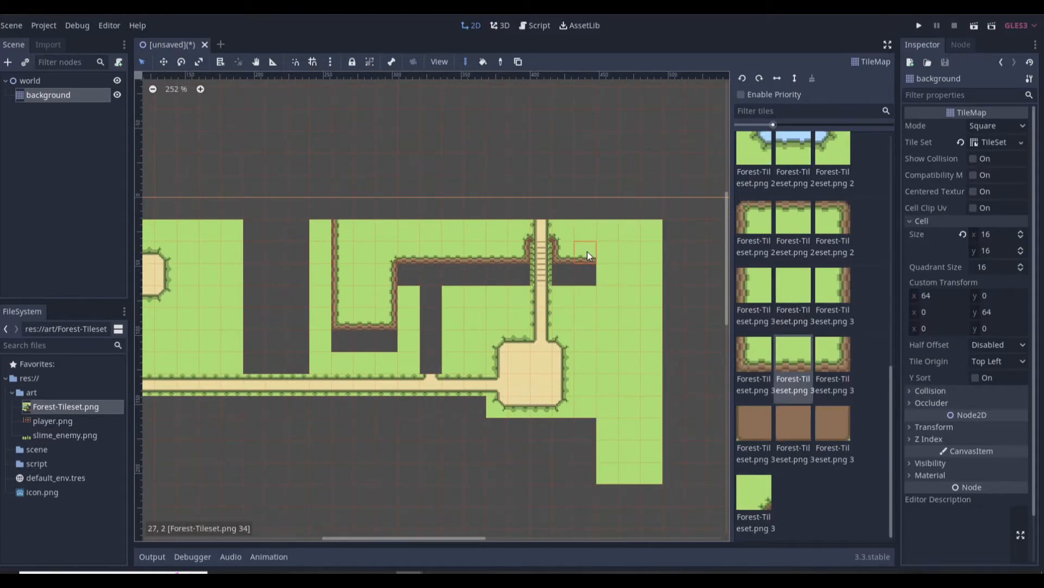
- Paint the cliff edge down the east side with tile 30 and westward below the clearing with tile 28, ending in corner tile 27
click(754, 294)
drag(606, 272, 606, 340)
mouse_move(586, 388)
mouse_down()
mouse_move(588, 353)
mouse_move(603, 359)
mouse_up()
click(793, 228)
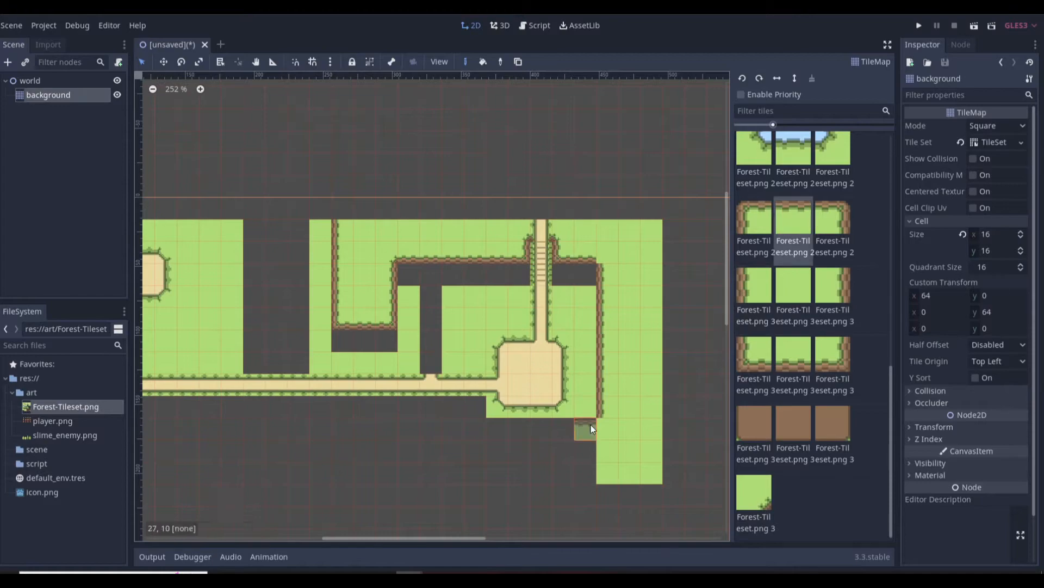
mouse_move(587, 428)
mouse_down()
mouse_move(340, 429)
mouse_move(347, 472)
mouse_up()
click(760, 216)
click(343, 428)
- Paint the southern plateau's west edge with tile 30, fill it with grass tile 31, and close the edge bends with rotated tile 39
click(754, 294)
click(793, 293)
mouse_move(366, 451)
mouse_down()
mouse_move(432, 453)
mouse_move(386, 452)
mouse_up()
click(754, 498)
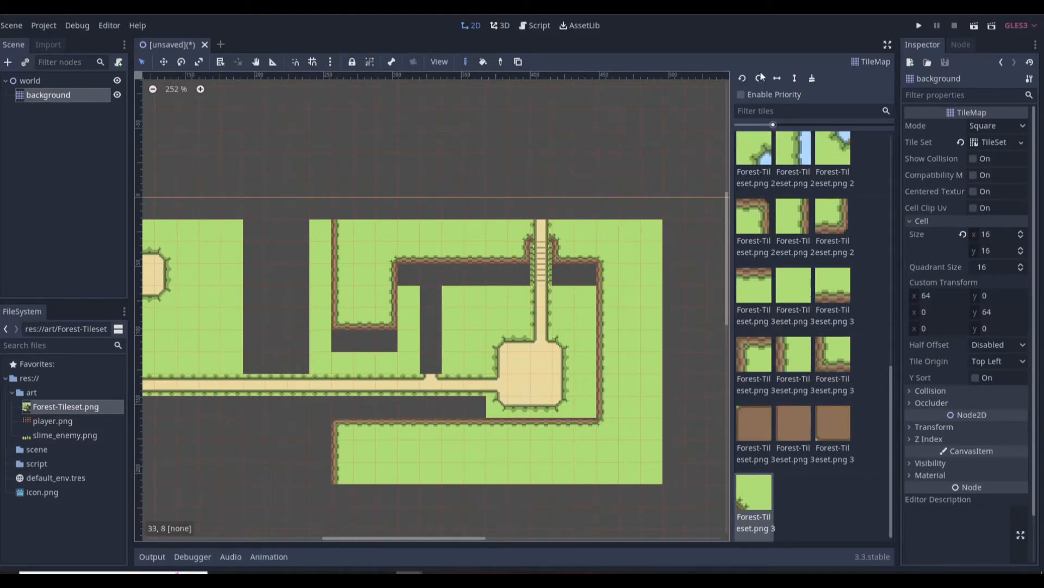
click(742, 78)
- Paint the brown cliff face beneath the northern plateau edge with tile 37, closing the lower extension with end tiles 36 and 38
click(794, 424)
drag(587, 279, 563, 275)
drag(520, 275, 408, 276)
click(364, 342)
click(833, 424)
click(387, 341)
click(754, 425)
click(343, 341)
- Fill the gap above the southern cliff edge with grass tile 31, and run the junction's vertical path up to the cliff face
middle_drag(404, 365, 555, 386)
click(793, 288)
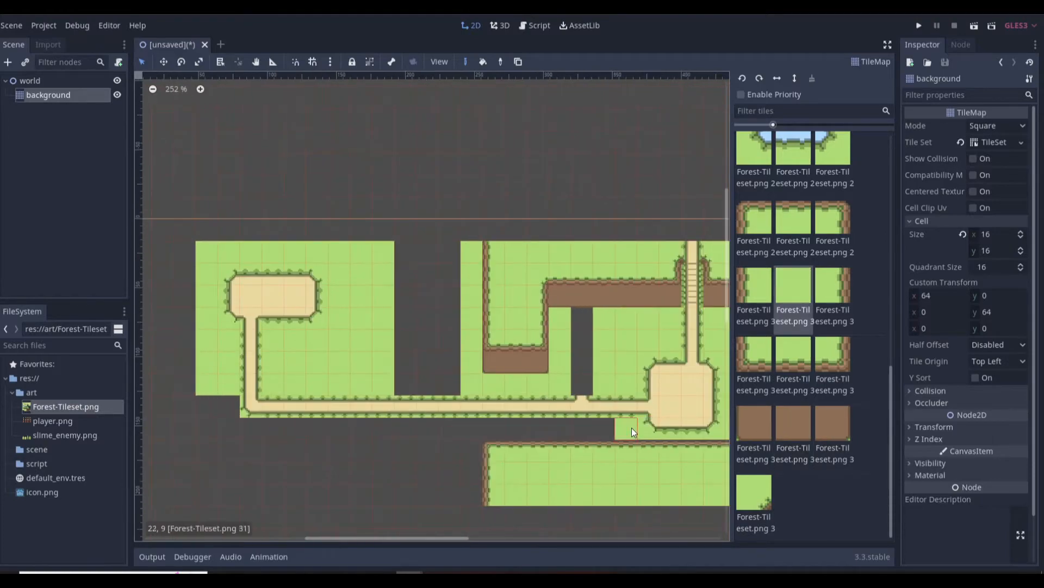
drag(632, 428, 492, 429)
- Paint the southwestern pond's bottom bank with tile 25 and its top bank with tile 19, eleven cells long each
scroll(819, 331, down, 5)
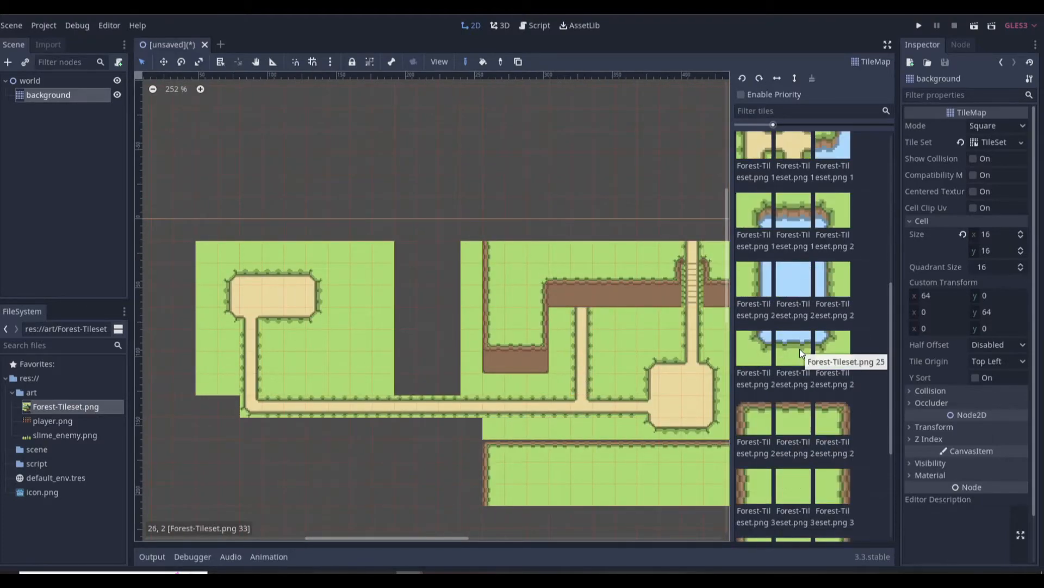
click(793, 349)
drag(429, 493, 207, 492)
click(793, 211)
drag(205, 448, 429, 451)
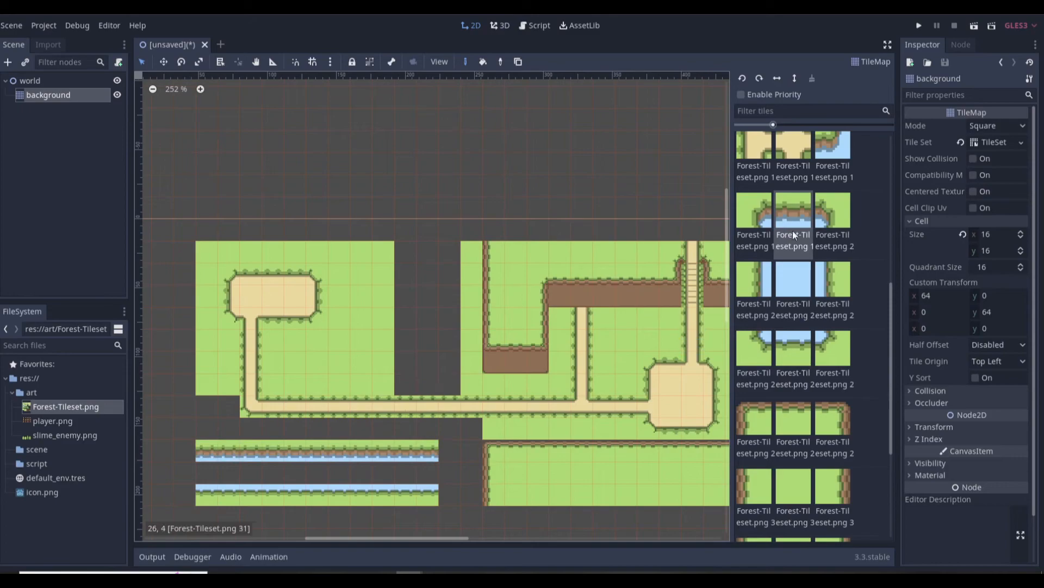
- Put water bend tile 17 in the pond's top bank, erase the bank east of it, and restore tile 19 just before the bend
scroll(794, 231, up, 1)
click(833, 193)
click(383, 450)
right_drag(405, 450, 429, 451)
click(405, 451)
click(793, 264)
click(383, 450)
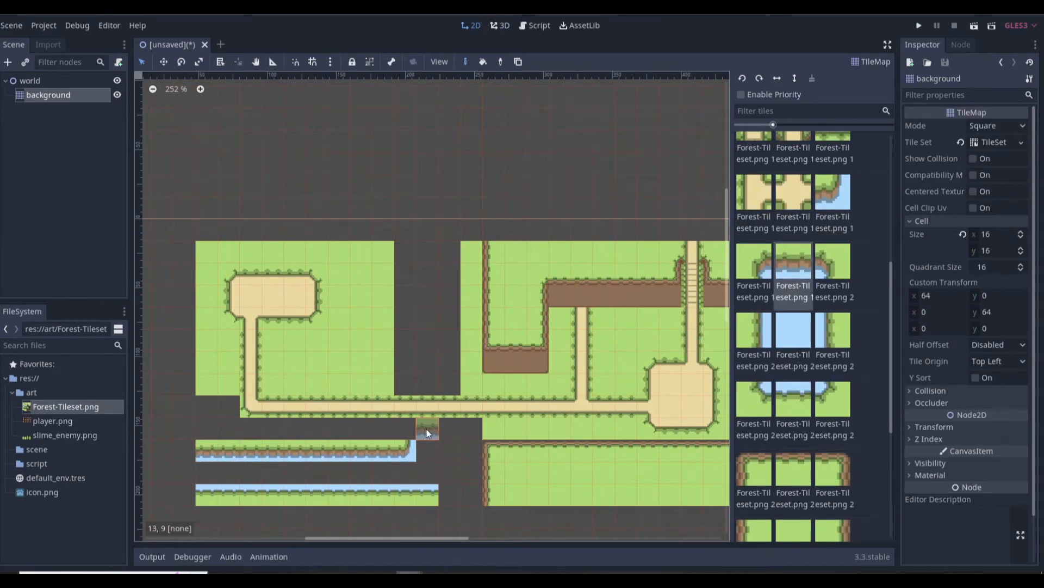
- Build the pond's raised eastern end with top bank tiles 18, 19 and 20, and bottom corner tile 26
click(426, 428)
click(754, 264)
click(406, 428)
click(833, 264)
click(449, 428)
click(833, 400)
click(449, 495)
- Fill the pond with water tile 22, and complete its east bank and the surrounding grass
click(793, 331)
mouse_move(428, 450)
mouse_down()
mouse_move(366, 477)
mouse_move(206, 472)
mouse_up()
click(833, 193)
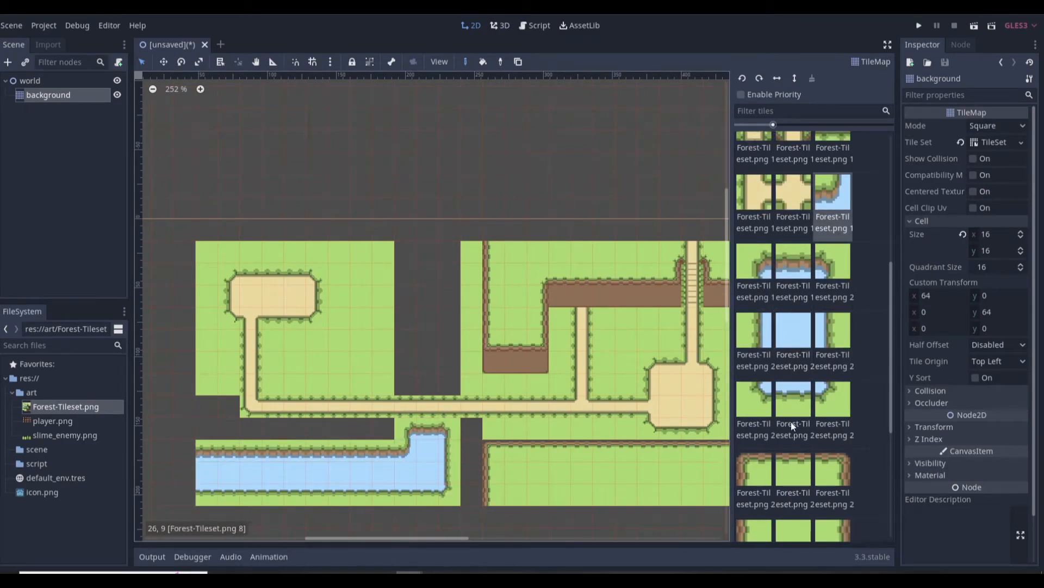
scroll(794, 421, down, 4)
click(794, 332)
- Paint the vertical river north of the horizontal path with end tiles 24, 25 and 26, water tile 22, and bank tiles 21 and 23
click(793, 348)
click(833, 348)
click(754, 349)
click(793, 280)
drag(479, 387, 480, 262)
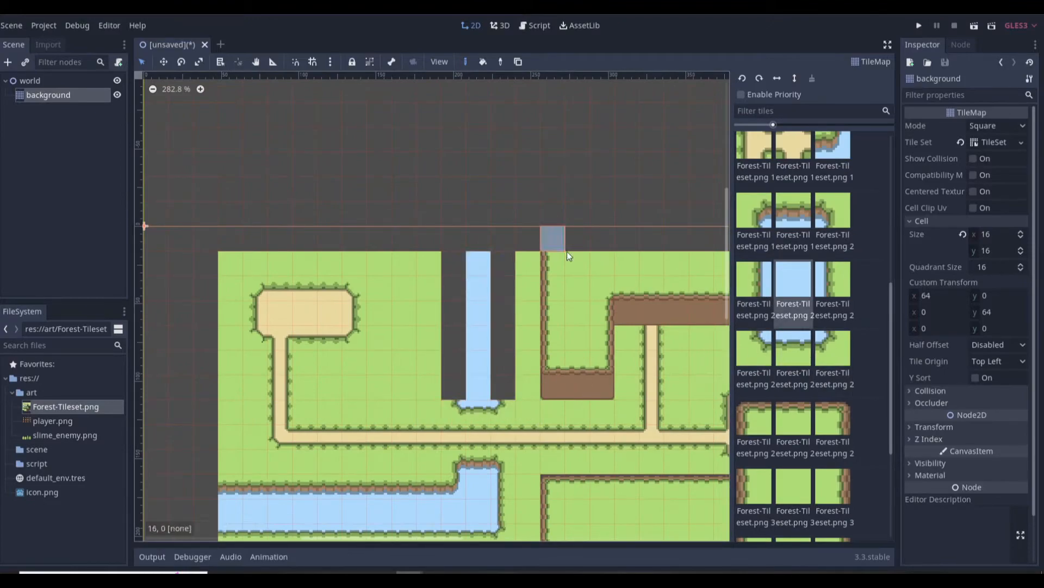
click(754, 280)
click(833, 280)
scroll(477, 333, down, 11)
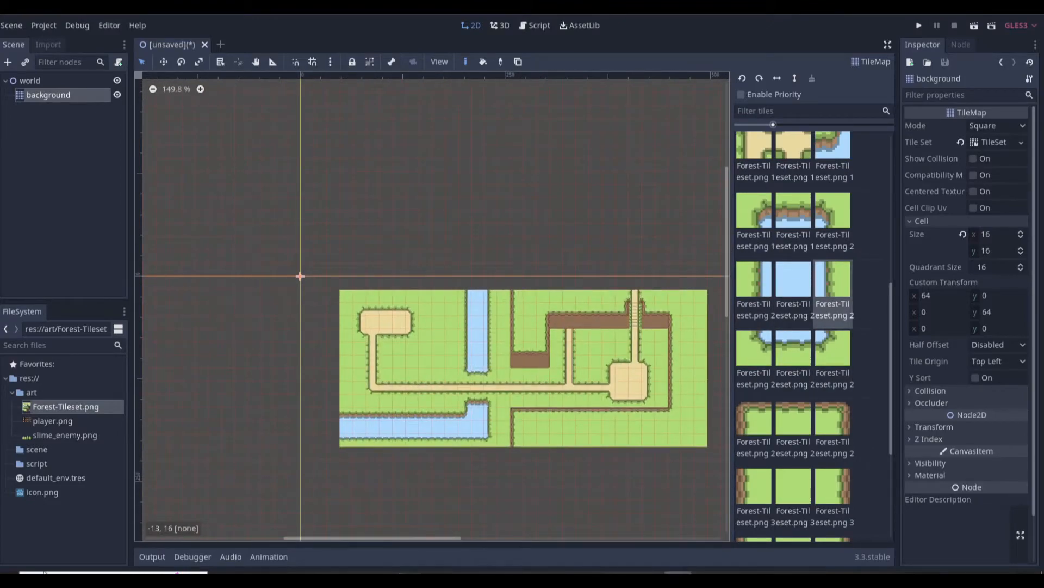
- Select the world node, and examine the tileset and example map previews on the Simple Forest Tileset itch.io page in the browser
click(49, 80)
scroll(856, 354, up, 5)
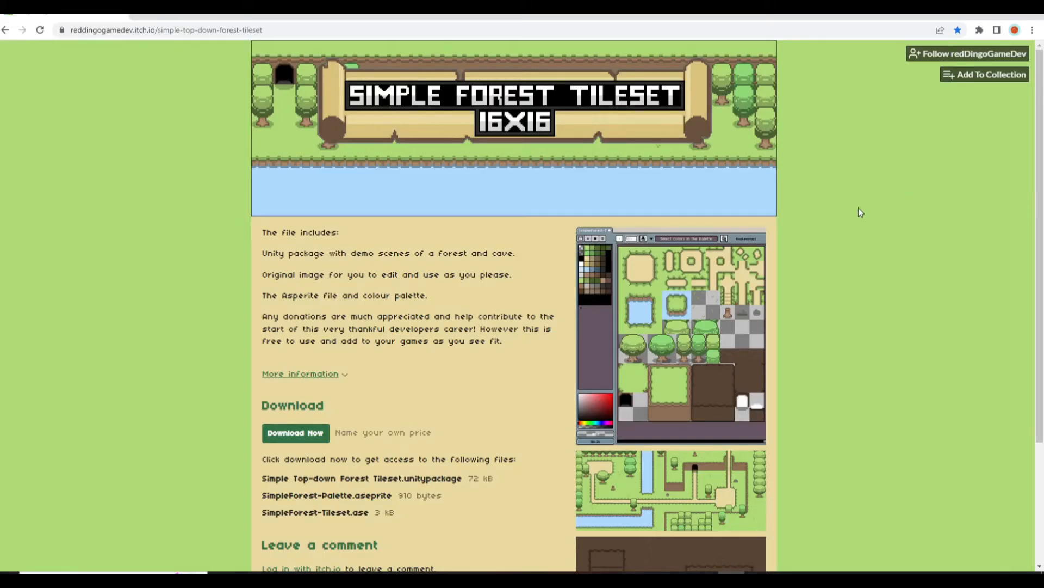
scroll(937, 243, down, 3)
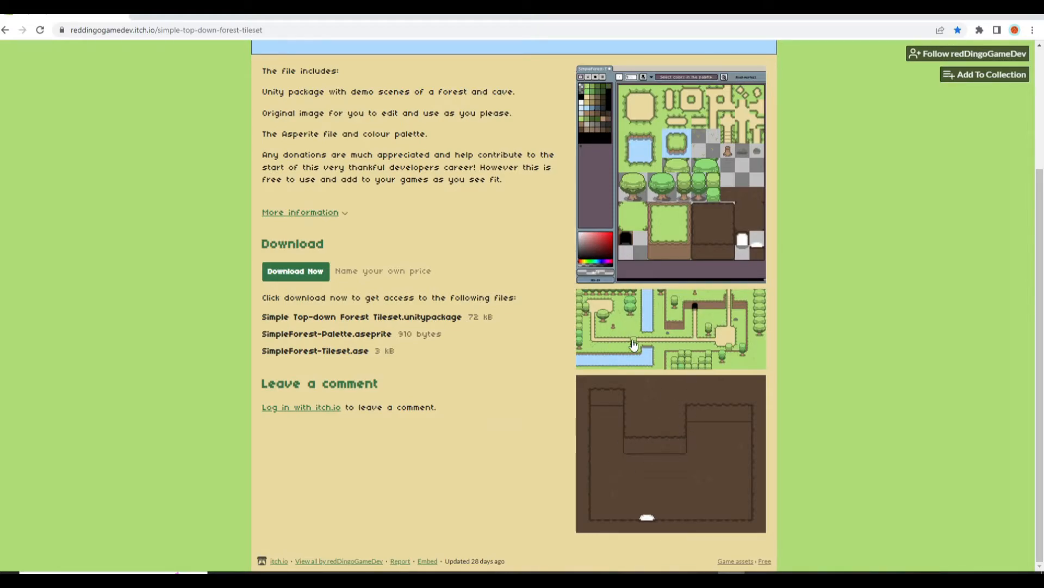
scroll(435, 326, up, 3)
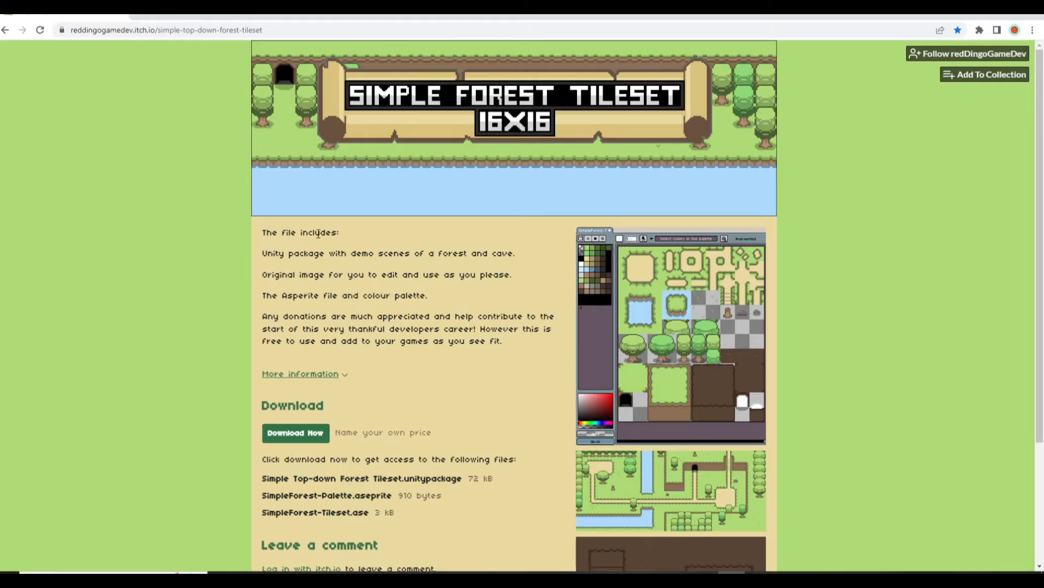
scroll(729, 330, down, 3)
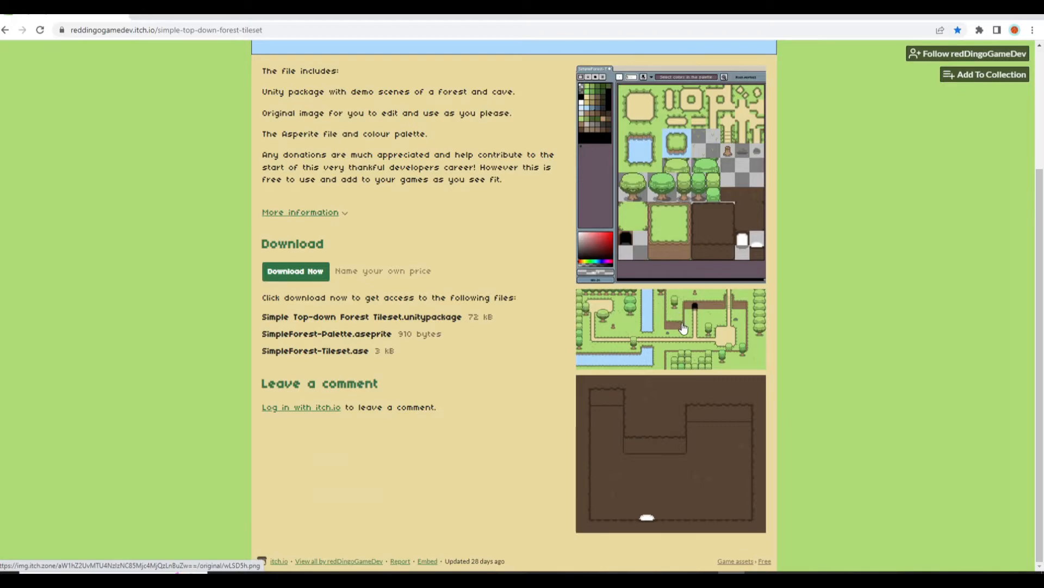
scroll(631, 343, up, 2)
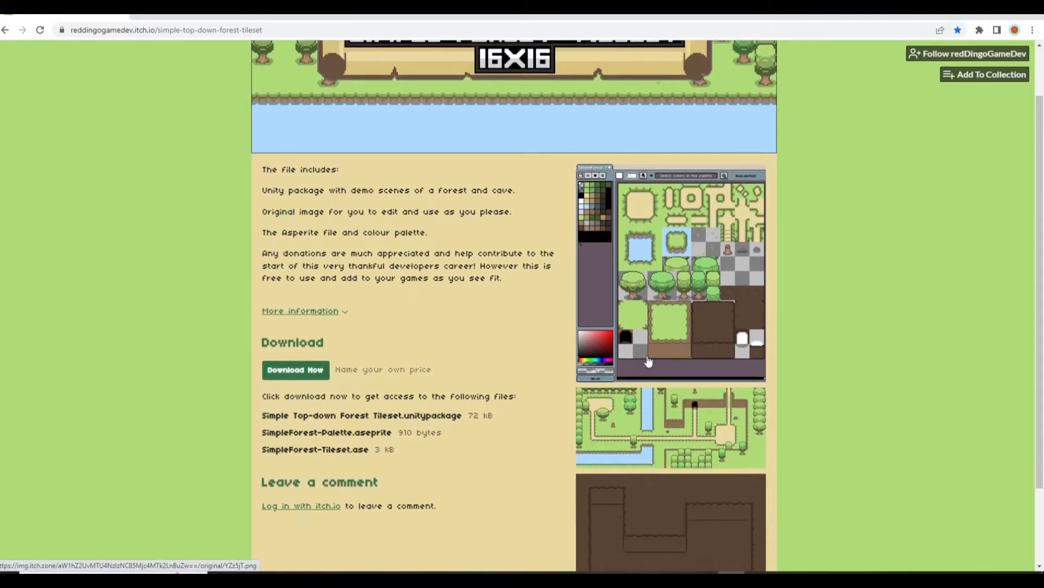
scroll(674, 353, down, 2)
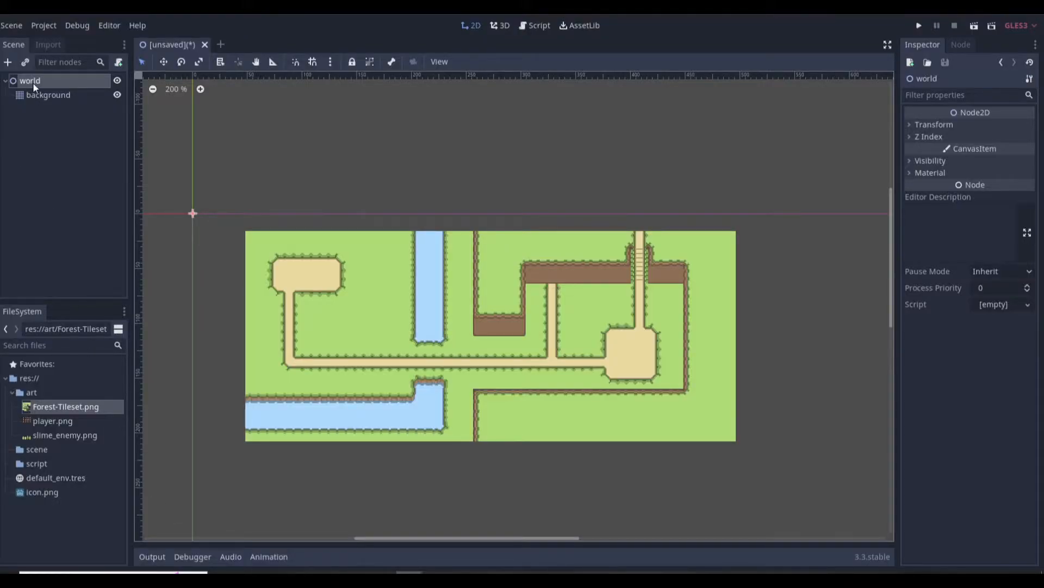
- Switch back to Godot and add a second TileMap node under the world node
click(7, 62)
key(BackSpace)
text(tile)
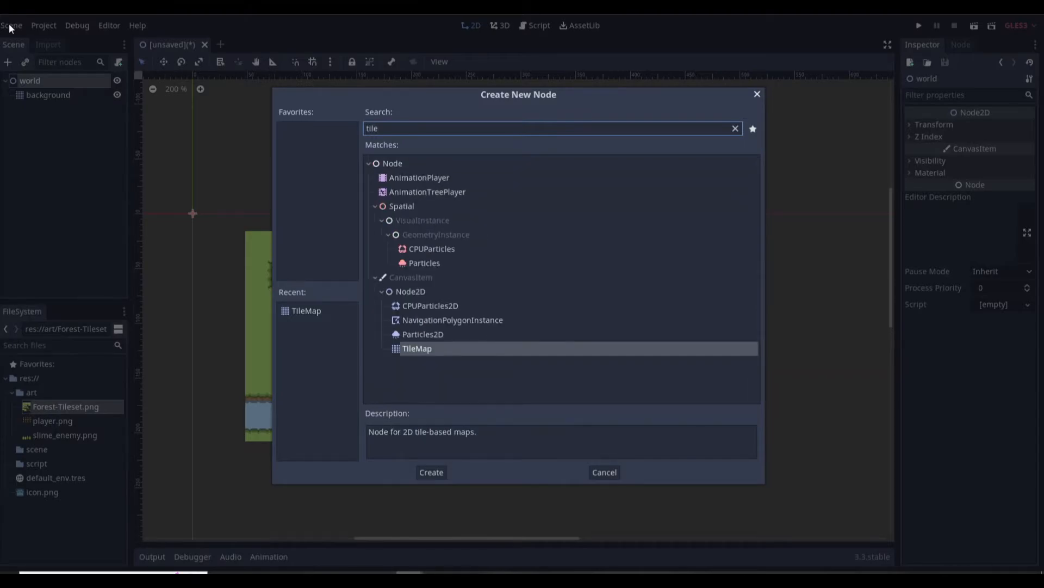
key(Return)
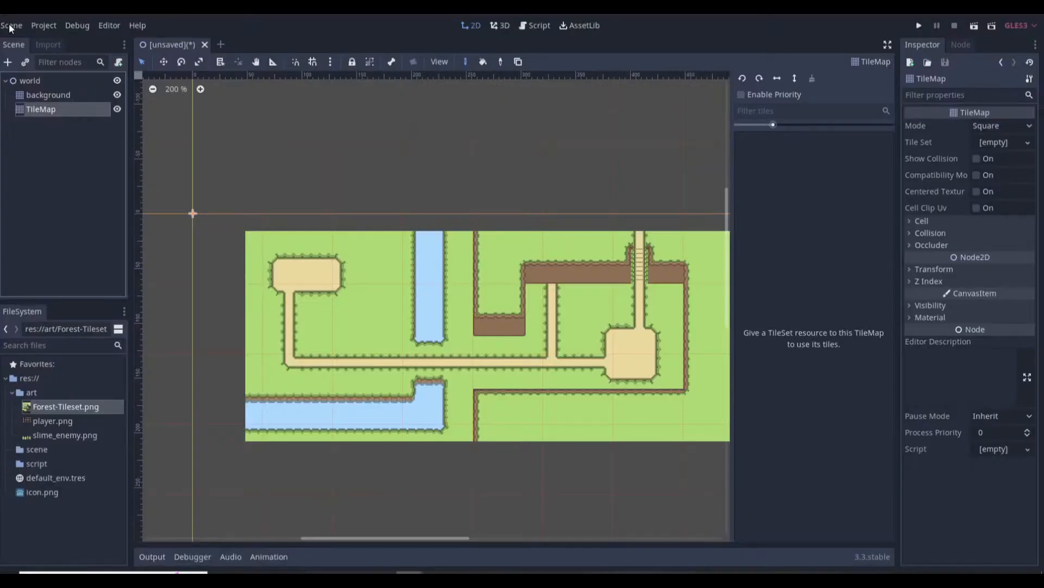
- Rename the new TileMap node as middleground
double_click(51, 111)
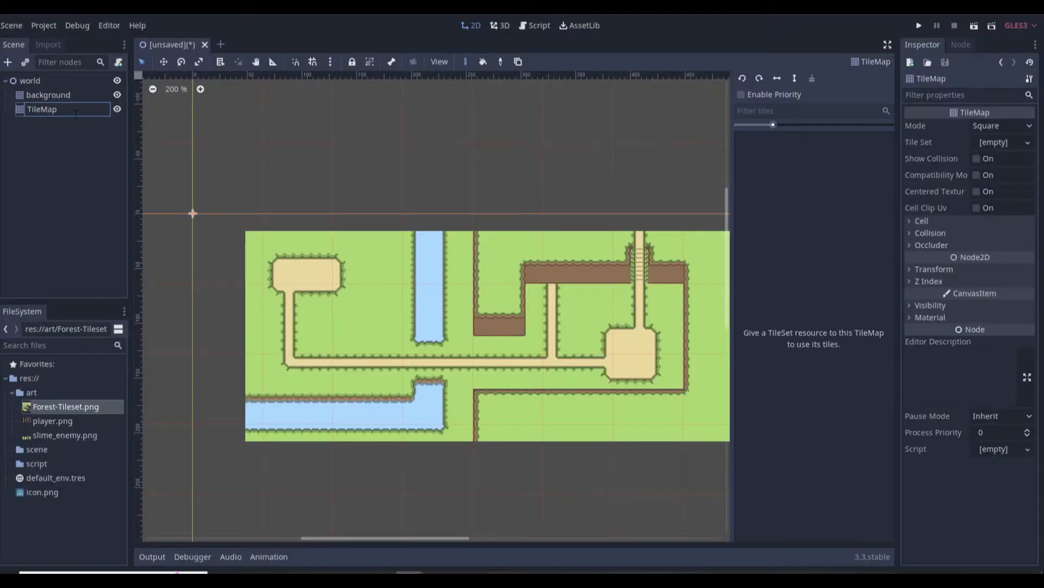
text(middlegrodun)
key(Return)
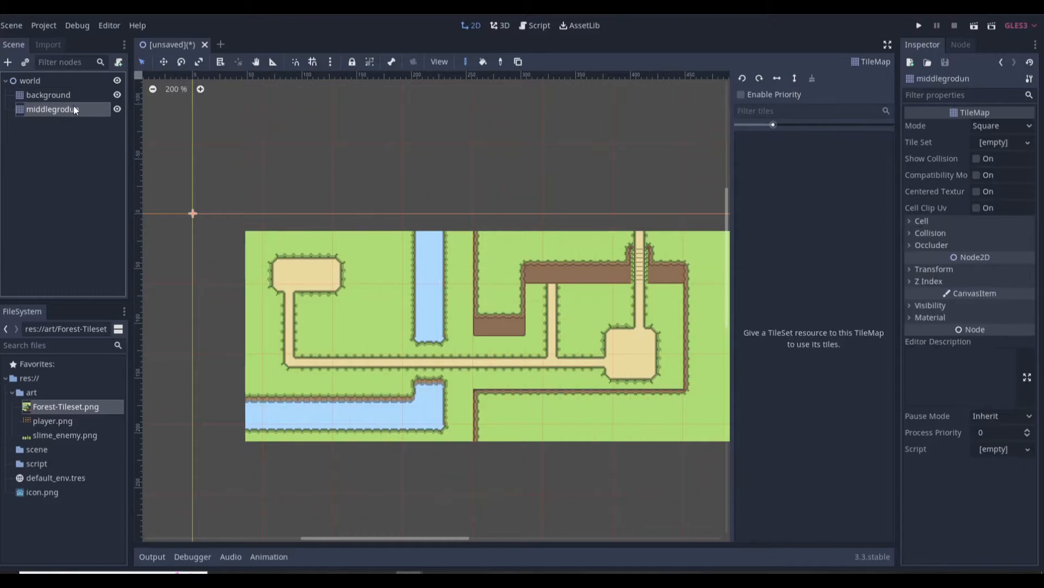
double_click(73, 107)
drag(81, 109, 66, 109)
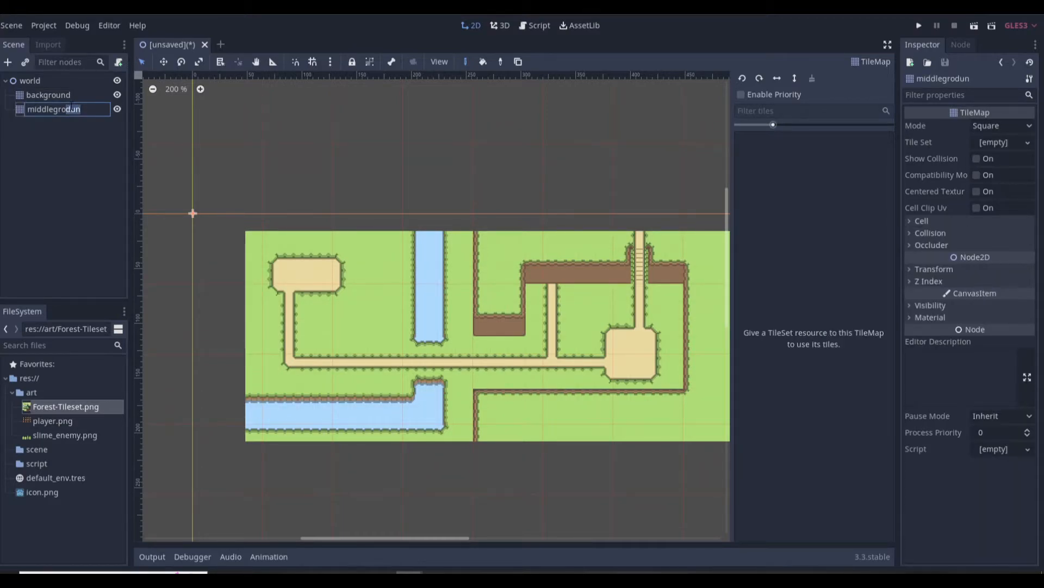
text(und)
key(Return)
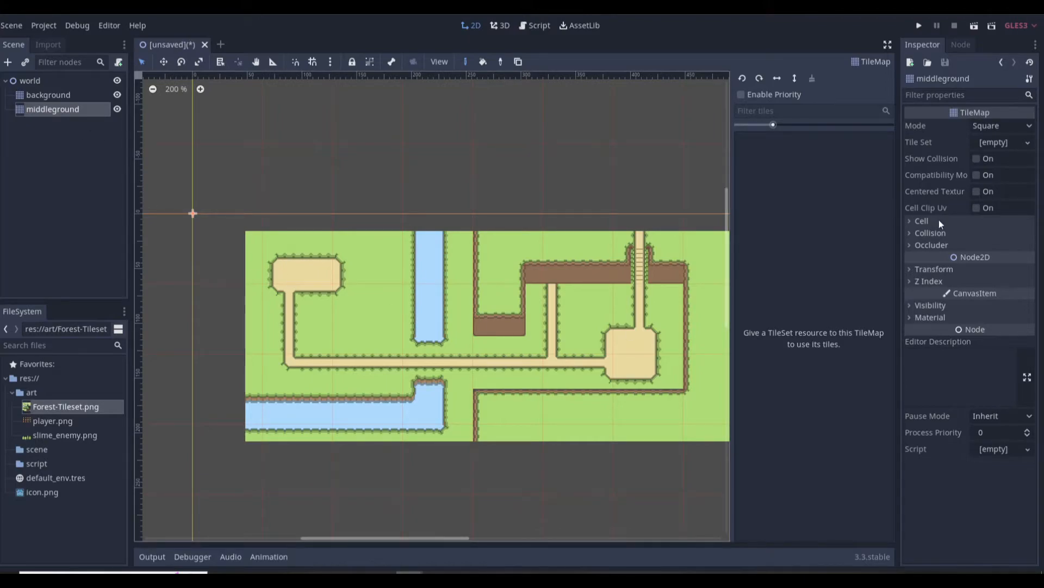
- Set the middleground TileMap's cell size to 16 by 16
click(923, 221)
click(1000, 234)
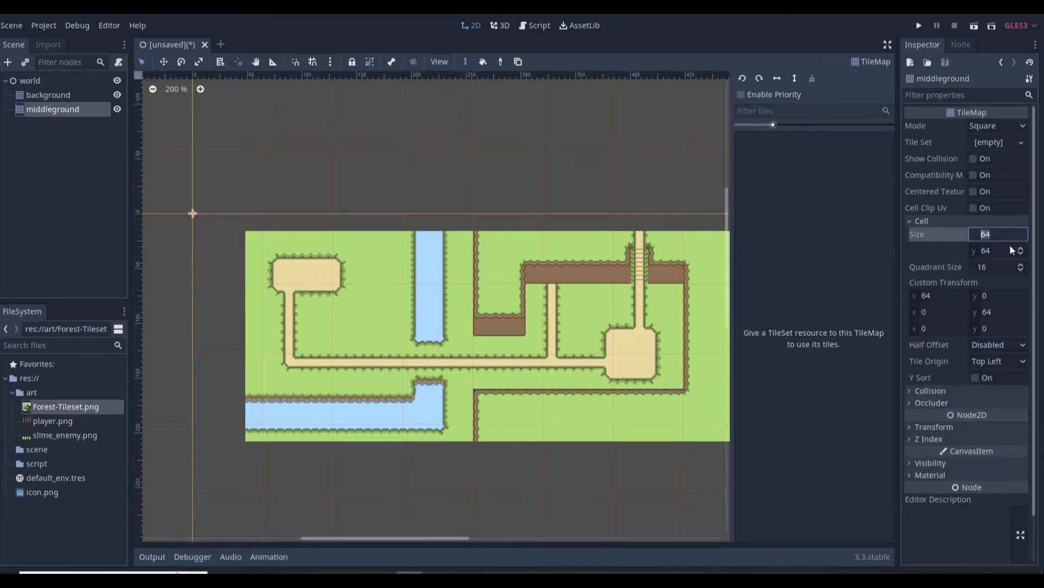
text(16)
key(Return)
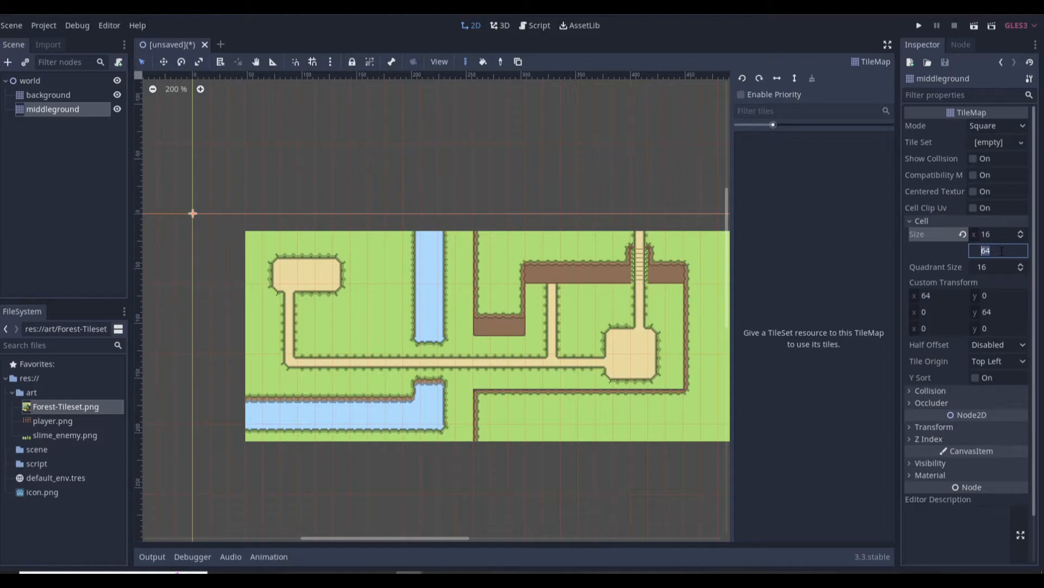
text(16)
key(Return)
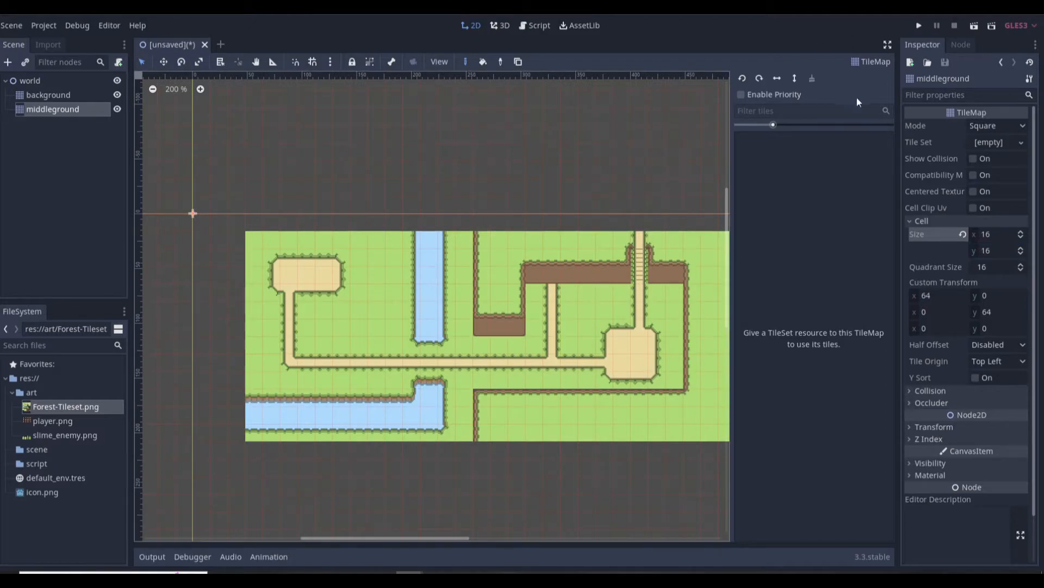
- Create a new TileSet for the middleground TileMap and add Forest-Tileset.png to it as the texture
click(996, 142)
click(976, 160)
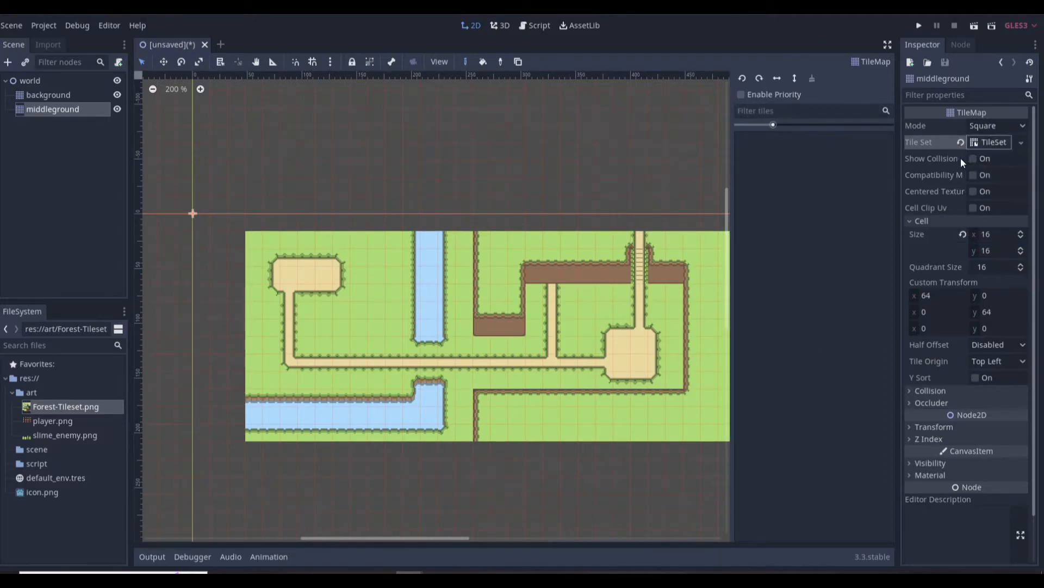
click(990, 143)
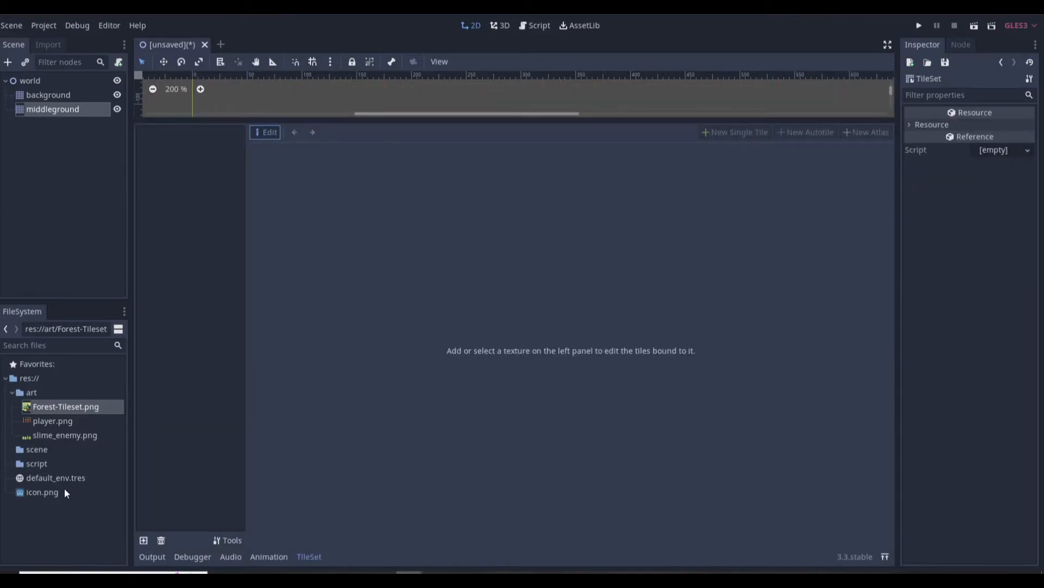
drag(67, 406, 186, 247)
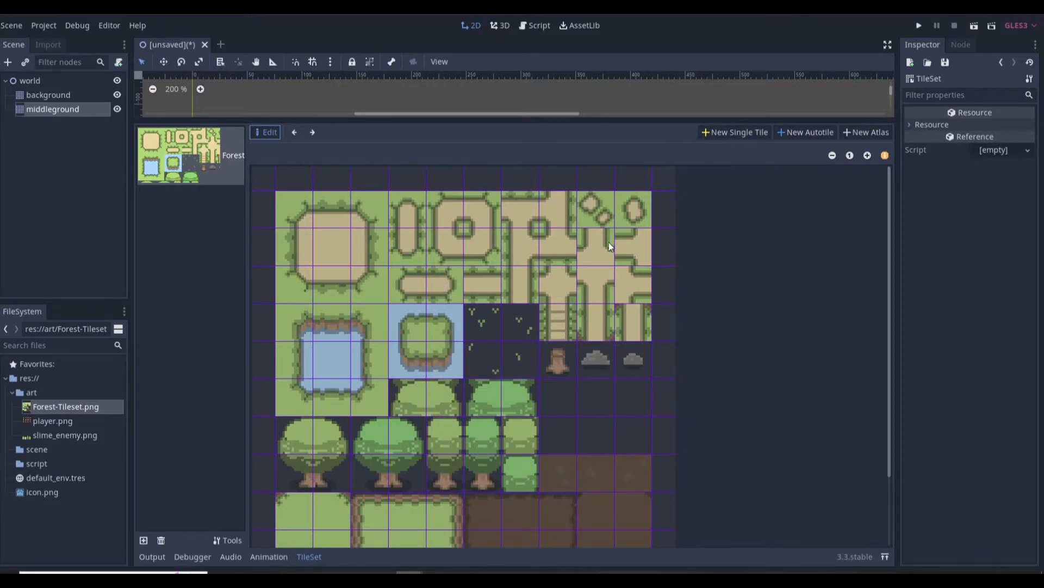
- Define the four sparse grass tuft cells of the Forest-Tileset.png texture as single 16 by 16 tiles
scroll(608, 243, down, 1)
click(719, 133)
scroll(579, 260, down, 3)
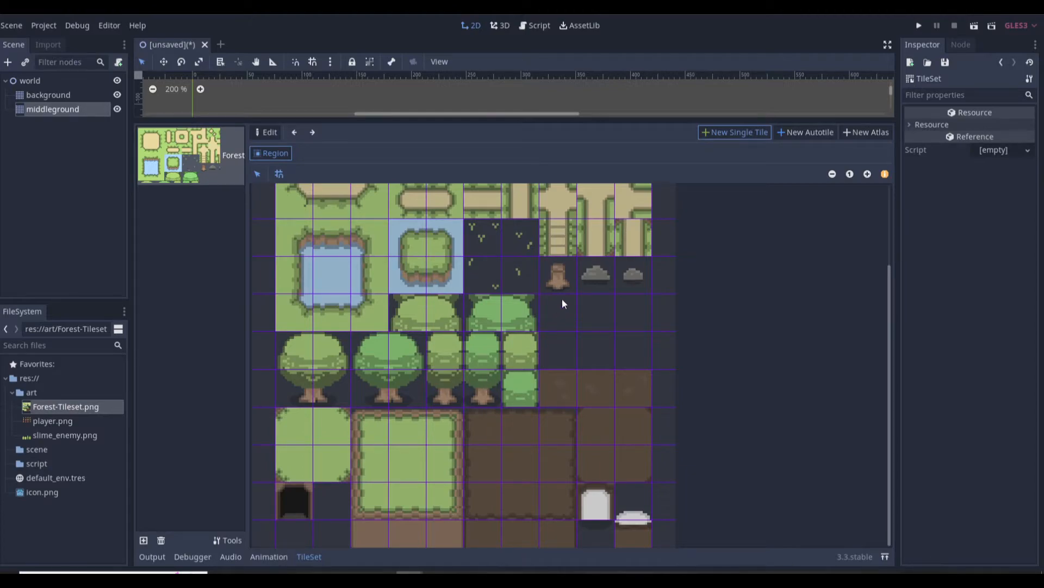
scroll(577, 283, up, 3)
click(492, 335)
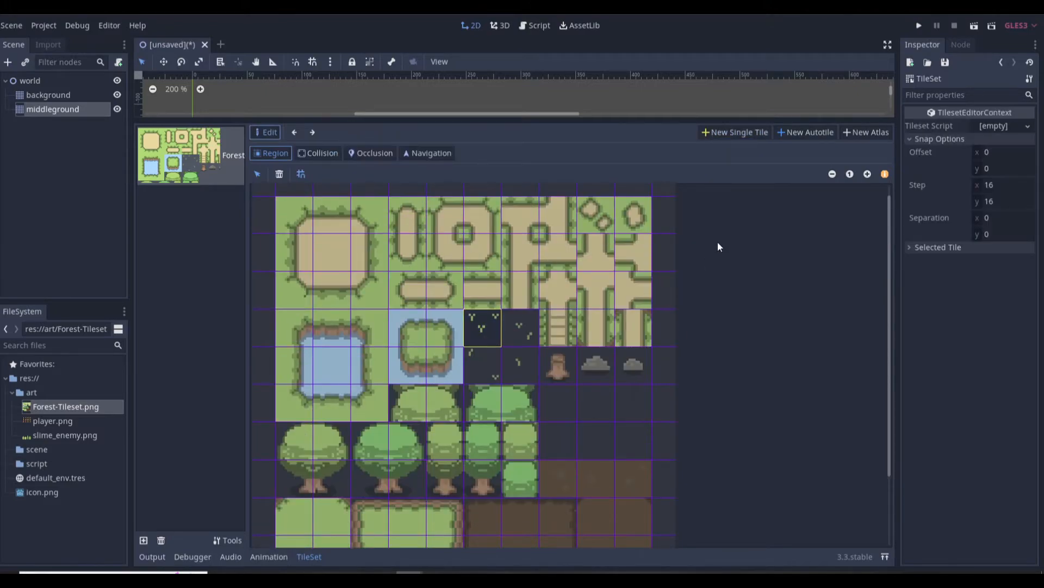
click(716, 132)
drag(531, 329, 494, 352)
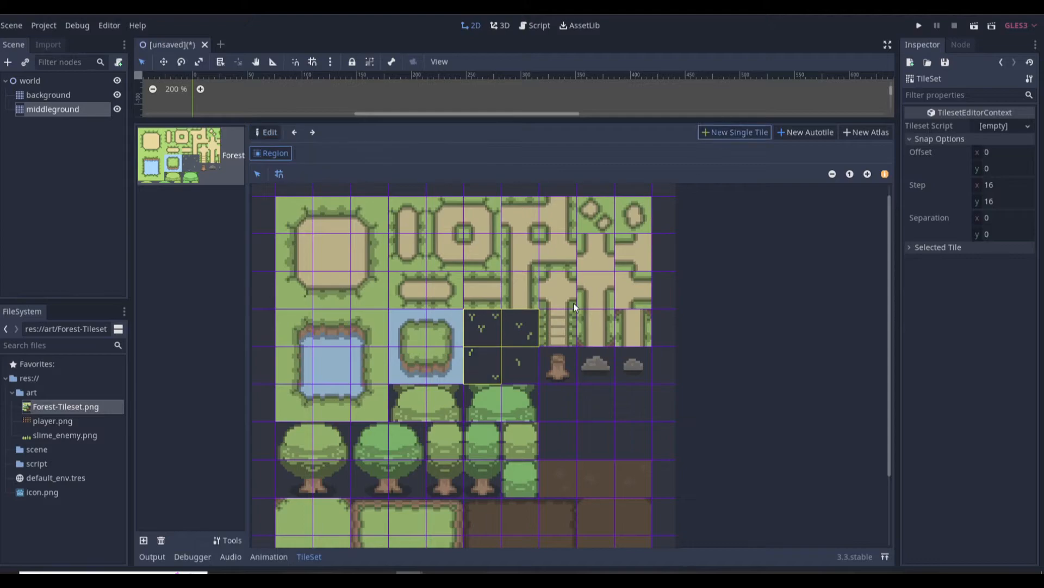
- Define the black cave entrance cell in the tileset texture as a single tile
click(744, 132)
scroll(598, 327, down, 3)
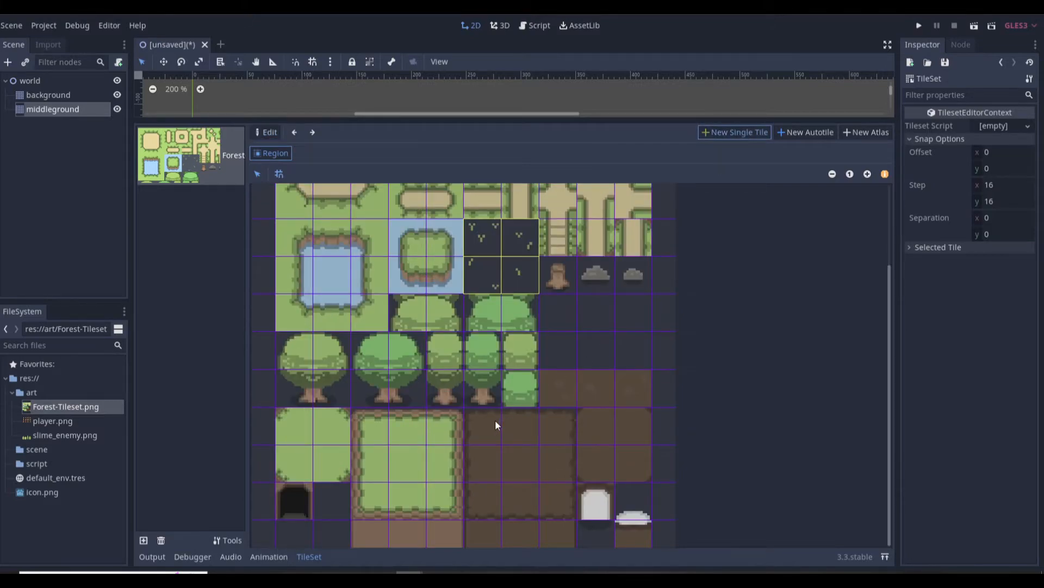
click(294, 500)
click(741, 134)
scroll(644, 314, up, 3)
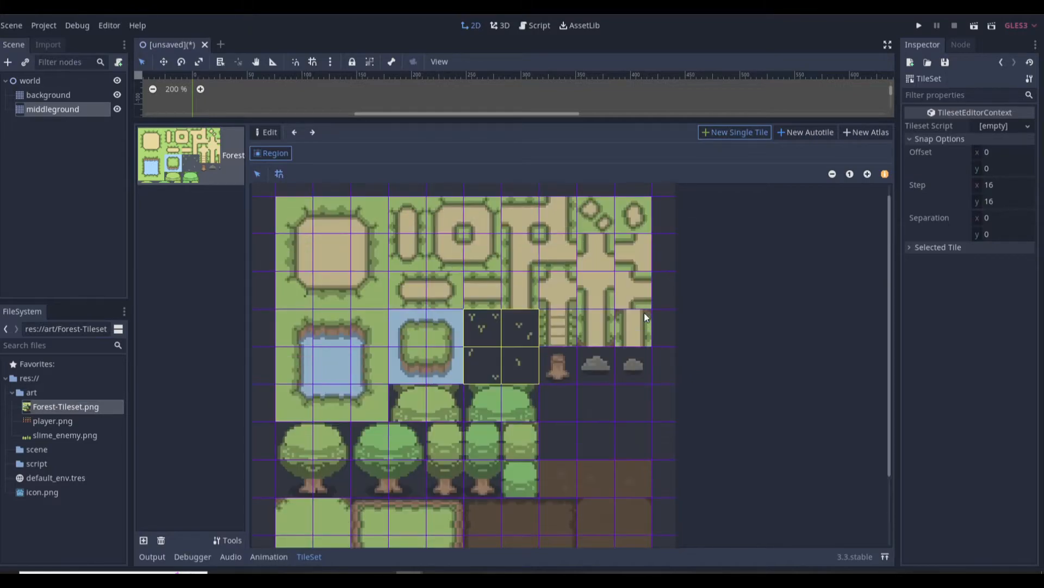
scroll(645, 317, down, 3)
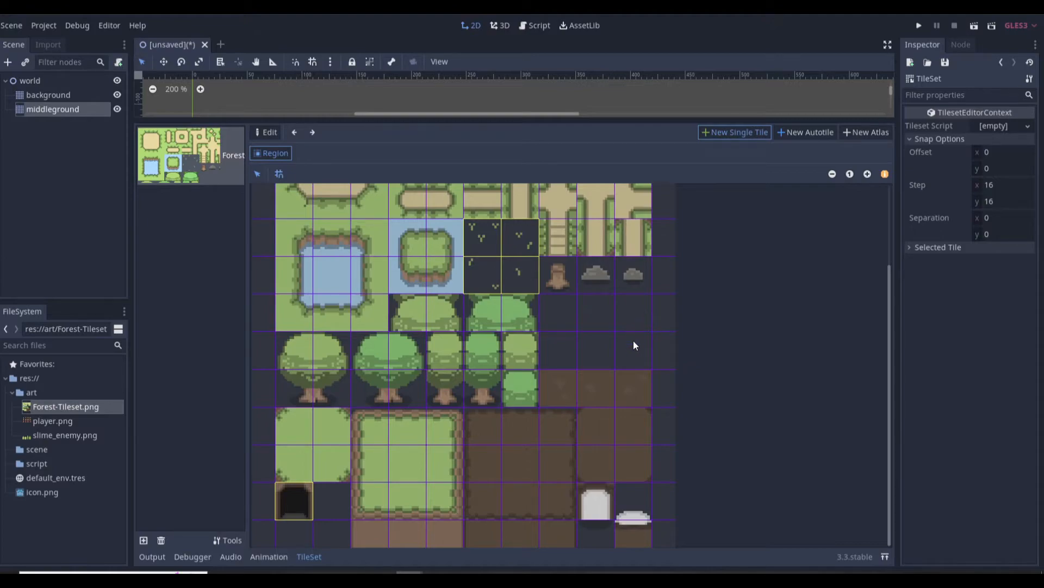
- Paint the cave entrance tile on the middleground TileMap, in the cliff wall where the narrow vertical path ends
click(47, 109)
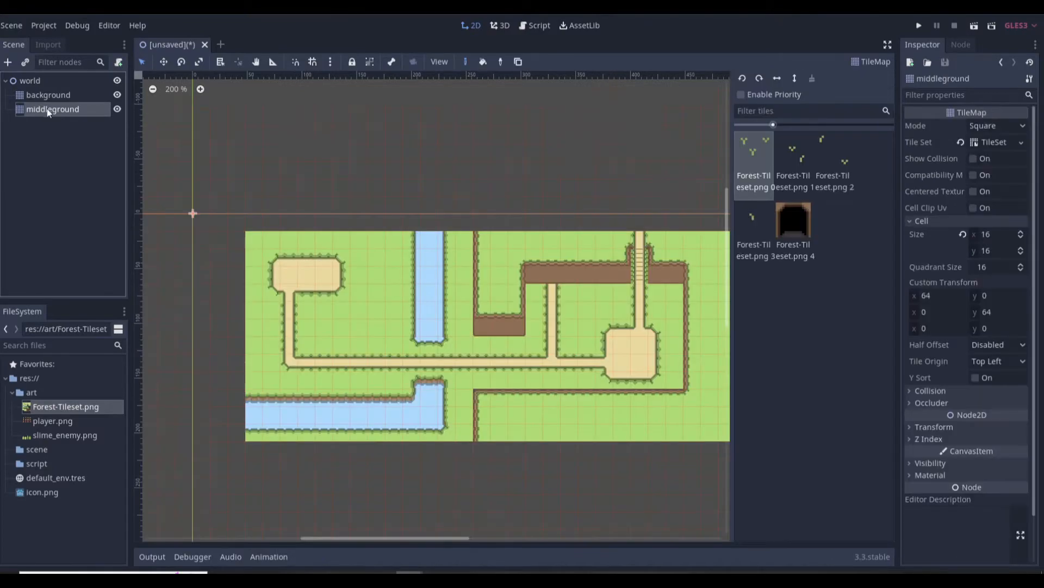
scroll(641, 383, down, 1)
scroll(655, 354, up, 3)
scroll(655, 357, down, 2)
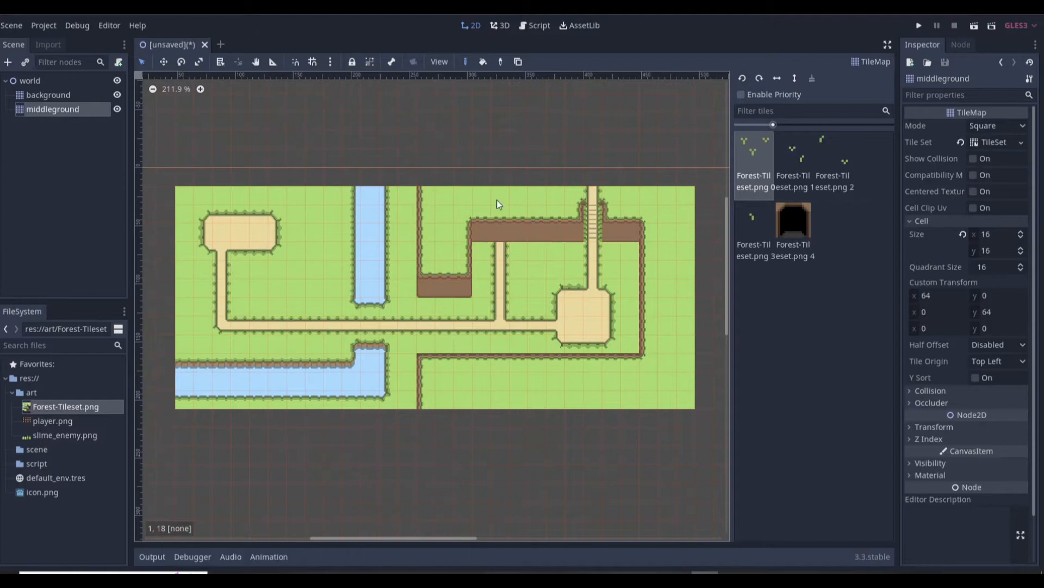
click(793, 220)
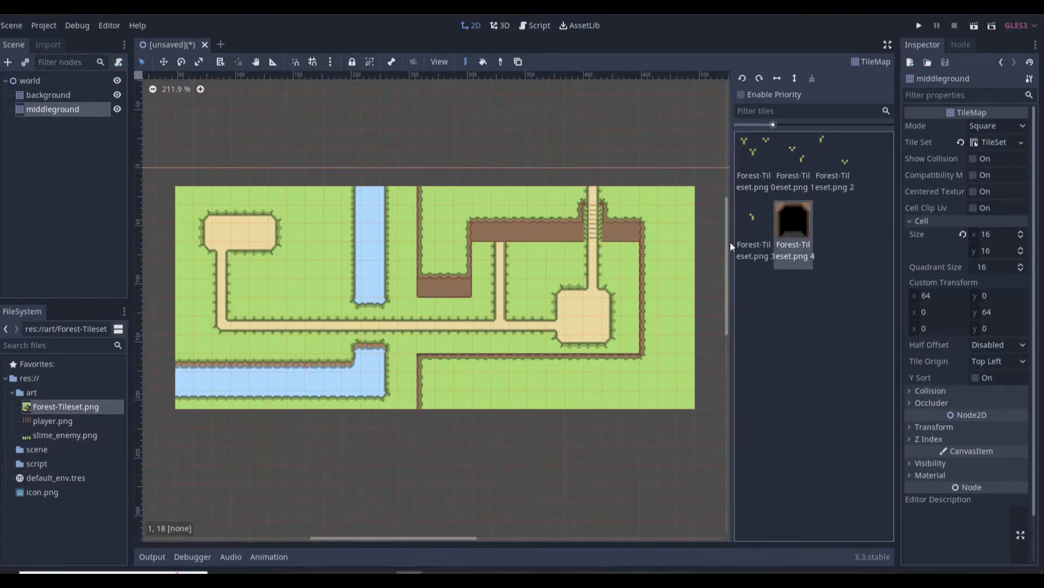
click(500, 233)
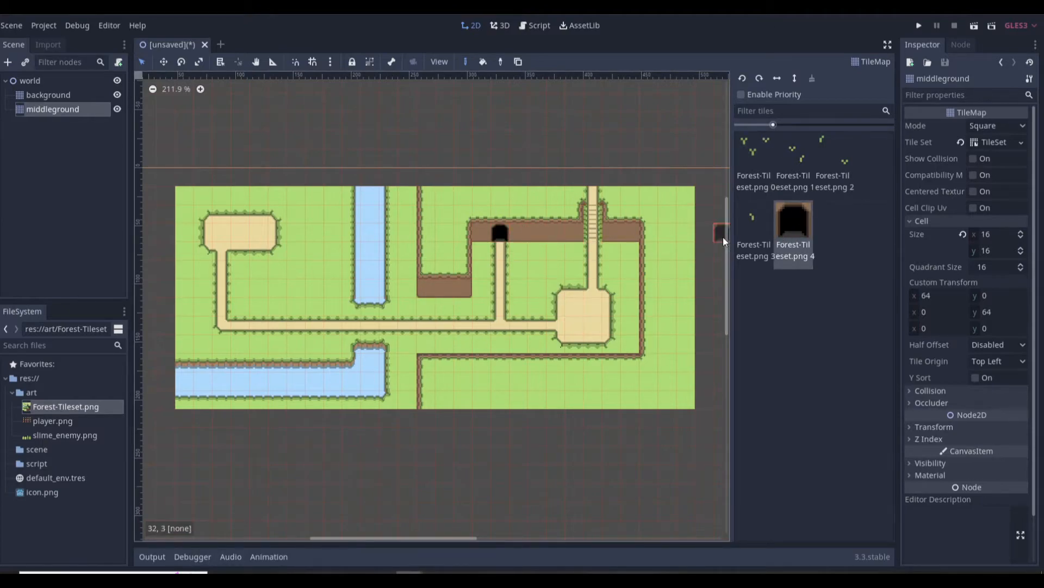
- Paint a Forest-Tileset.png 1 grass tuft below the cliff wall and two Forest-Tileset.png 0 tufts on the plateau above it
click(802, 160)
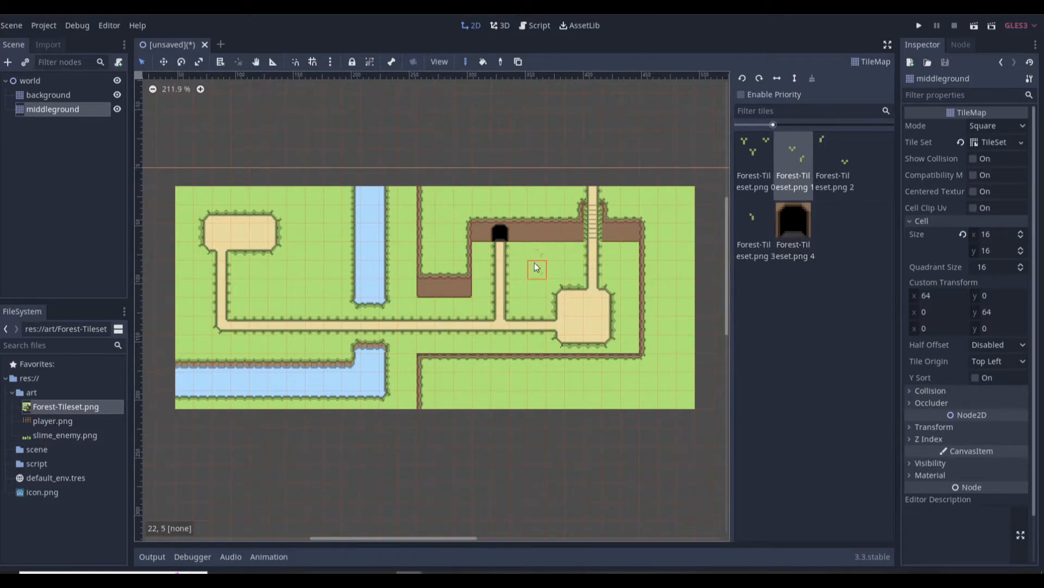
click(834, 167)
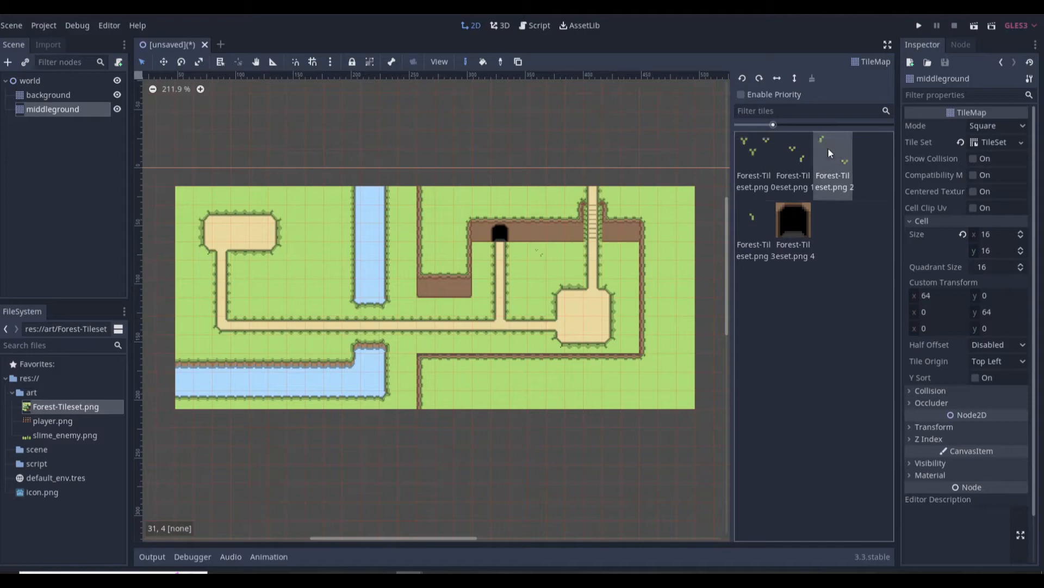
click(797, 163)
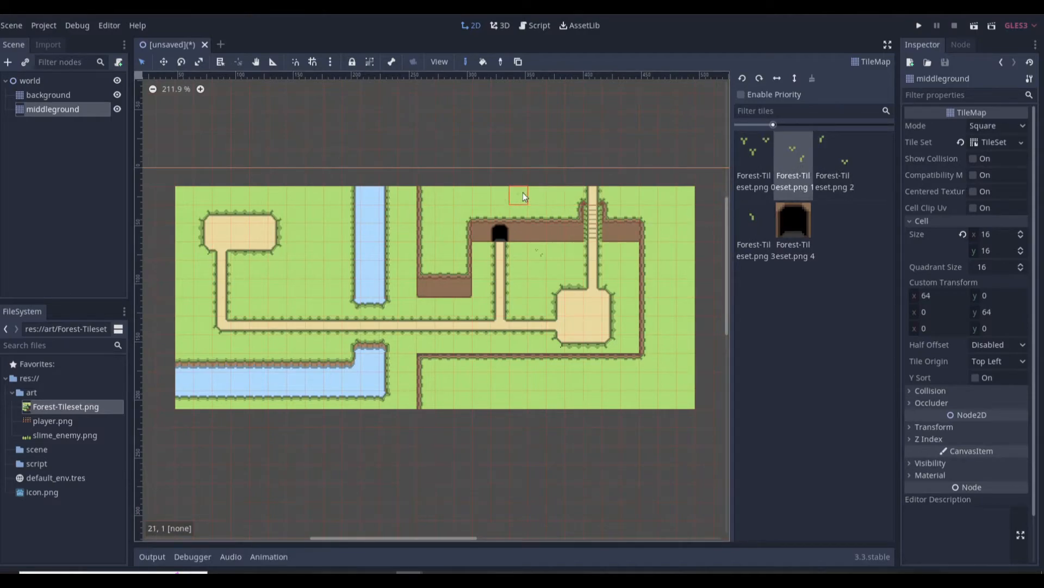
scroll(523, 192, up, 8)
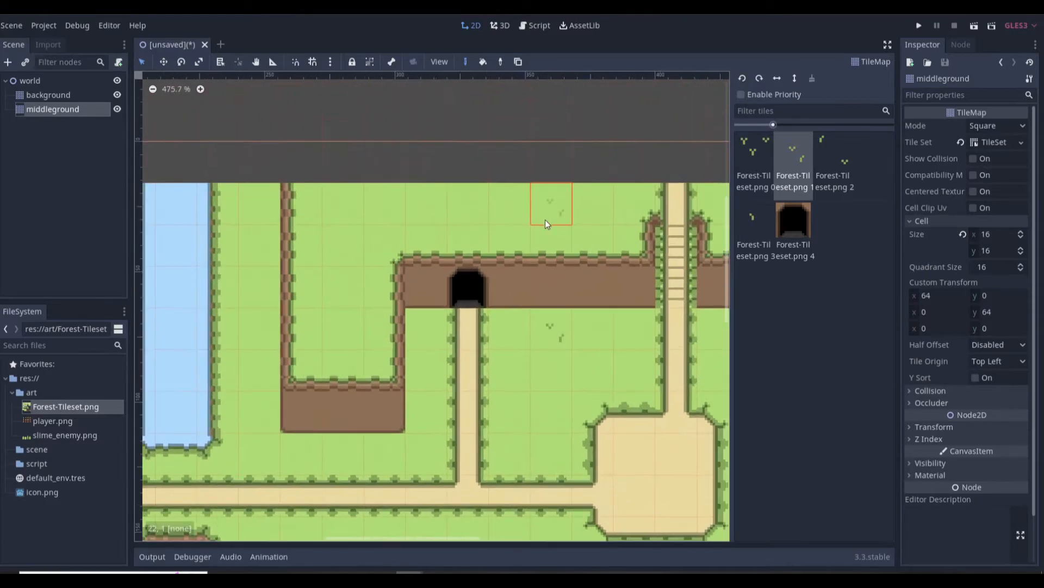
click(750, 150)
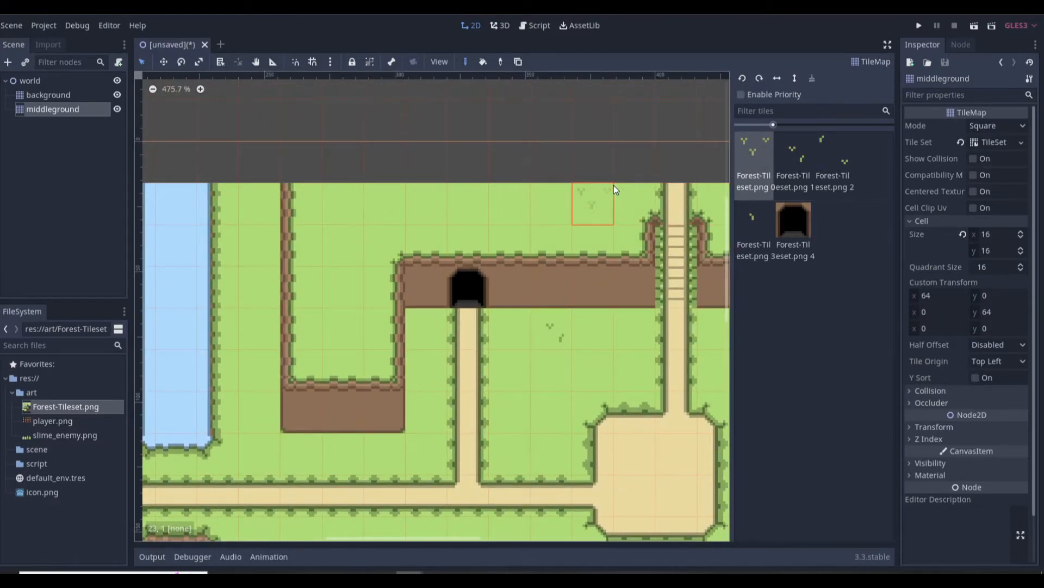
click(566, 203)
scroll(443, 309, down, 3)
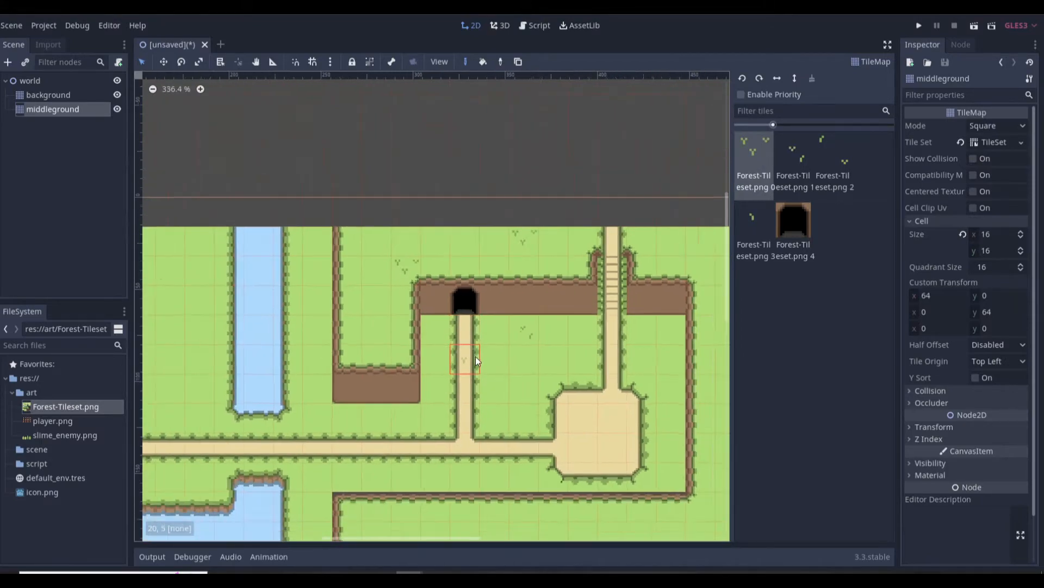
scroll(508, 433, up, 1)
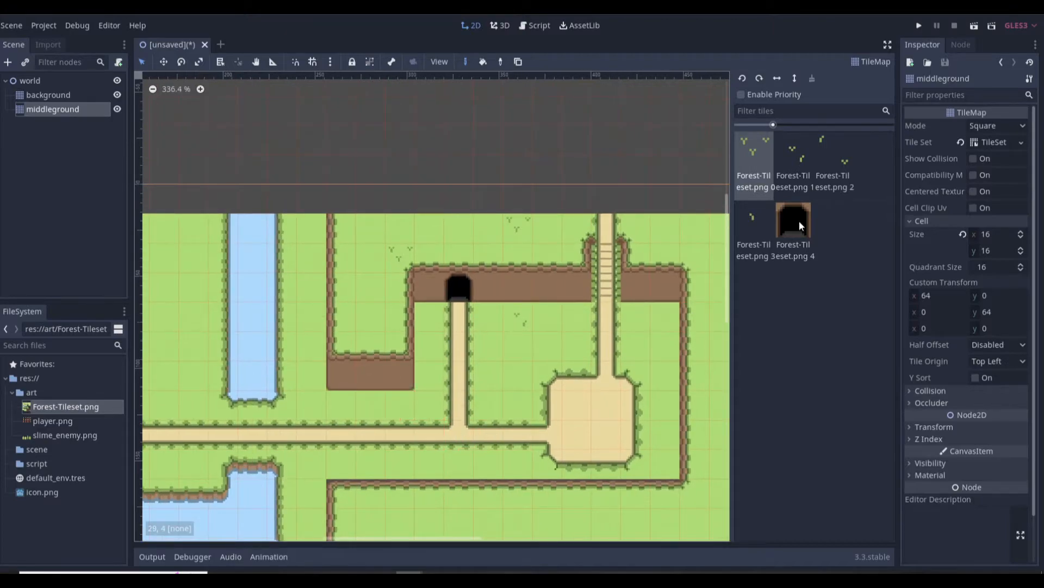
- Paint a Forest-Tileset.png 2 tuft between the river and the cliff and a Forest-Tileset.png 0 tuft beside the upper-left sand clearing
click(833, 163)
click(314, 287)
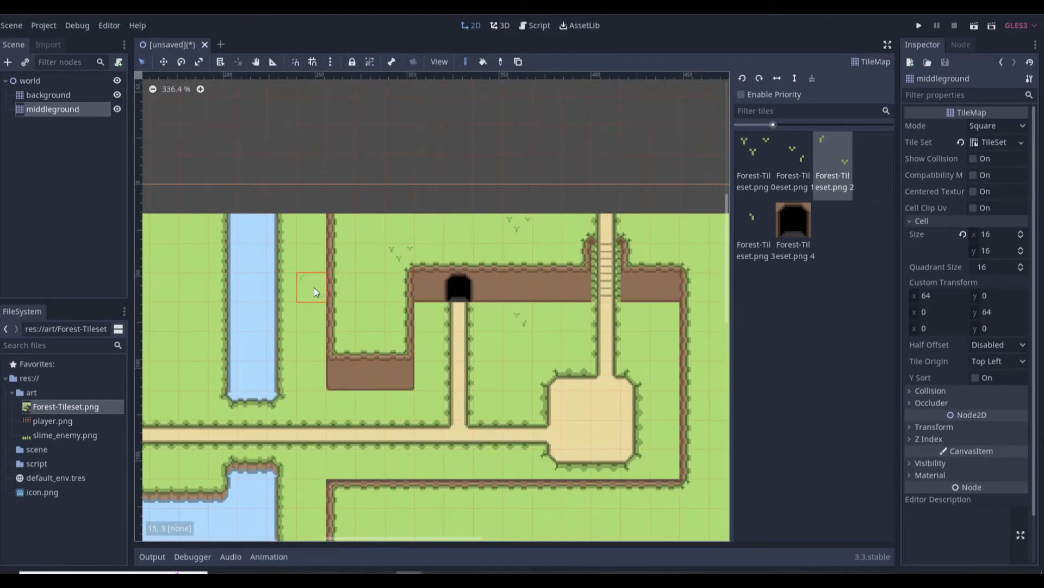
click(774, 185)
click(746, 149)
scroll(370, 334, down, 3)
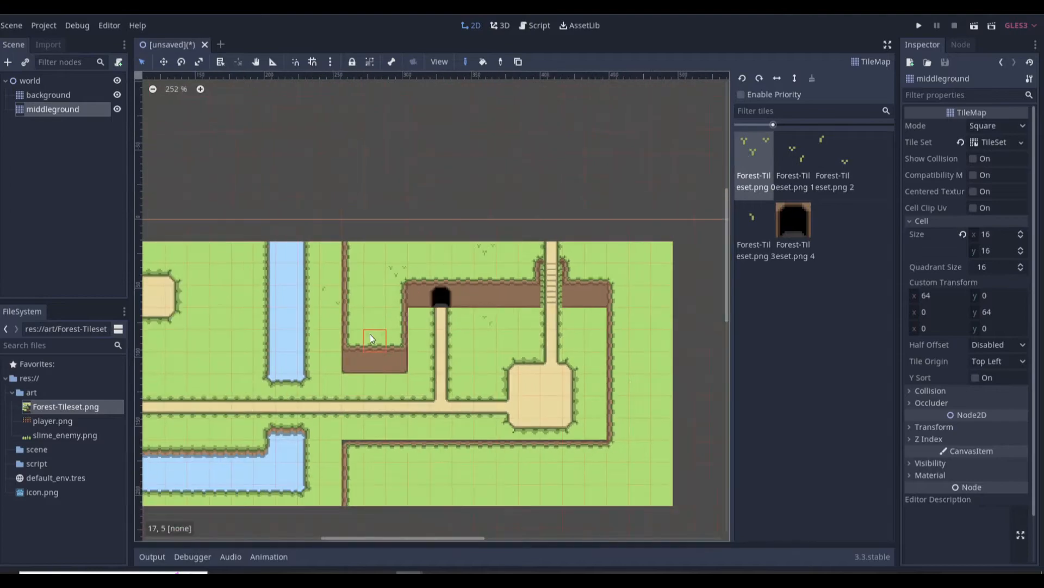
scroll(216, 317, up, 4)
click(231, 319)
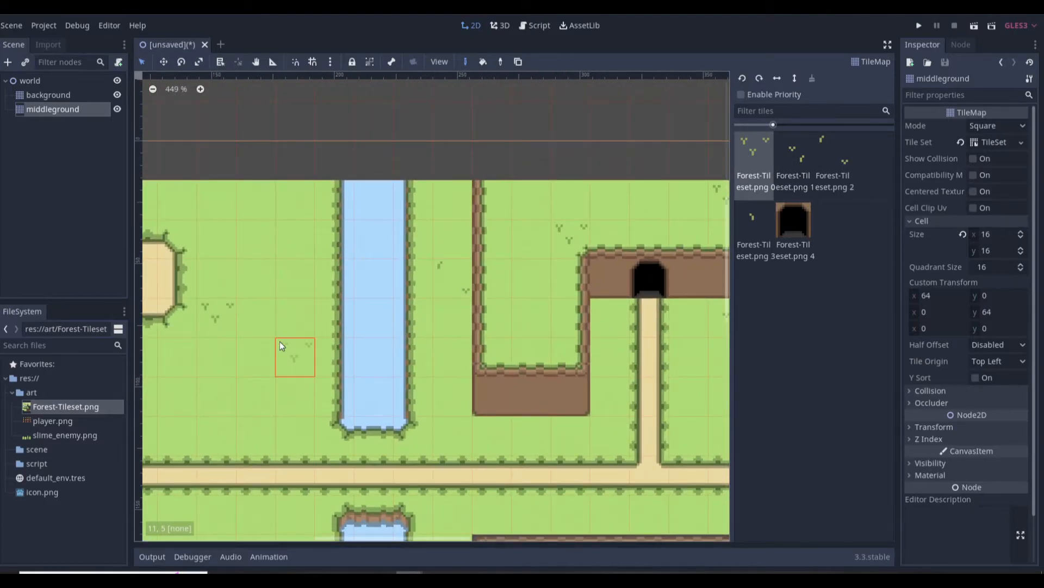
- Paint one Forest-Tileset.png 1 tuft and one Forest-Tileset.png 2 tuft on the grass just west of the vertical river
click(800, 169)
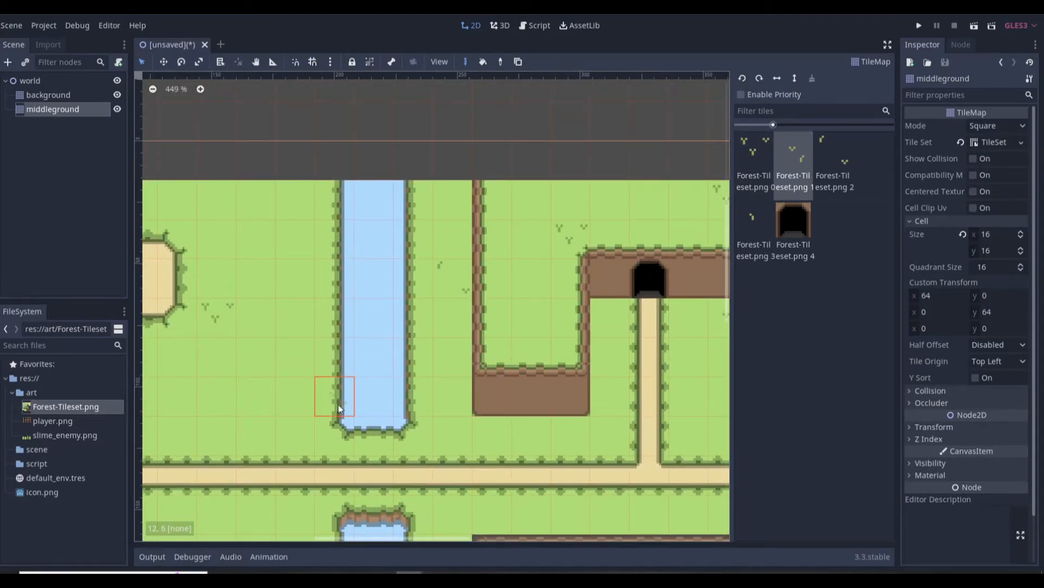
click(267, 439)
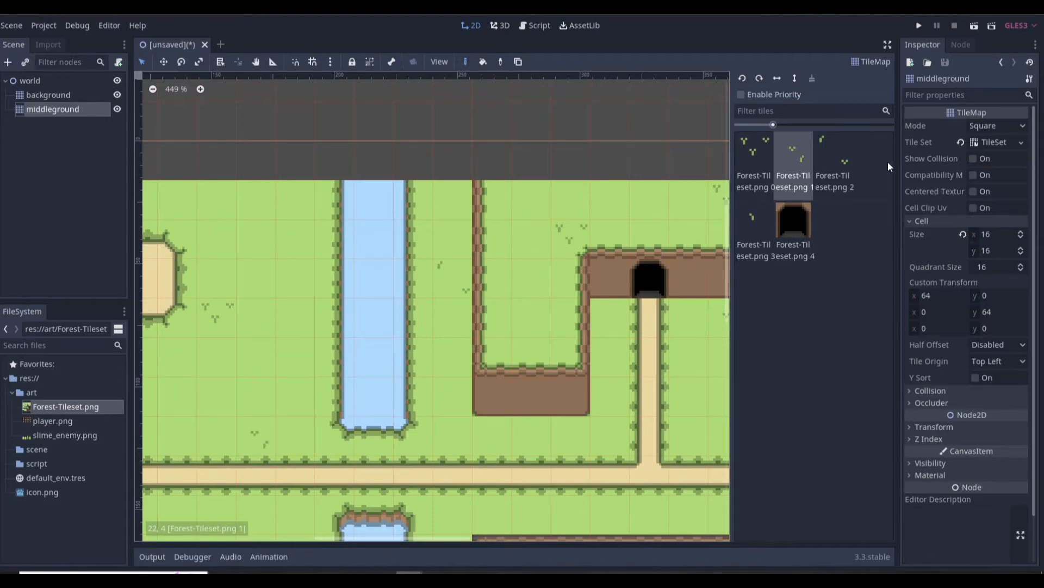
click(833, 163)
click(290, 360)
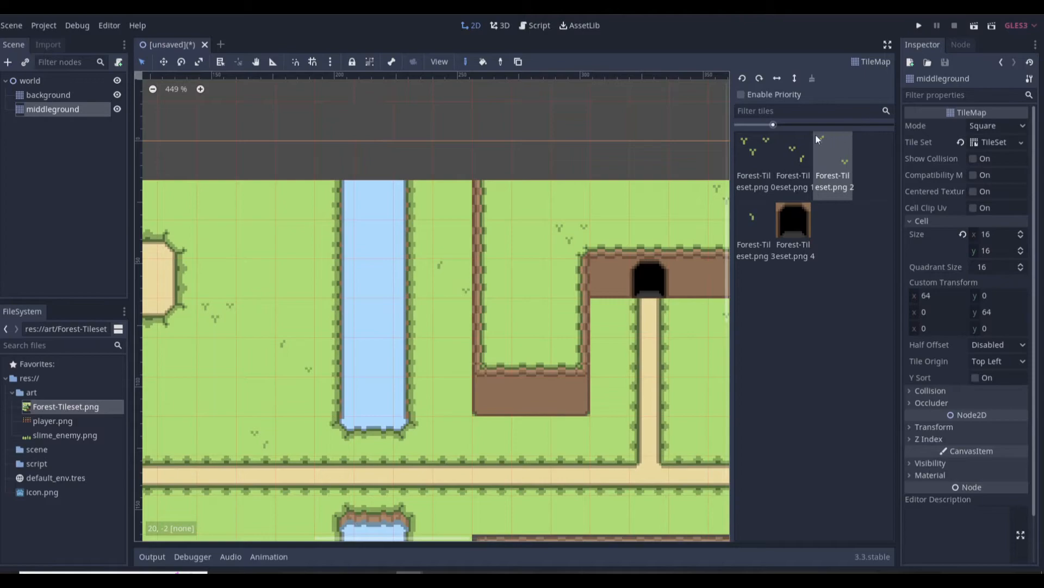
- Paint a Forest-Tileset.png 0 grass tuft just below the lower-left corner of the sand path
click(754, 163)
scroll(312, 391, down, 4)
scroll(213, 457, down, 4)
scroll(166, 472, up, 4)
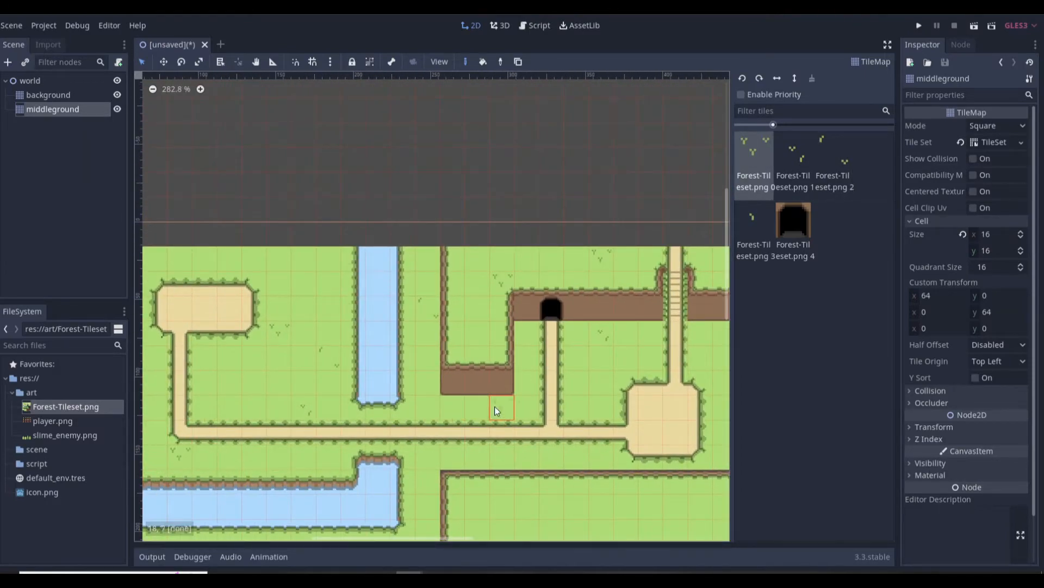
scroll(498, 395, down, 3)
scroll(657, 433, down, 1)
scroll(661, 449, up, 2)
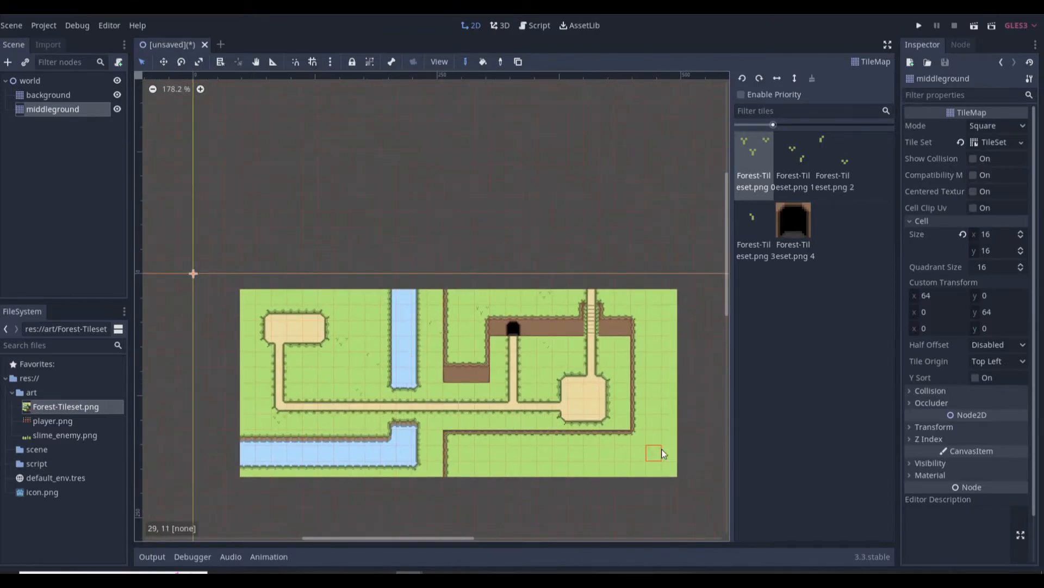
- Paint a Forest-Tileset.png 2 grass tuft in the lower-right corner of the map, outside the cliff edge
scroll(658, 487, up, 1)
scroll(658, 490, up, 1)
click(831, 159)
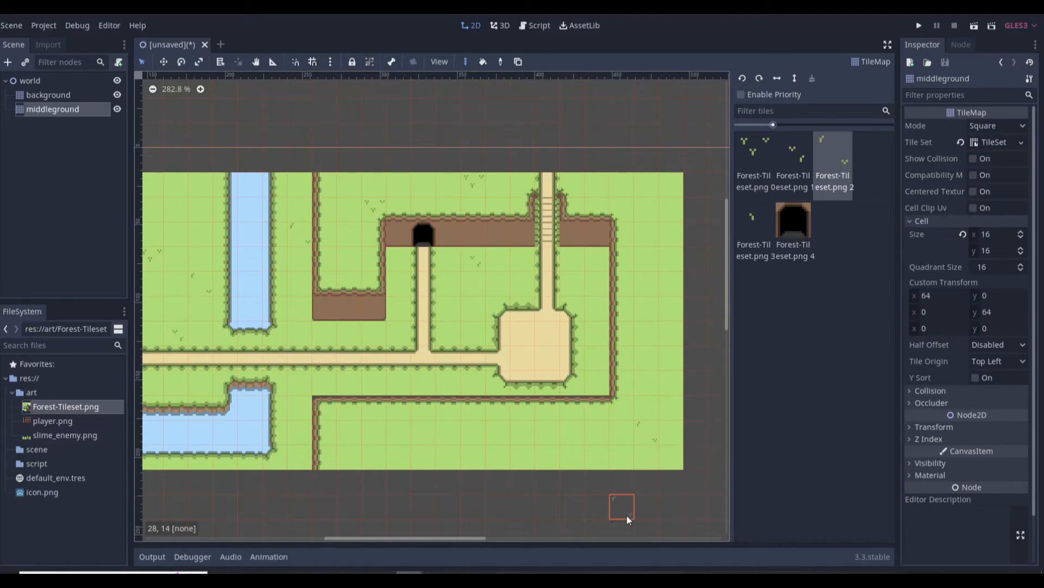
scroll(552, 352, down, 1)
scroll(552, 350, down, 8)
scroll(373, 357, up, 5)
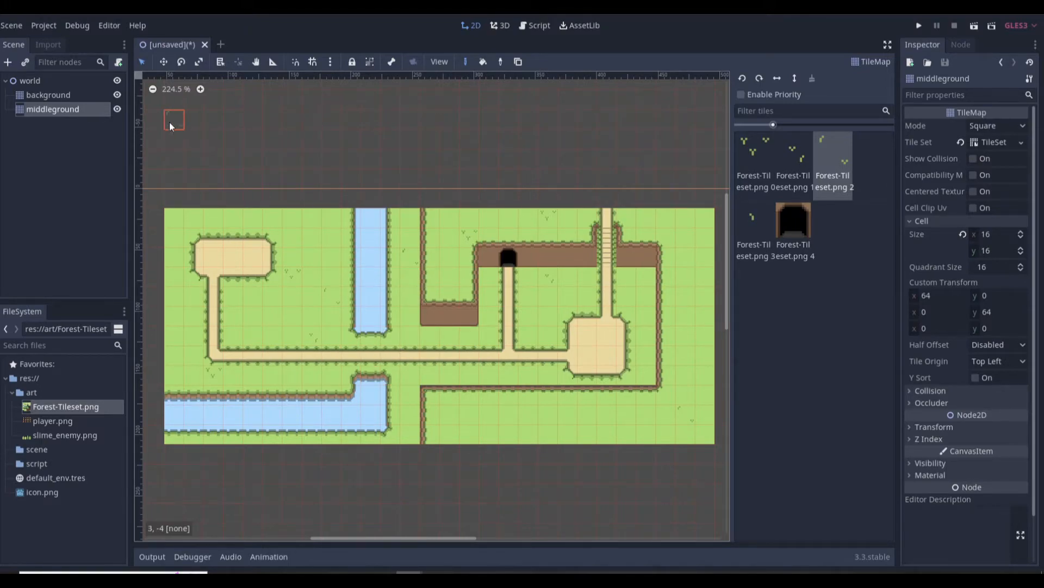
- Add a third TileMap node under the world node
click(32, 79)
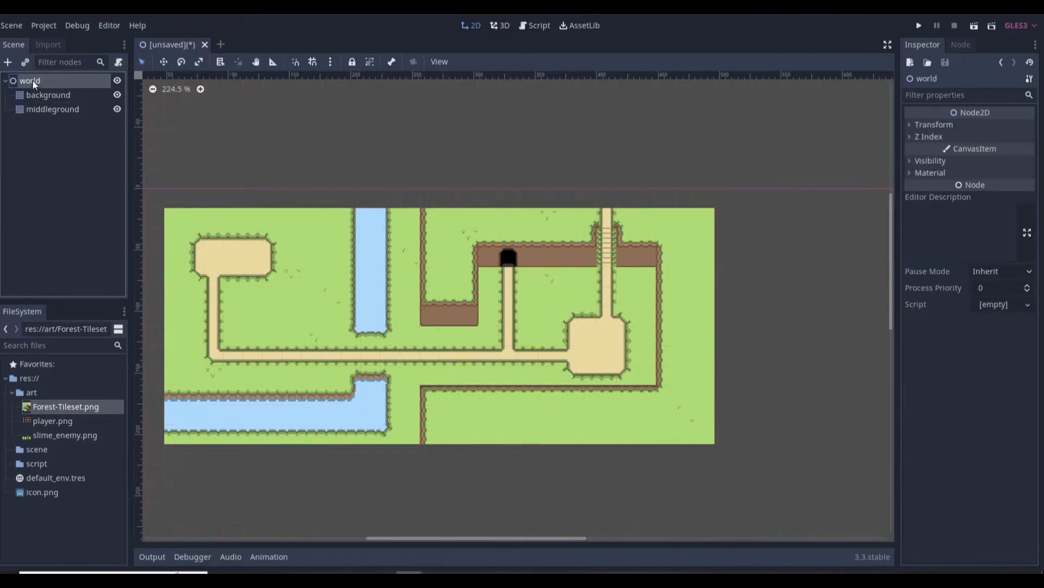
click(8, 64)
text(ti)
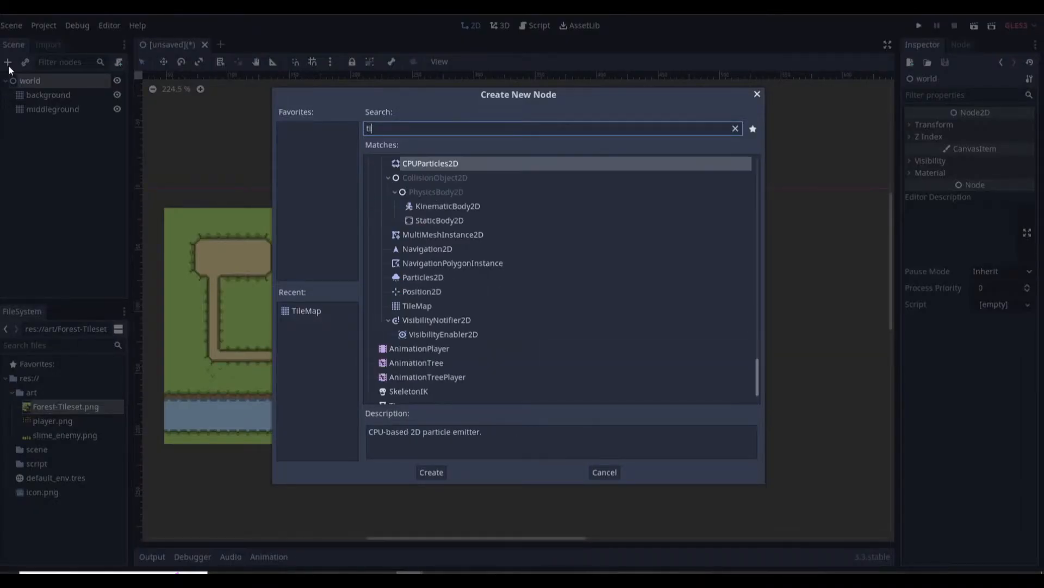
text(lemap)
key(Return)
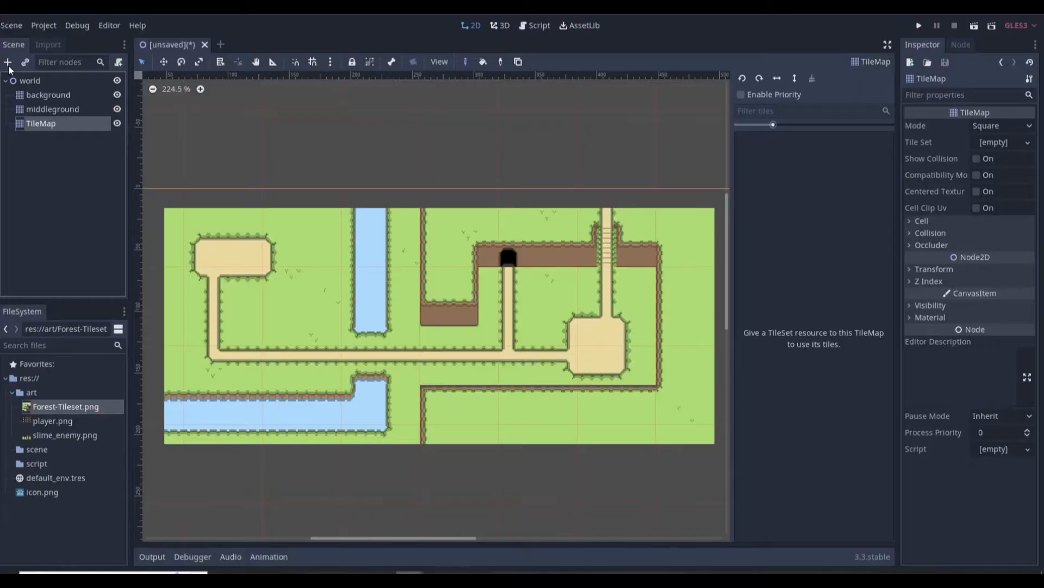
- Rename the newly added TileMap node
double_click(55, 124)
text(fo)
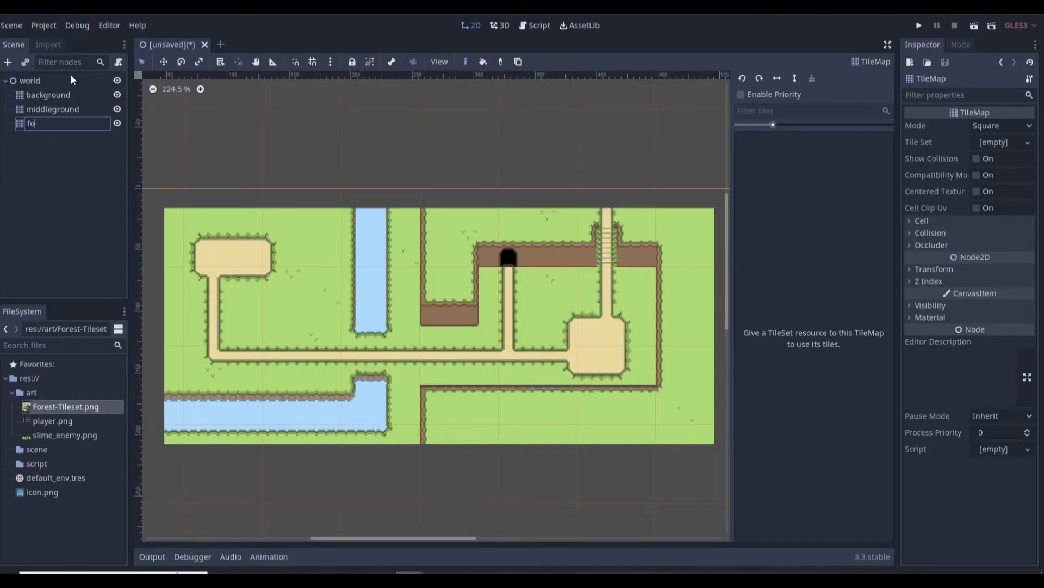
- Name the third TileMap node foreground and assign it a new TileSet
text(reground)
key(Return)
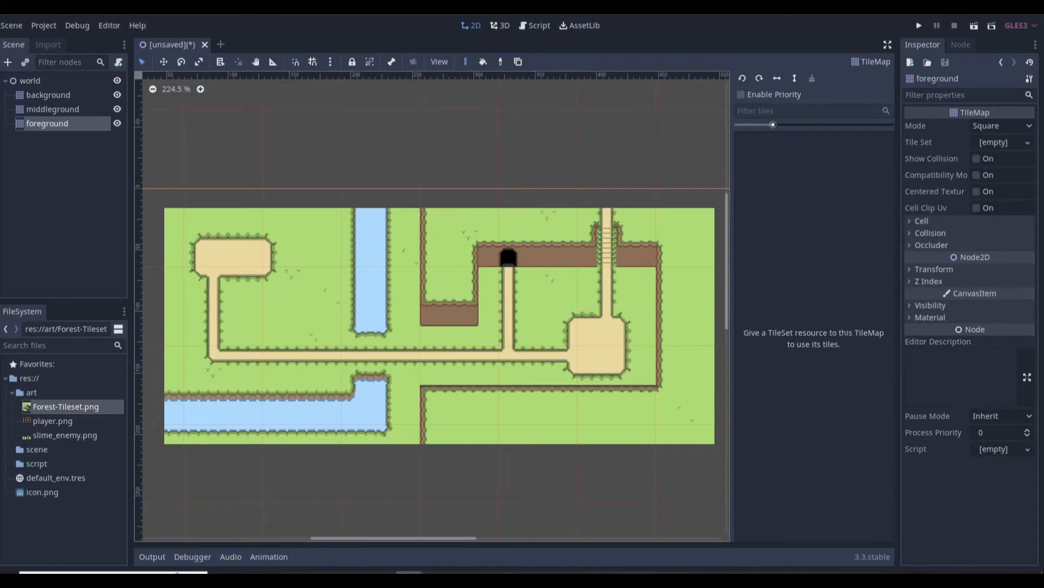
click(993, 142)
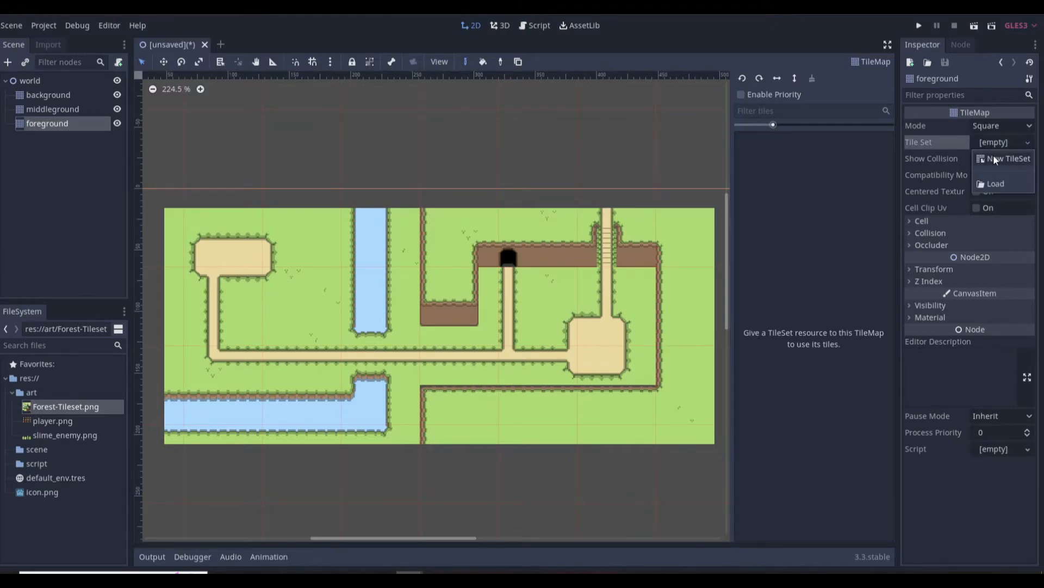
click(994, 154)
- Set the foreground TileMap's cell size to 16 by 16
click(952, 221)
click(996, 234)
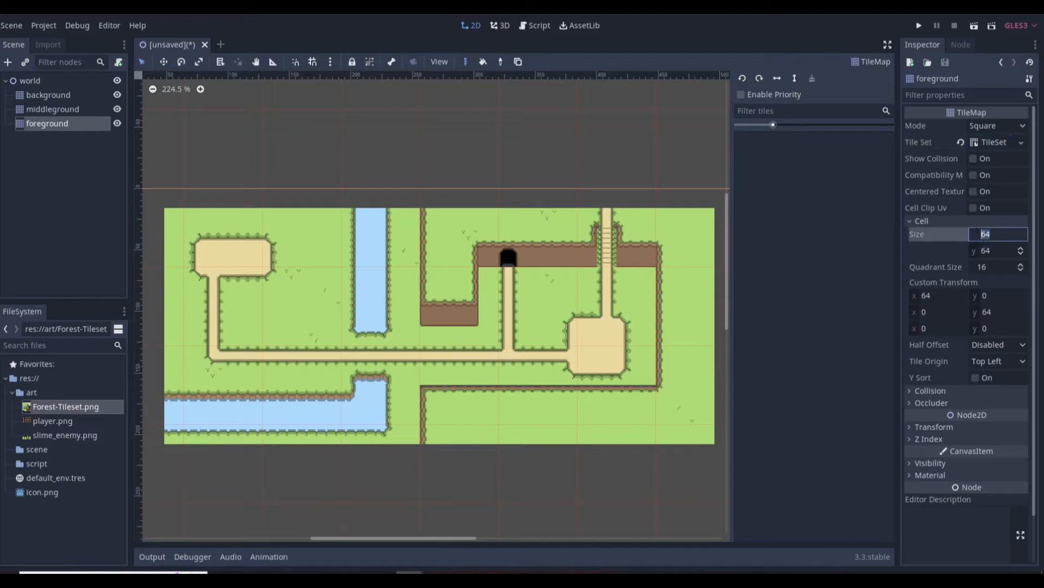
text(16)
click(1012, 250)
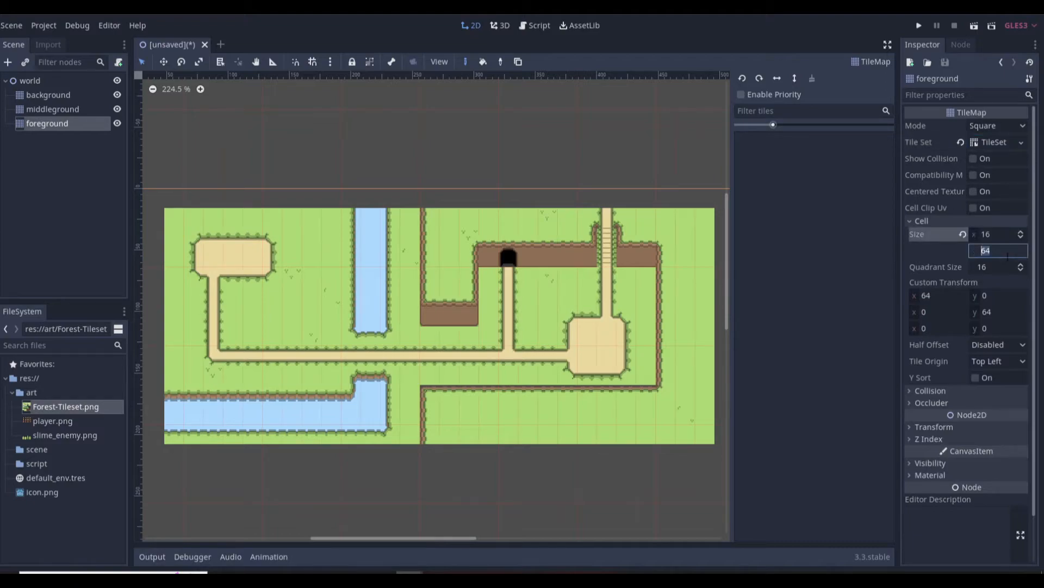
text(16)
key(Return)
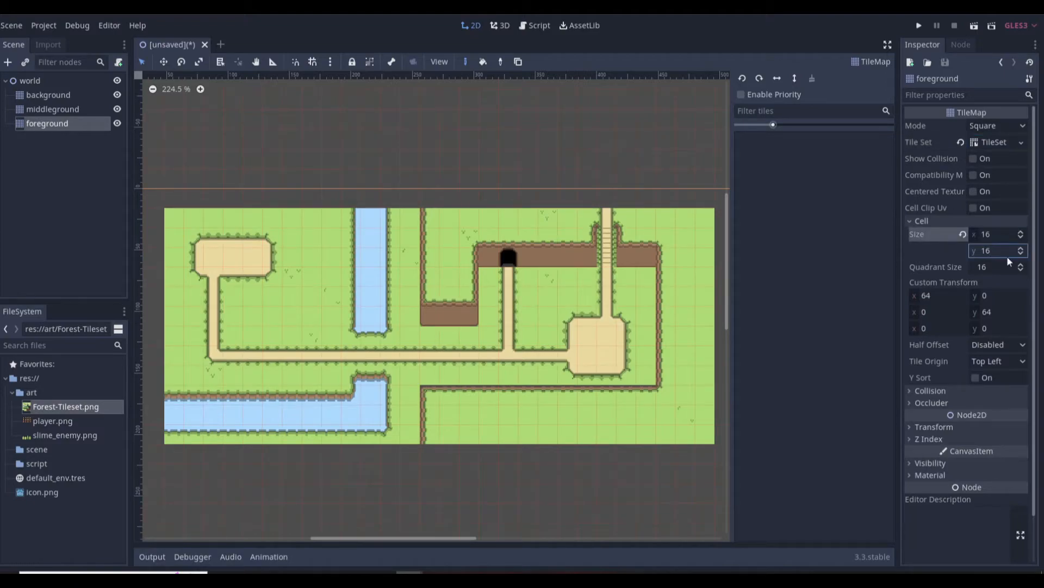
- Open the foreground TileSet for editing and add Forest-Tileset.png as its texture
click(986, 142)
drag(71, 407, 194, 262)
scroll(426, 296, up, 3)
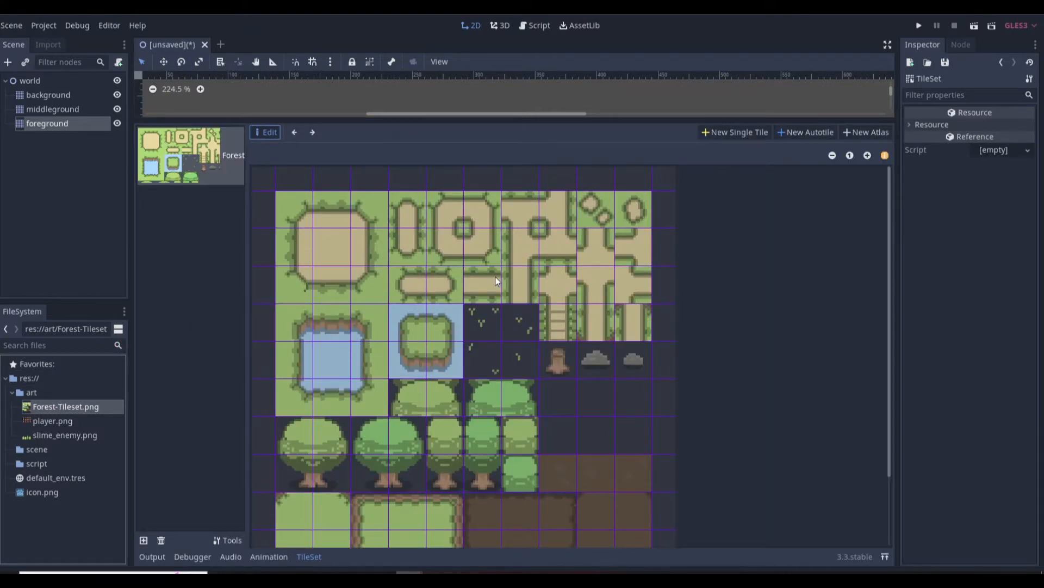
scroll(496, 282, down, 3)
scroll(503, 283, up, 3)
- Create single tiles for the two large trees and the two narrow trees, one region per whole tree
click(748, 133)
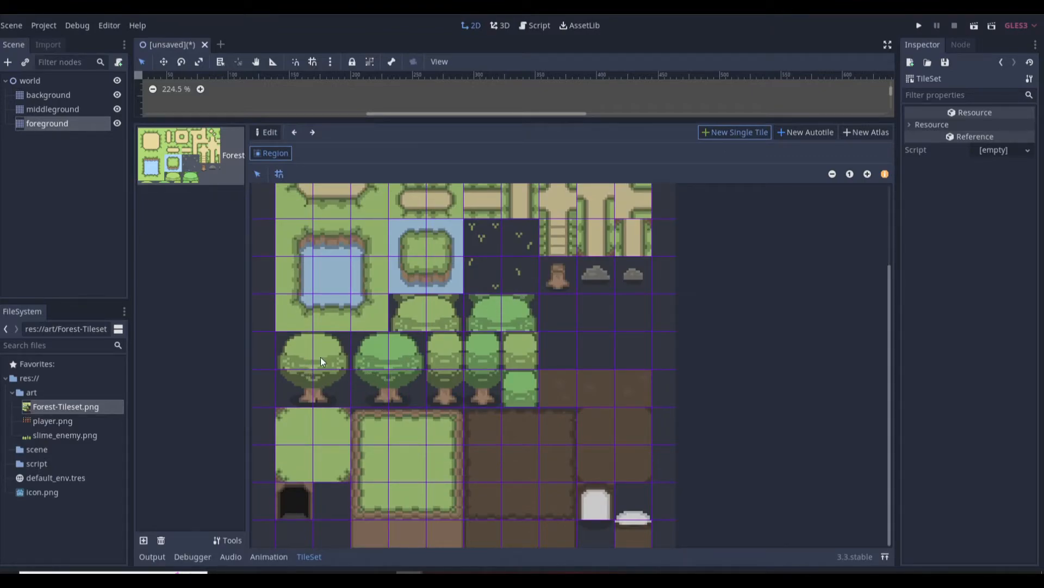
drag(275, 358, 341, 386)
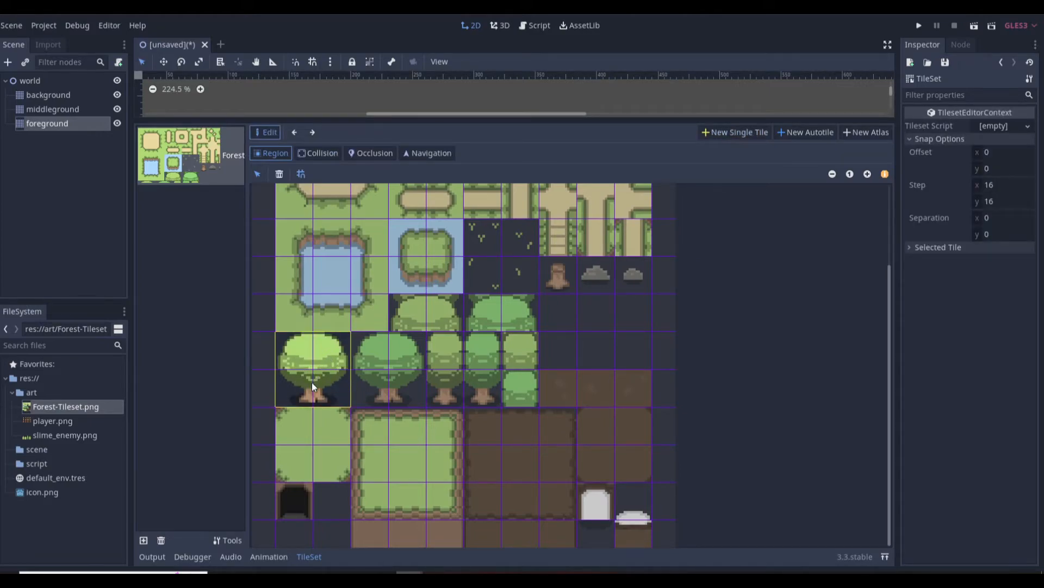
click(729, 133)
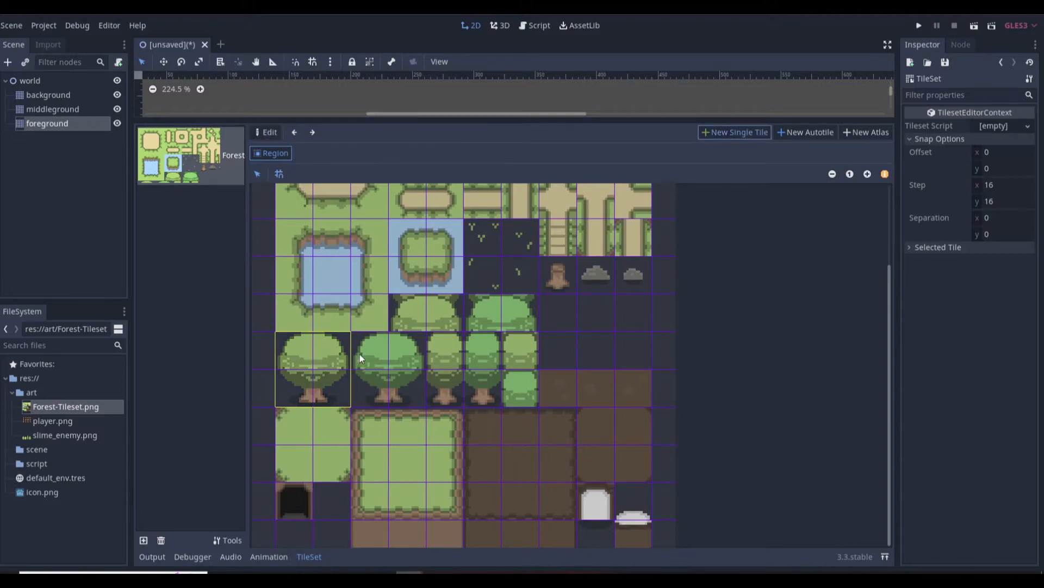
drag(360, 354, 424, 385)
click(729, 133)
drag(453, 384, 475, 376)
click(722, 129)
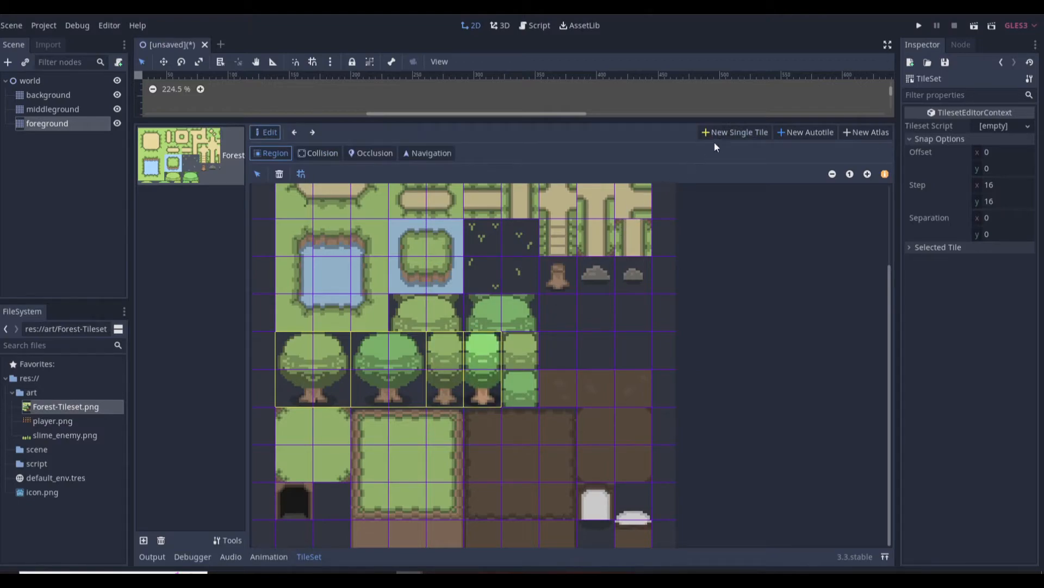
- Create single tiles for the two small foliage blocks beside the narrow trees and the two wide treetops above them
click(725, 132)
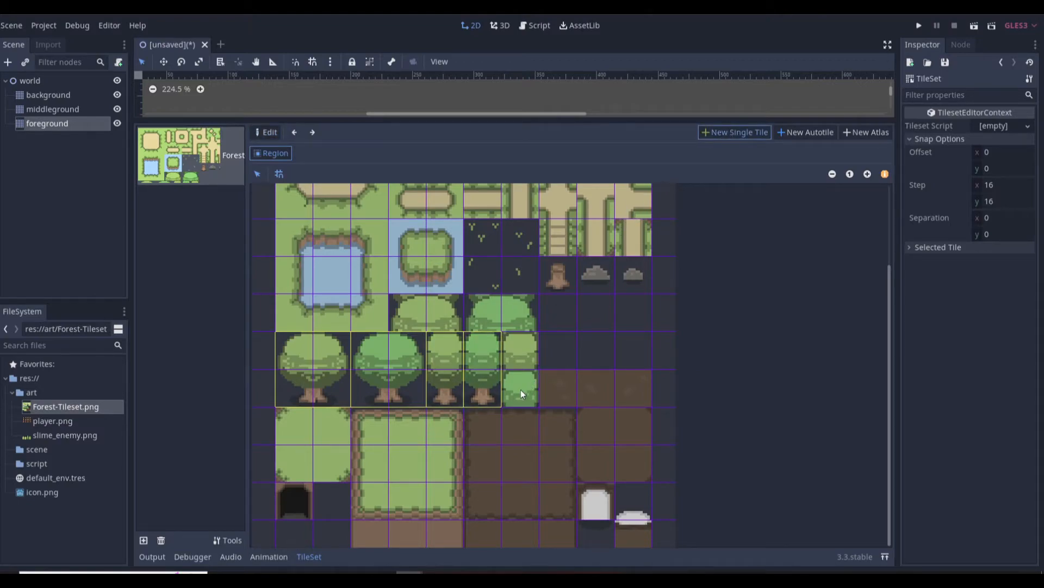
drag(525, 391, 526, 392)
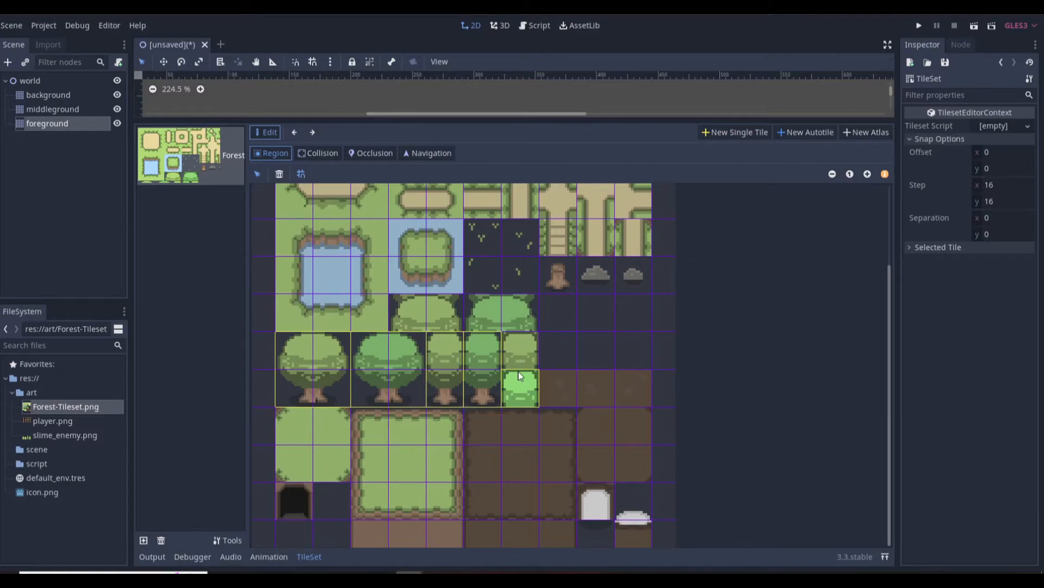
click(726, 136)
click(531, 352)
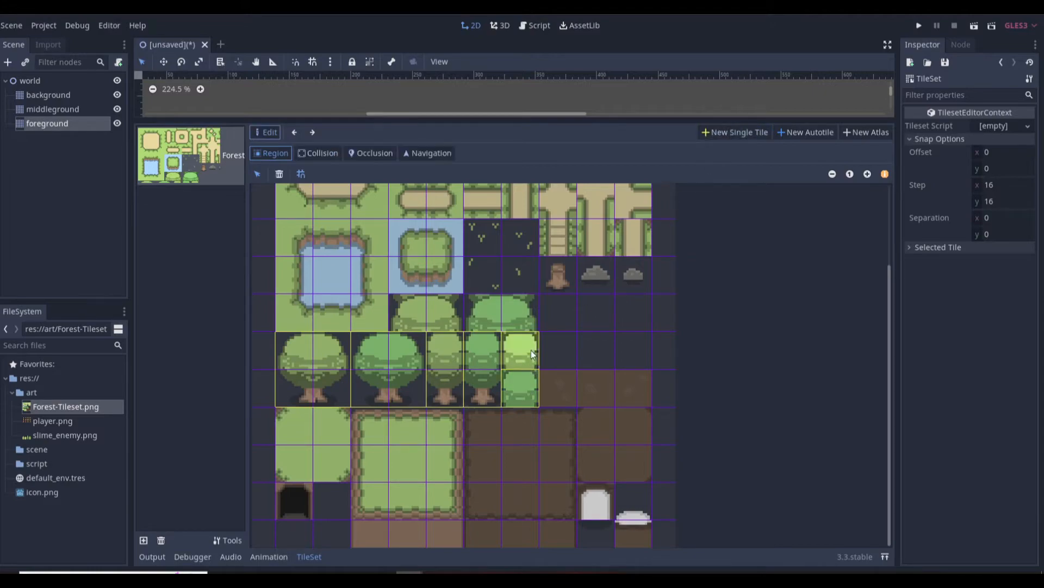
click(728, 136)
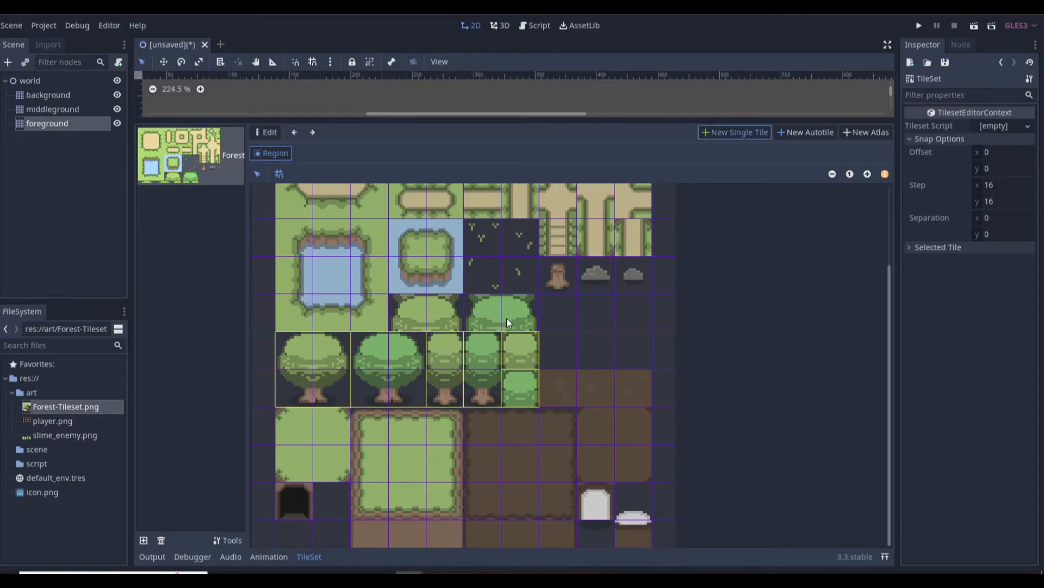
drag(507, 318, 472, 308)
click(444, 317)
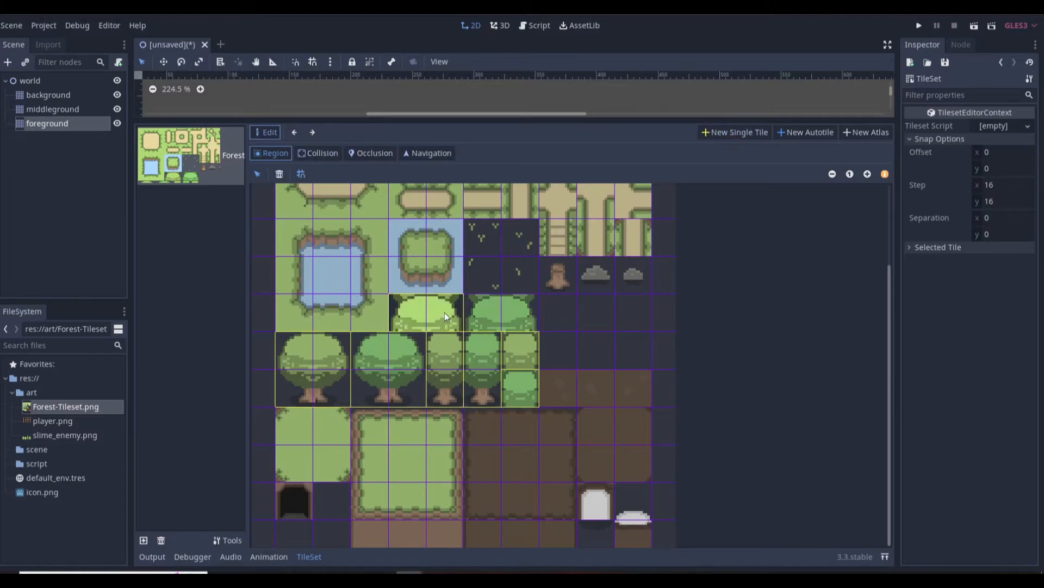
click(712, 130)
drag(482, 311, 518, 313)
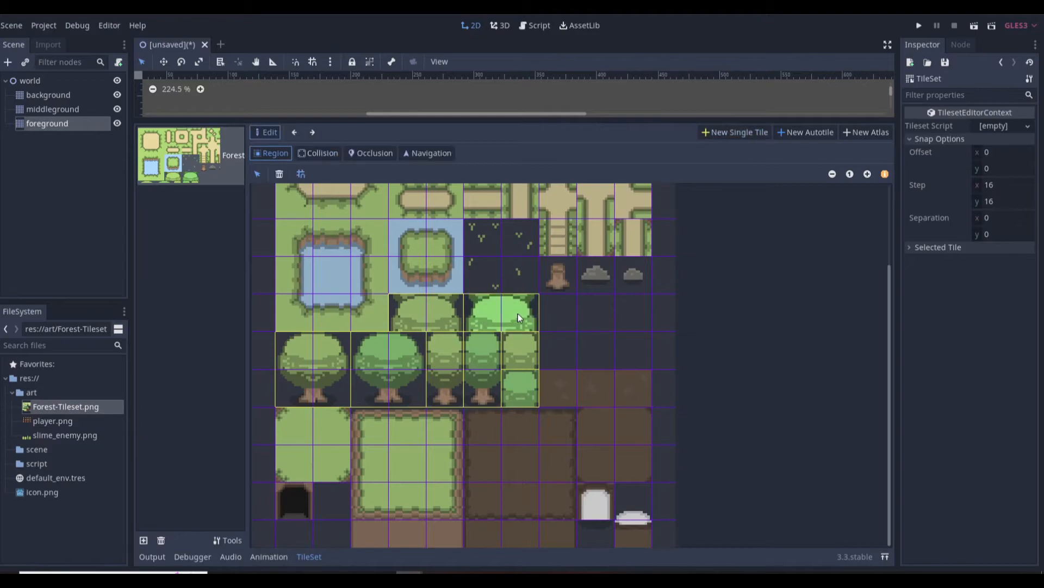
- Create single tiles for the tree stump, the large grey rock and the small grey rock
click(748, 131)
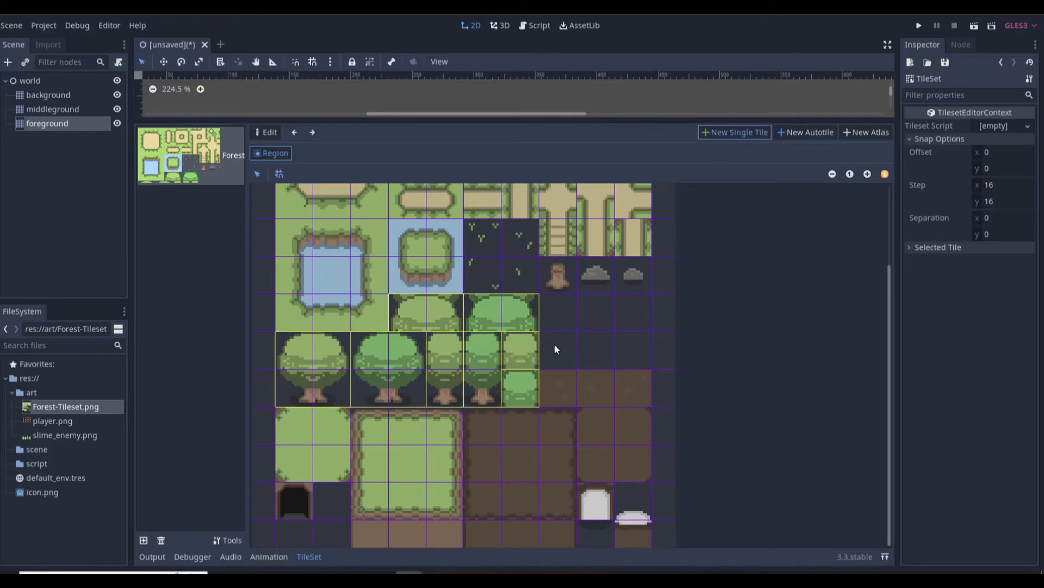
scroll(576, 390, up, 3)
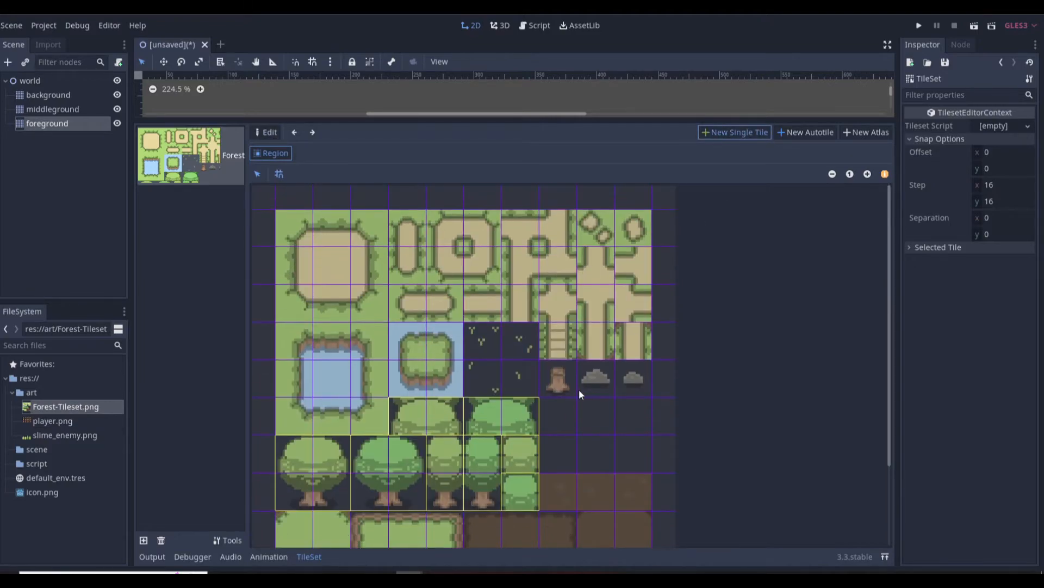
scroll(579, 390, down, 3)
click(563, 279)
click(764, 134)
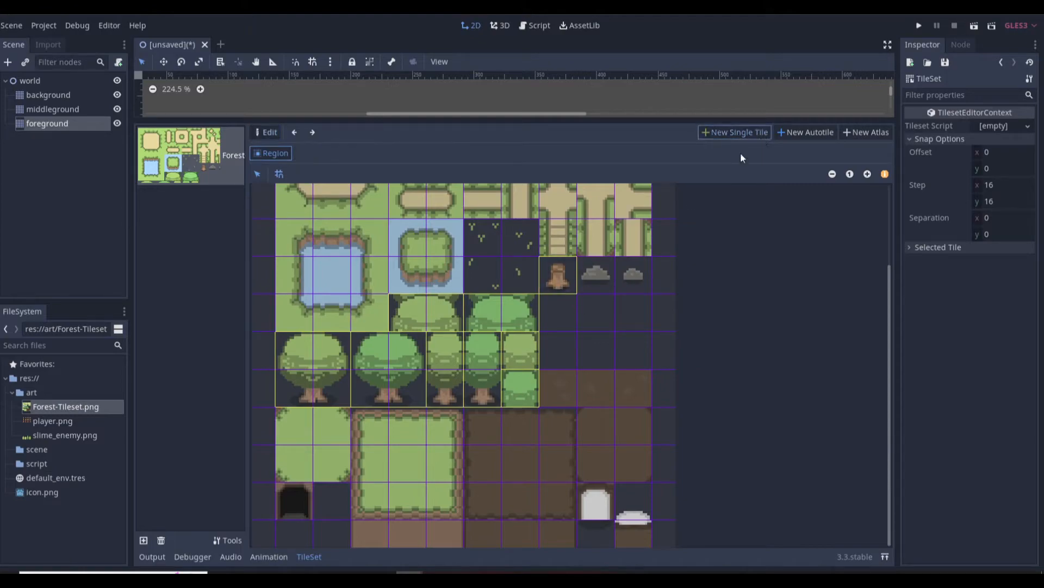
click(597, 275)
click(725, 133)
click(627, 275)
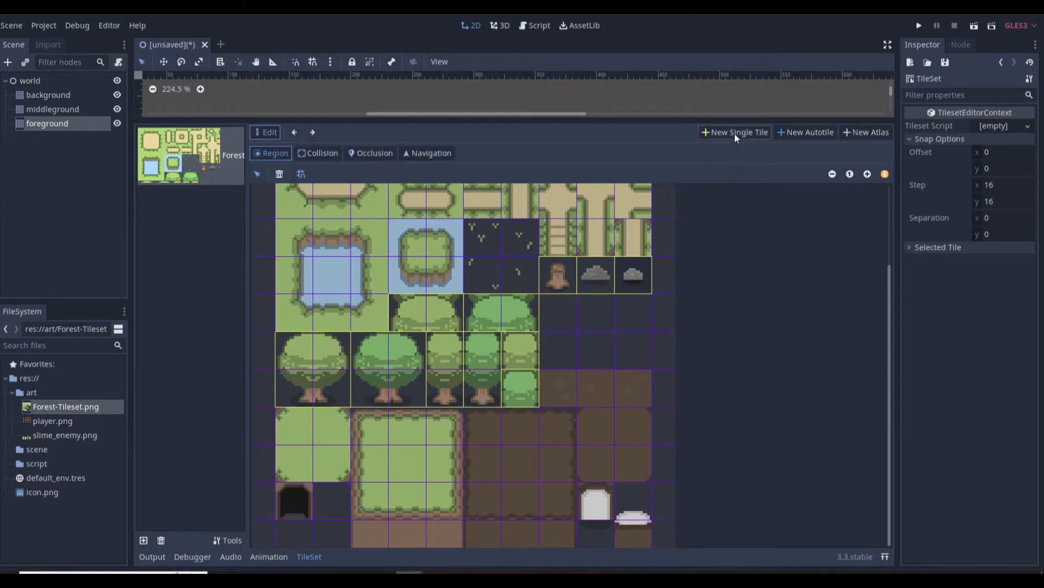
click(734, 132)
scroll(490, 449, up, 3)
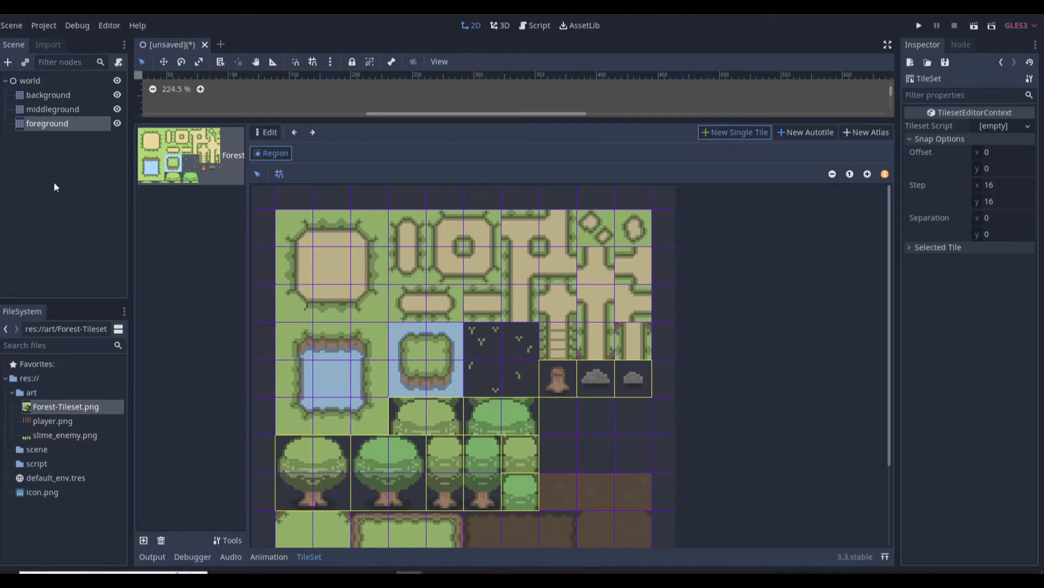
- Place one large light green tree on the foreground TileMap, on the grass east of the cliff enclosure
click(60, 123)
scroll(329, 302, down, 2)
scroll(257, 314, up, 1)
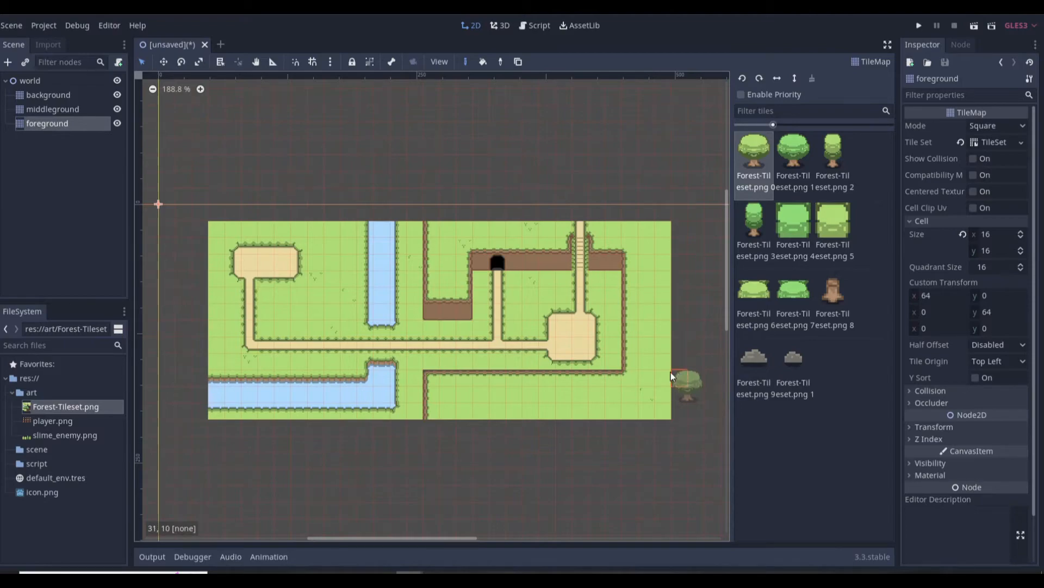
click(651, 315)
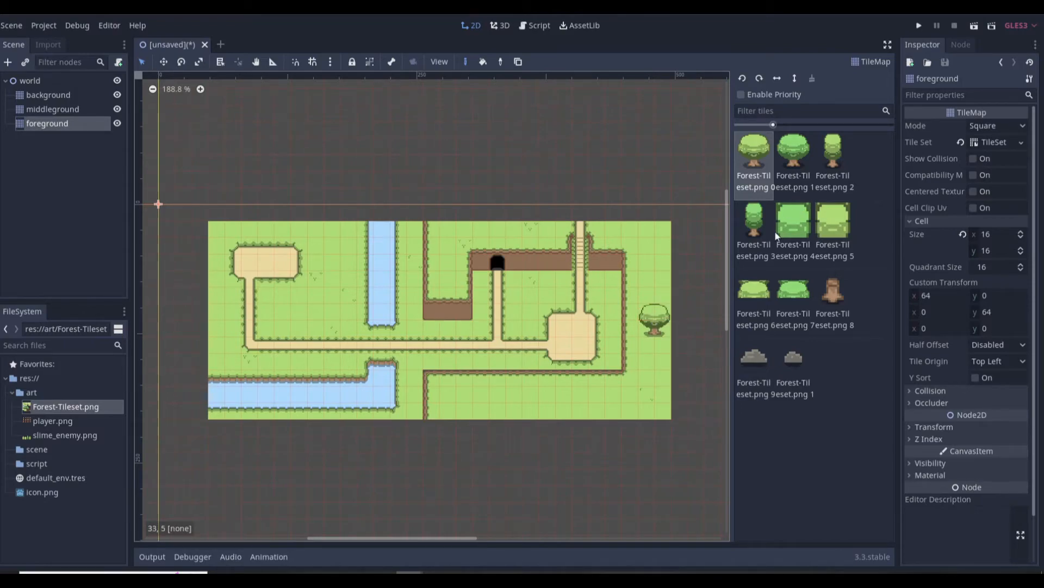
- Try stacking trees by painting light treetops at the tree's cell and the cell above, and put the large tree back in the lower cell
click(754, 296)
scroll(669, 326, up, 4)
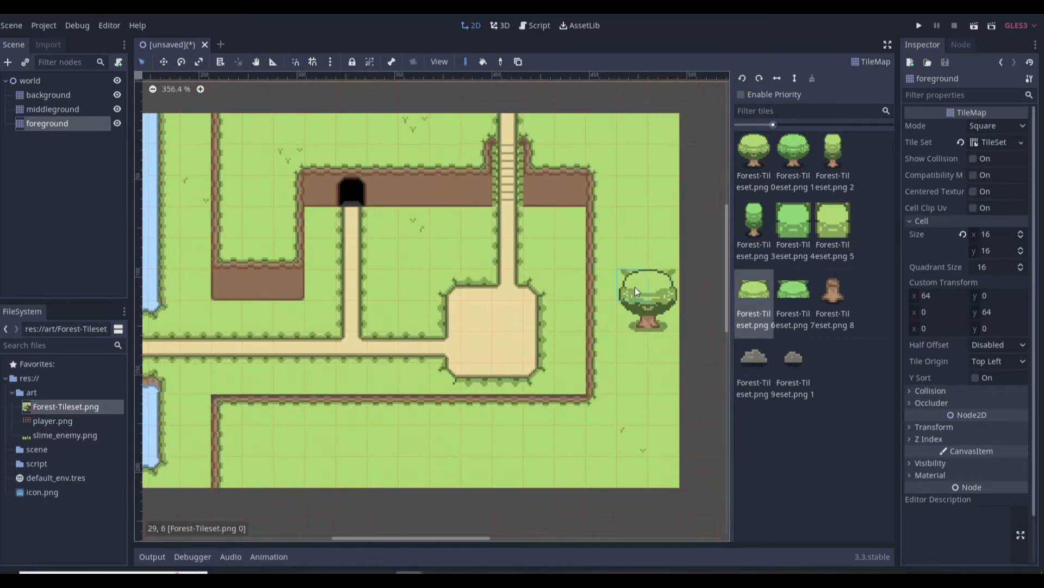
click(635, 285)
click(637, 262)
click(749, 156)
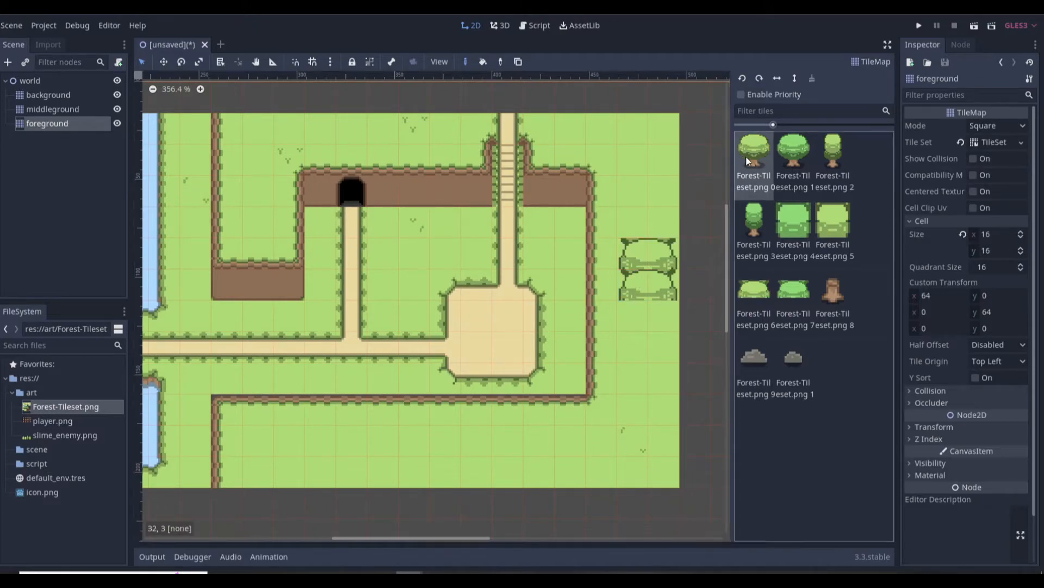
click(639, 294)
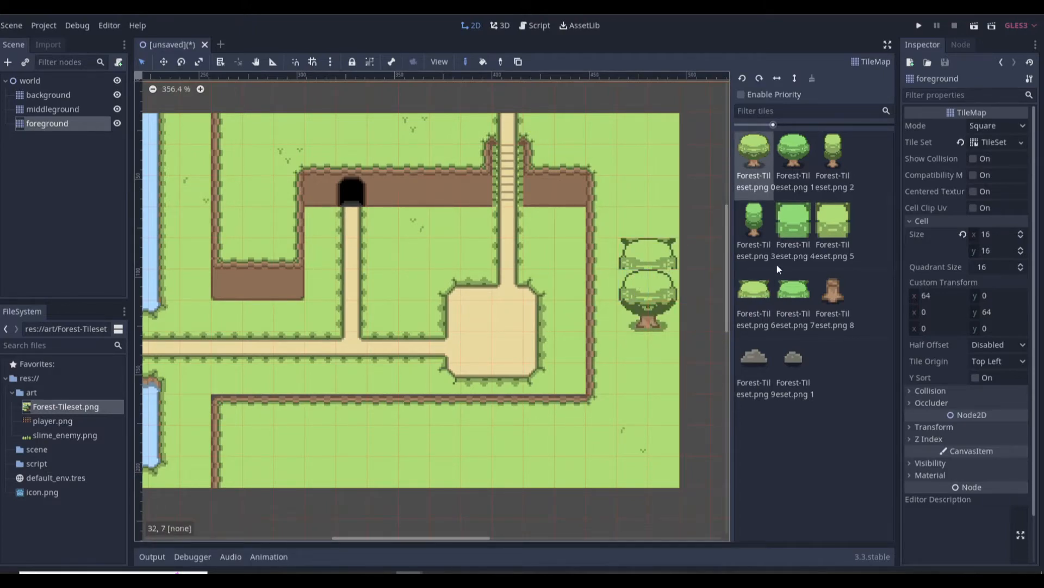
- Swap the large tree for a light treetop tile and back again to test overlapping tiles
click(761, 295)
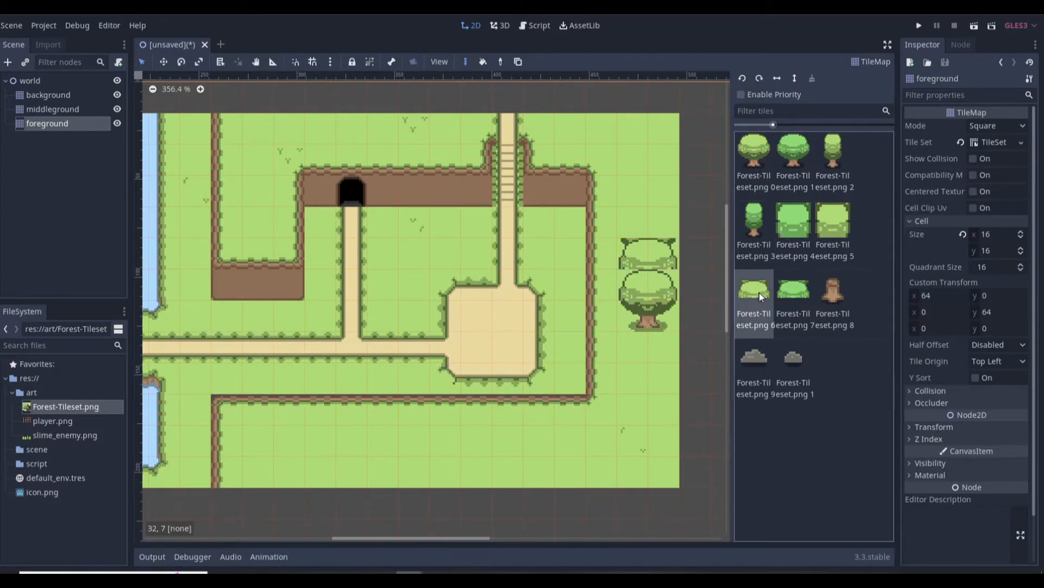
click(640, 279)
click(754, 162)
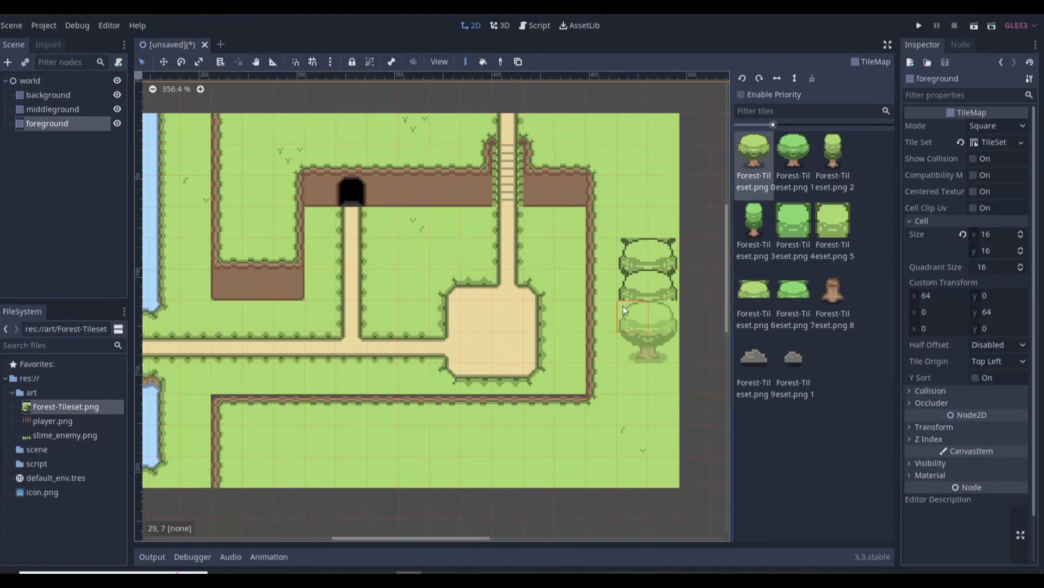
click(627, 296)
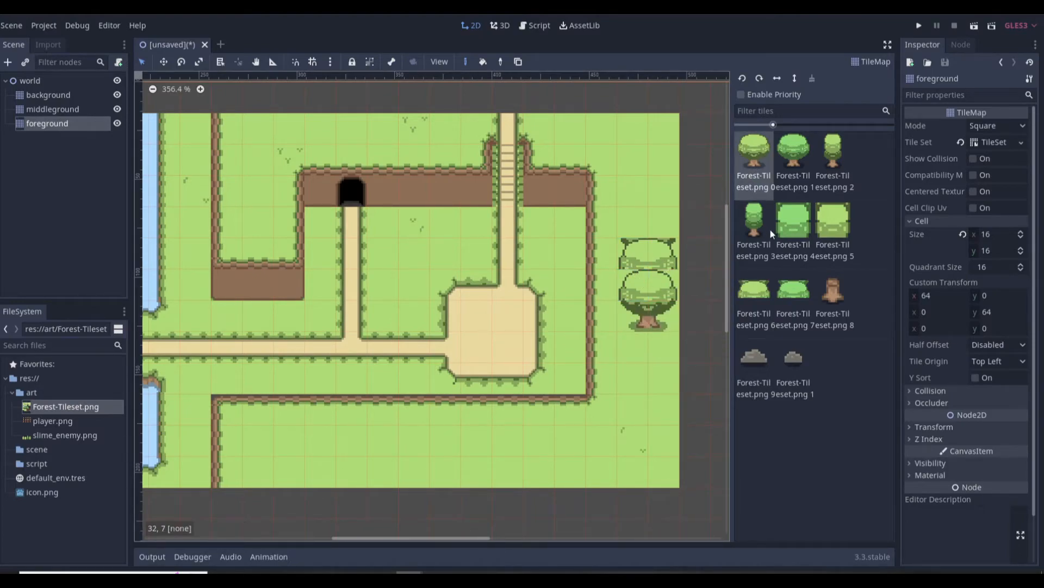
click(754, 297)
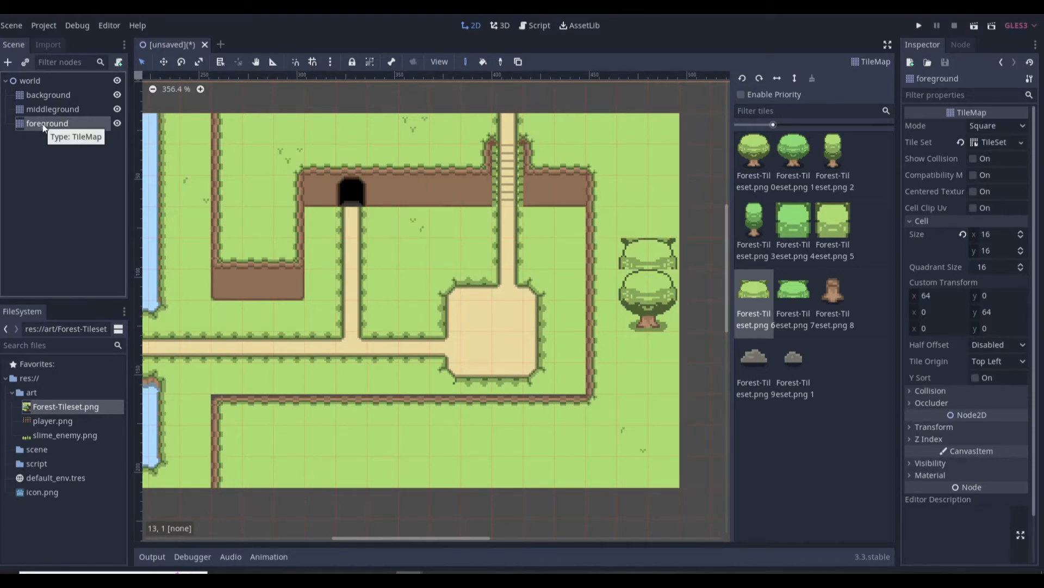
- Delete the foreground TileMap node from the scene
key(Delete)
click(492, 302)
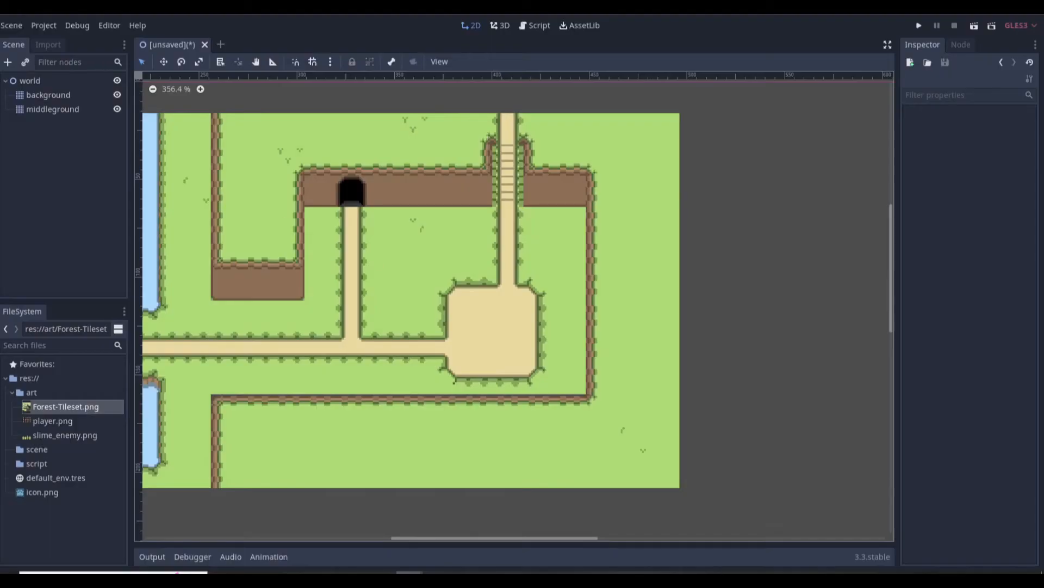
- Add a new TileMap node as a child of the world node
click(61, 80)
click(8, 62)
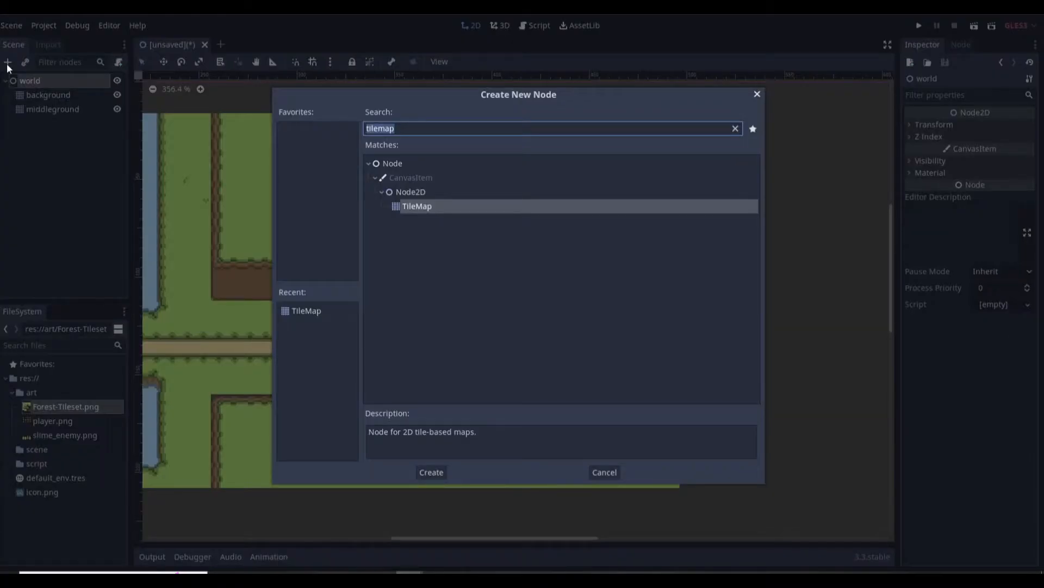
key(BackSpace)
text(tile)
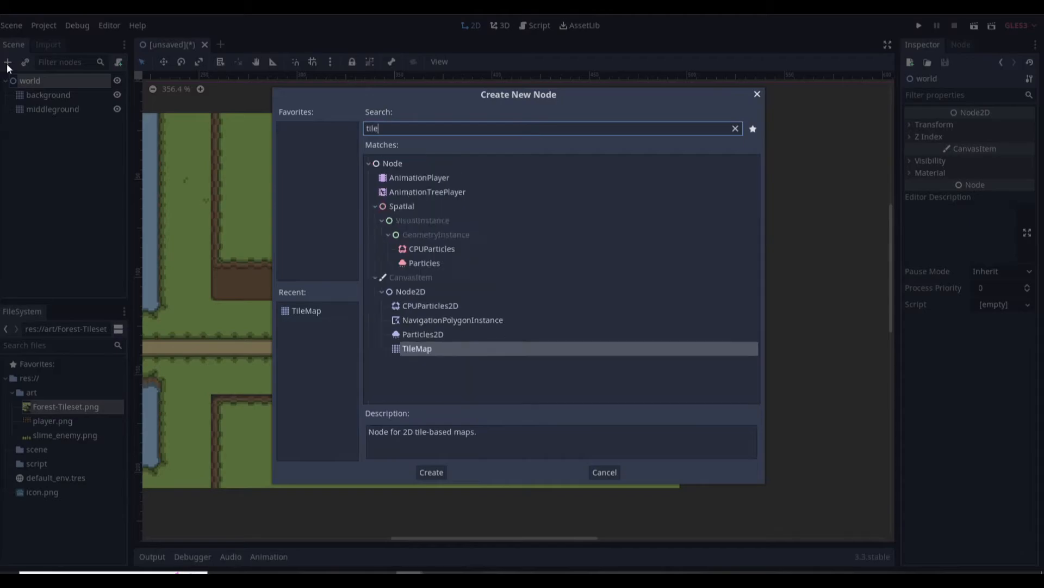
text(map)
key(Return)
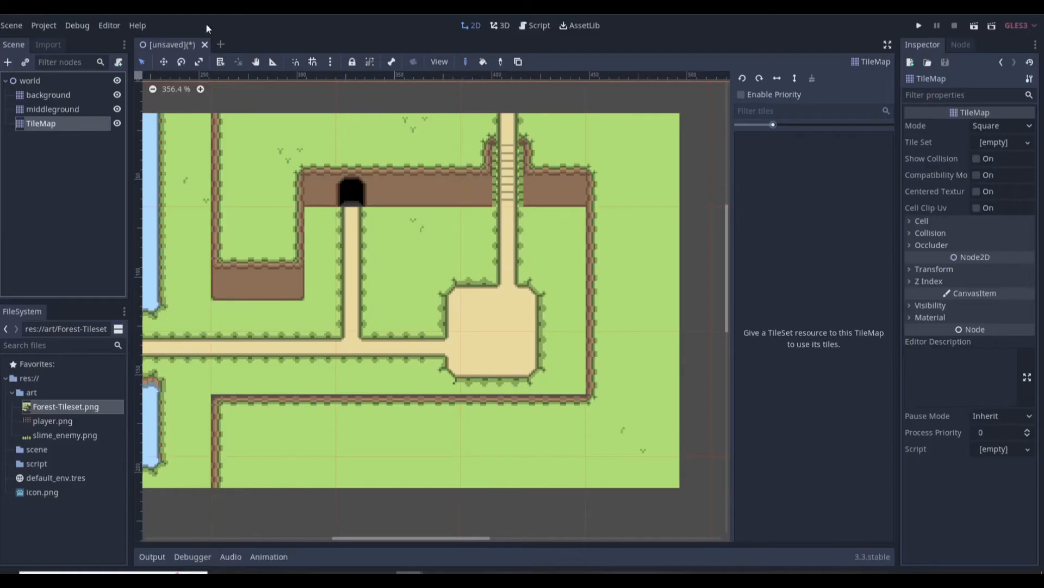
- Set the new TileMap's cell size to 16 by 16
click(911, 223)
click(1013, 234)
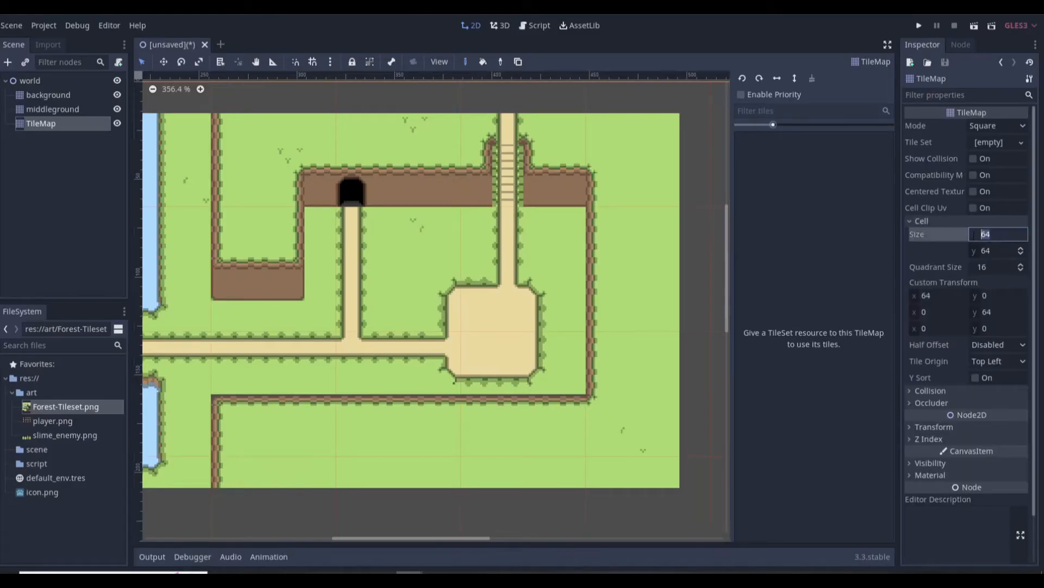
text(16)
click(994, 252)
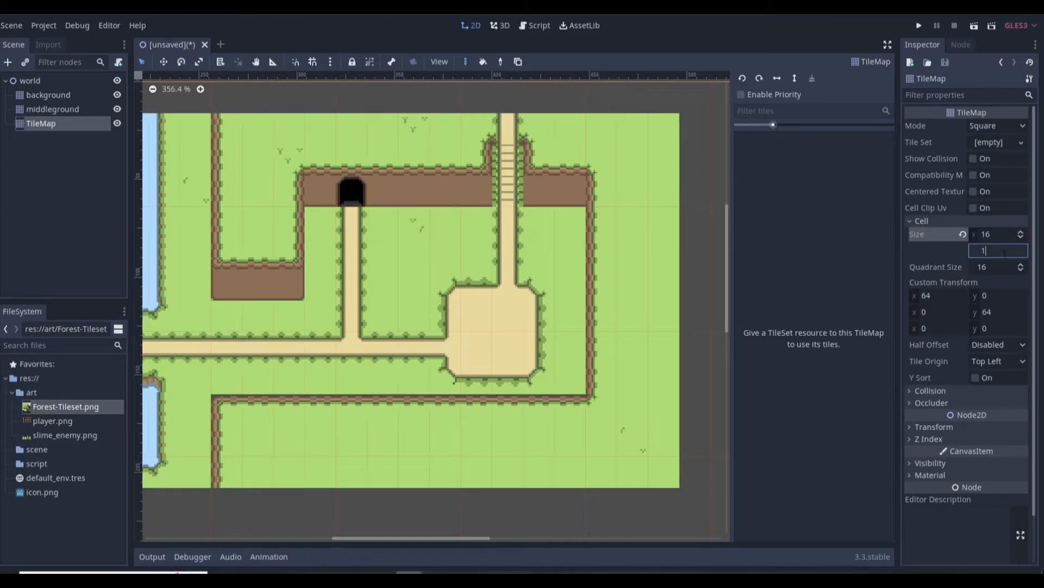
text(16)
key(Return)
- Rename the new TileMap node to foreground
double_click(39, 124)
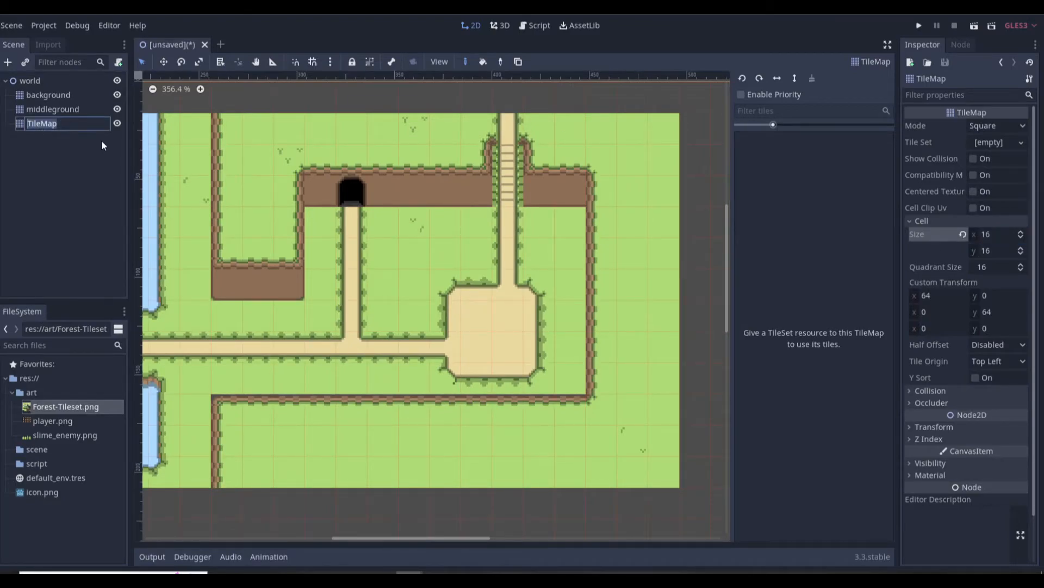
text(foreground)
key(Return)
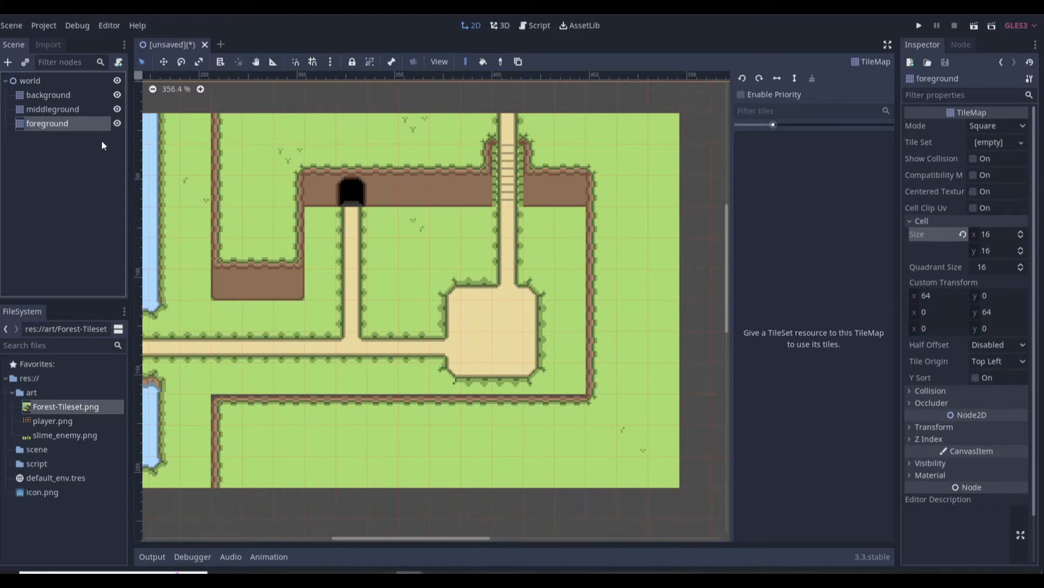
- Create a new TileSet for the foreground TileMap and add Forest-Tileset.png as its texture
click(992, 142)
click(993, 157)
click(991, 140)
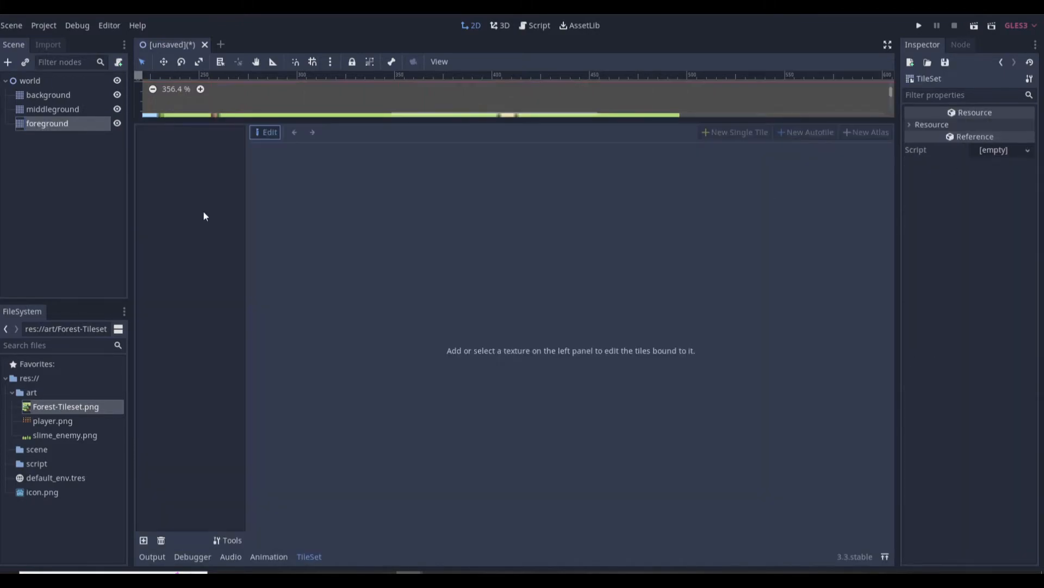
drag(54, 407, 187, 318)
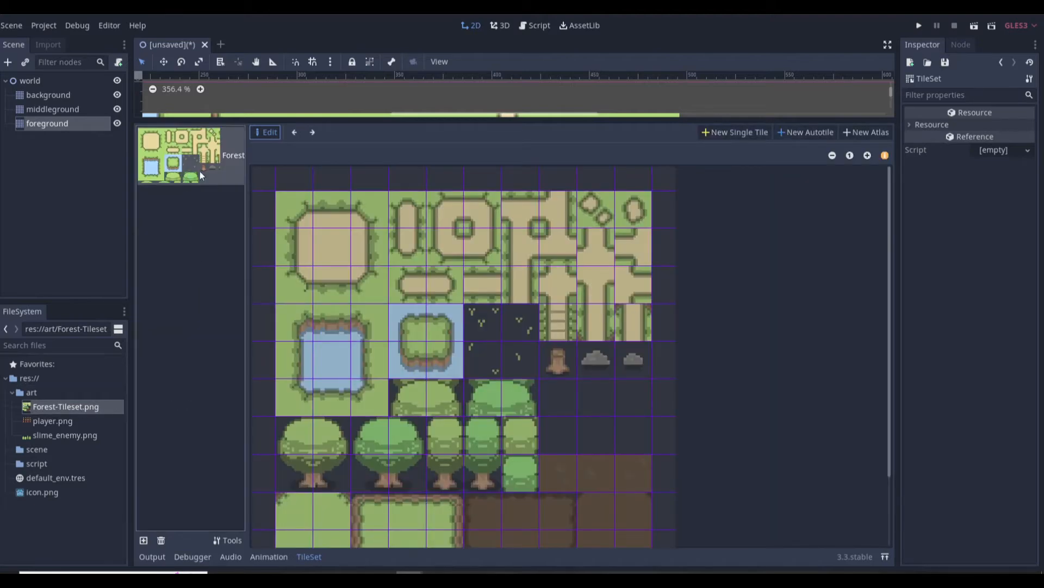
- Define single tiles, two cells wide, for the trunk halves of the light and dark large trees
click(731, 136)
scroll(540, 321, down, 3)
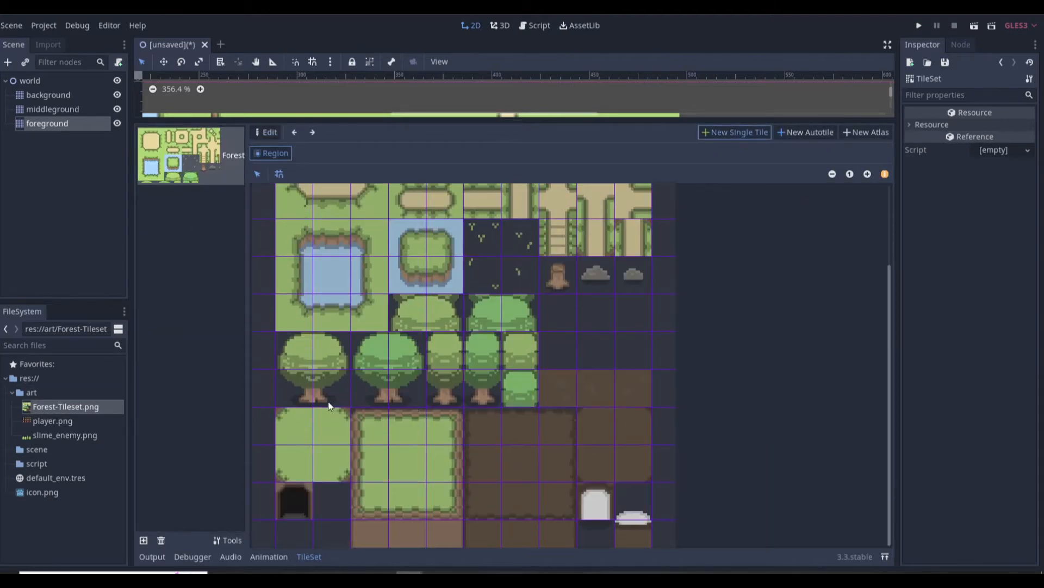
drag(280, 394, 327, 388)
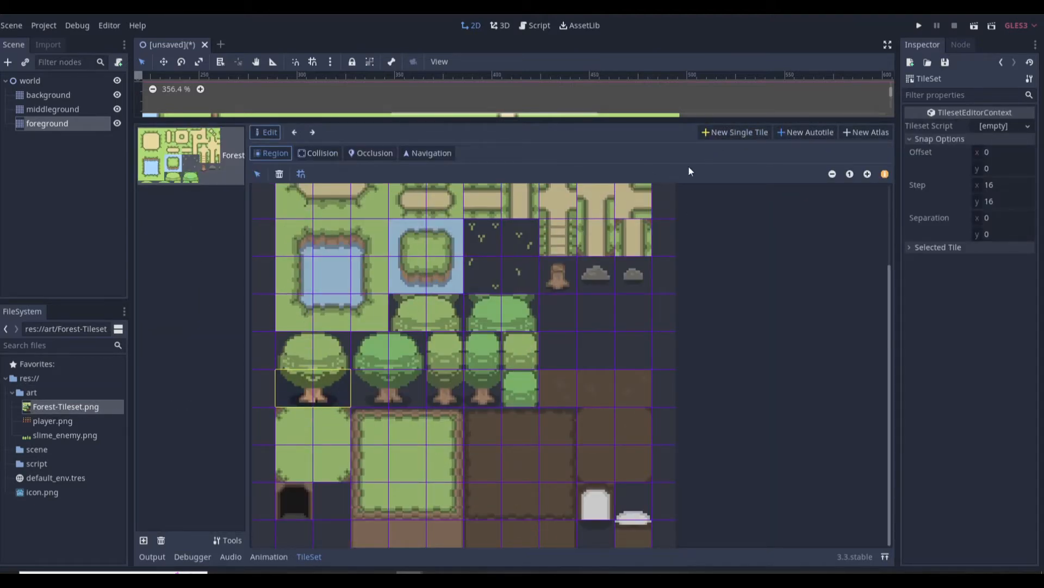
click(729, 132)
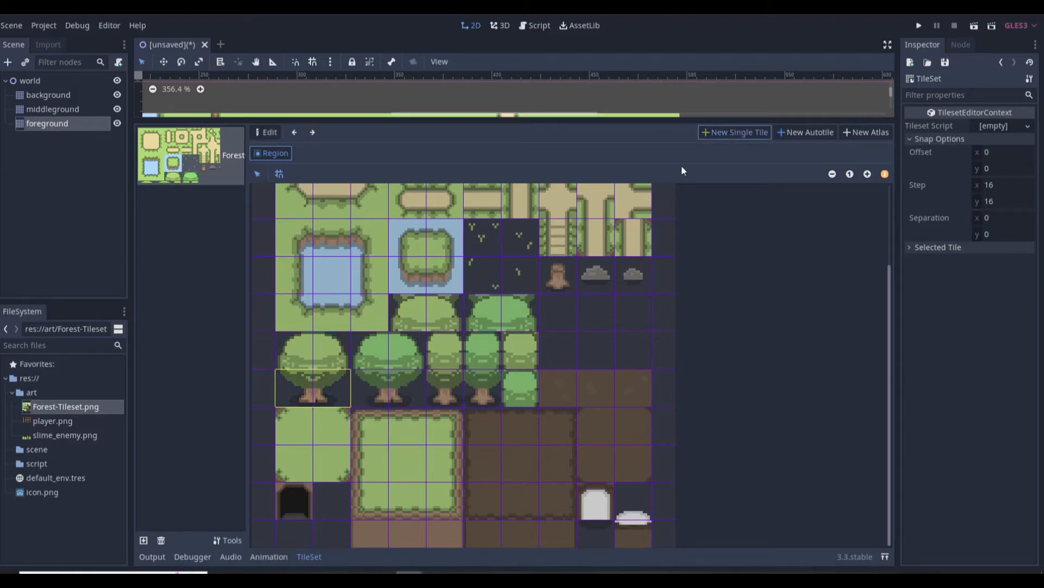
drag(406, 384, 407, 382)
- Define two-cell-wide single tiles for the crowns of both large trees and for the light and dark stacking treetops above them
click(756, 135)
drag(310, 350, 333, 352)
click(707, 133)
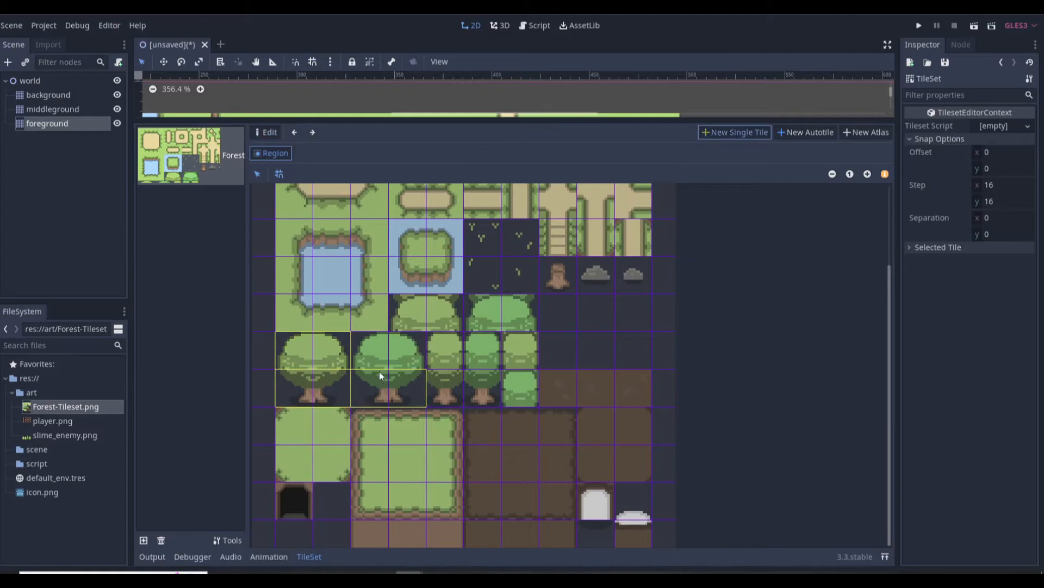
click(398, 350)
click(711, 134)
click(422, 311)
click(709, 135)
click(481, 316)
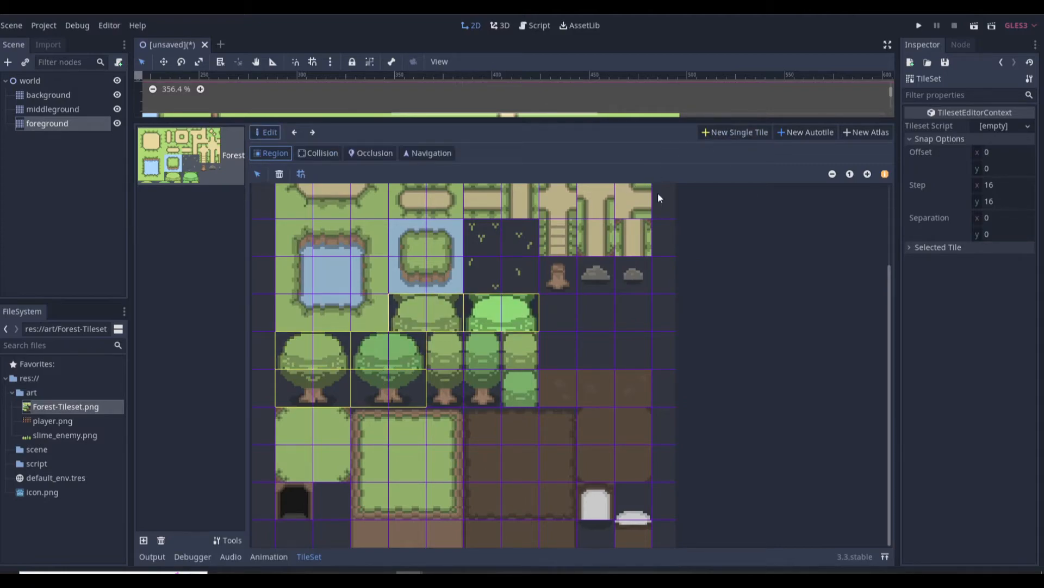
- Define one-cell single tiles for the trunk halves and crowns of the light and dark small trees
click(713, 135)
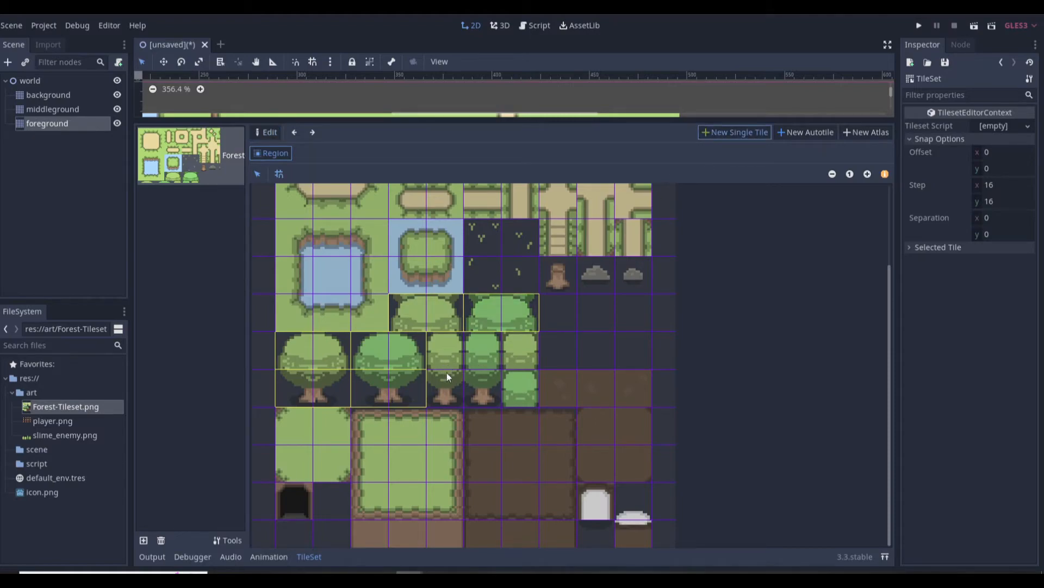
click(445, 351)
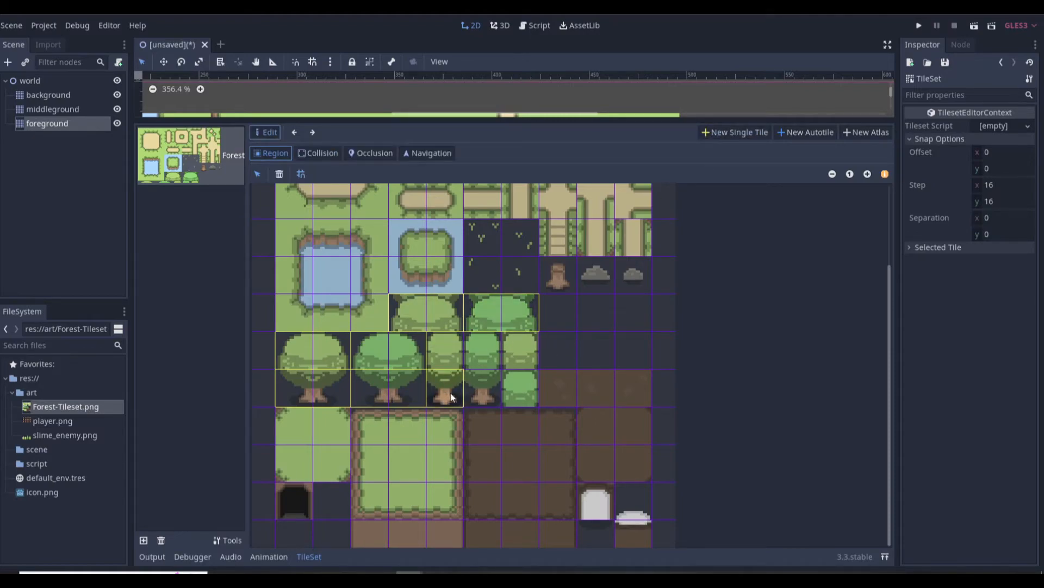
click(723, 136)
click(484, 384)
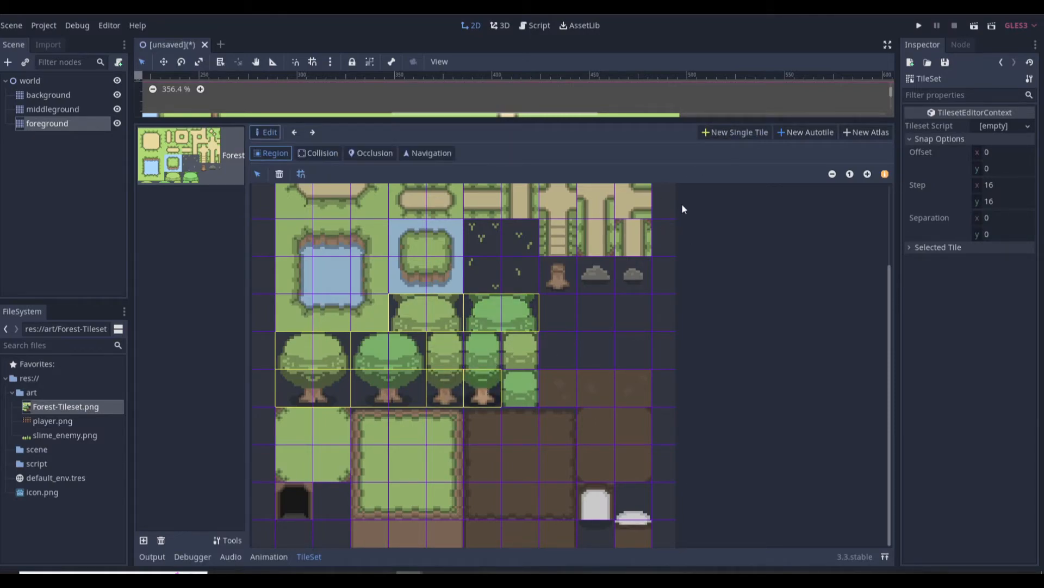
click(726, 135)
click(442, 353)
click(724, 135)
click(482, 351)
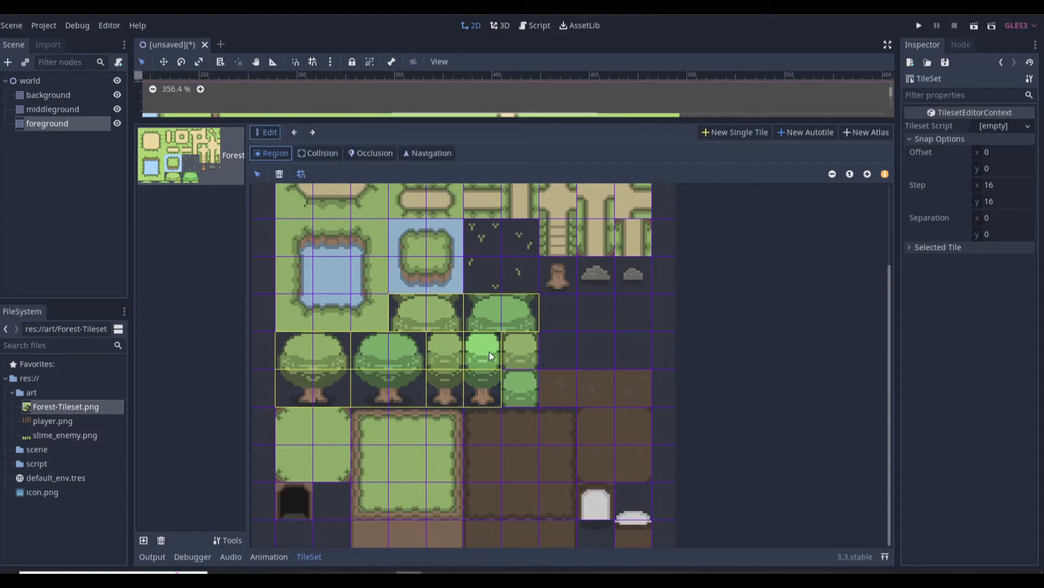
- Define single tiles for the light and dark narrow stacking treetops beside the small trees
click(713, 135)
click(518, 352)
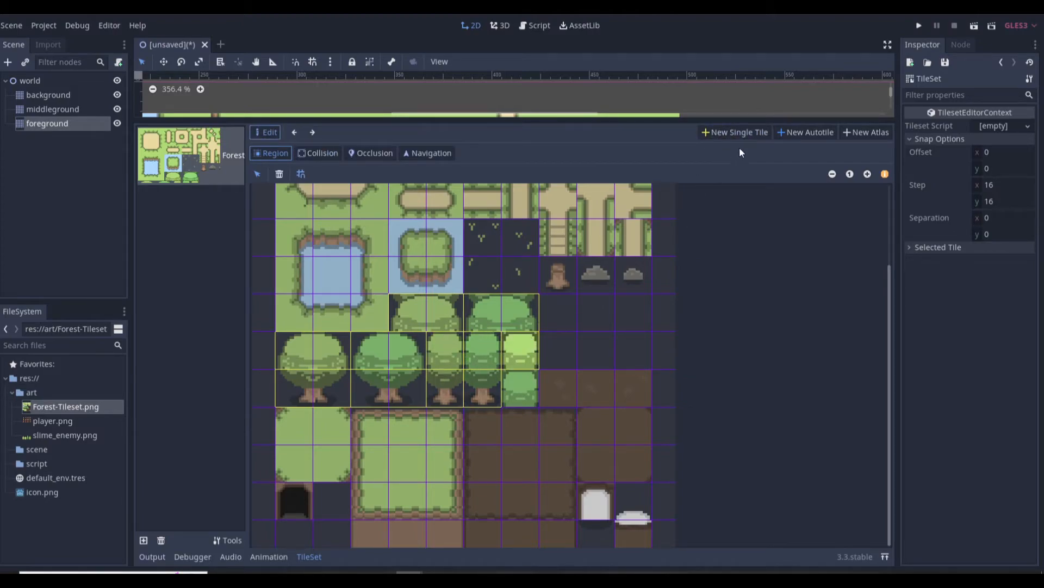
click(727, 136)
click(513, 389)
- Define single tiles for the tree stump and the two grey rocks
click(720, 137)
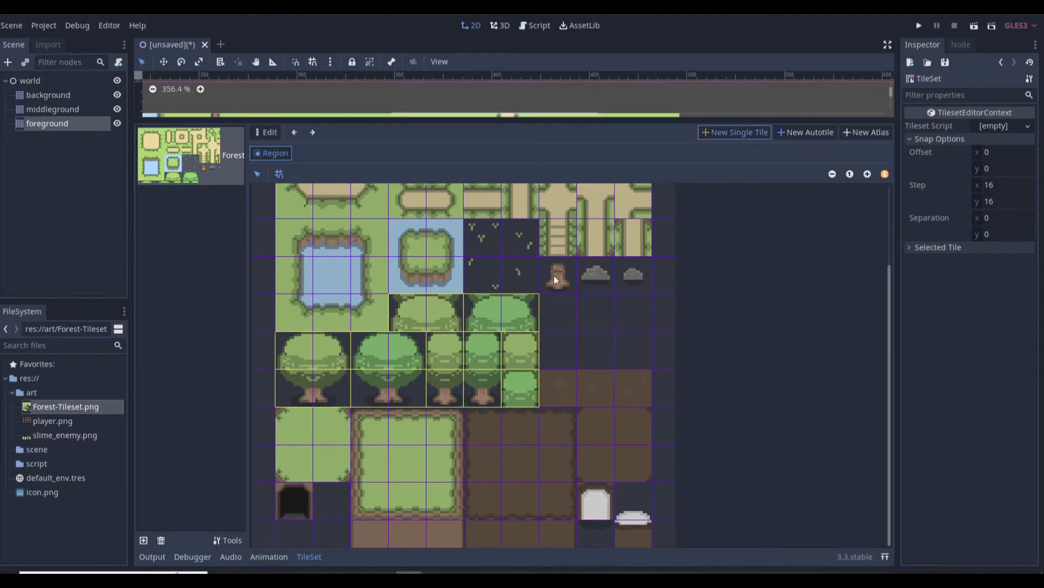
click(553, 275)
click(723, 131)
click(594, 272)
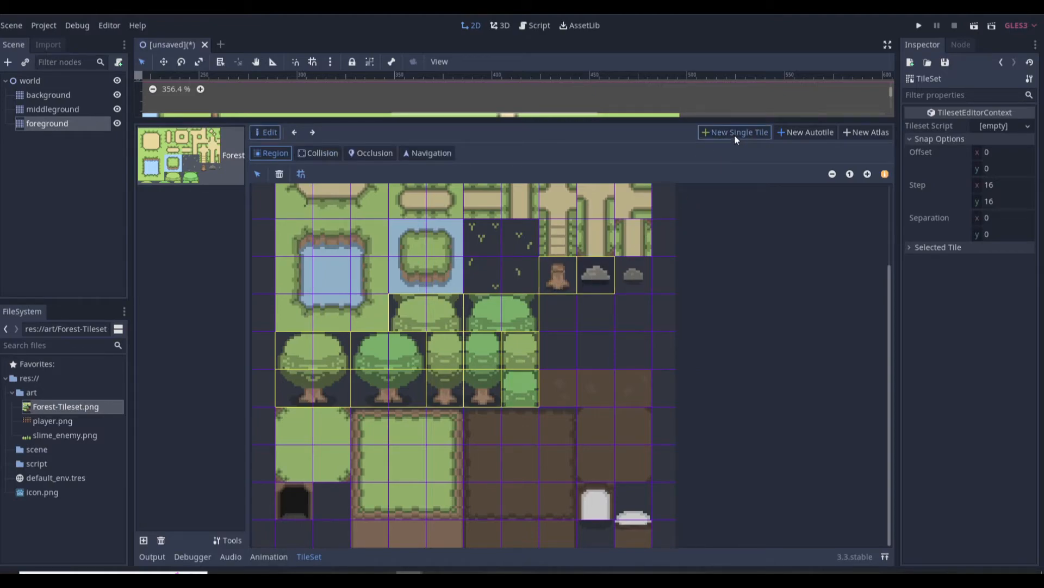
click(735, 135)
click(628, 276)
click(731, 135)
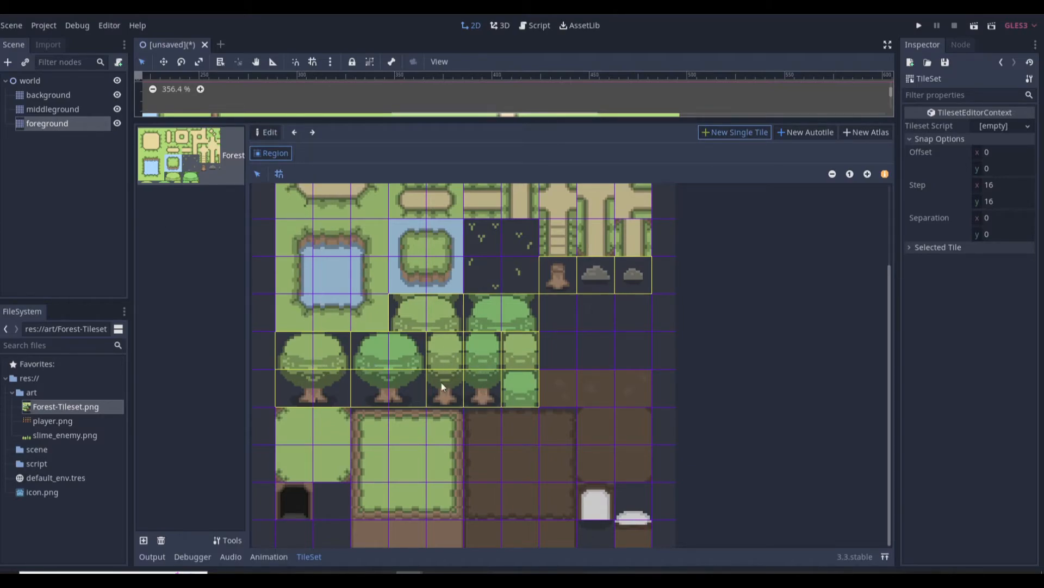
- On the foreground TileMap, paint a light large trunk at cell 29, 7, stacking treetops up to 29, 2, and a crown above
click(42, 124)
scroll(566, 285, down, 2)
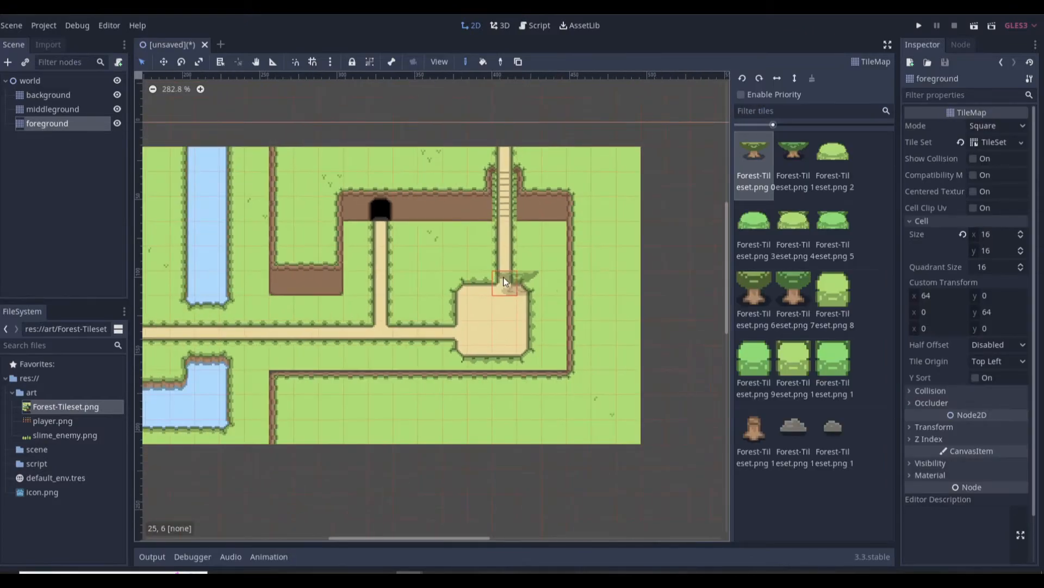
scroll(566, 285, up, 1)
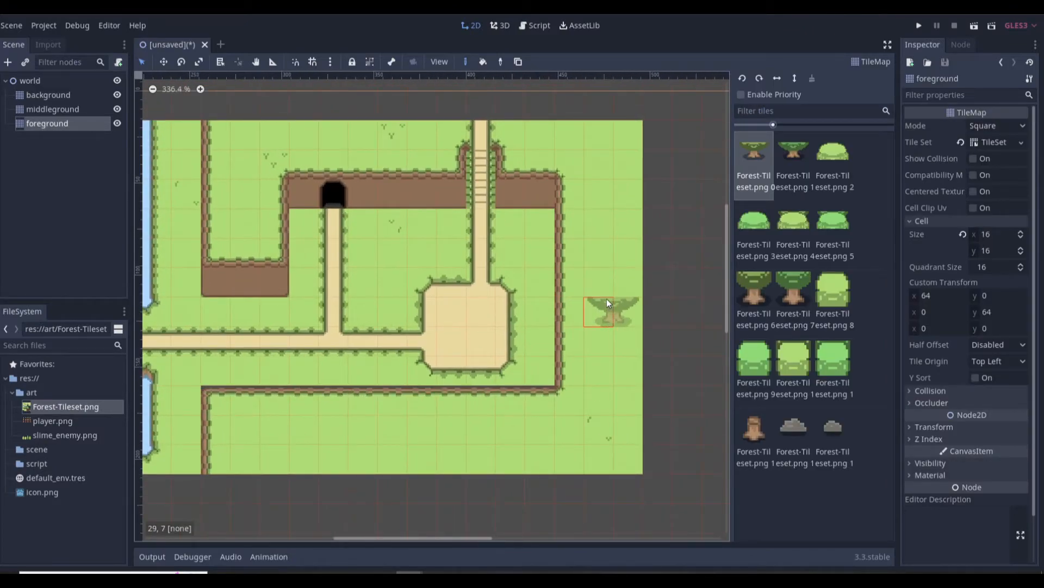
click(606, 298)
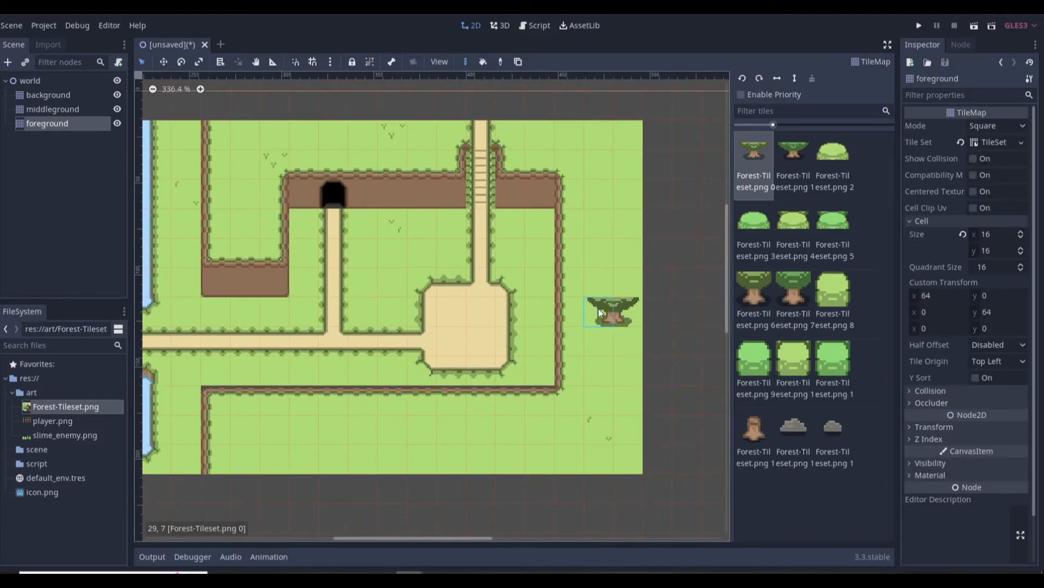
click(800, 224)
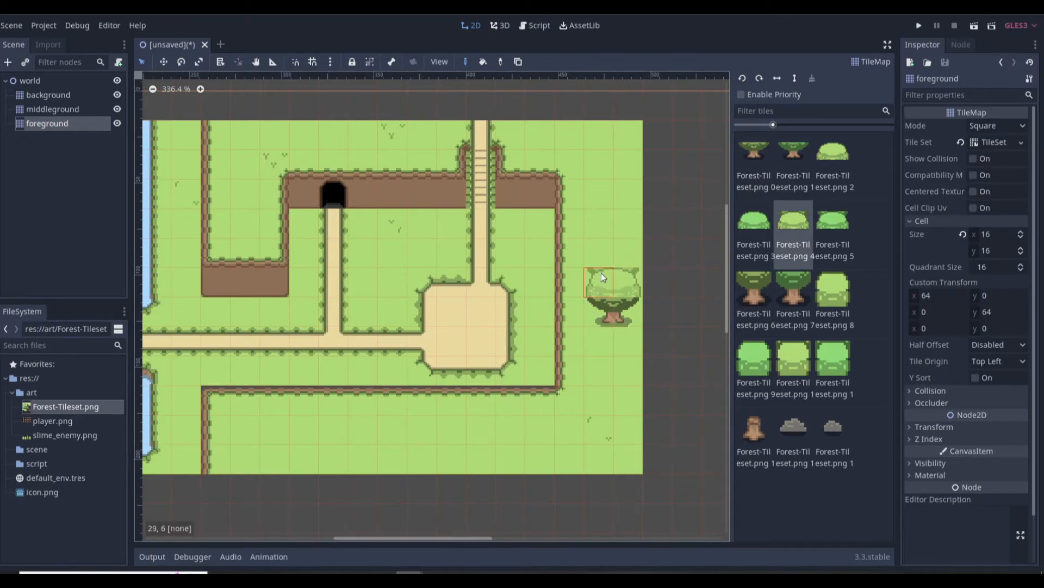
drag(601, 273, 605, 175)
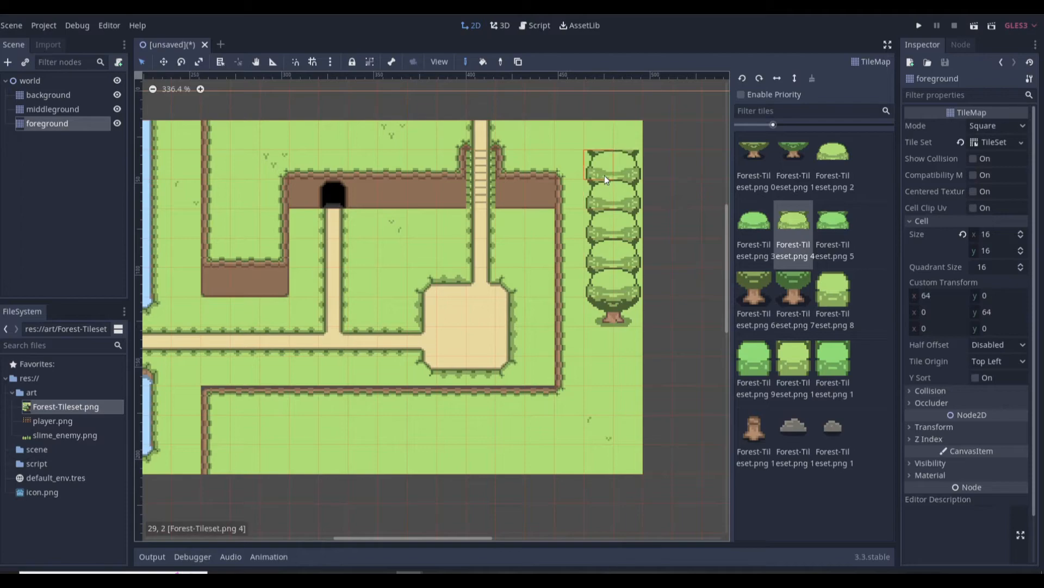
click(844, 150)
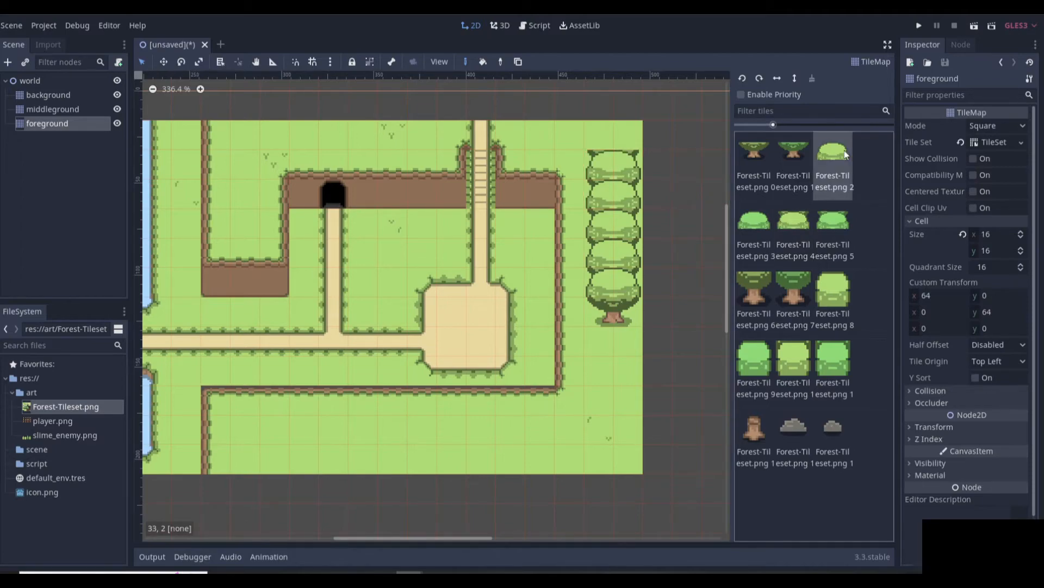
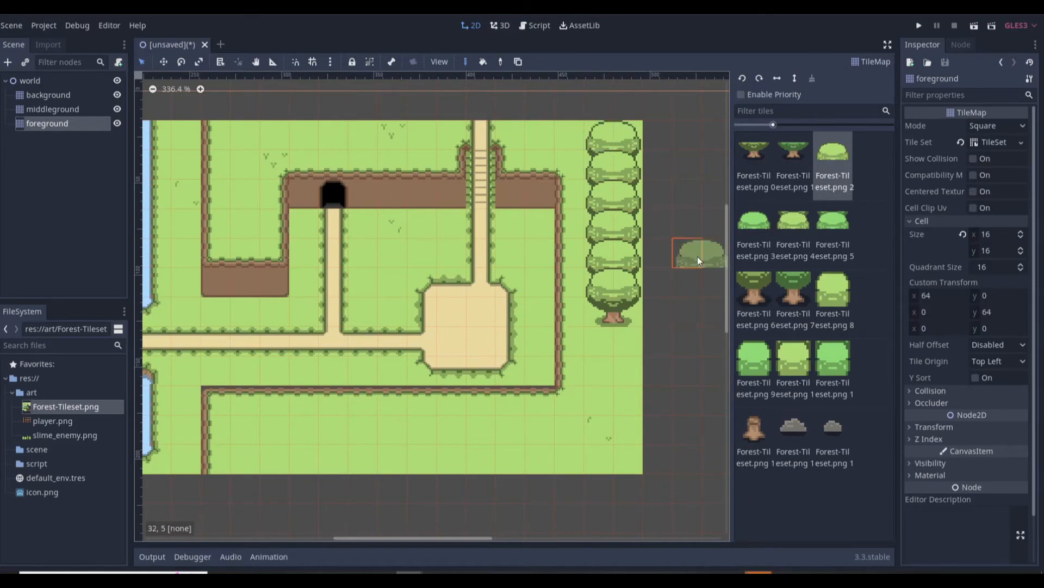
- Place a dark small tree at the cliff's lower corner, with its trunk at cell 27, 10 and its crown directly above
scroll(697, 256, down, 2)
scroll(501, 380, up, 3)
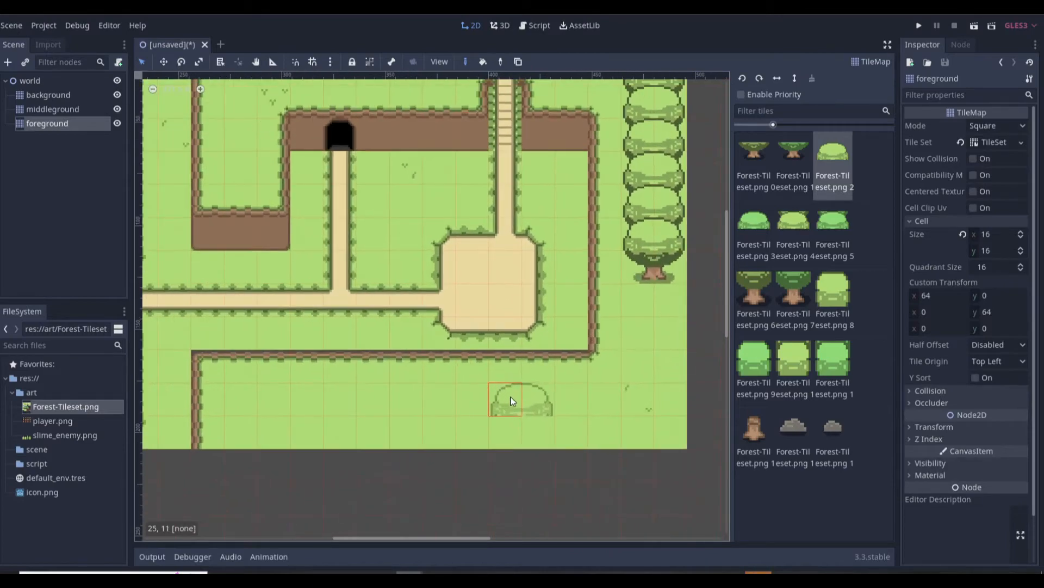
click(789, 287)
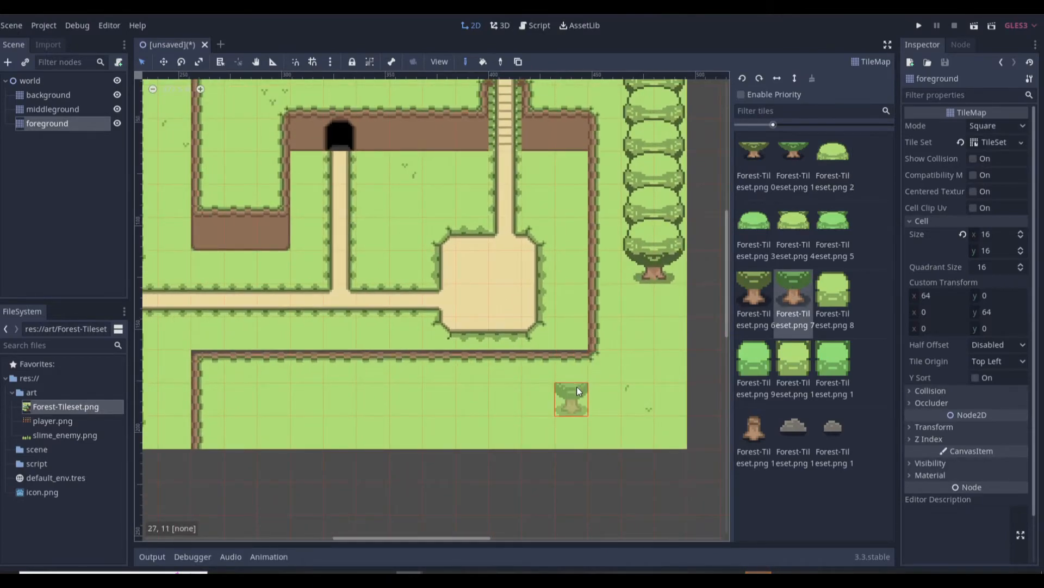
click(574, 371)
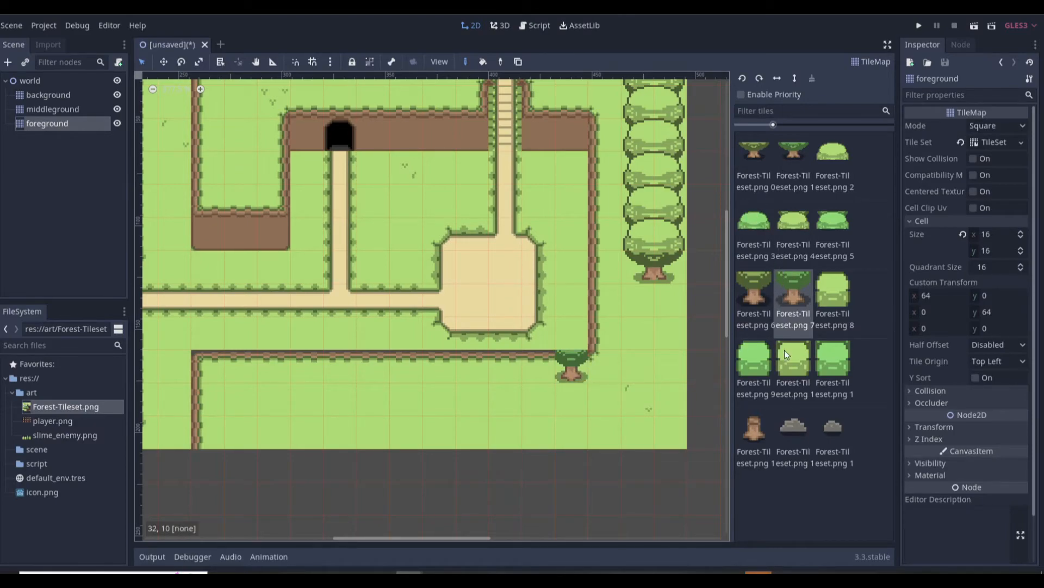
click(756, 372)
click(572, 334)
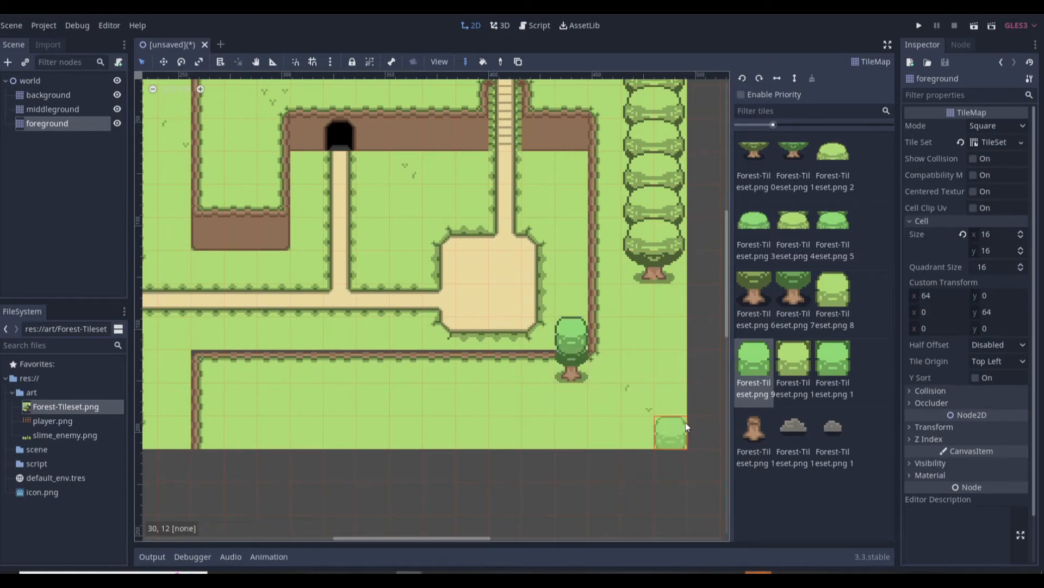
- Place a second dark small tree below the cliff, with its trunk at cell 24, 11 and its crown directly above
click(793, 297)
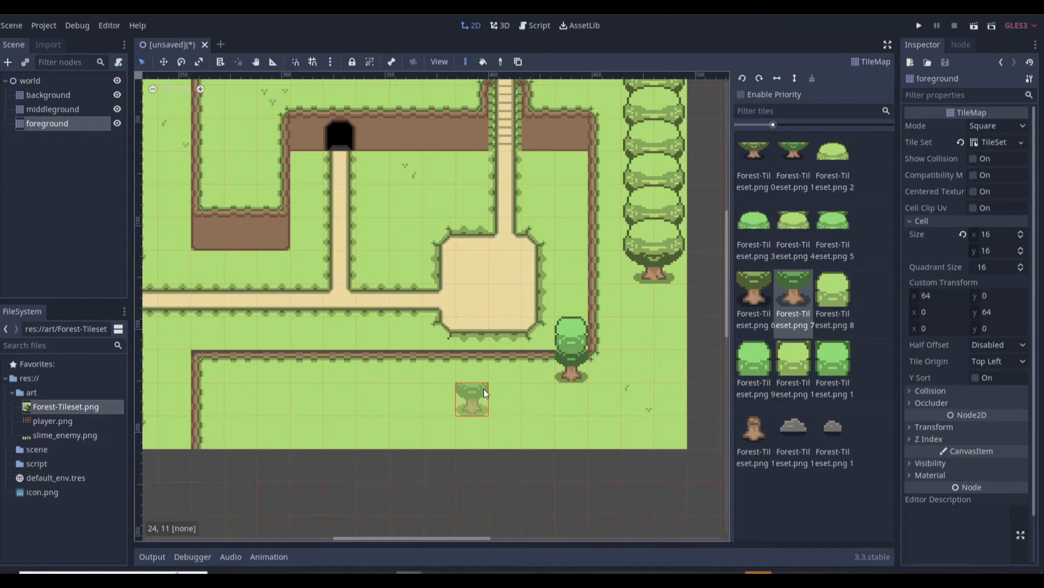
click(485, 388)
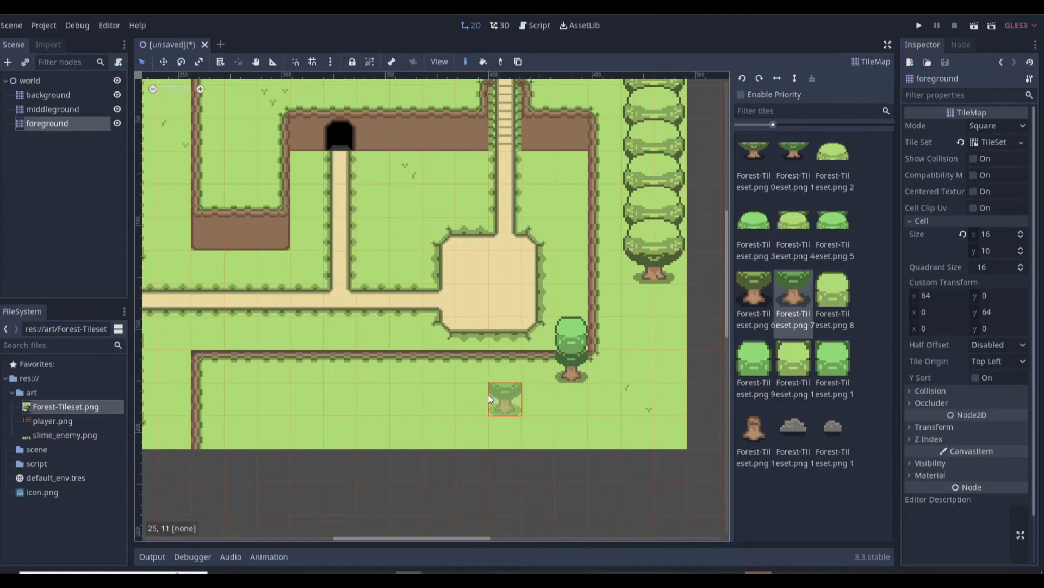
click(754, 363)
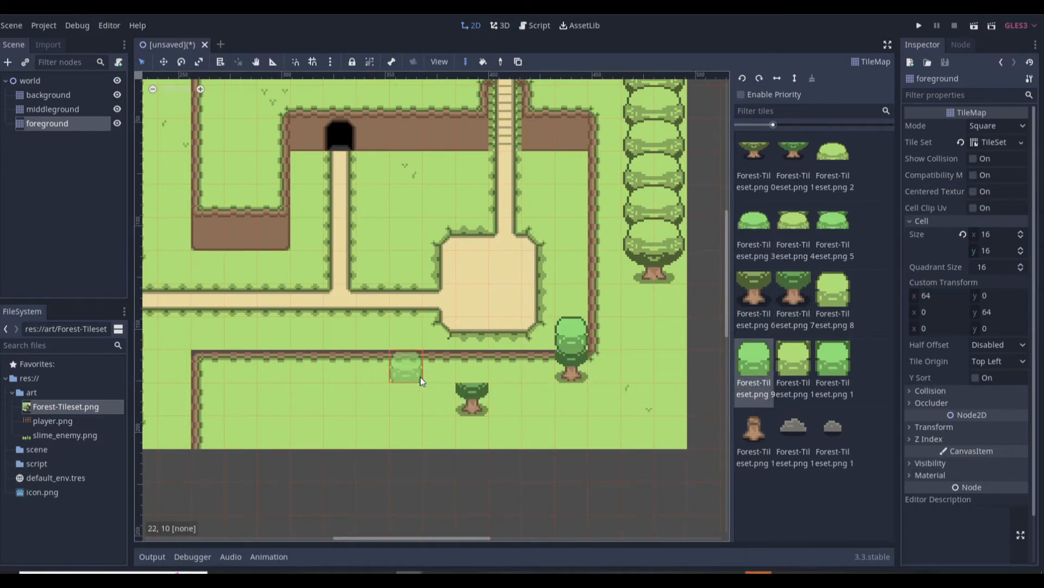
click(472, 367)
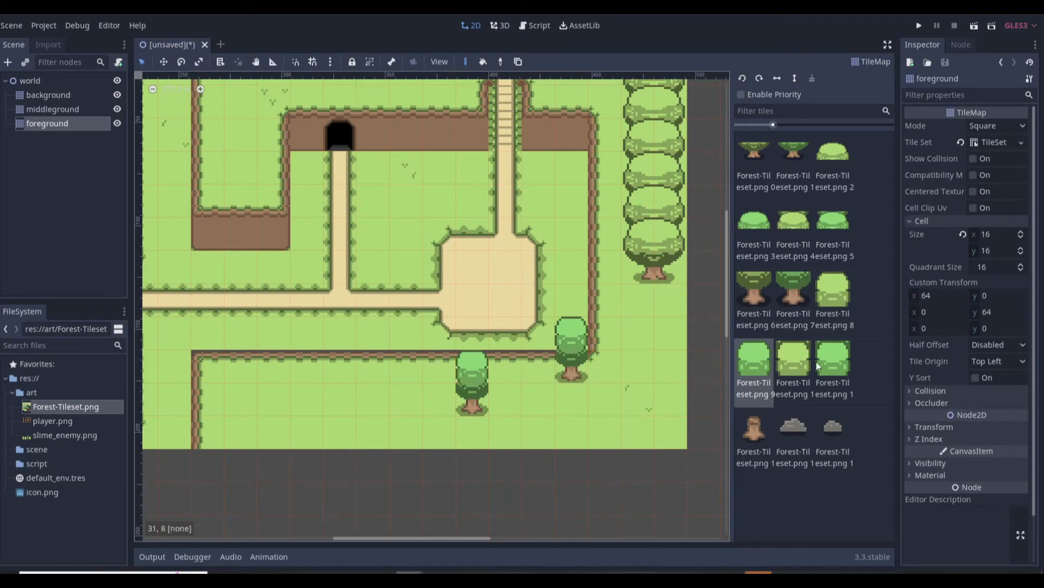
- Start a tree cluster below the cliff with light small treetops at cells 17, 12 and 19, 12 and a light crown at 20, 12
click(795, 363)
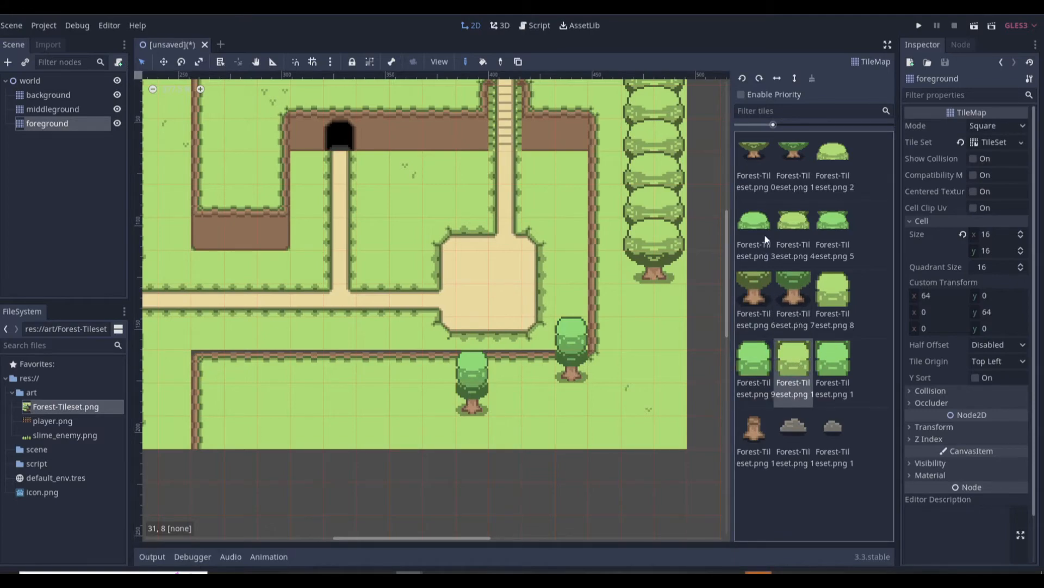
click(770, 297)
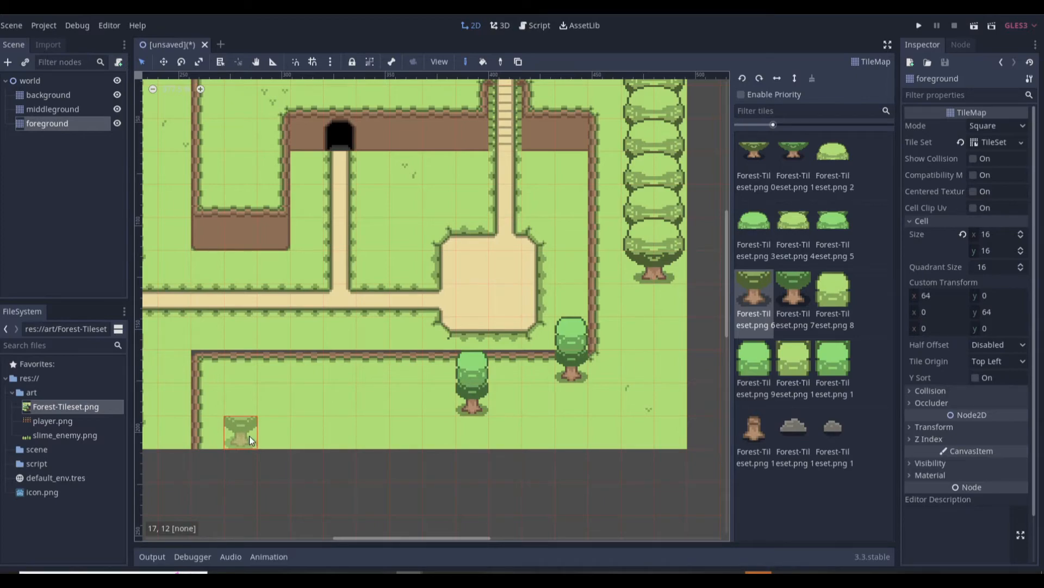
click(794, 360)
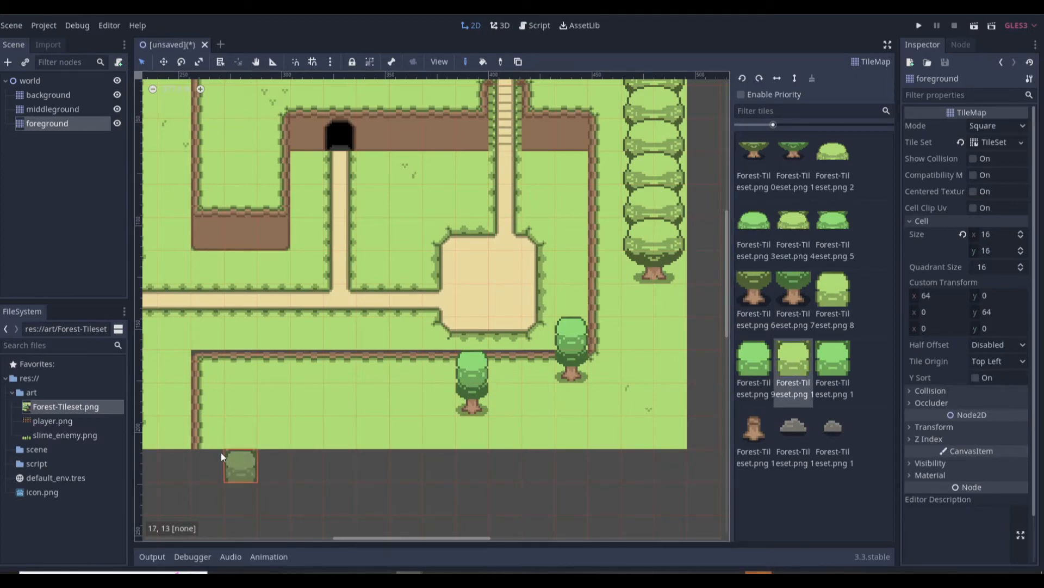
click(256, 425)
click(305, 436)
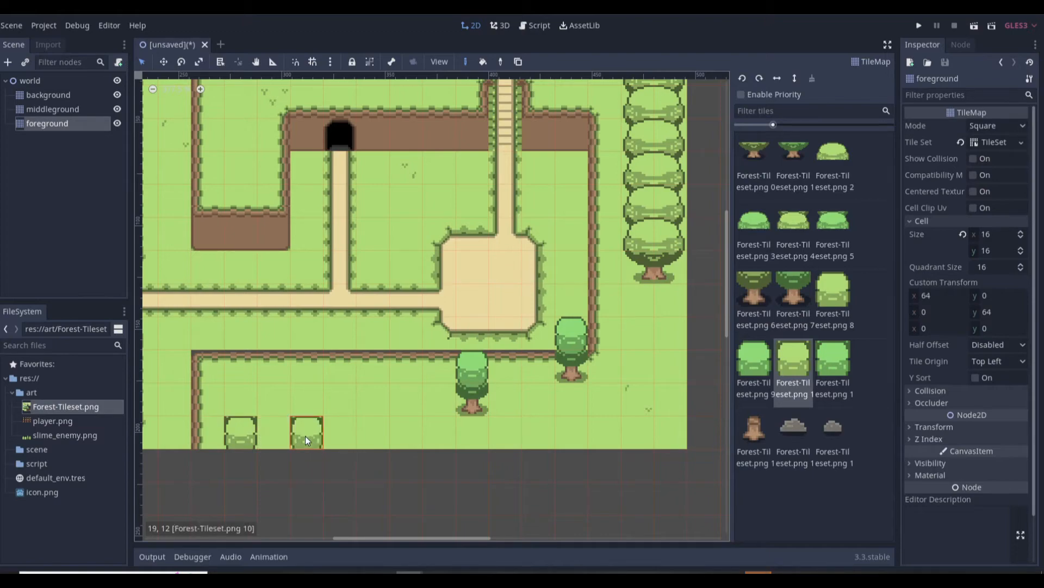
click(824, 295)
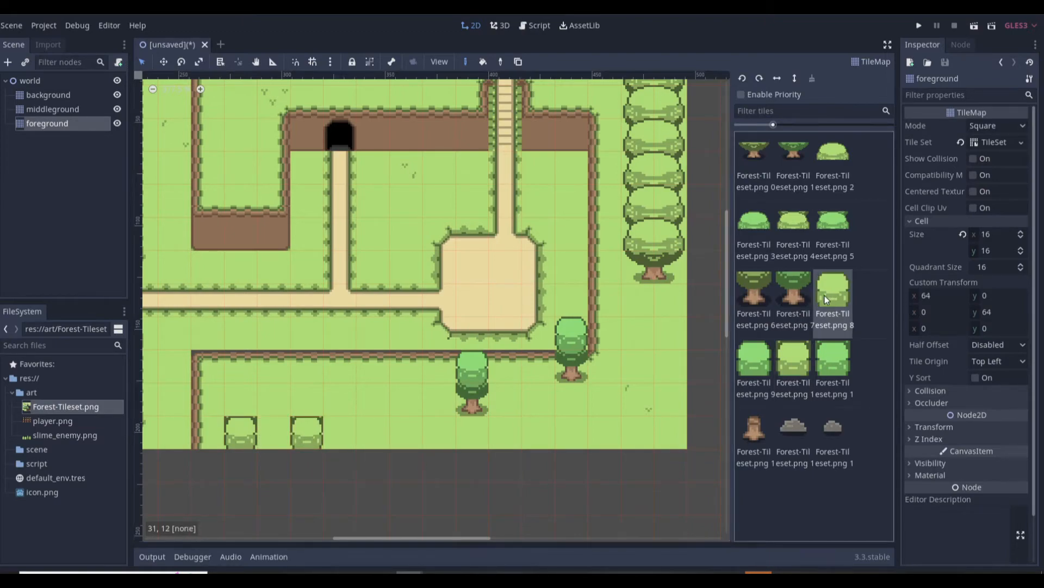
click(340, 433)
- Build the cluster upward with a light small treetop at cell 19, 11 and a light small crown at 17, 11
click(789, 356)
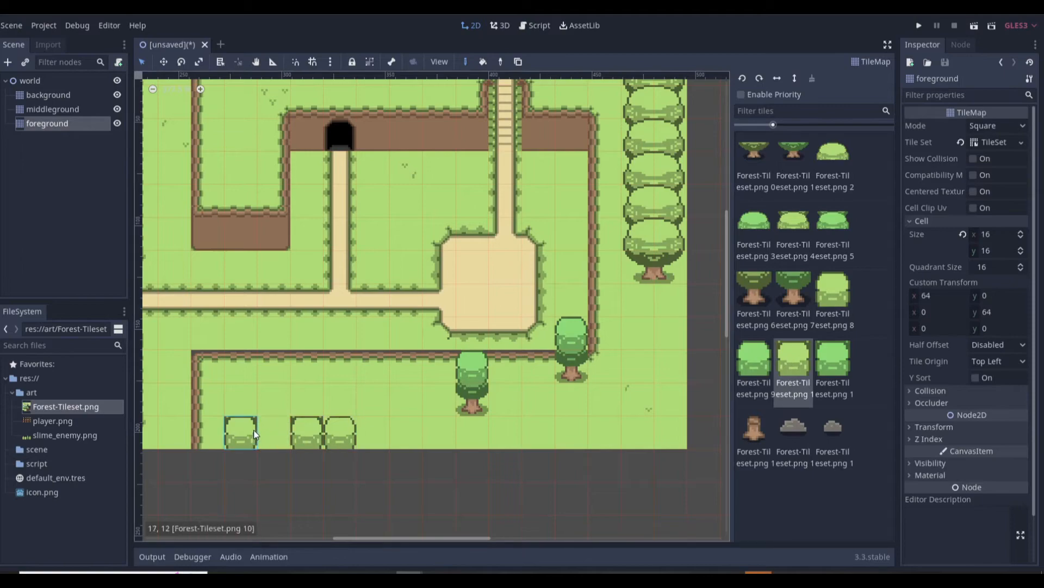
click(314, 401)
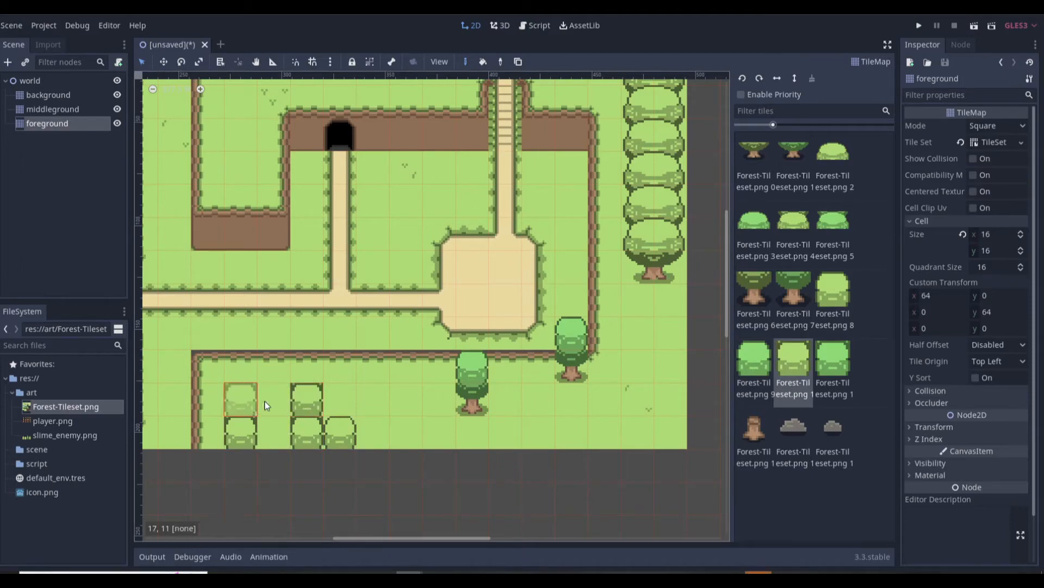
click(832, 291)
click(241, 400)
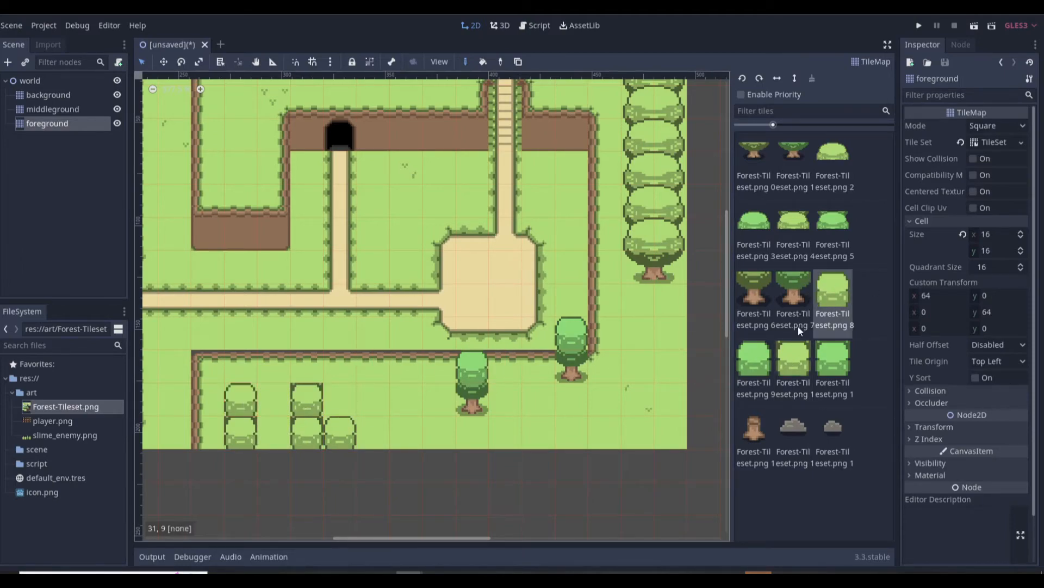
- Top the cluster with light small crowns at cells 19, 10 and 18, 10, and fill cell 18, 11 with a light treetop
click(793, 359)
click(841, 291)
click(316, 372)
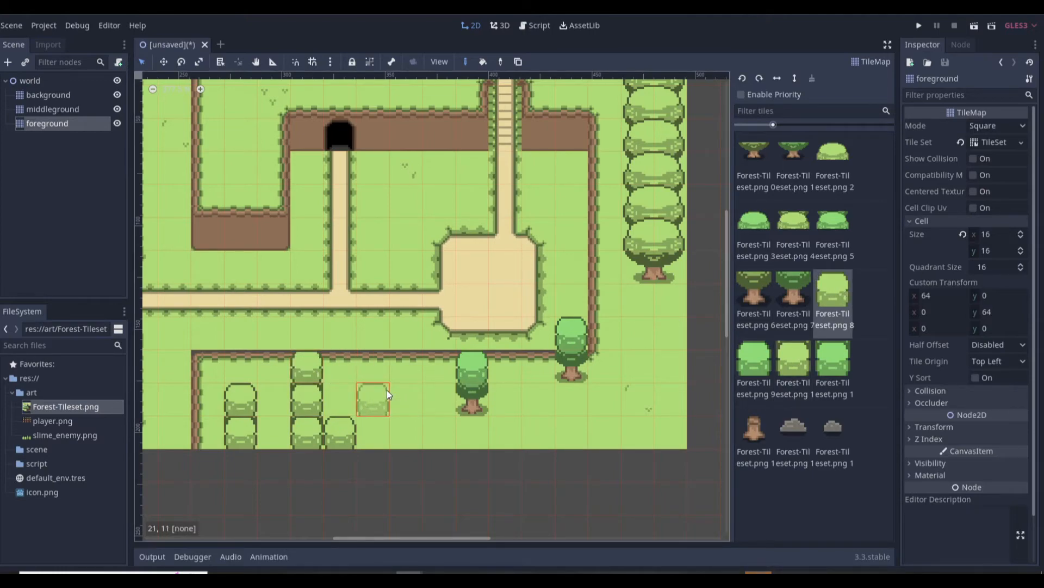
click(276, 376)
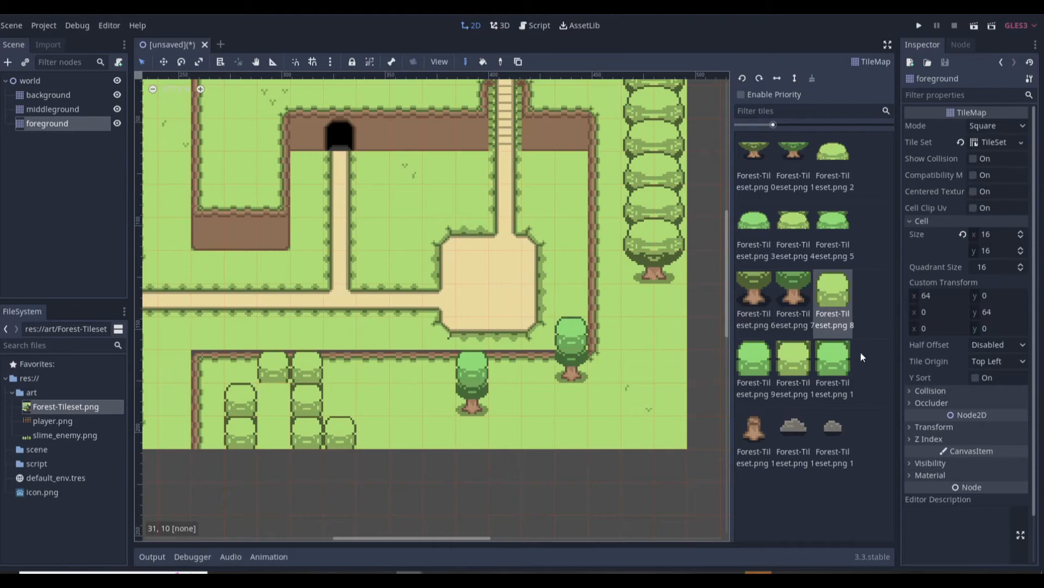
click(794, 364)
click(274, 400)
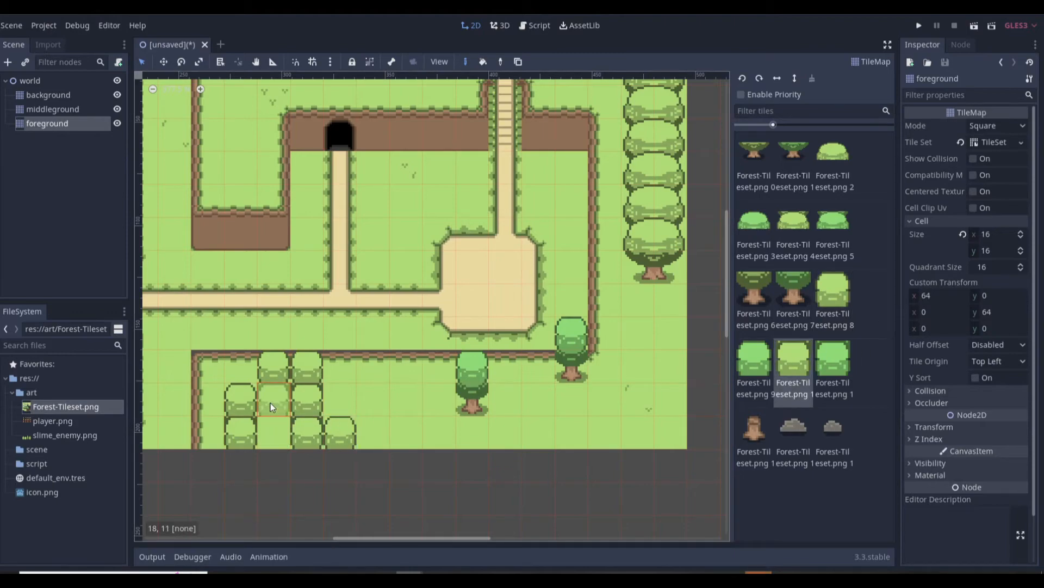
click(831, 375)
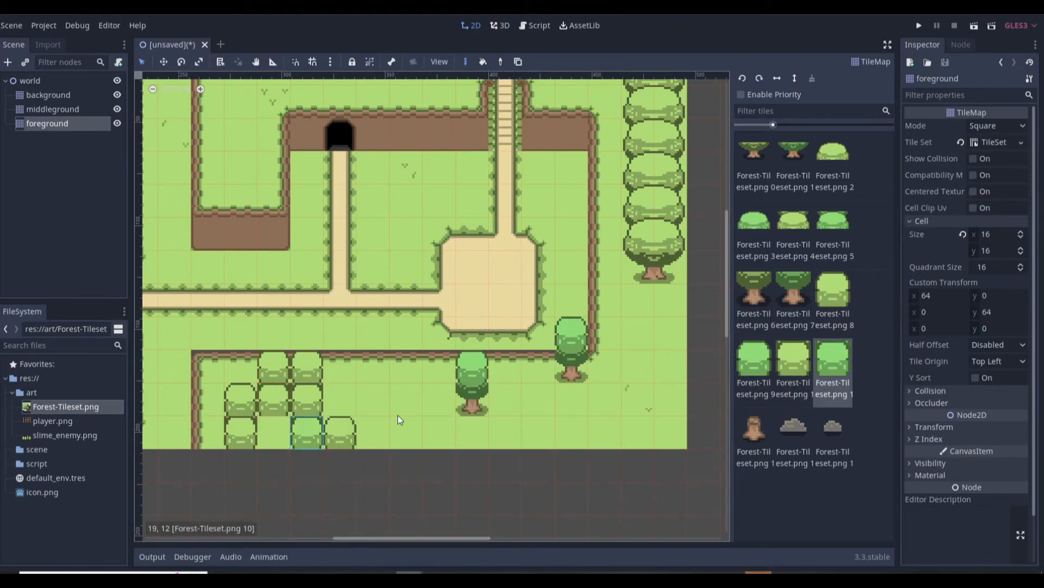
click(753, 362)
click(288, 433)
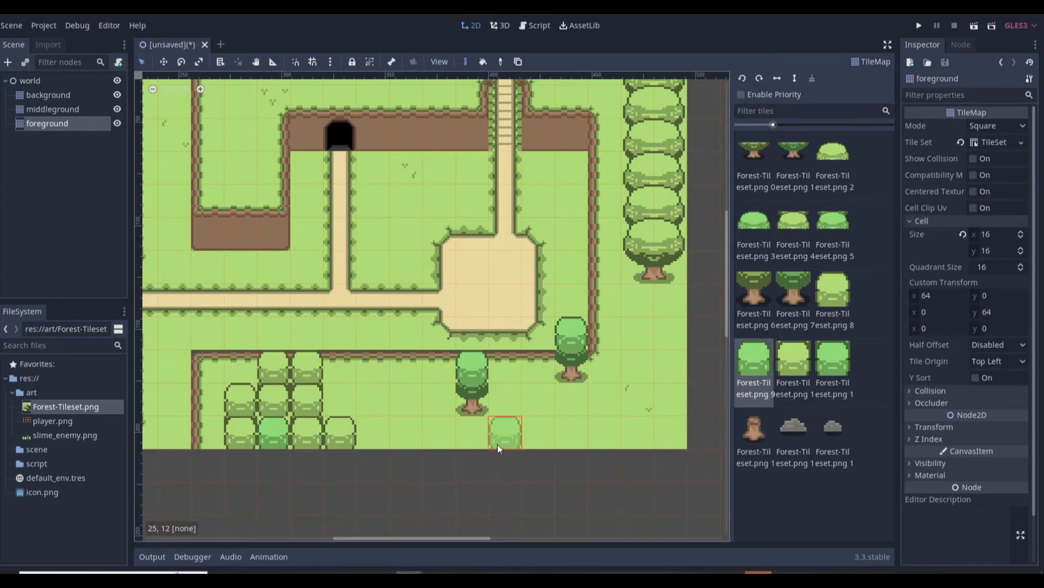
right_click(270, 444)
- Fill the gap in the cluster at cell 18, 12 with the dark small treetop tile
click(839, 367)
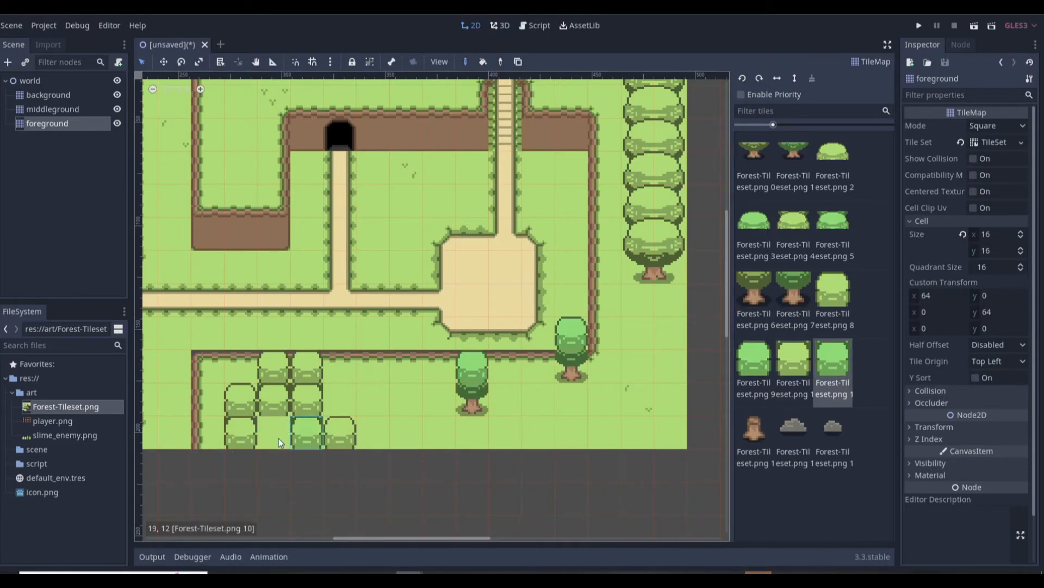
click(278, 440)
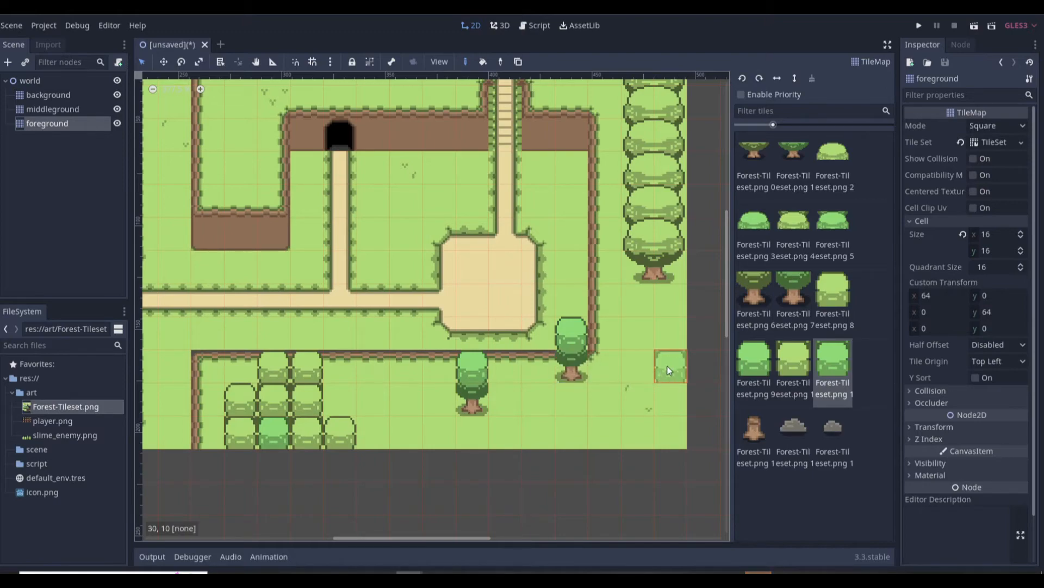
- Extend the cluster with light small treetops at cells 21, 12, 22, 12 and 22, 11, capped by crowns at 22, 10 and 21, 11
click(793, 368)
drag(324, 436, 400, 426)
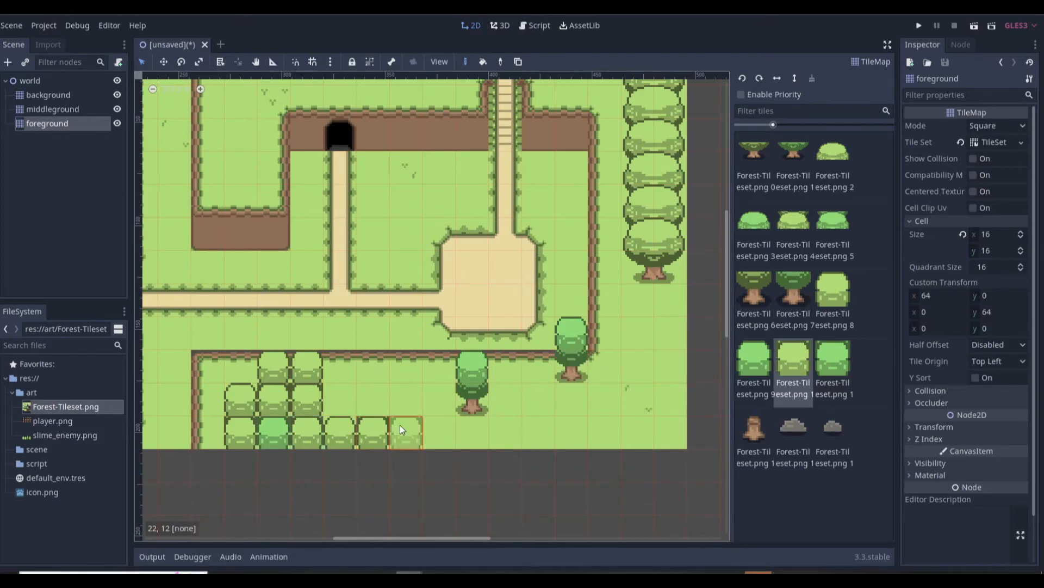
click(406, 399)
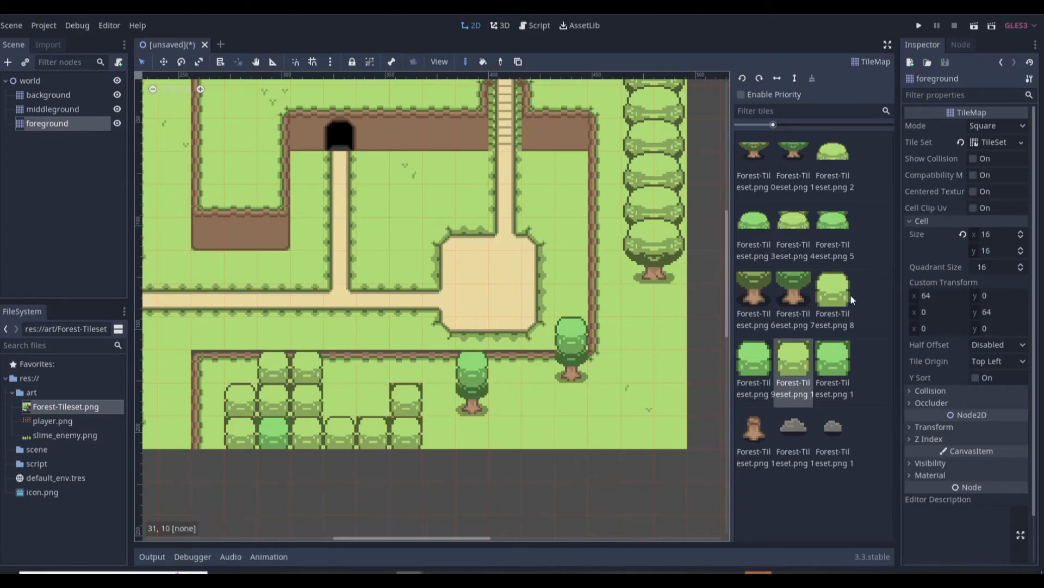
click(846, 296)
click(408, 370)
click(375, 396)
- Place the tree stump on the grass above the cave entrance at cell 20, 1
scroll(570, 380, down, 2)
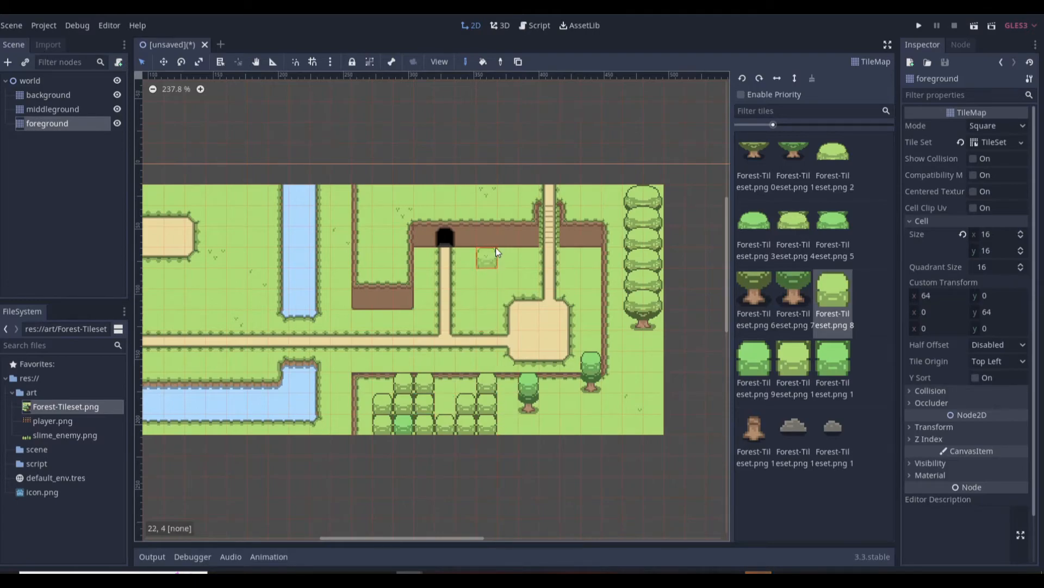
scroll(469, 184, up, 2)
click(753, 437)
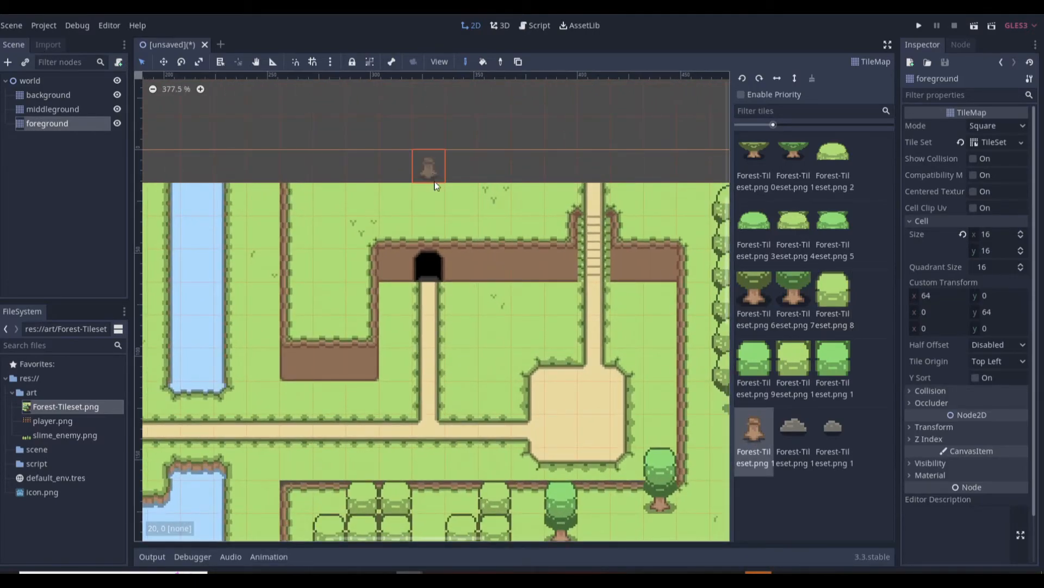
click(428, 202)
- Place a light small tree on the grass beside the cave cliff, with its trunk at cell 17, 3 and its crown at 17, 2
click(754, 294)
click(348, 292)
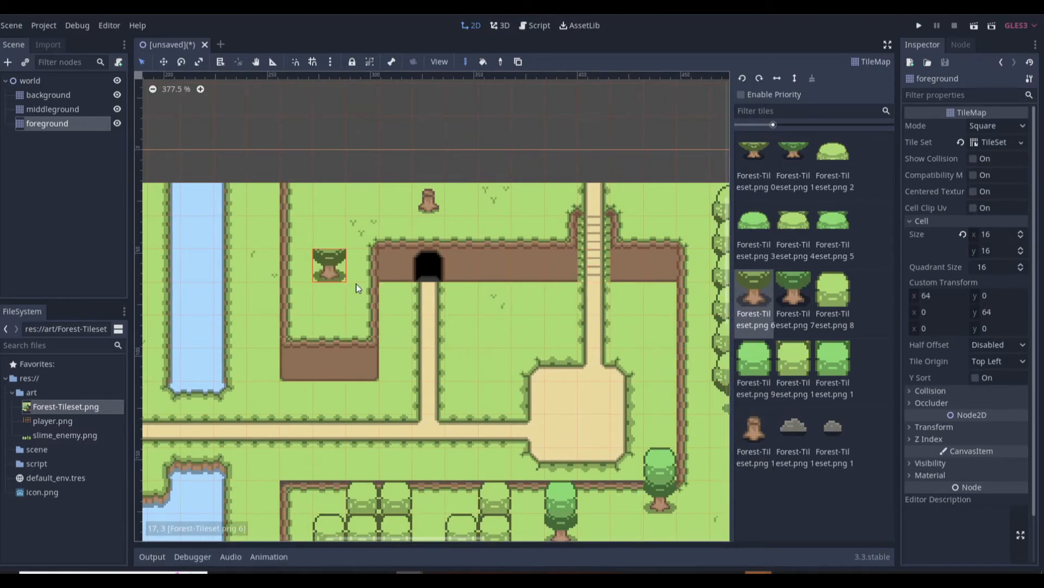
click(818, 294)
click(339, 237)
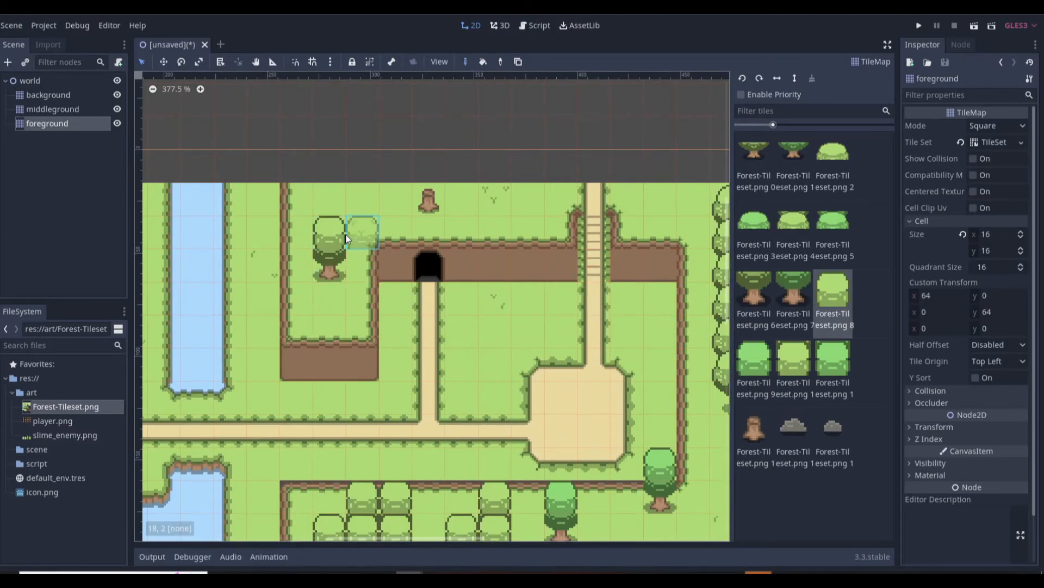
- Place a light small tree beside the sandy clearing, with crown at cell 22, 6 and trunk at 22, 7, and a lone light crown at 25, 9
scroll(503, 308, down, 8)
scroll(502, 363, up, 7)
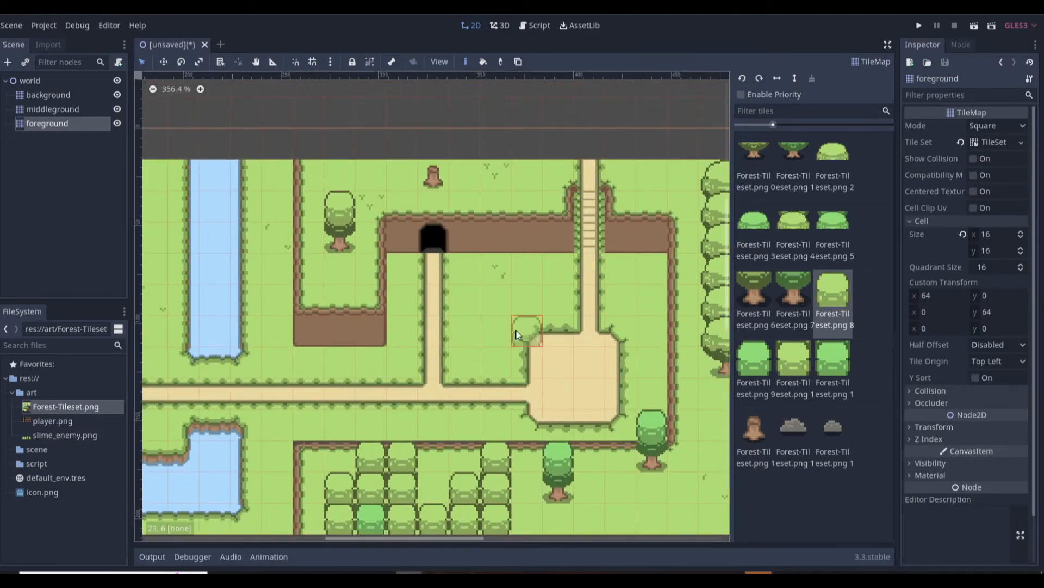
click(494, 329)
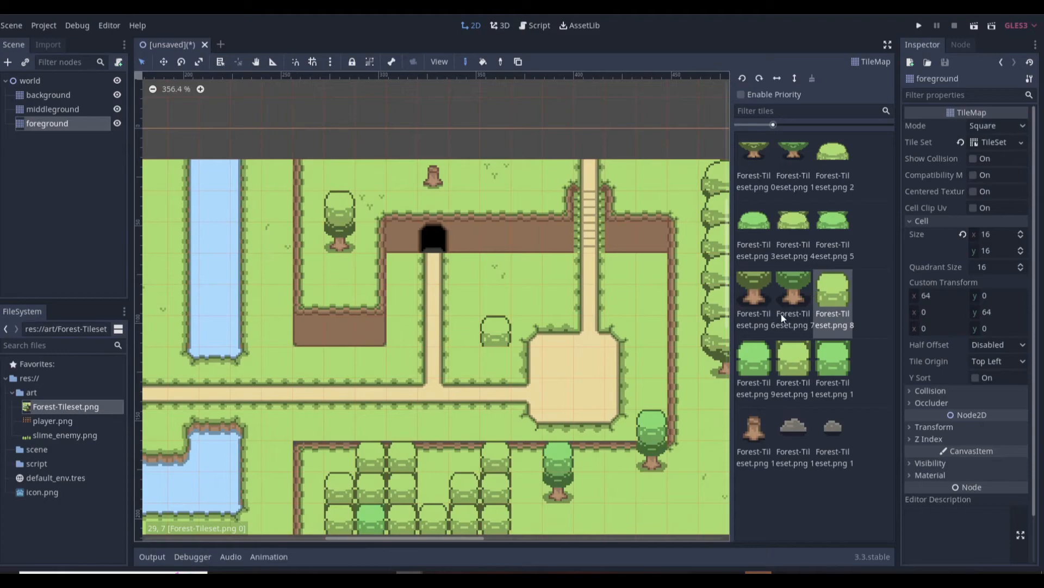
click(754, 298)
click(496, 361)
click(833, 326)
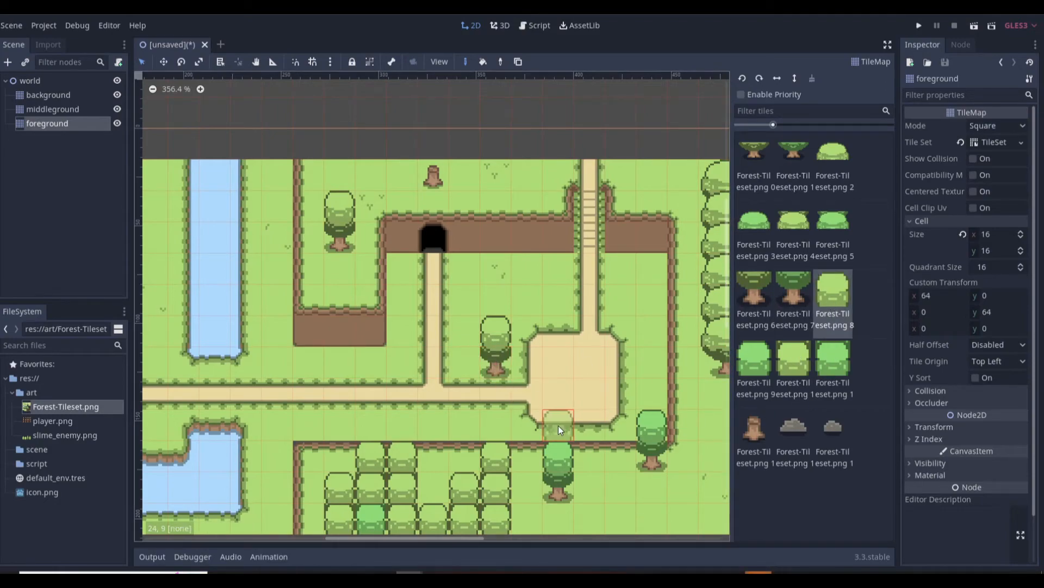
click(582, 426)
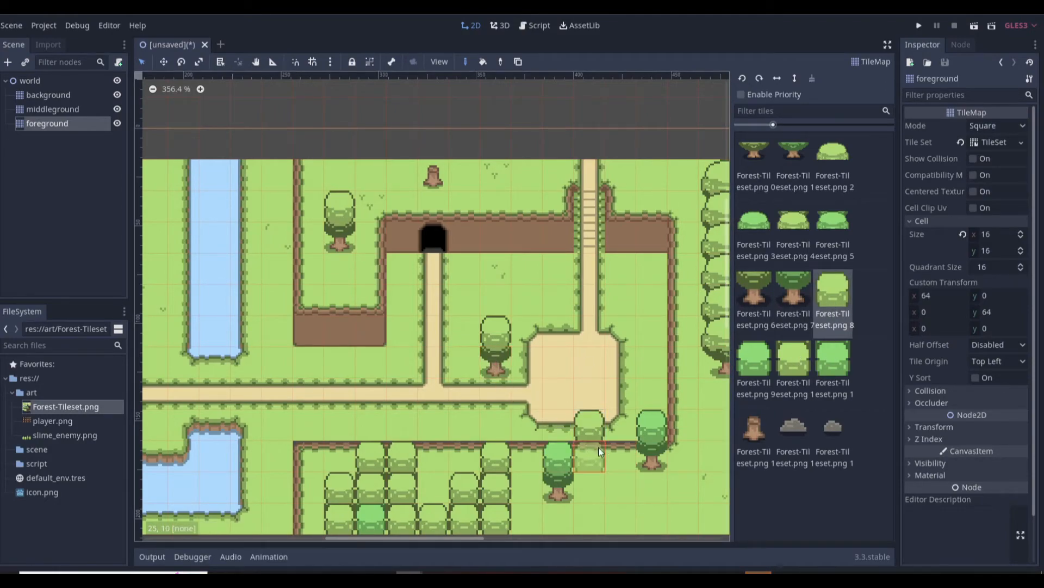
- Place the large grey rock at cell 26, 5 above the sandy clearing and the small grey rock at cell 16, 7
scroll(455, 403, down, 8)
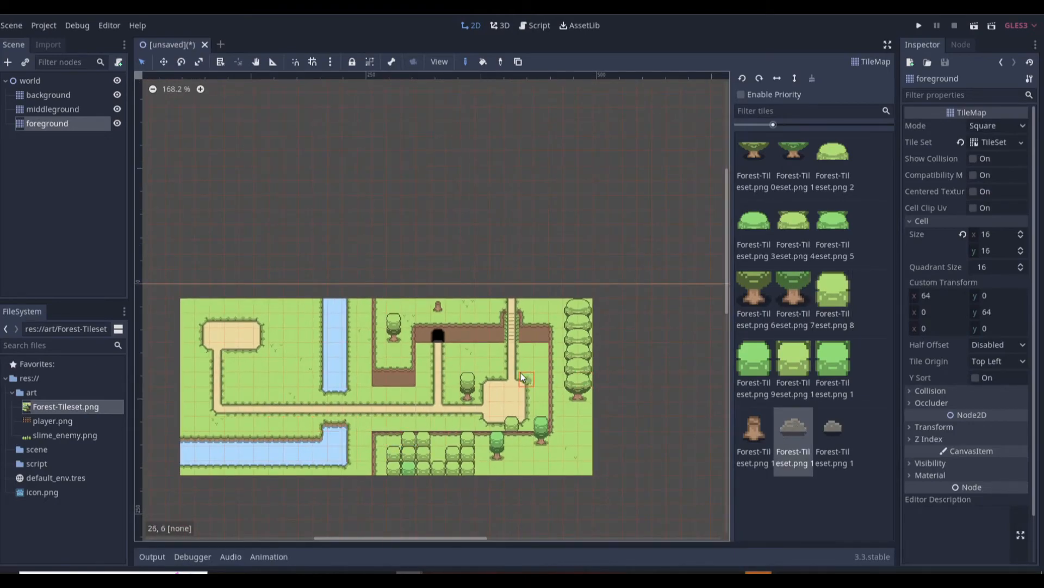
scroll(521, 374, up, 4)
click(826, 424)
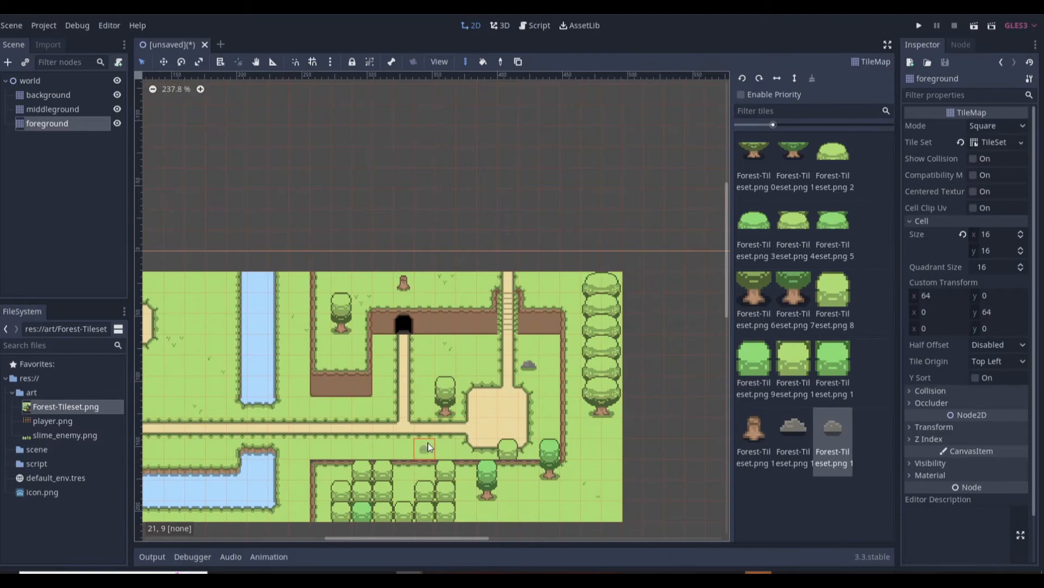
scroll(370, 443, down, 4)
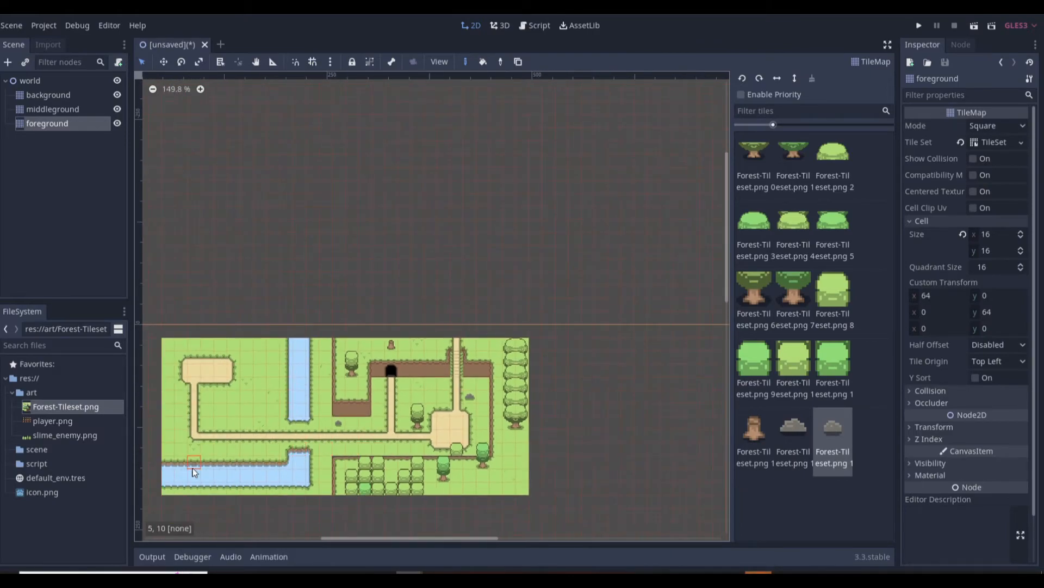
- Place a light small tree overlapping the long horizontal path, with its crown at cell 11, 8 and its trunk at 11, 9
scroll(203, 439, up, 4)
scroll(243, 464, up, 6)
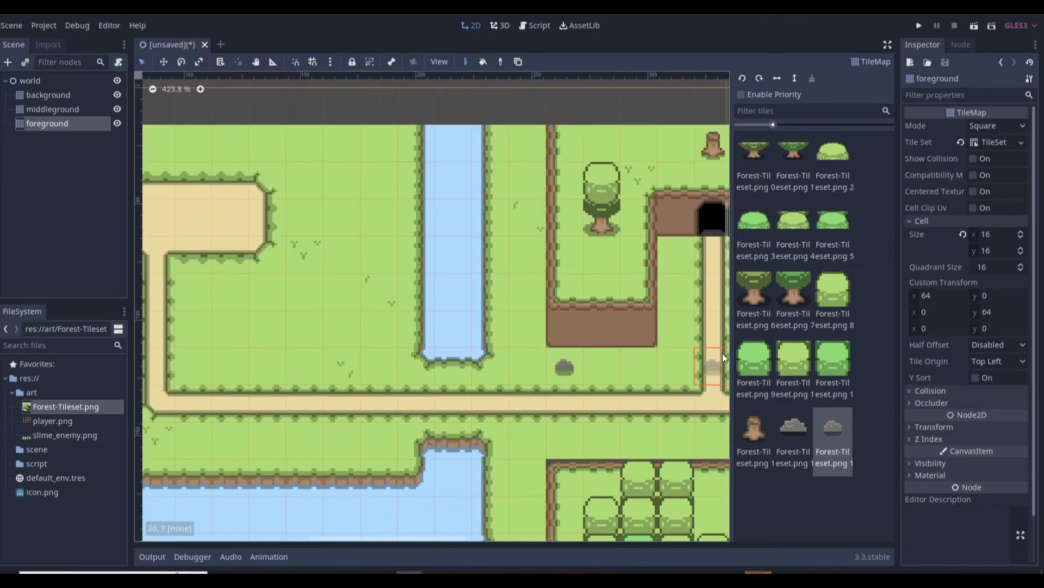
click(833, 291)
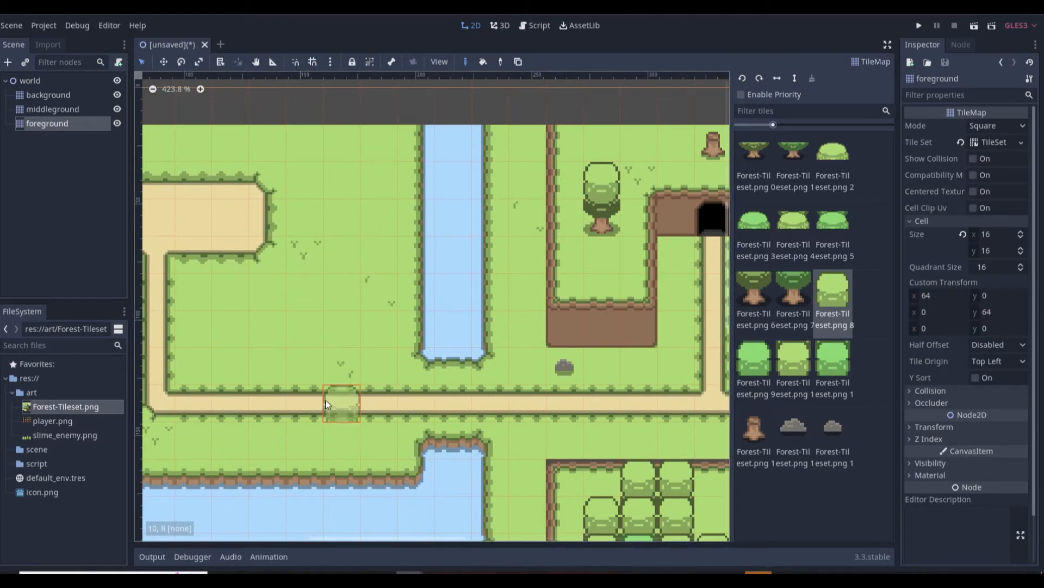
click(379, 405)
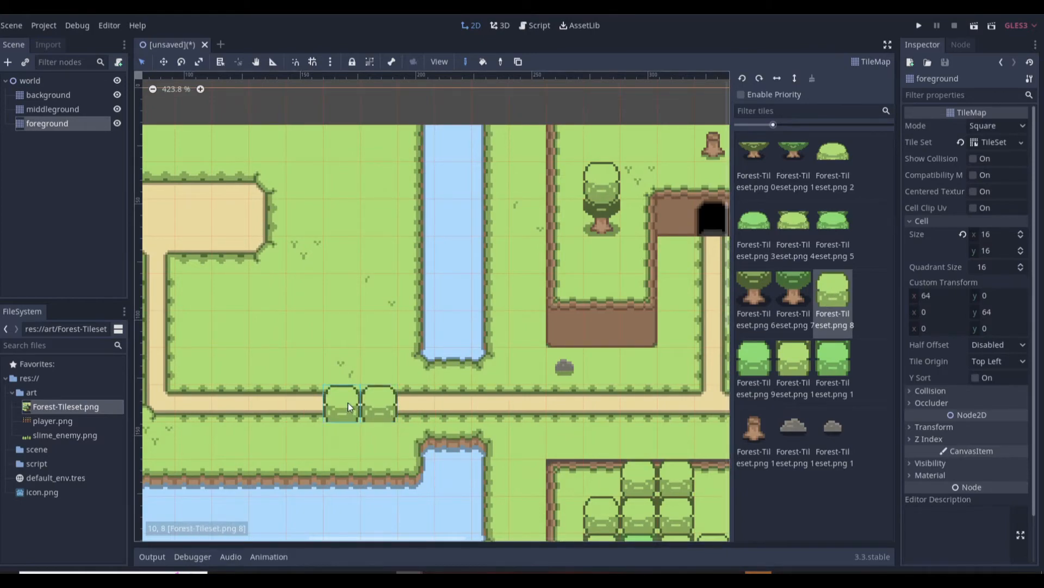
click(769, 321)
- Place a large dark tree between the sandy patch and the river, with trunk at cell 10, 4, middle crown at 10, 3 and top crown at 10, 2
scroll(326, 435, down, 10)
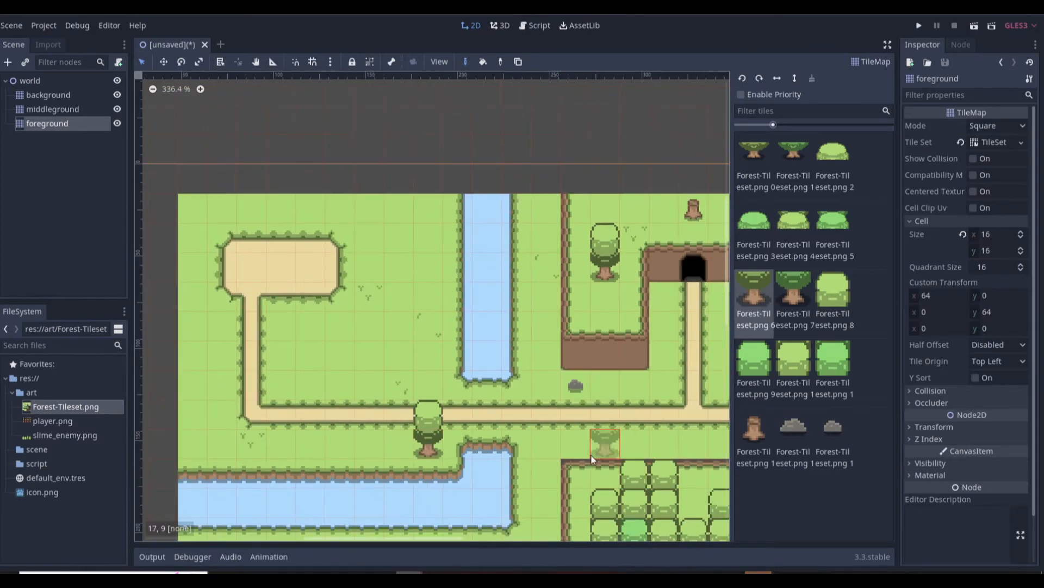
scroll(251, 381, up, 5)
scroll(401, 281, up, 4)
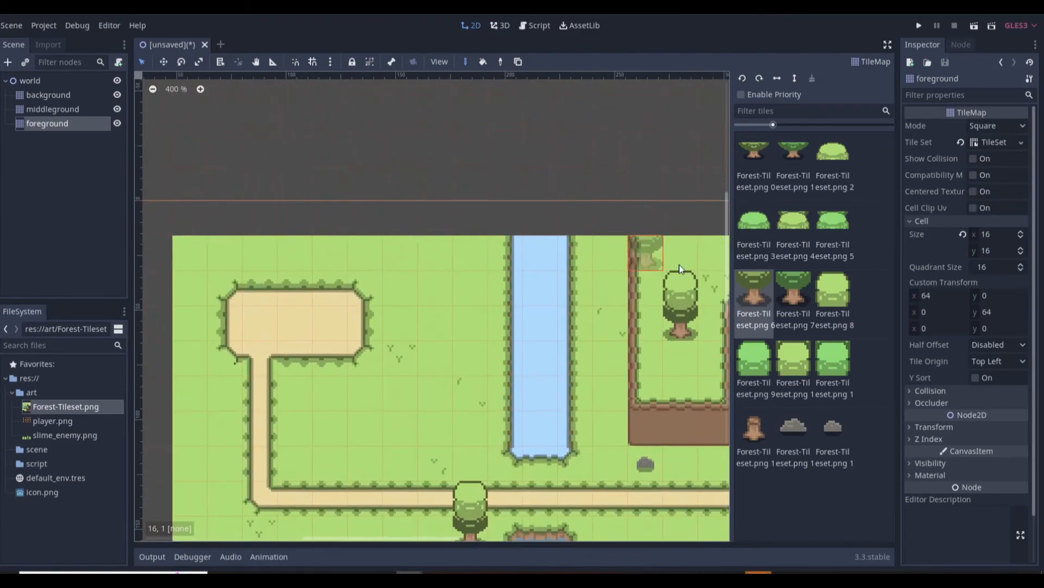
click(784, 145)
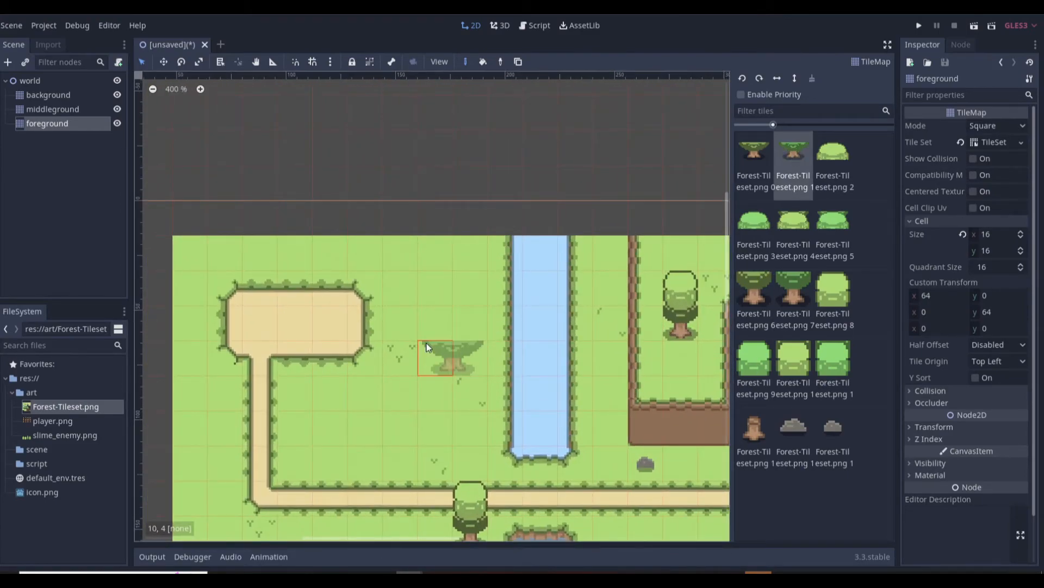
click(438, 351)
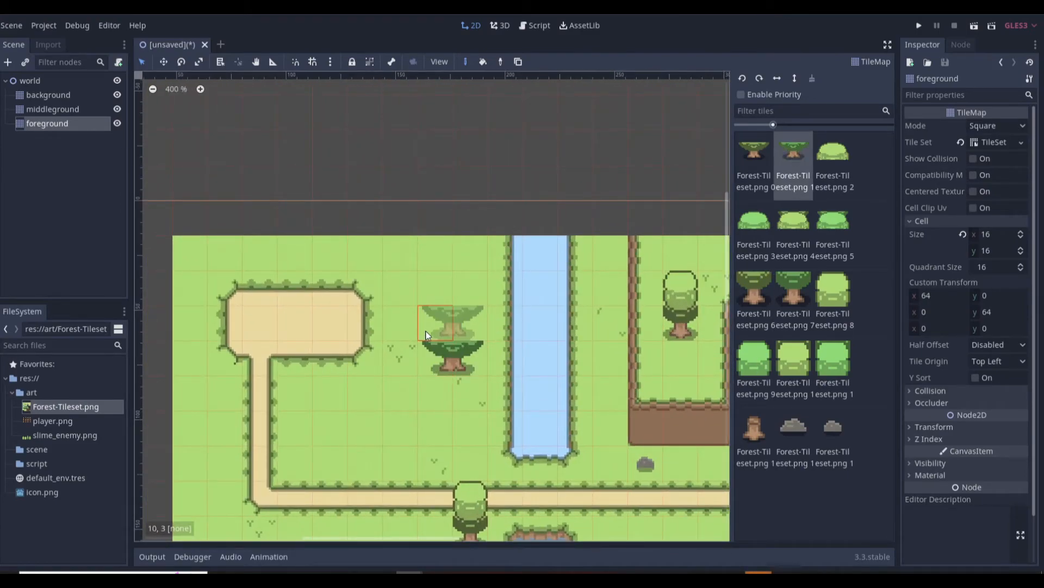
click(833, 220)
click(453, 326)
click(756, 223)
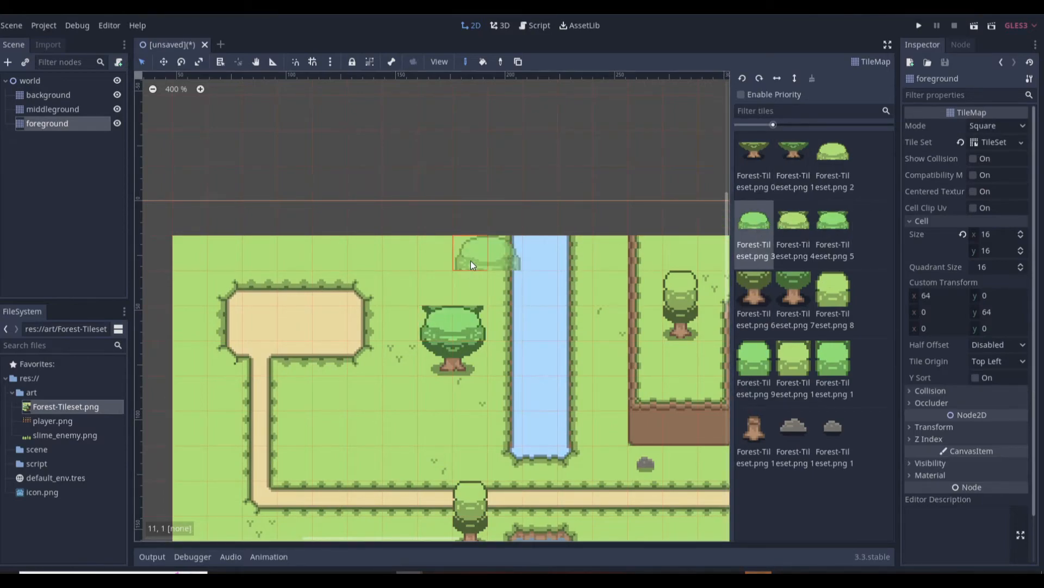
click(451, 294)
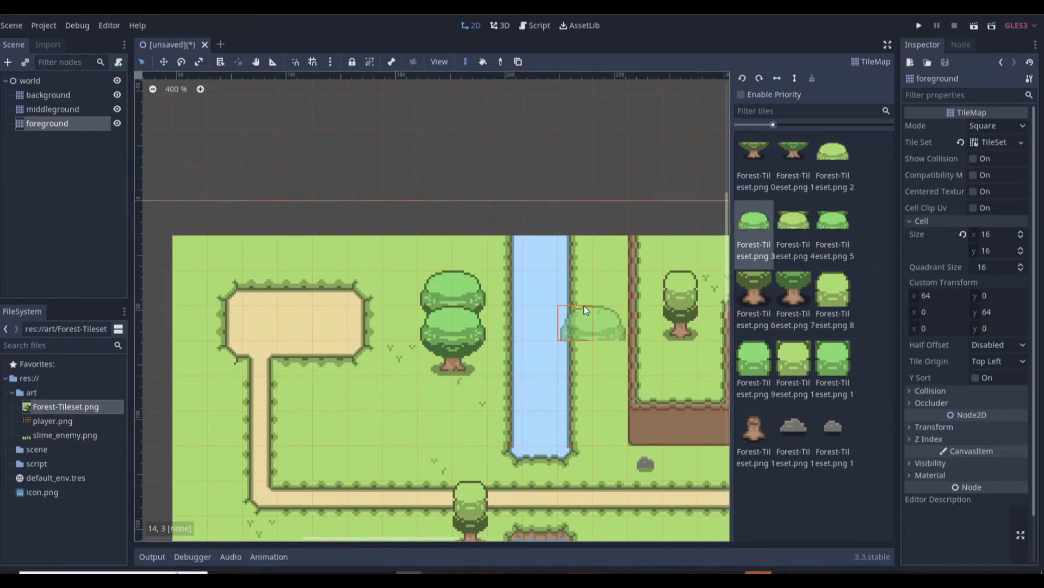
- Place light small tree trunks along the map's upper edge at cells 11, 1; 7, 1; 6, 1; 5, 1 and 3, 1
scroll(570, 359, up, 4)
scroll(427, 302, down, 6)
scroll(206, 212, up, 2)
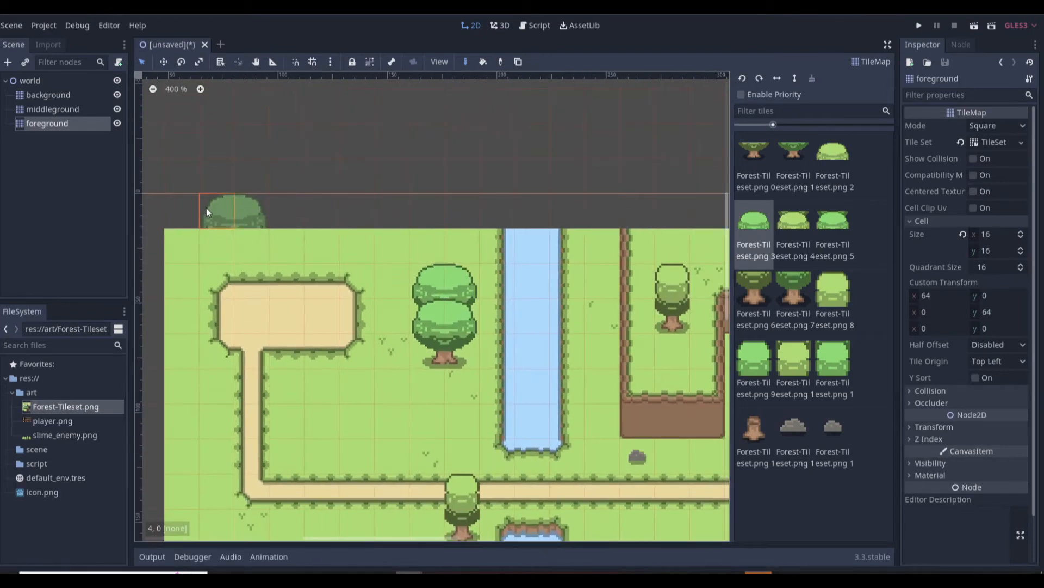
click(793, 294)
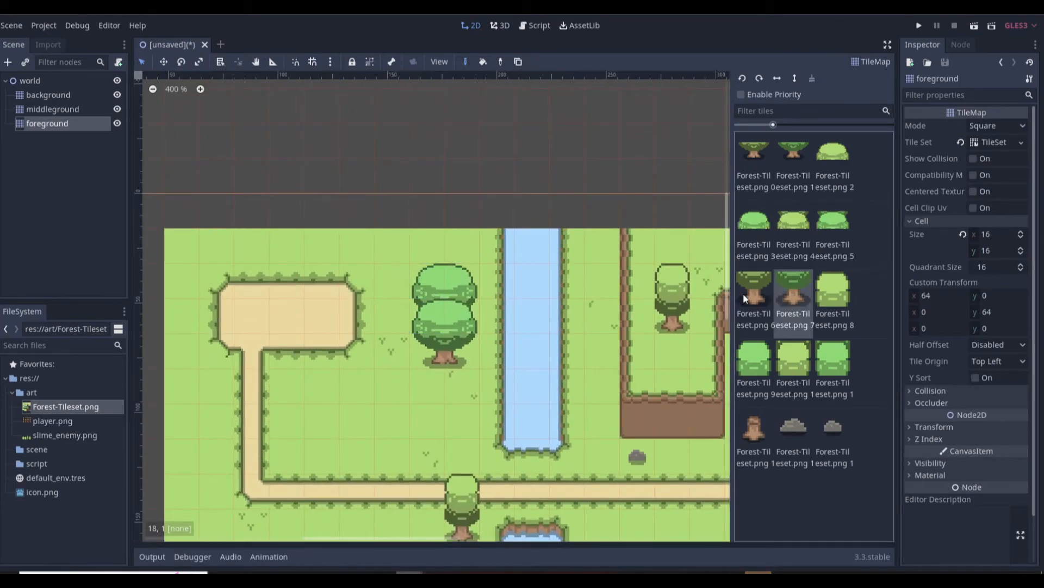
click(743, 293)
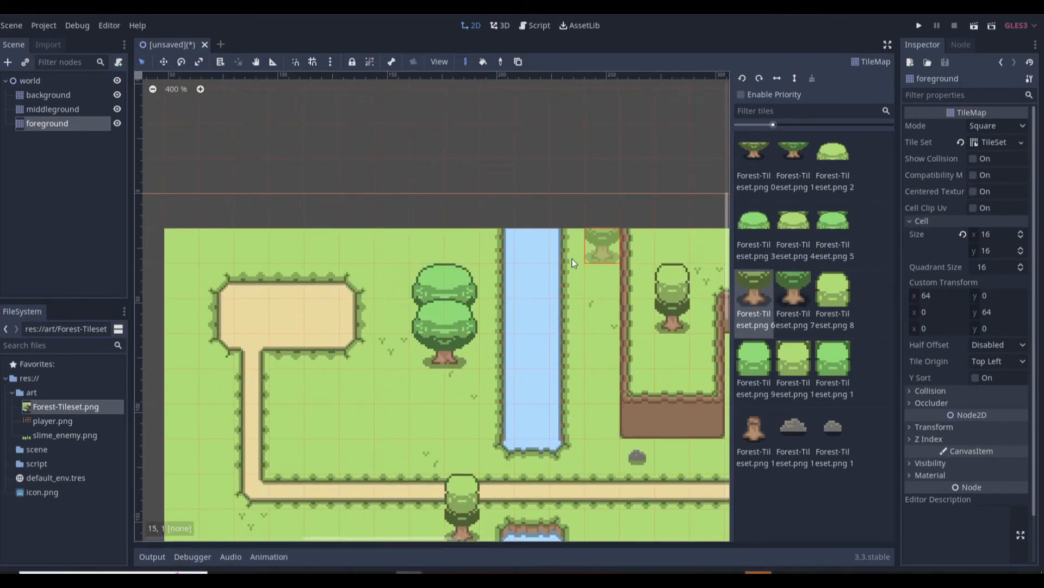
click(462, 243)
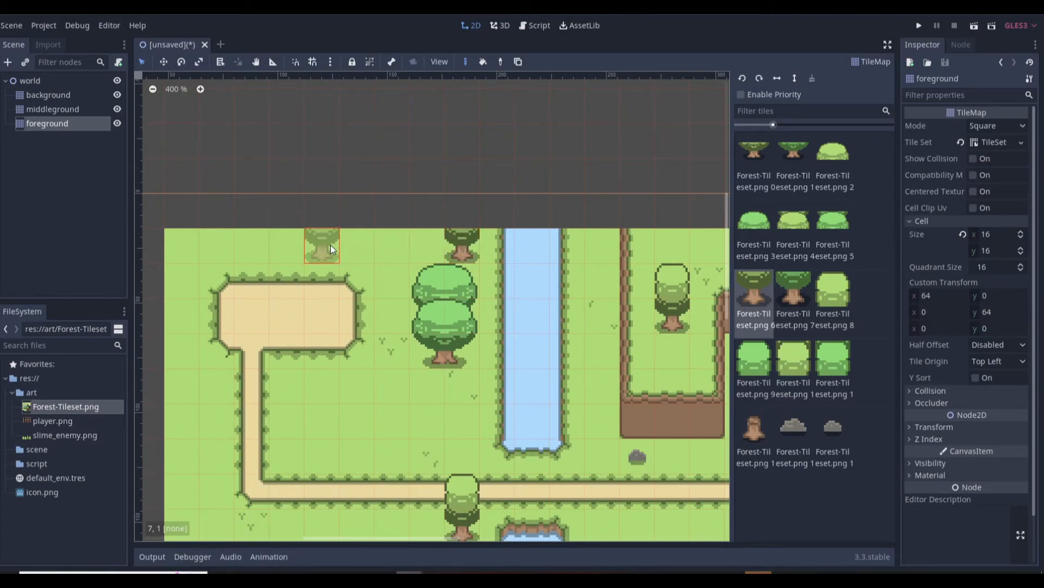
click(331, 245)
click(299, 242)
click(251, 245)
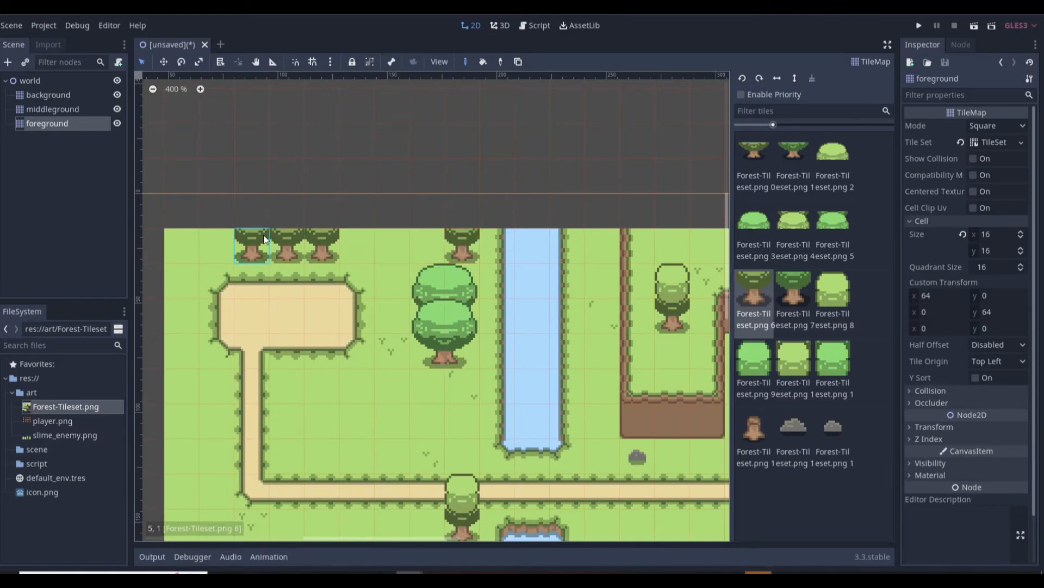
click(182, 244)
- Fill the gaps in the upper trunk row with dark small tree trunks at cells 8, 1 to 10, 1 and 4, 1
click(833, 297)
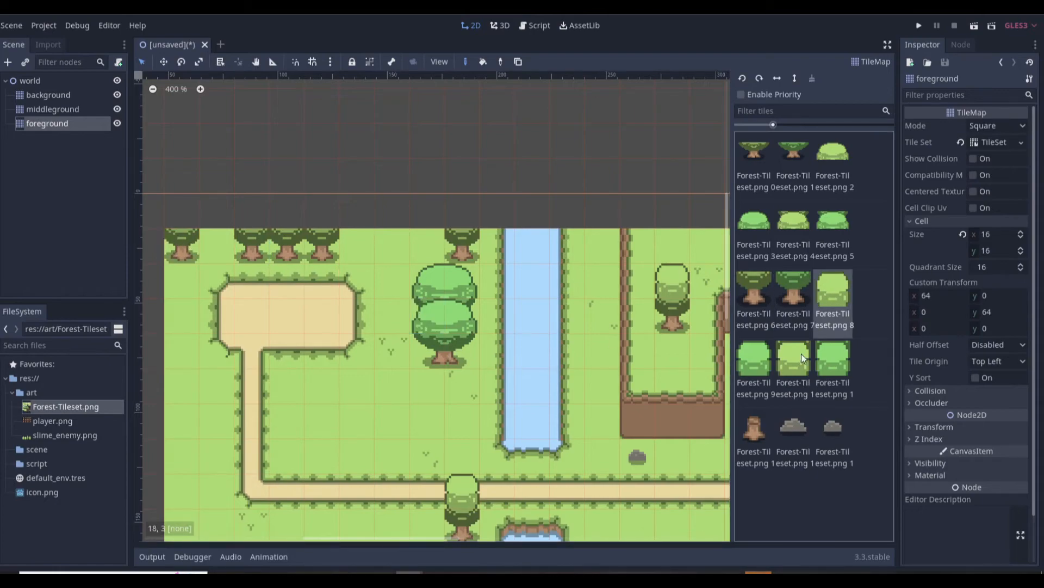
click(792, 304)
drag(424, 244, 351, 244)
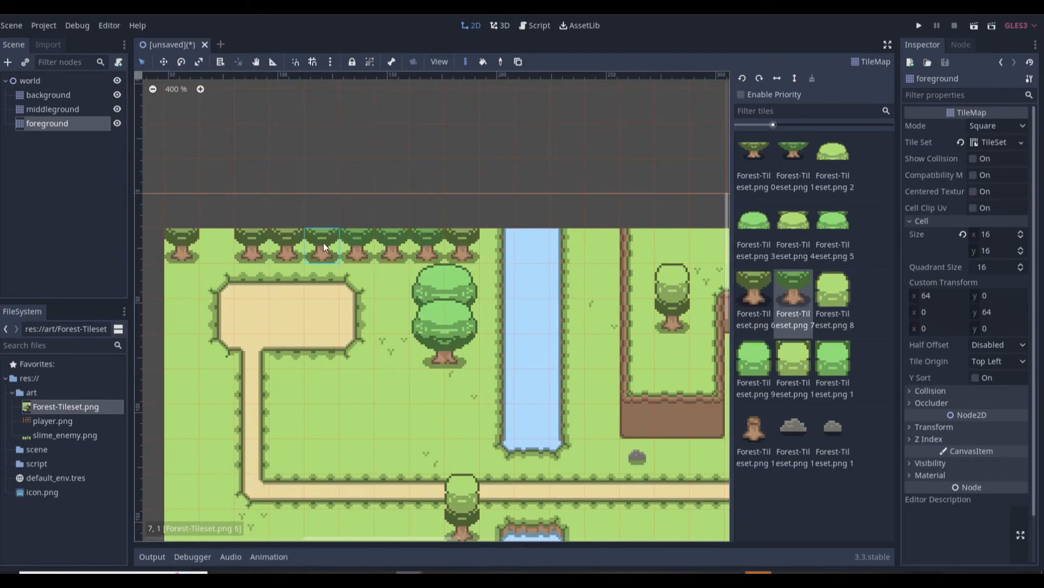
click(217, 245)
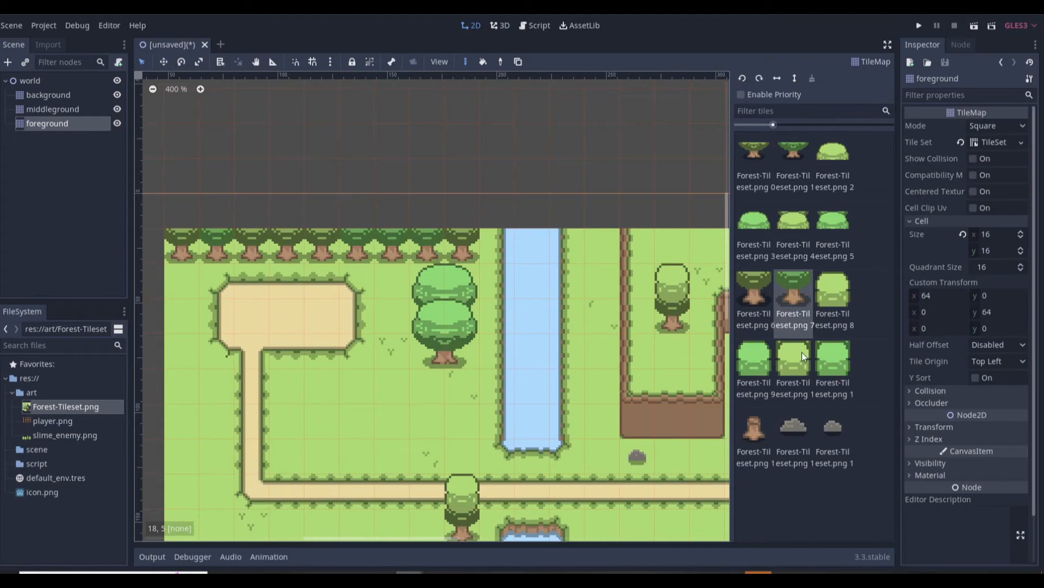
- Top the trunk row with dark crowns at cells 4, 0 and 8, 0 to 10, 0, and light crowns at 3, 0; 5, 0 to 7, 0 and 11, 0
click(755, 359)
drag(430, 213, 353, 213)
click(218, 213)
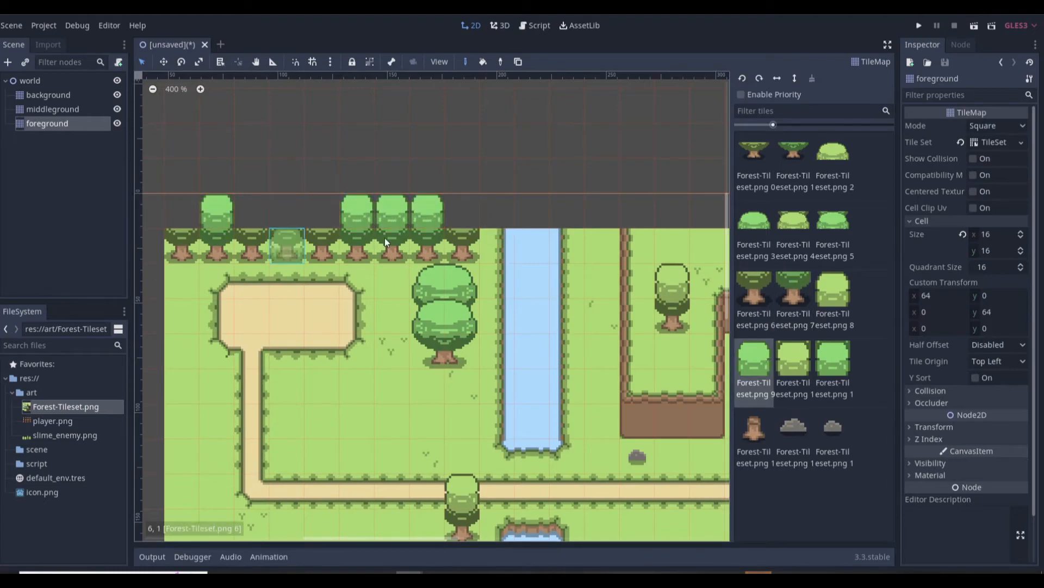
click(833, 296)
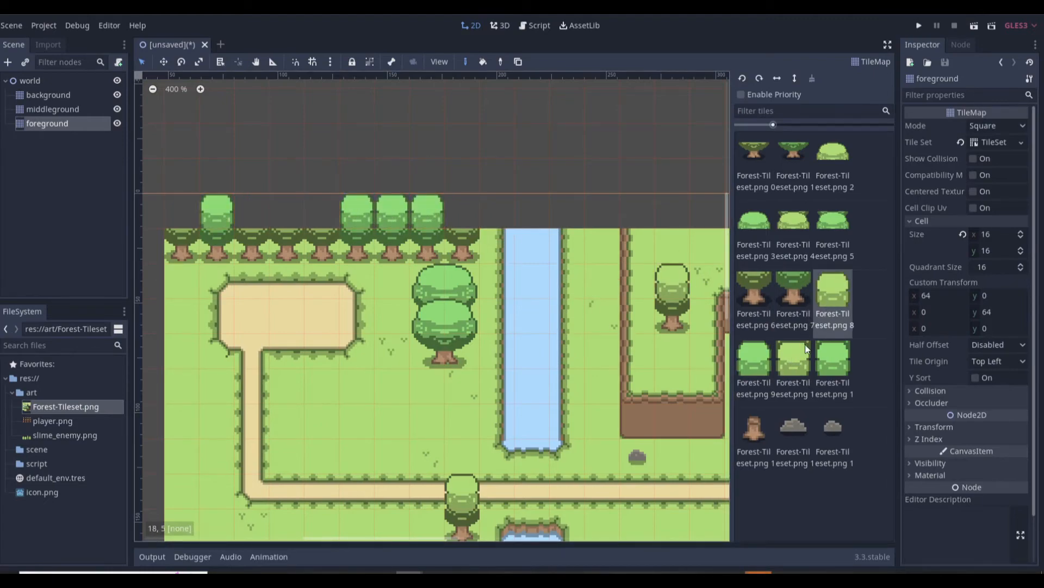
click(462, 211)
click(313, 212)
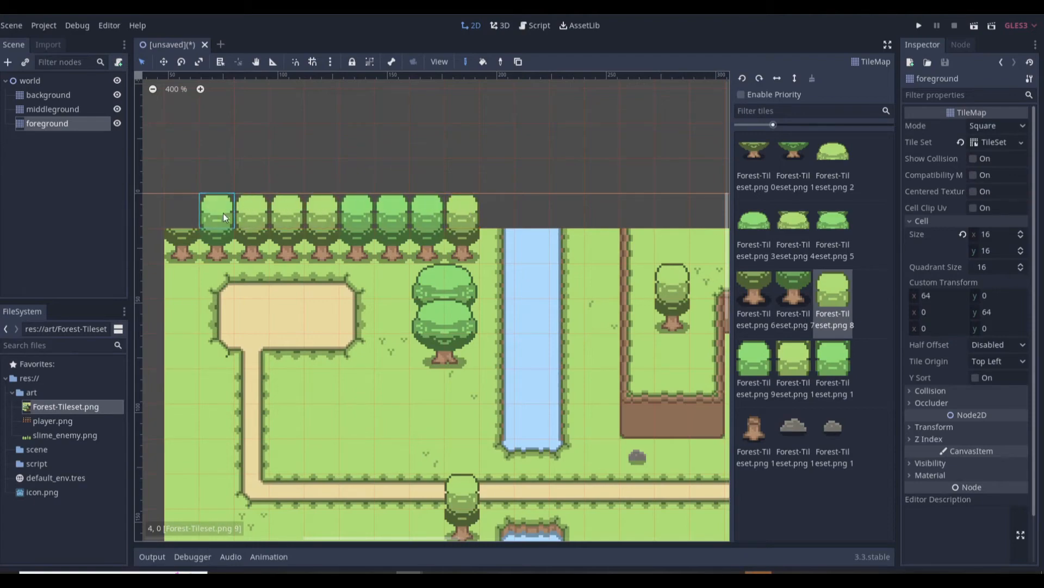
click(182, 212)
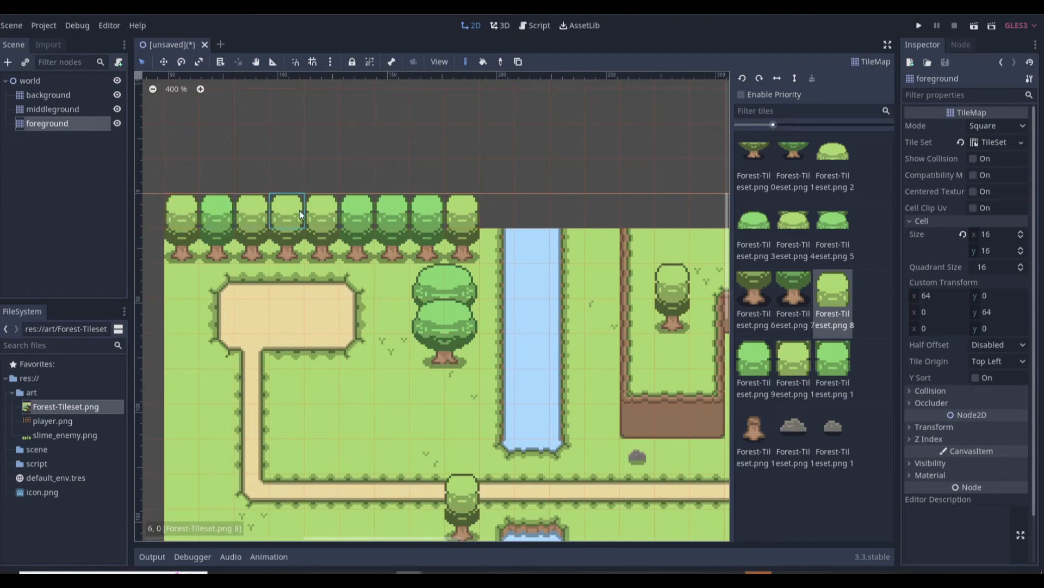
- Stack light overlapping crown tiles down the map's outer edge at cells 3, 1, 3, 2 and 3, 3
click(787, 365)
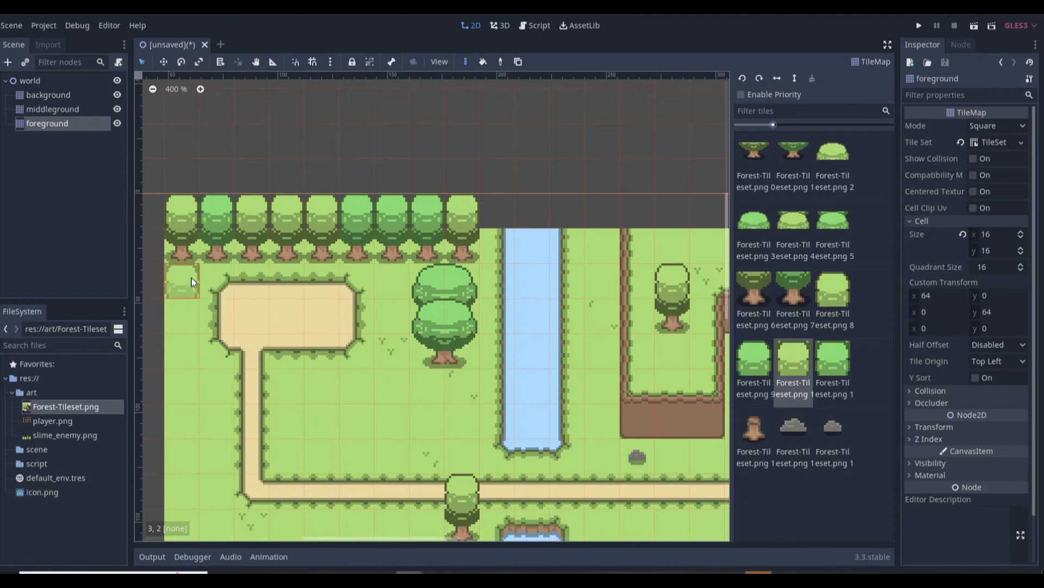
click(175, 253)
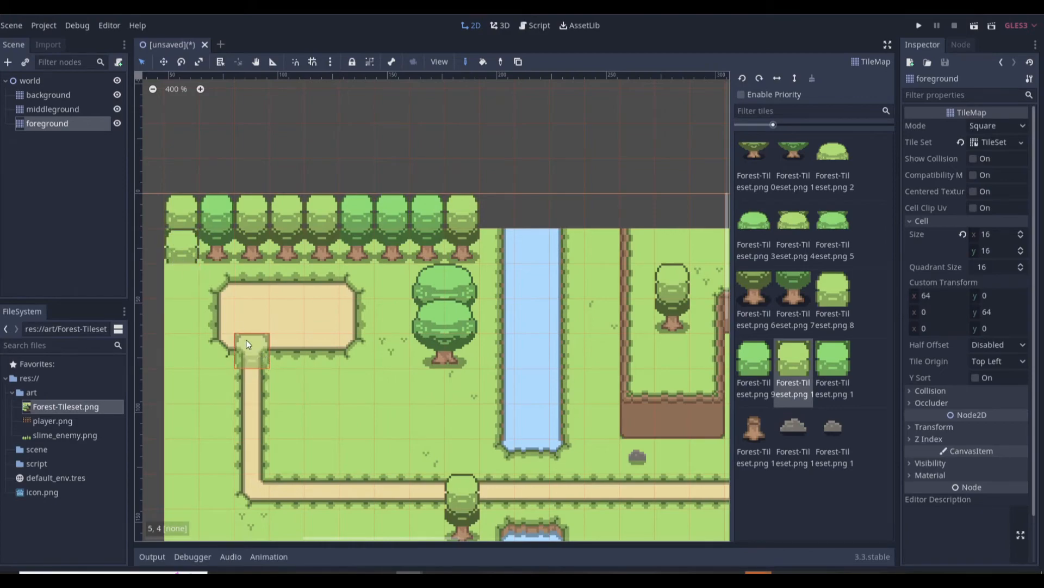
click(182, 281)
click(183, 317)
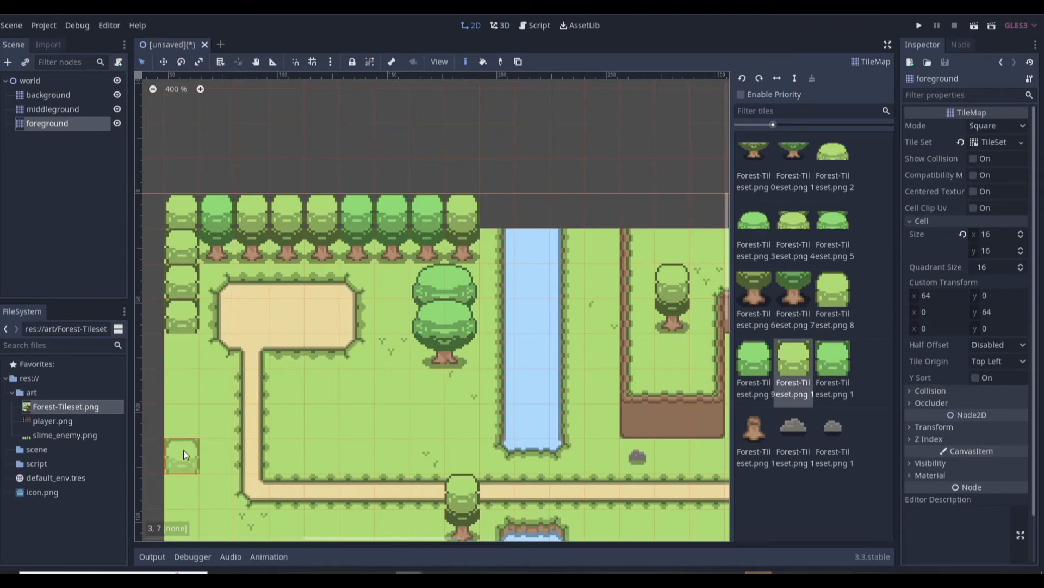
- Place a dark small tree above the lower river, with trunk at cell 3, 9 and dark crowns at 3, 8 and 3, 7
scroll(253, 489, down, 5)
scroll(312, 481, up, 4)
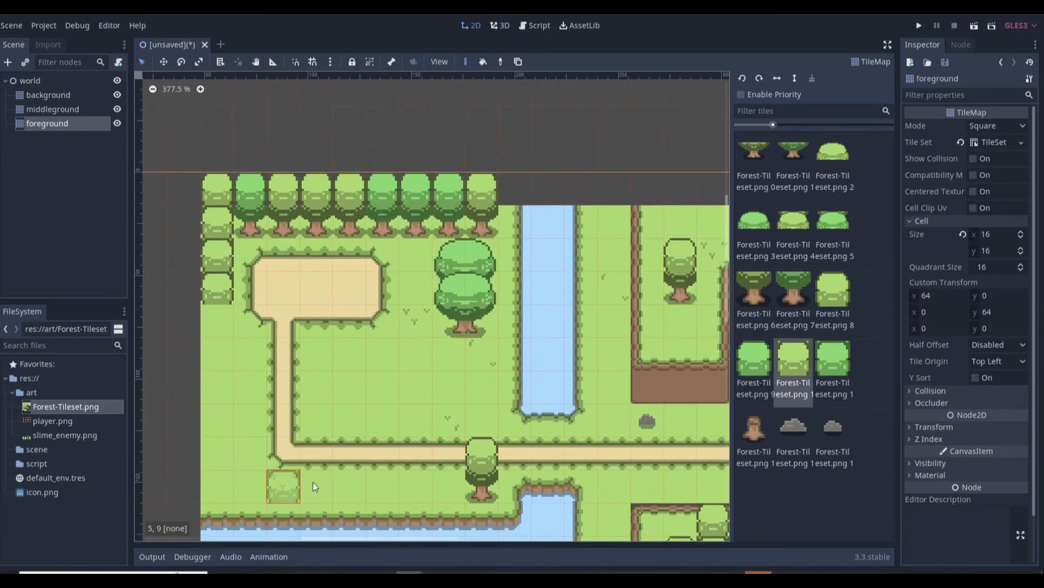
click(775, 304)
click(253, 486)
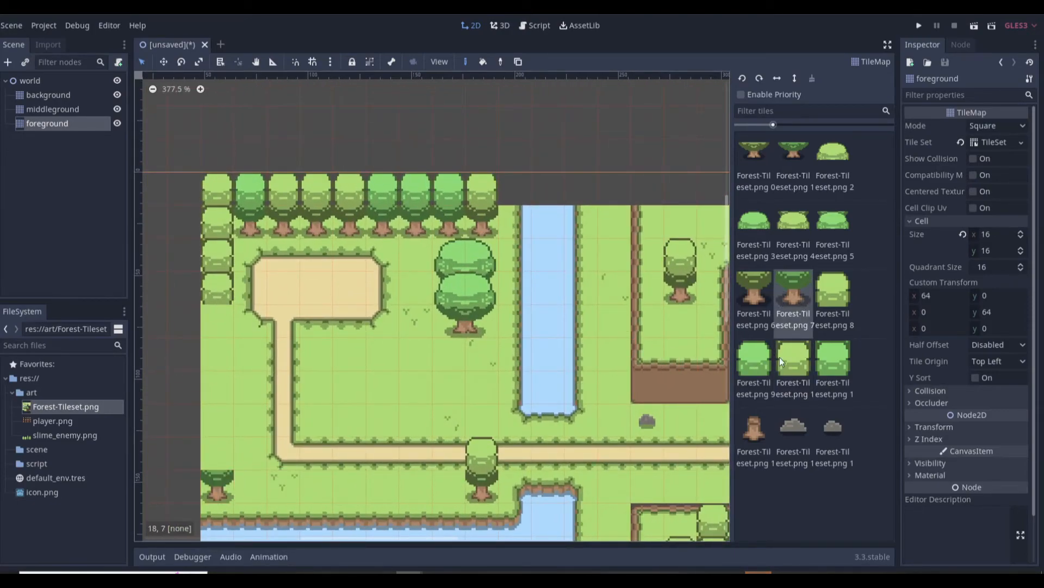
click(755, 359)
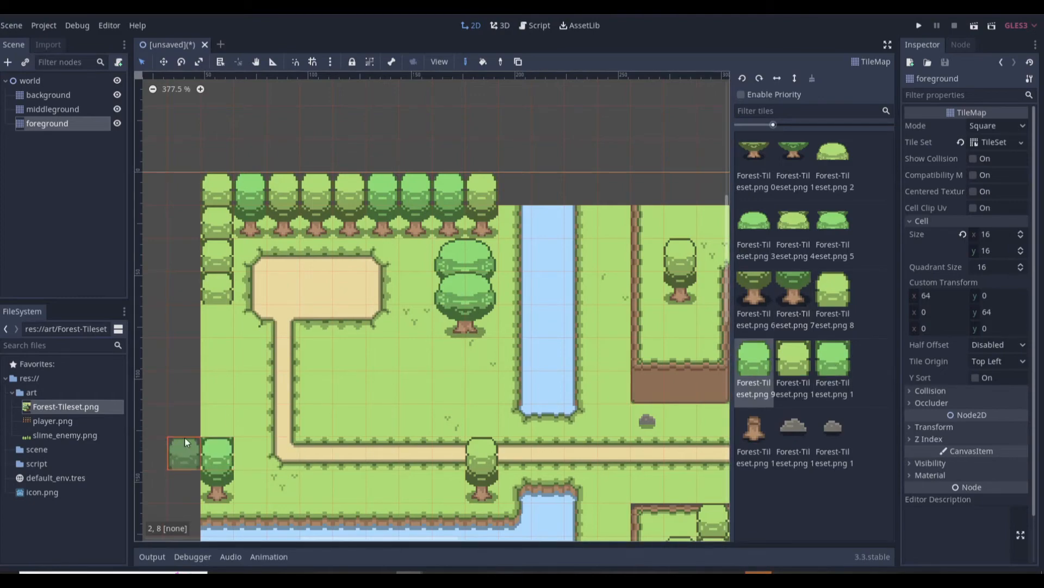
click(217, 419)
- Close the gap in the outer tree column with light overlapping crown tiles from cell 3, 6 up to 3, 4
click(798, 366)
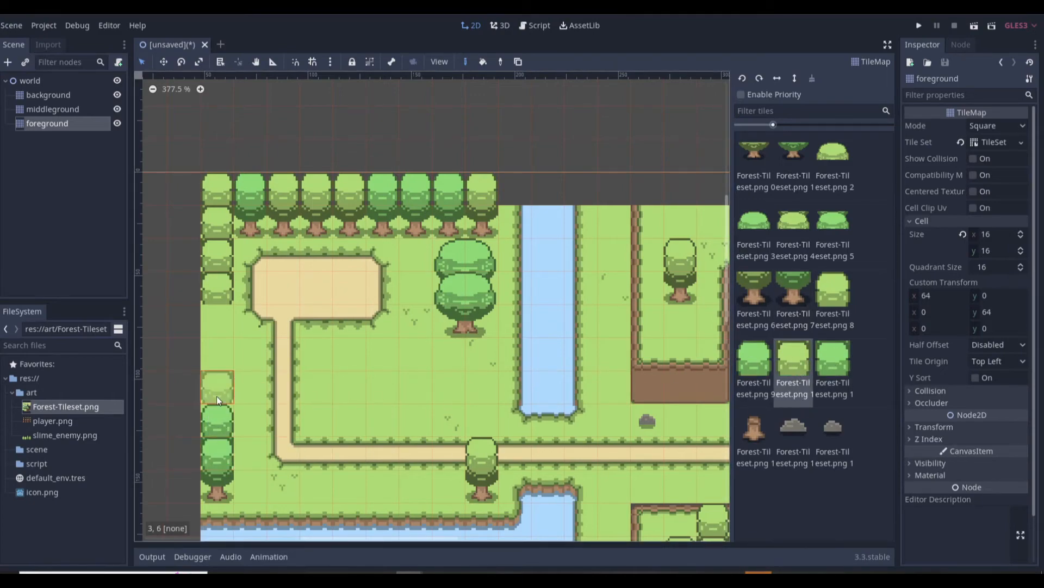
drag(217, 396, 216, 322)
scroll(468, 337, down, 2)
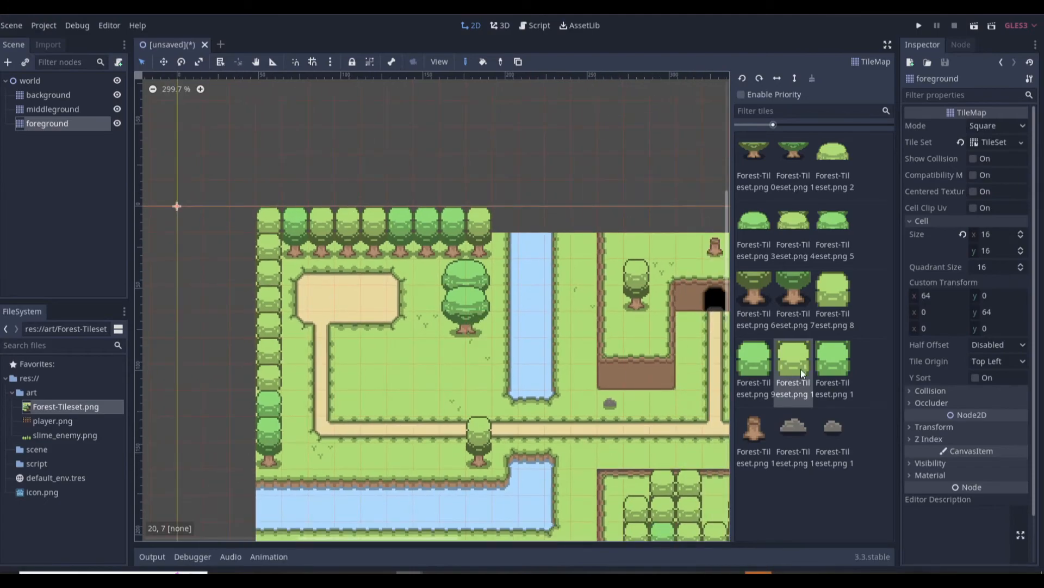
- Place a light small tree between the river and the cliff, with its trunk at cell 15, 1 and its crown at 15, 0
click(833, 359)
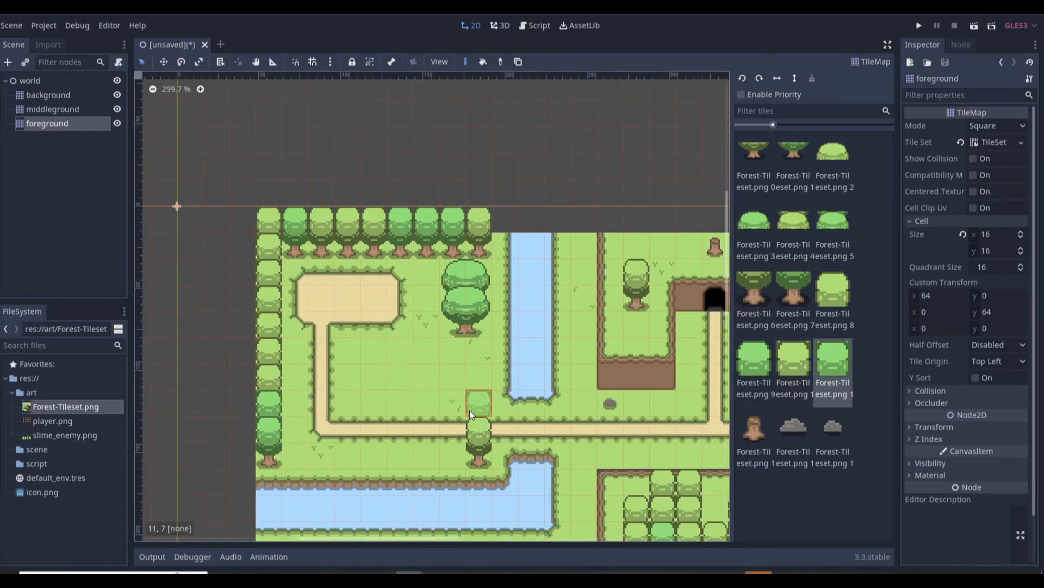
scroll(495, 353, down, 7)
scroll(536, 358, up, 9)
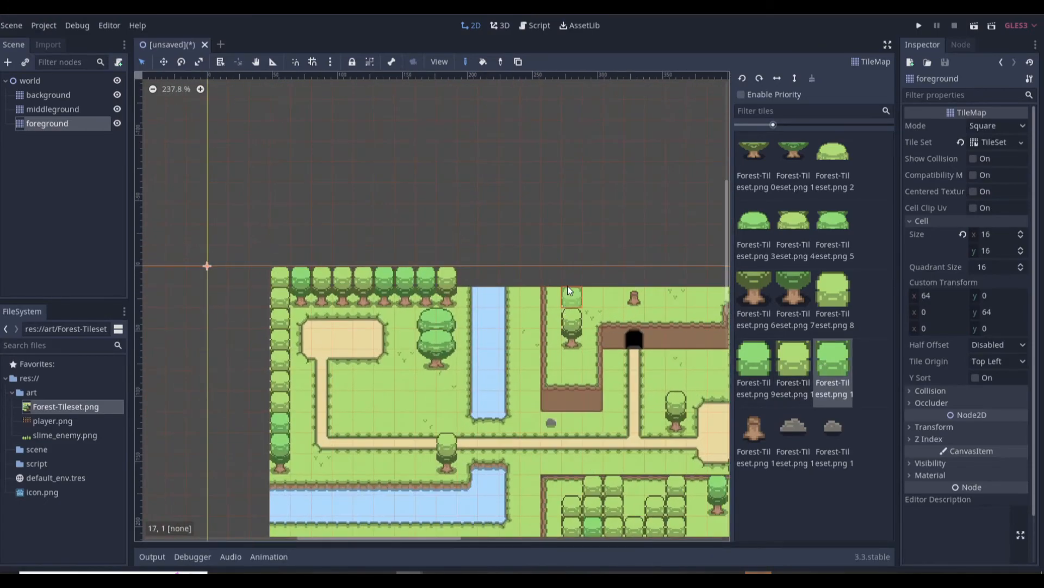
click(754, 297)
click(525, 304)
key(ctrl+z)
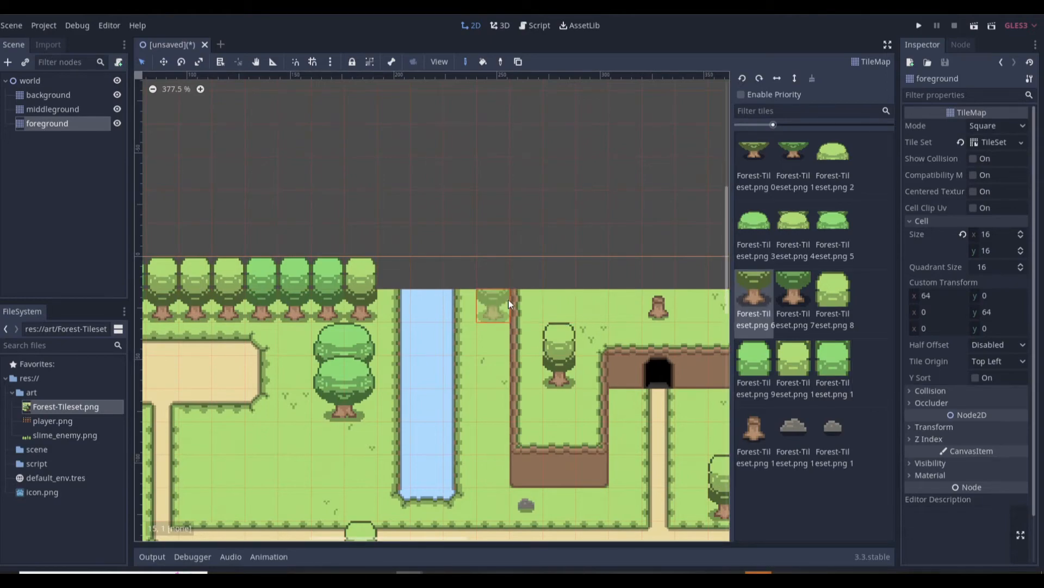
click(833, 288)
click(492, 272)
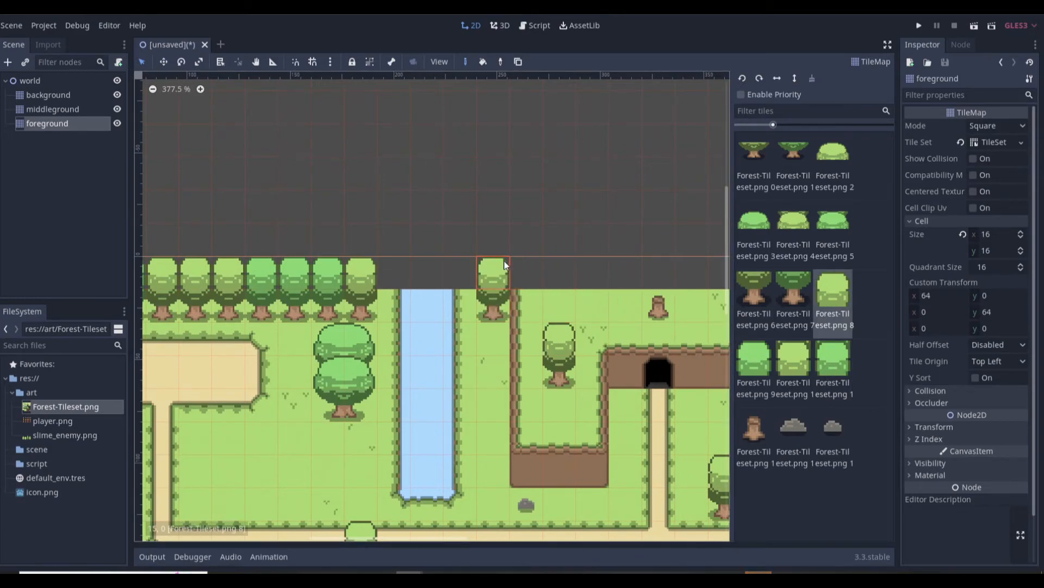
- Look over the whole forest map to check the layout of its trees, rocks, paths and rivers
scroll(537, 326, down, 9)
scroll(654, 432, down, 4)
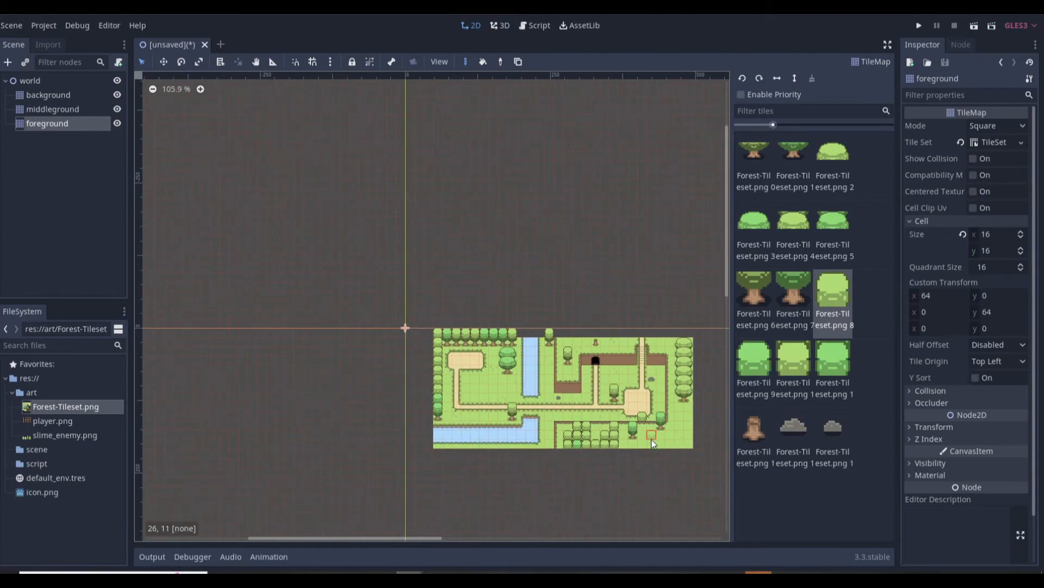
scroll(714, 422, up, 7)
scroll(652, 427, down, 4)
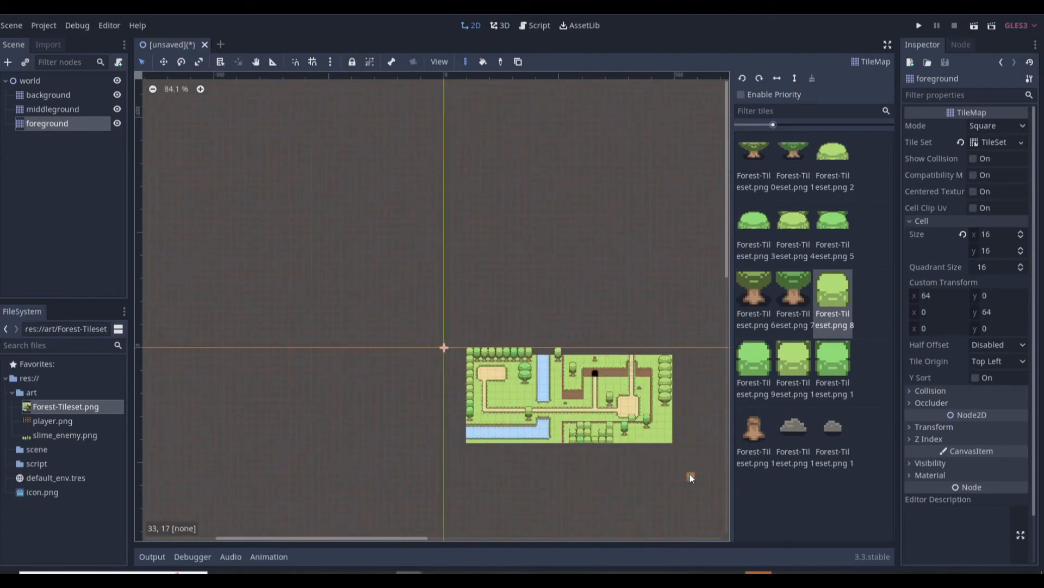
scroll(690, 476, up, 12)
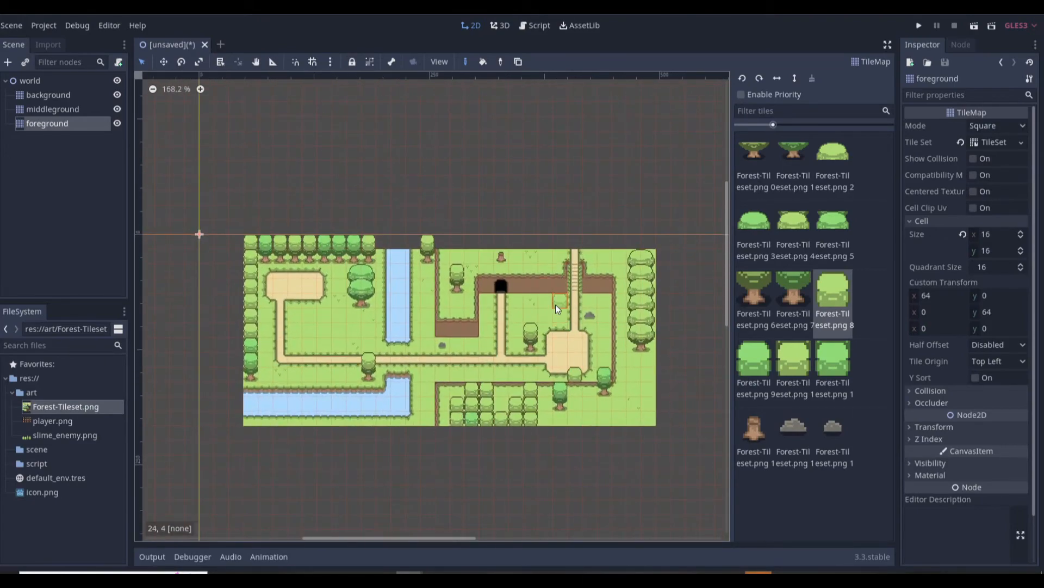
scroll(577, 332, up, 4)
scroll(298, 360, down, 4)
scroll(245, 304, up, 1)
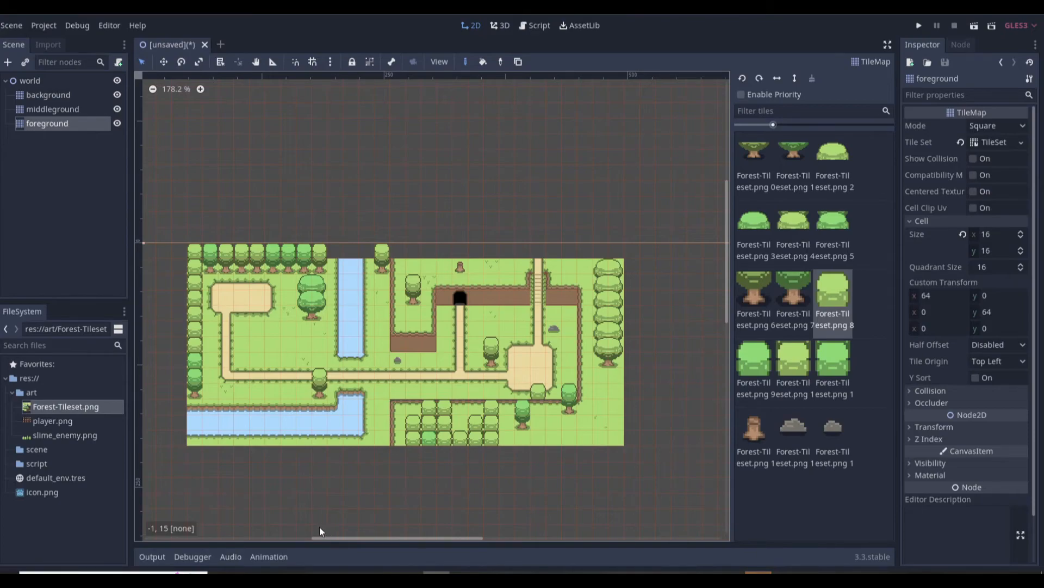
scroll(319, 526, up, 3)
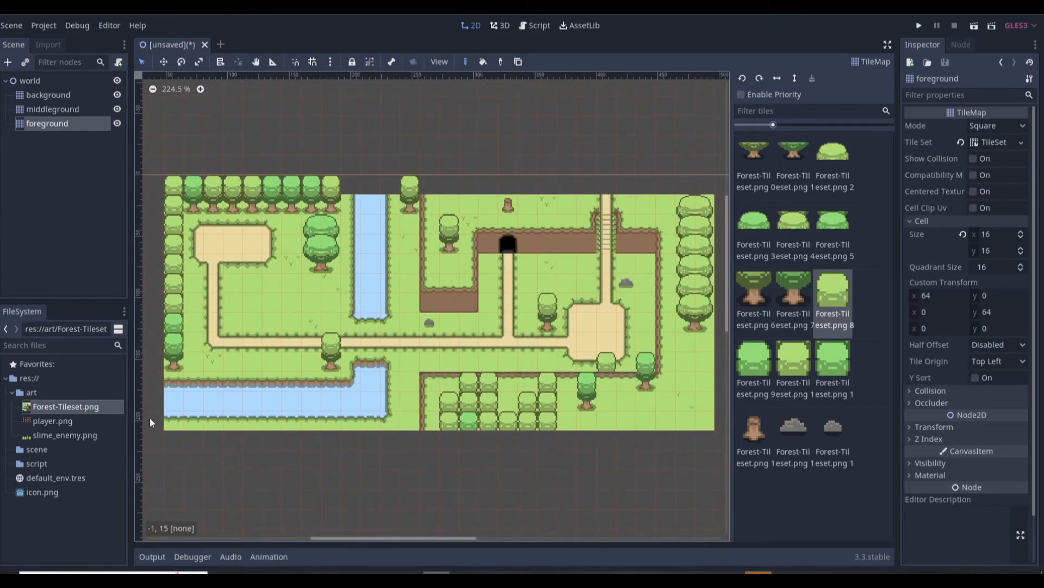
- Save the finished forest scene as world.tscn in the res://scene folder
scroll(256, 440, down, 1)
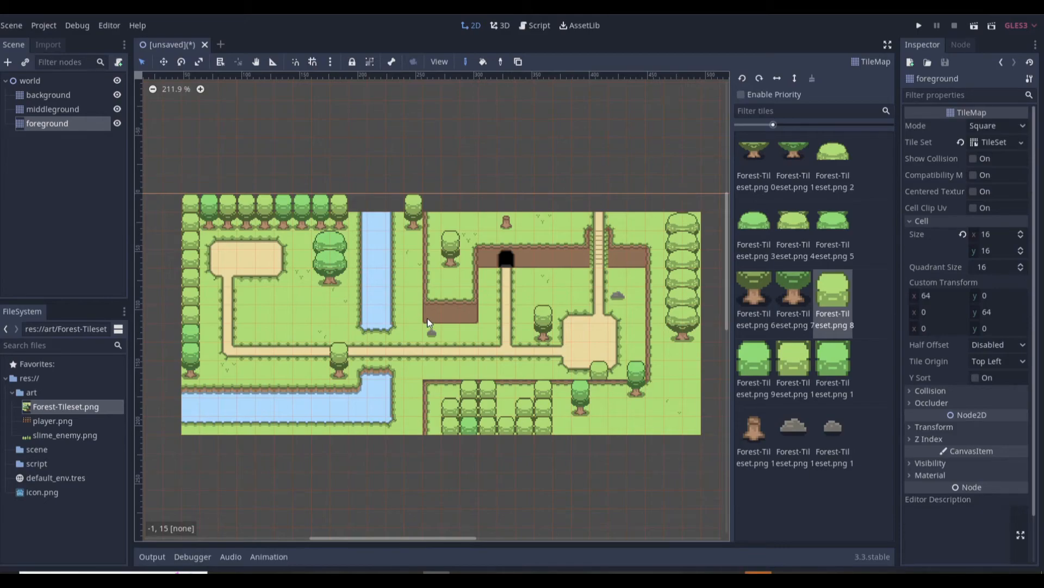
click(77, 143)
key(ctrl+s)
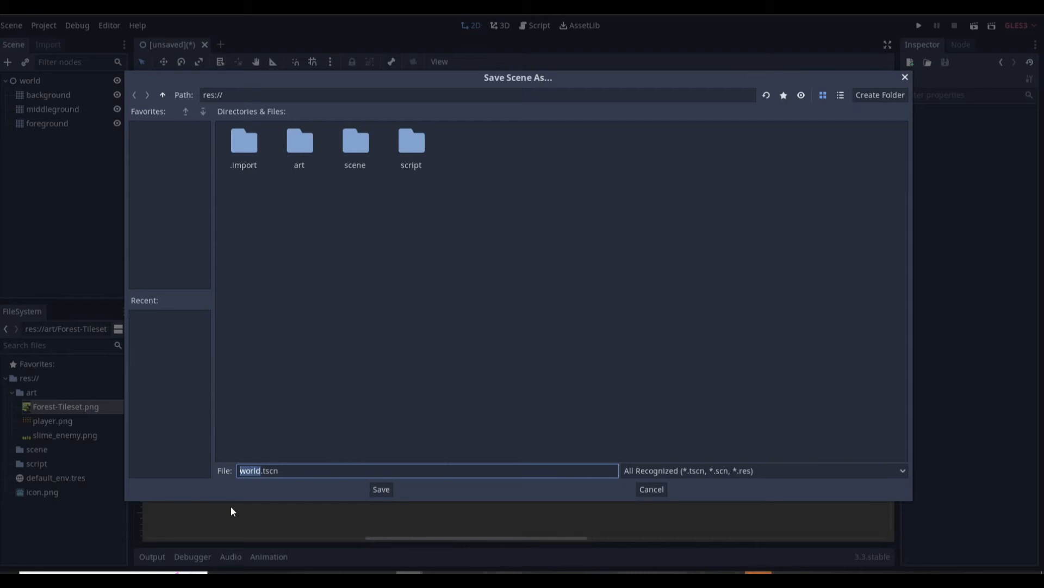
click(348, 147)
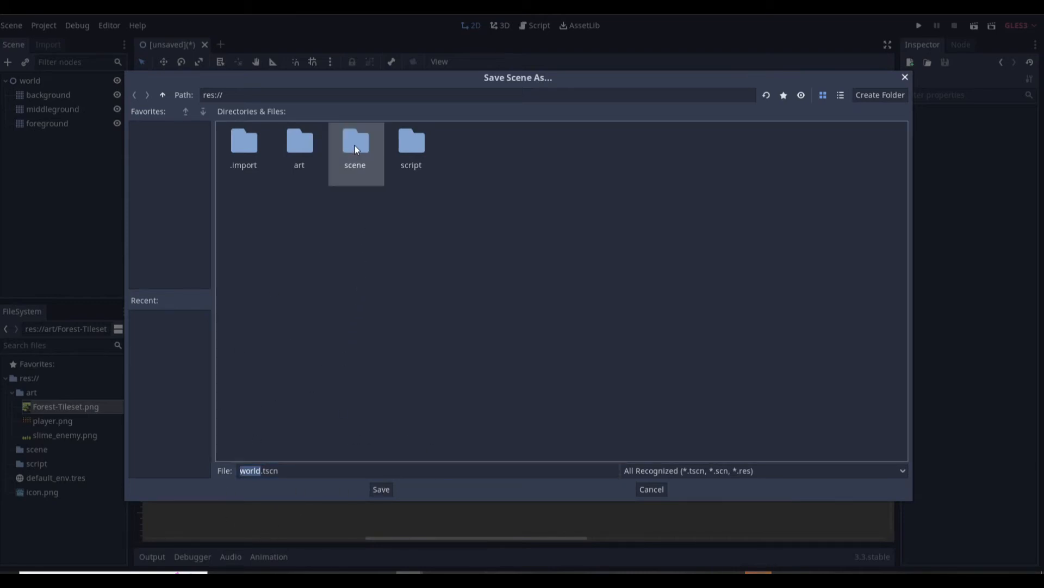
double_click(354, 146)
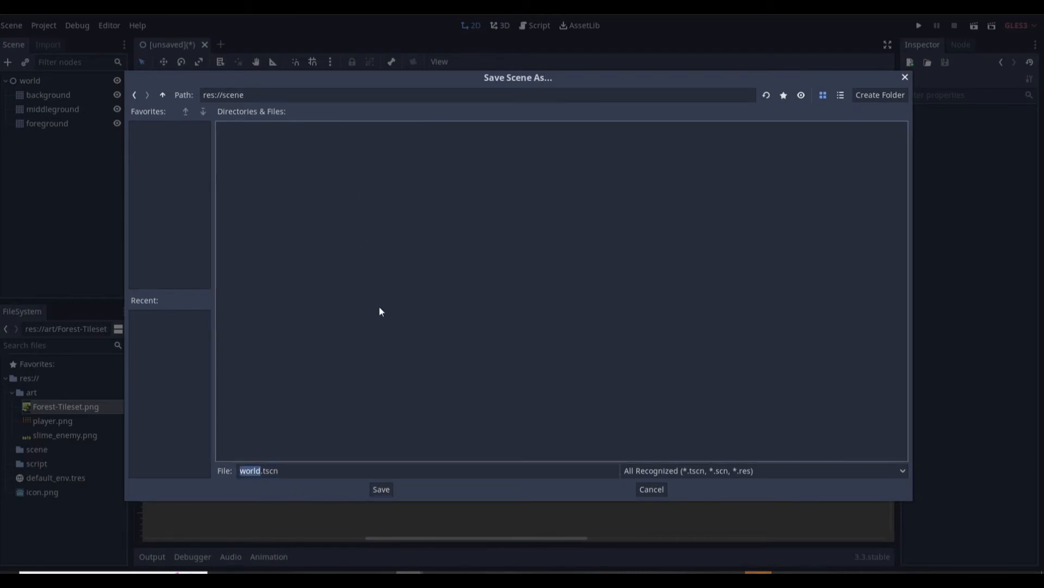
click(381, 489)
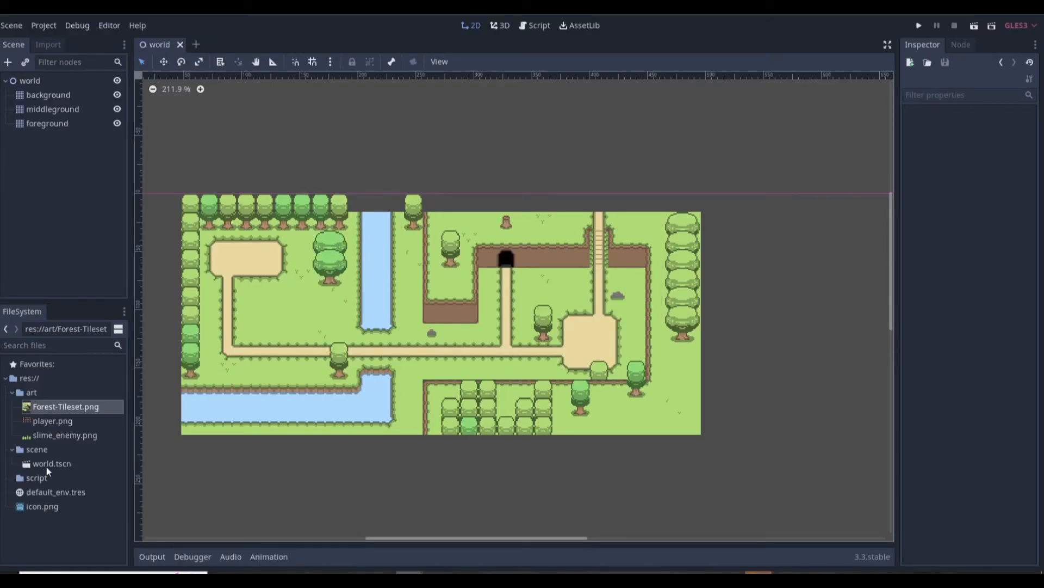
- Collapse the art and scene folders in the project file tree
click(43, 450)
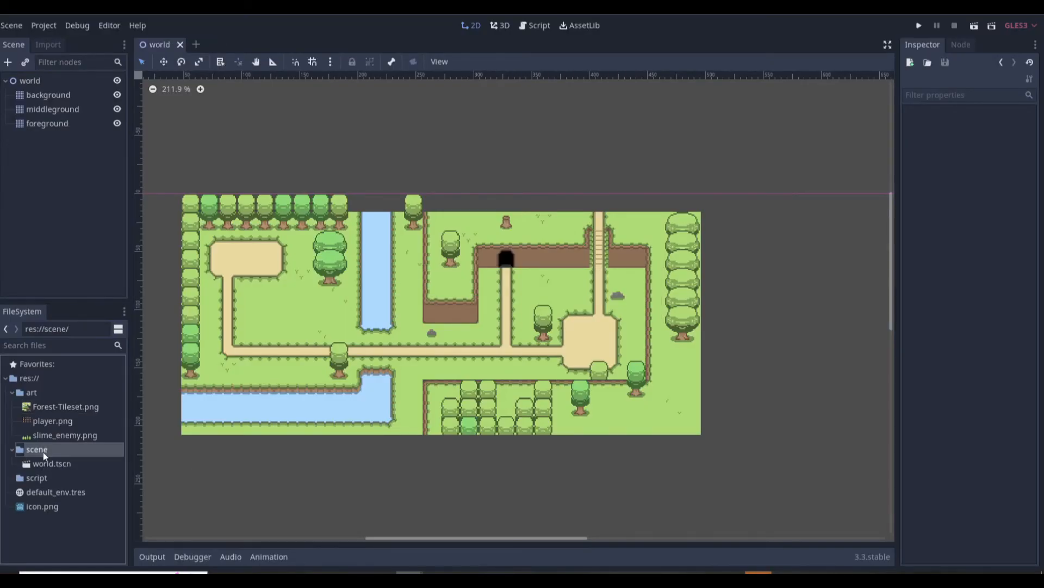
click(12, 392)
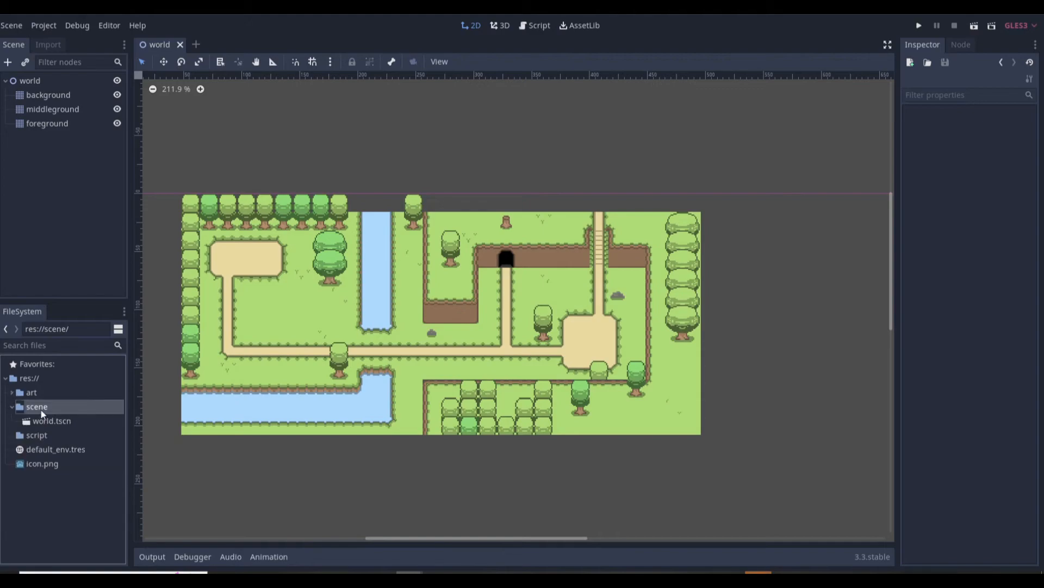
click(12, 406)
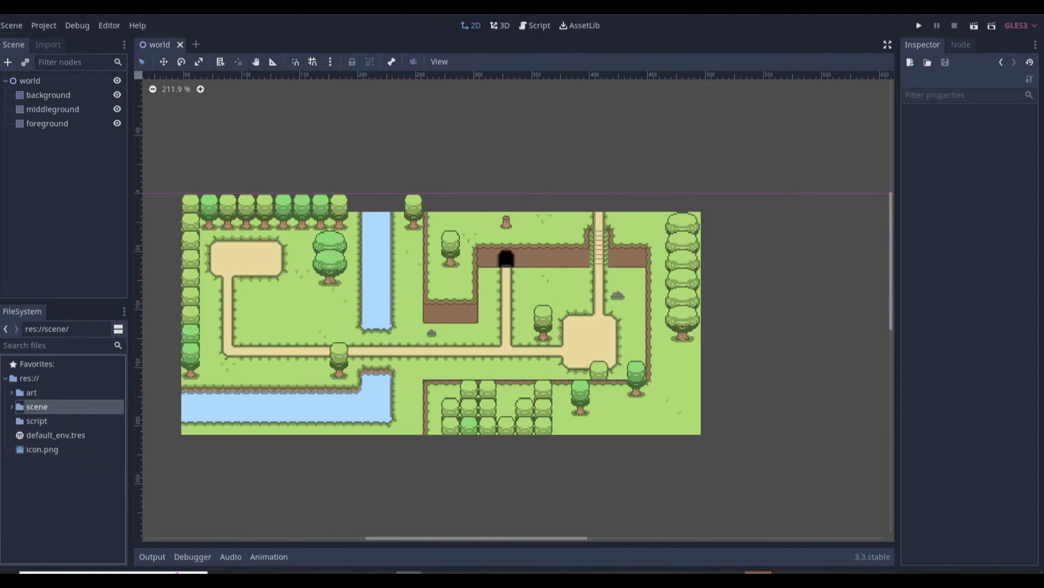
- Create a new scene with a 2D root node and rename the root to cave
click(197, 45)
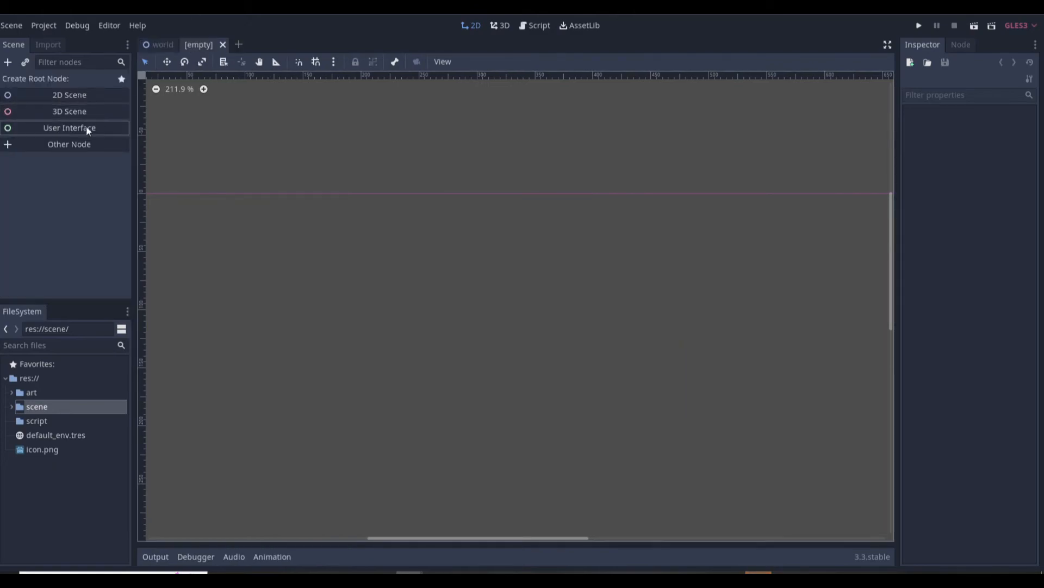
click(78, 96)
click(67, 99)
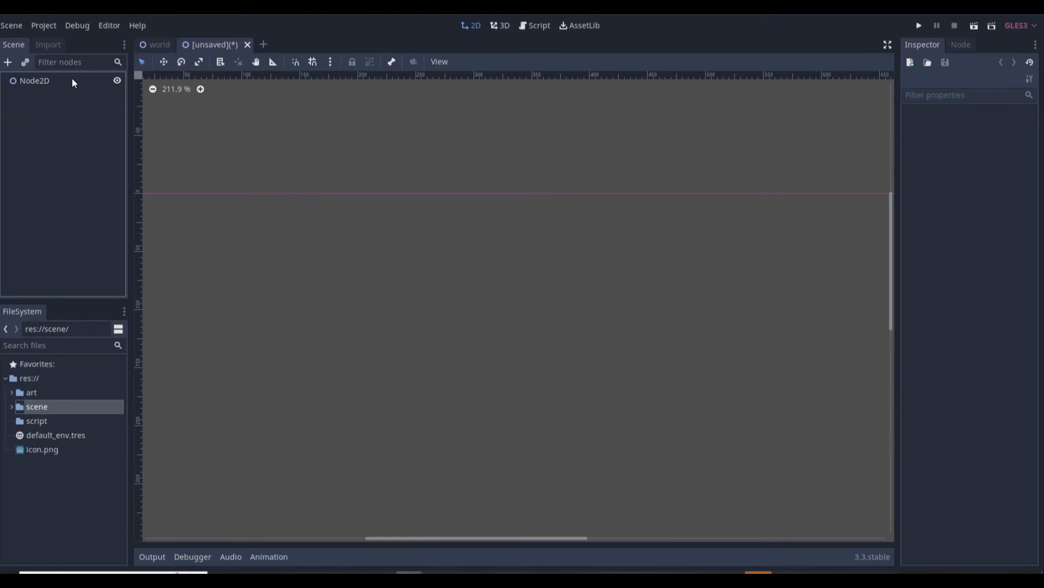
double_click(69, 80)
text(cave)
key(Return)
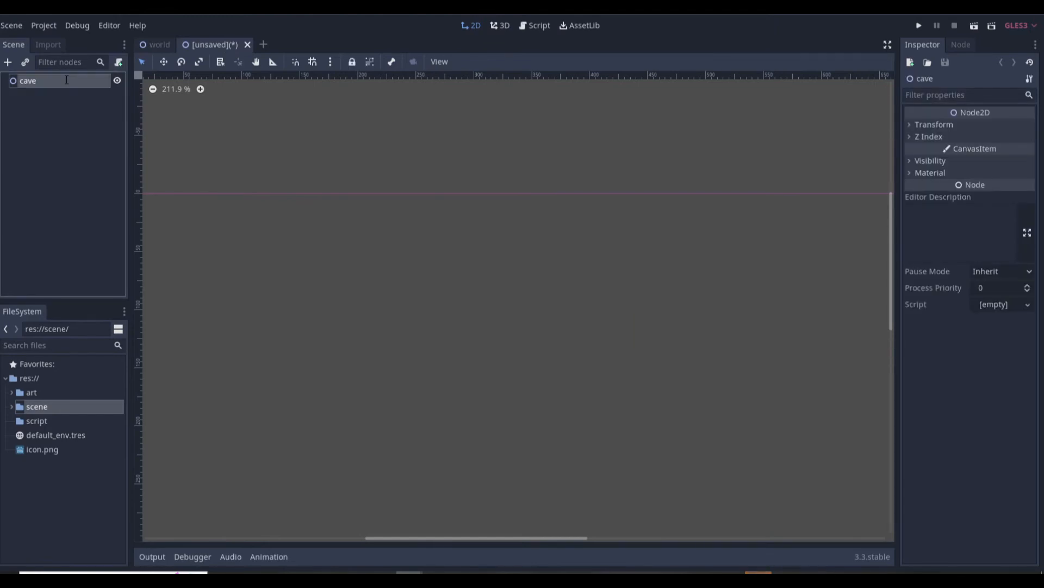
- Add a TileMap node under cave and rename it to background
click(8, 62)
text(tilemap)
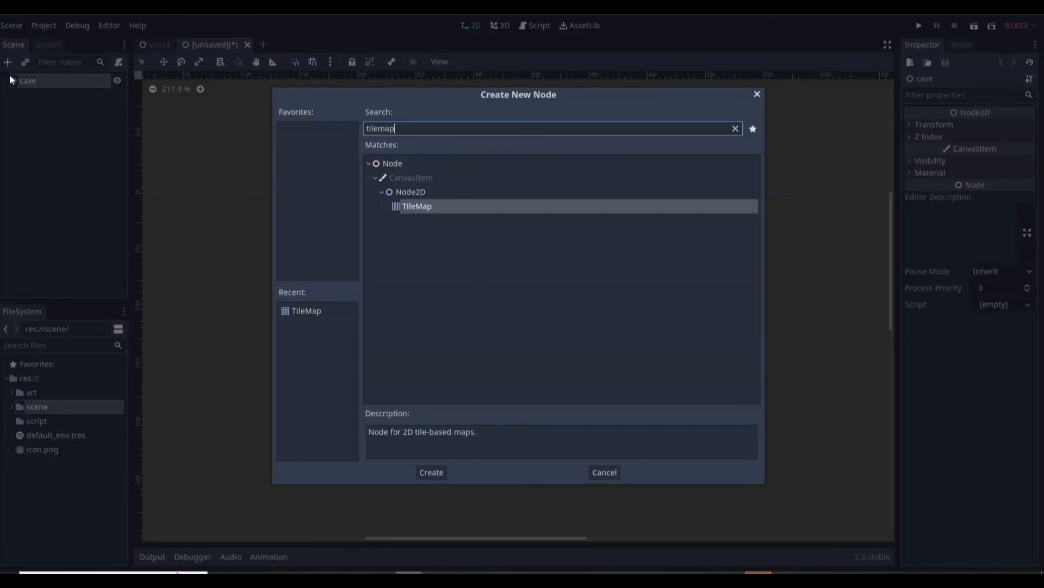
key(Return)
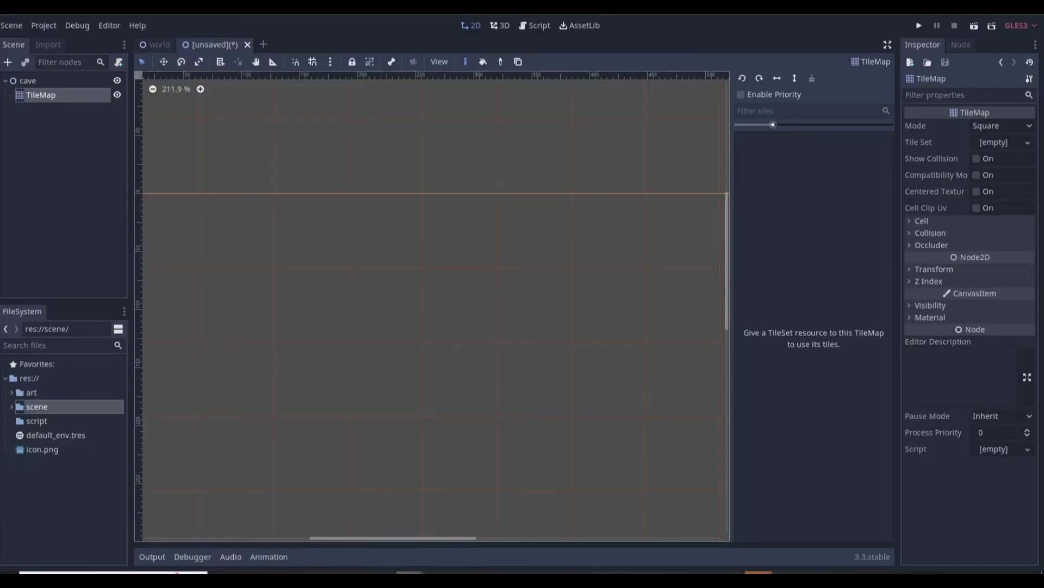
double_click(37, 96)
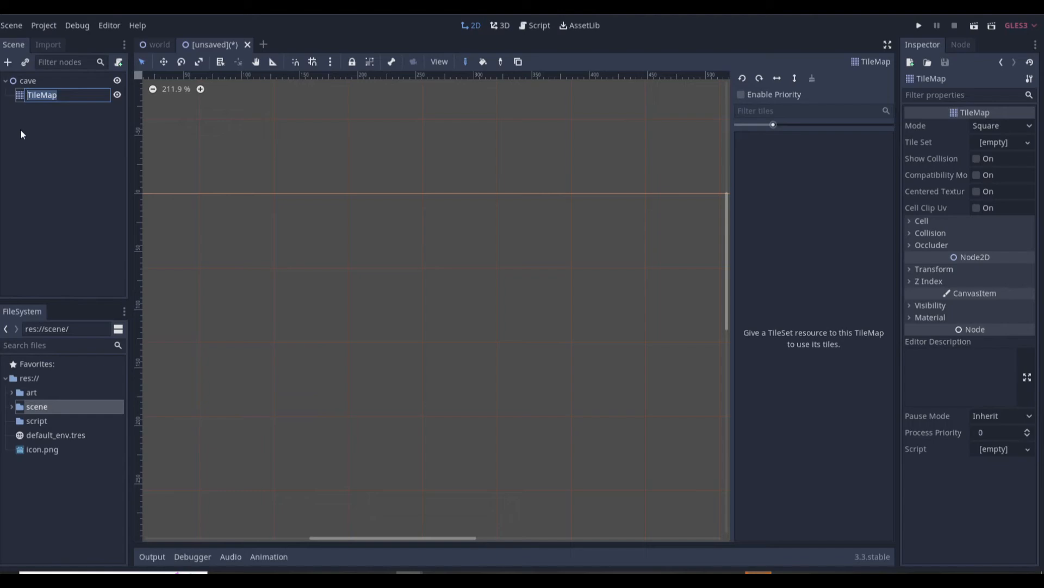
text(background)
key(Return)
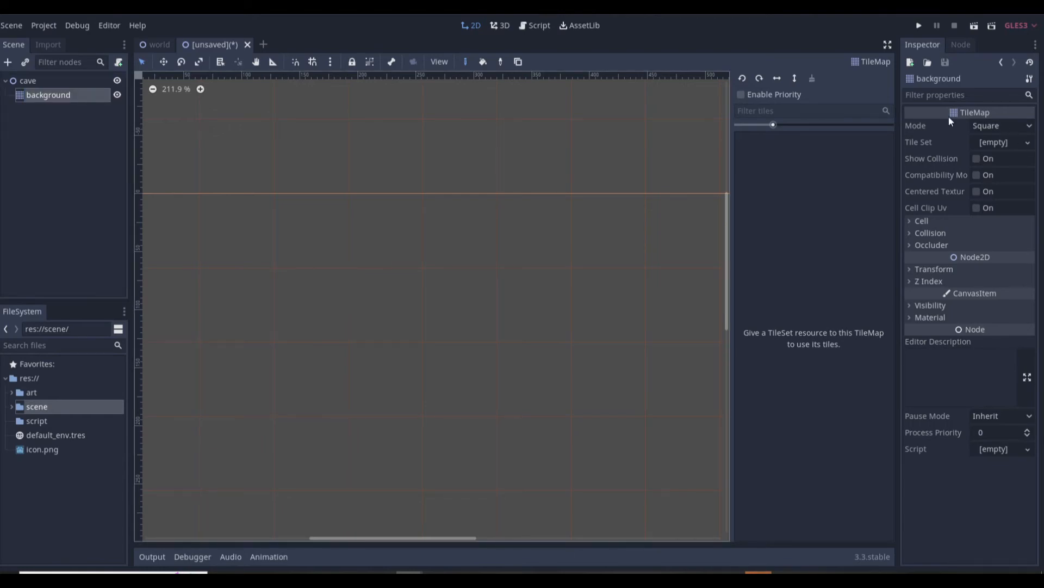
- Assign a new TileSet to the background TileMap and set its cell size to 16 by 16
click(1001, 142)
click(990, 158)
click(969, 221)
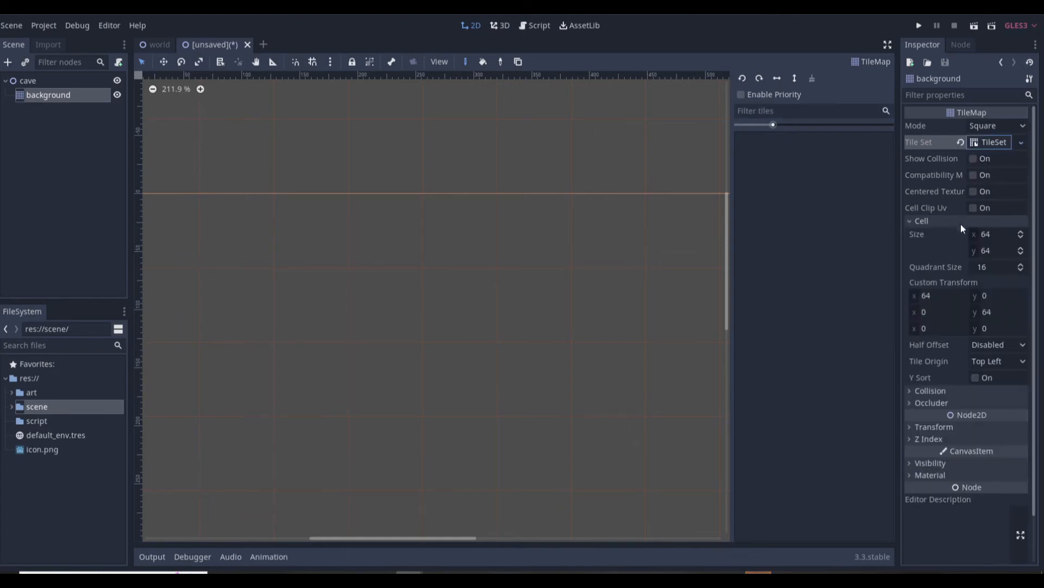
click(998, 235)
text(16)
click(998, 250)
text(1)
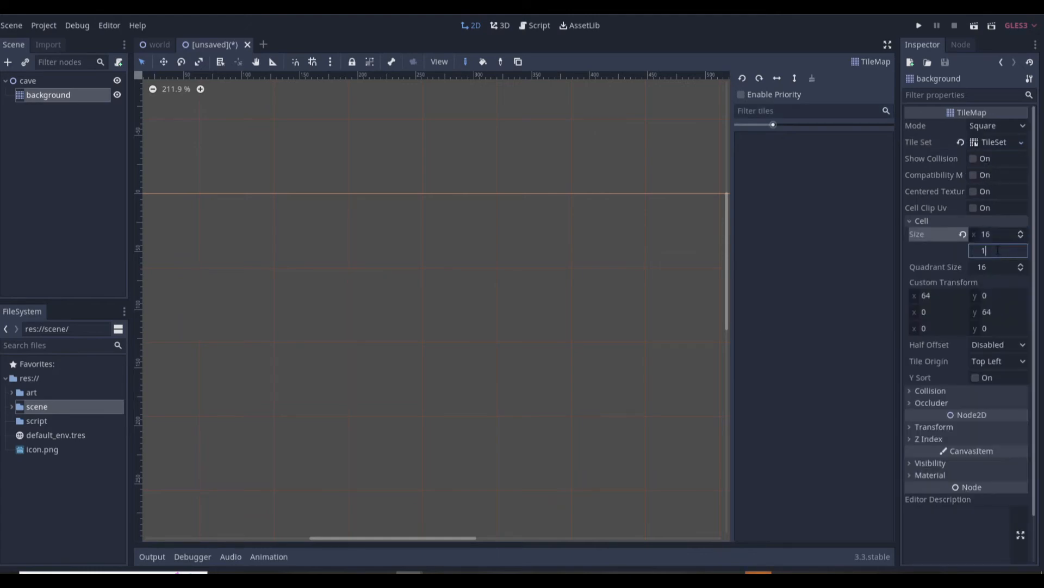
text(6)
key(Return)
- Open the background TileMap's new TileSet for editing and add Forest-Tileset.png as its texture
click(991, 143)
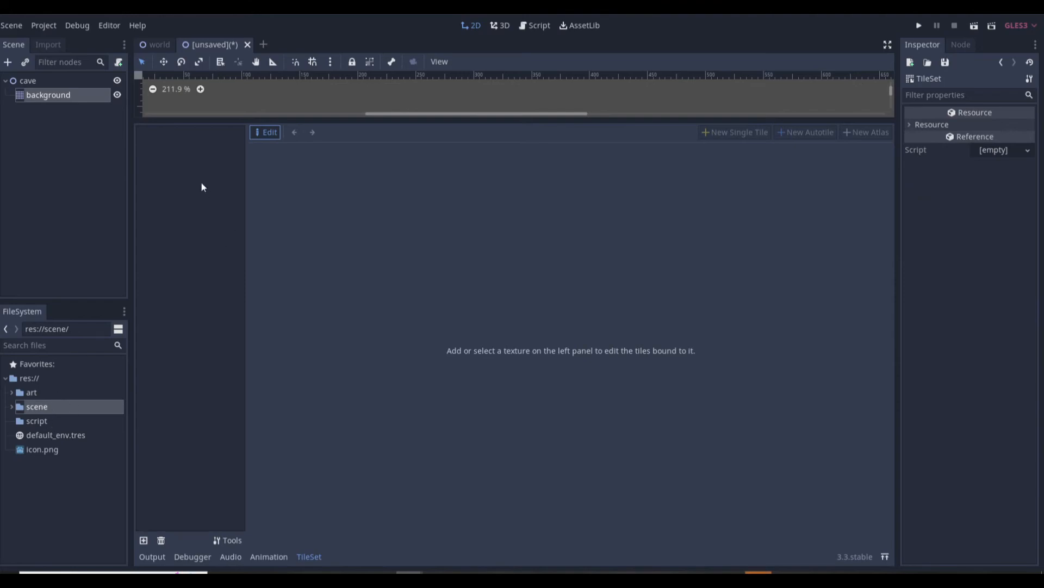
click(12, 392)
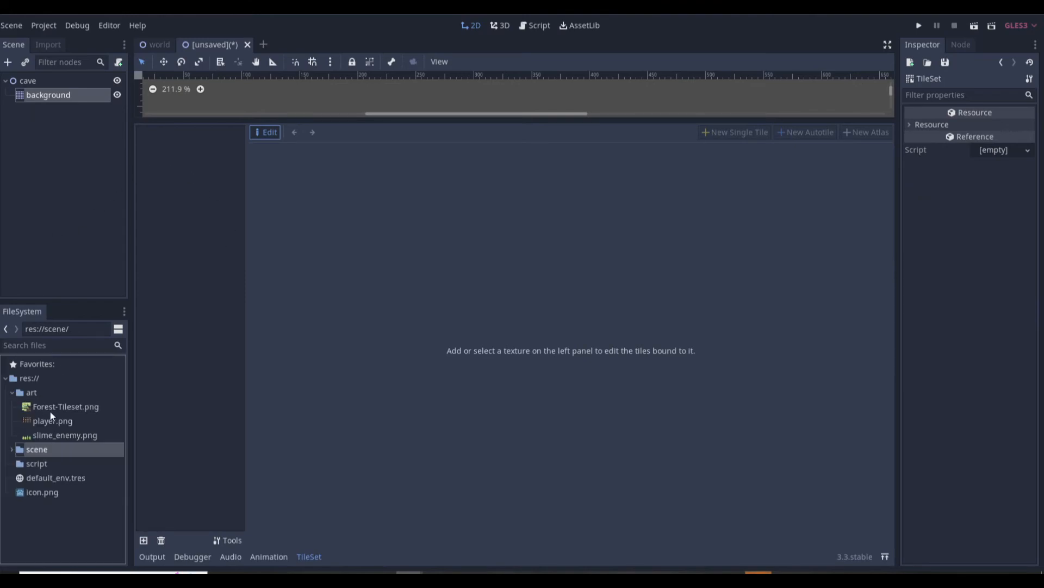
drag(58, 410, 201, 175)
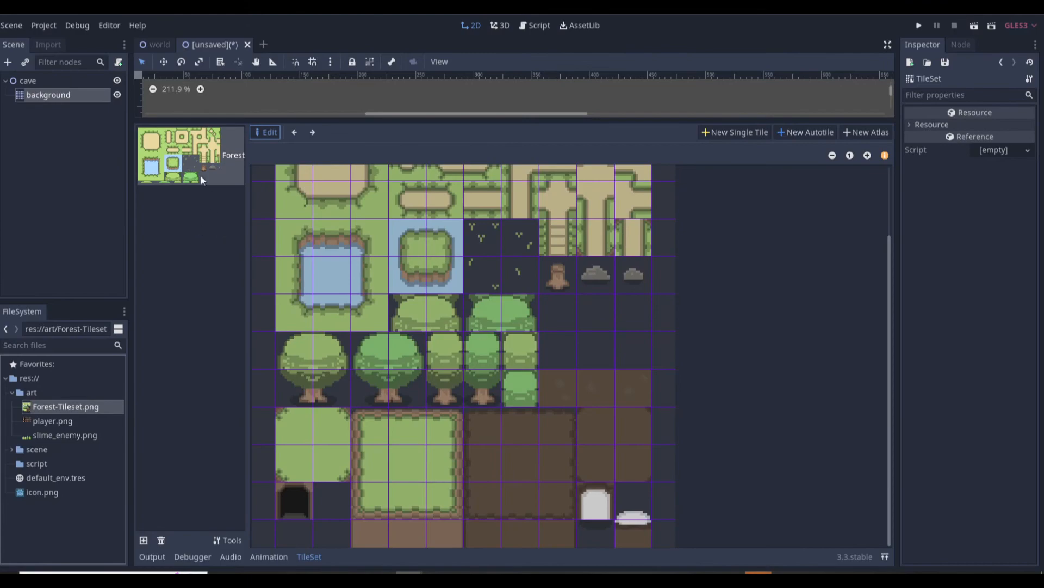
- Define three 16 by 16 single tiles from the top row of the dark brown 3 by 3 cave floor block
click(712, 134)
drag(468, 457, 499, 409)
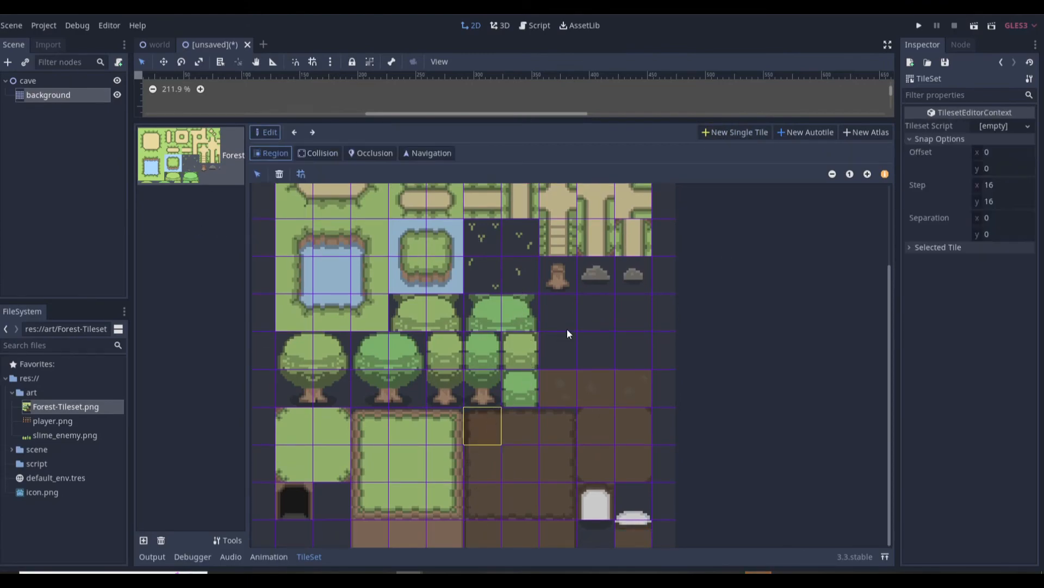
click(527, 428)
click(715, 136)
click(560, 427)
- Define single tiles for all six cells in the middle and bottom rows of the 3 by 3 cave floor block
click(715, 136)
click(498, 453)
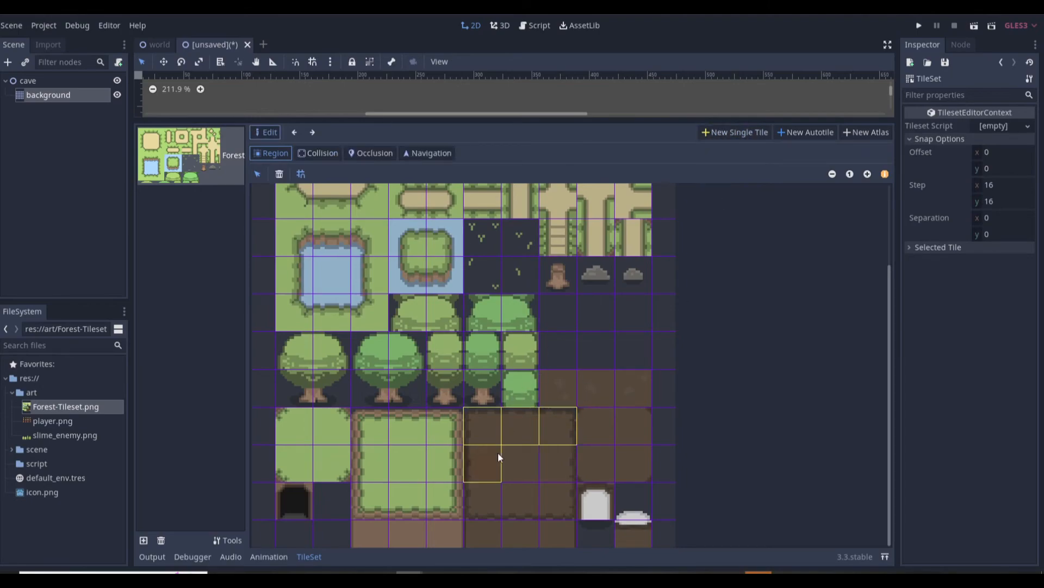
click(745, 134)
click(542, 466)
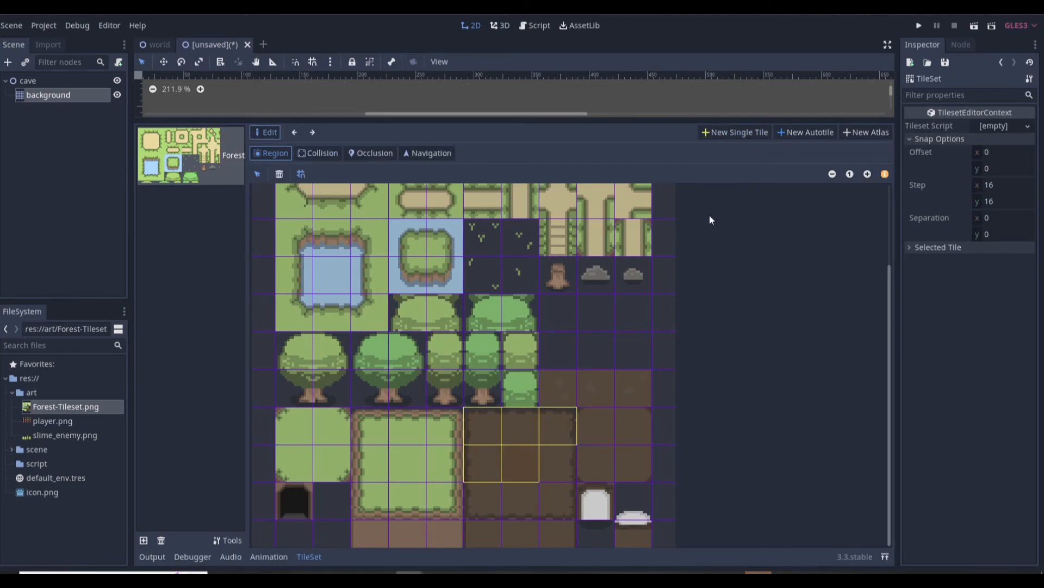
click(730, 136)
click(557, 463)
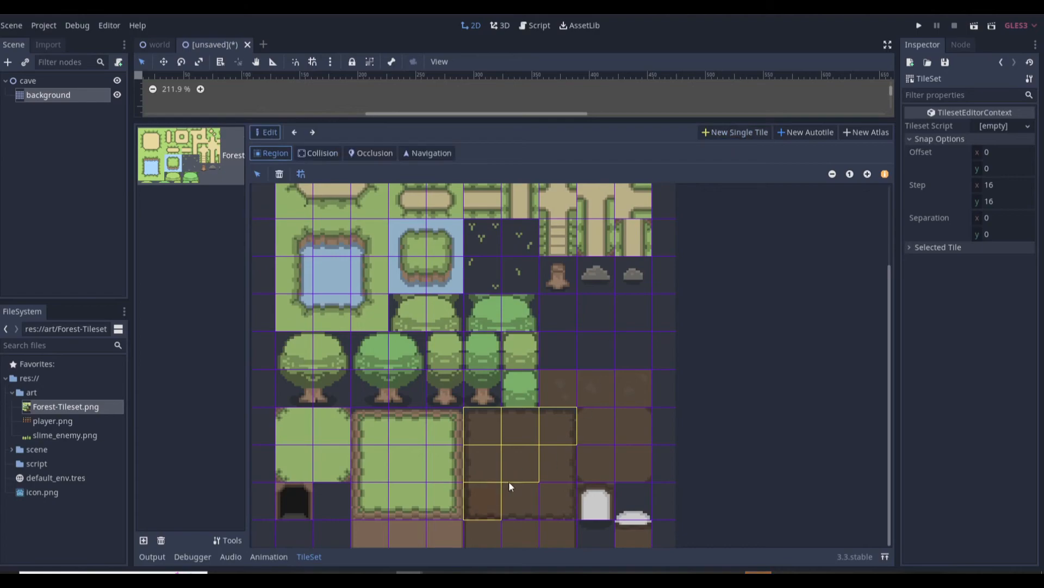
click(737, 132)
click(483, 501)
click(727, 133)
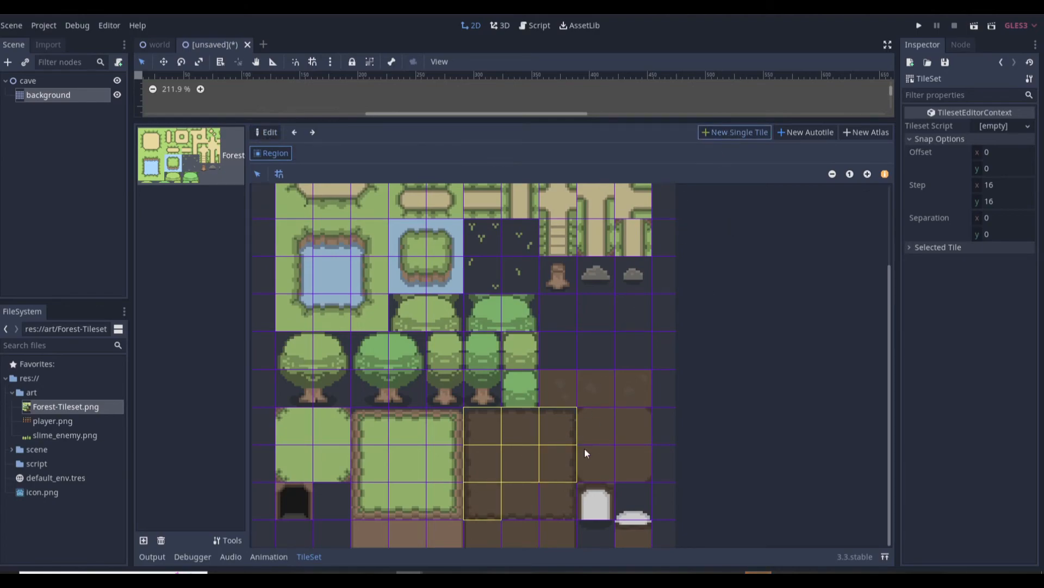
click(520, 501)
click(739, 133)
click(566, 489)
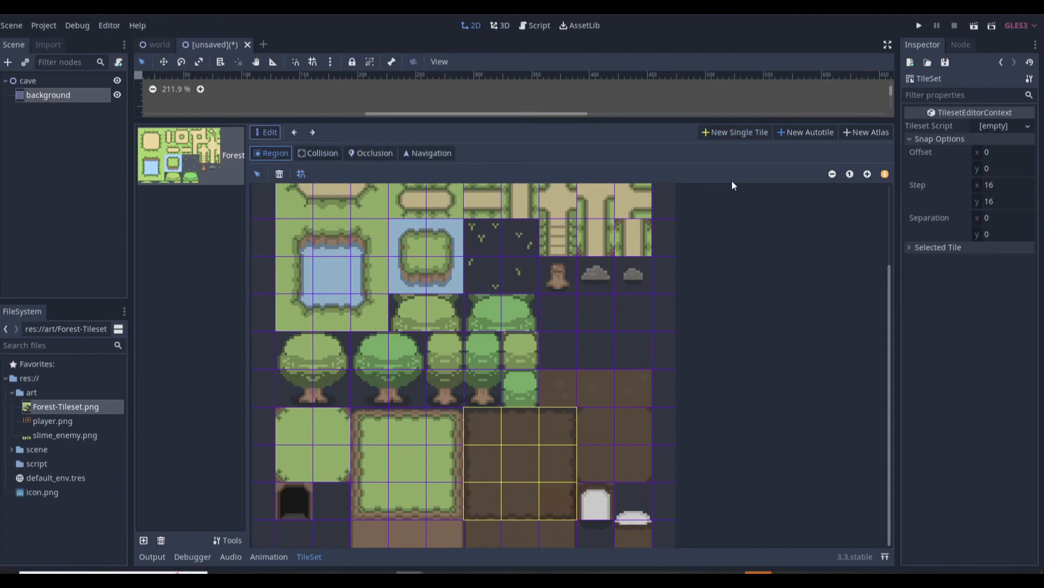
- Define three single tiles from the brown wall row directly below the 3 by 3 cave floor block
click(736, 133)
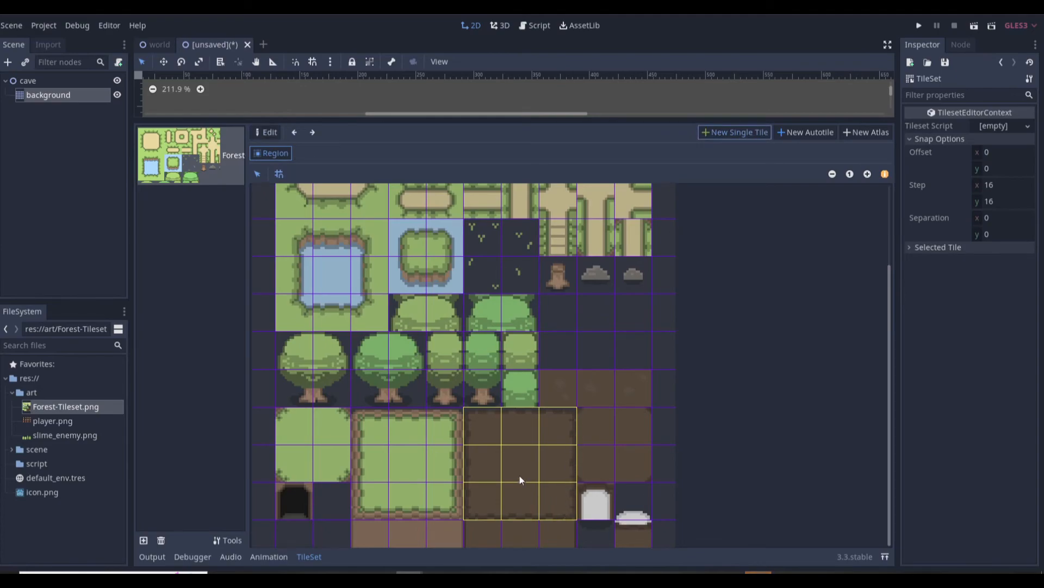
click(488, 532)
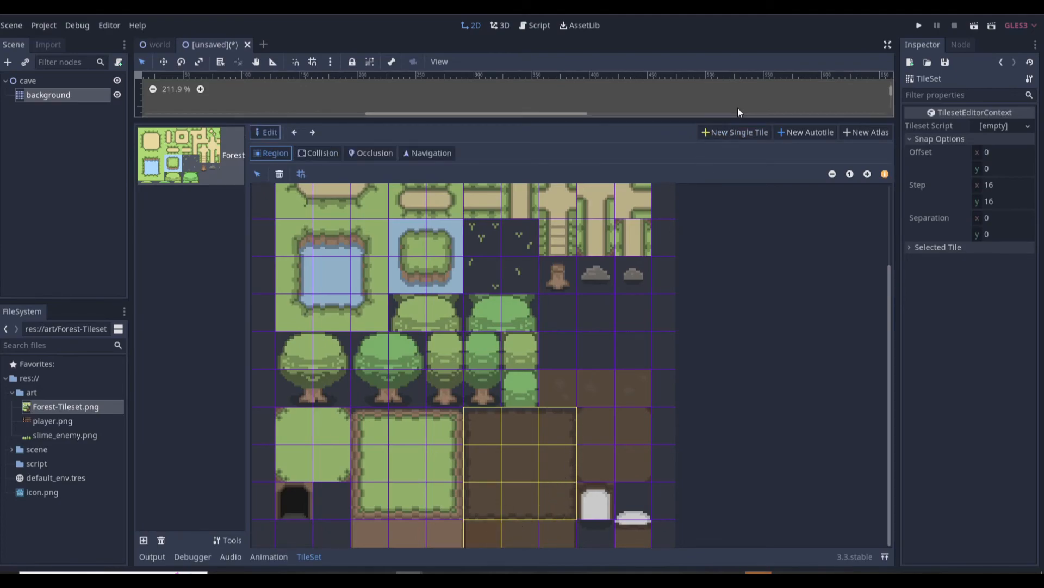
click(736, 132)
click(528, 521)
click(728, 133)
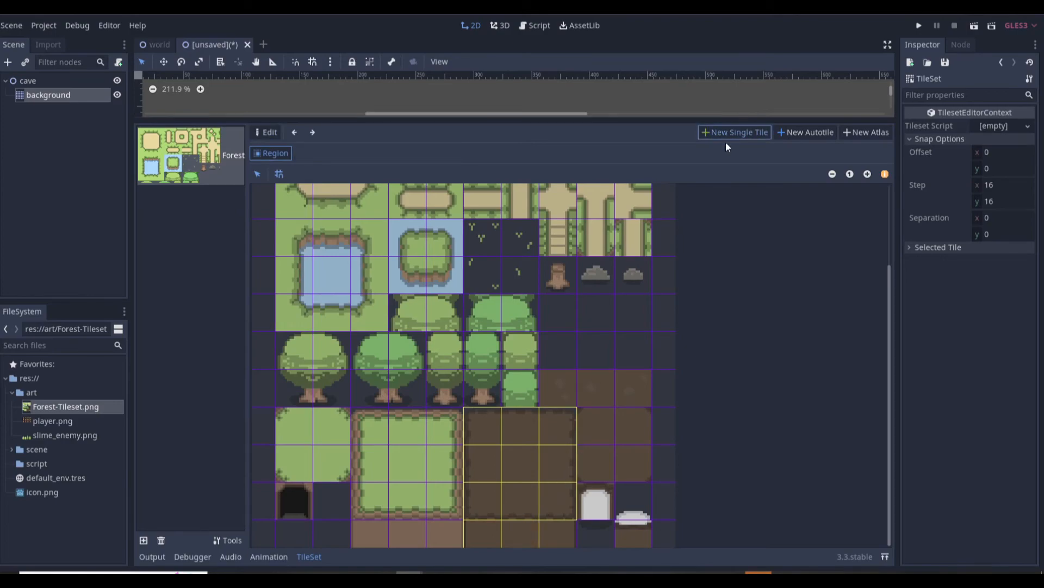
click(561, 524)
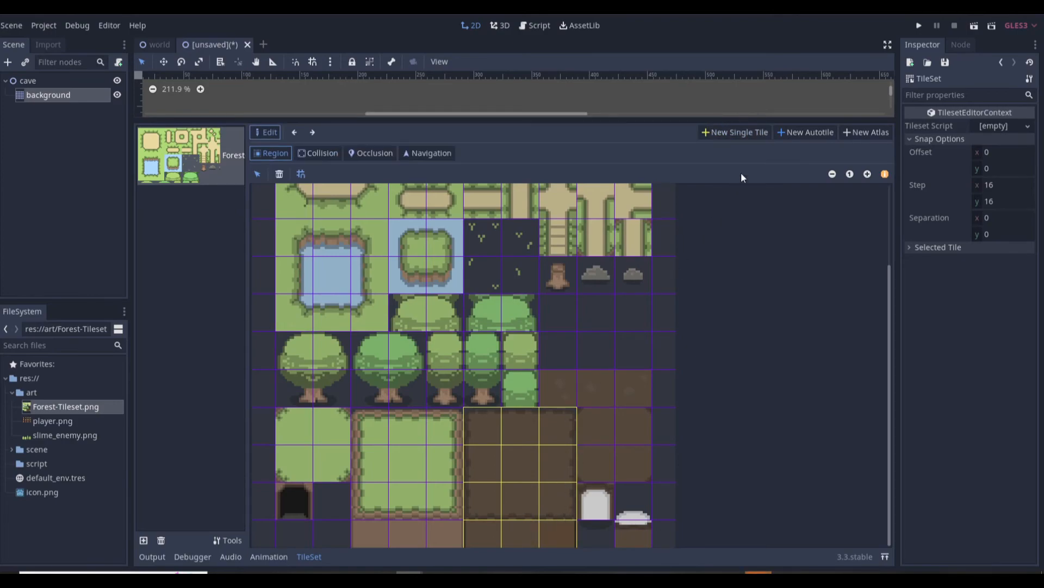
- Define single tiles for the 2 by 2 brown block's upper-right corner, the low white mound and the brown cell beneath that mound
click(740, 132)
click(634, 427)
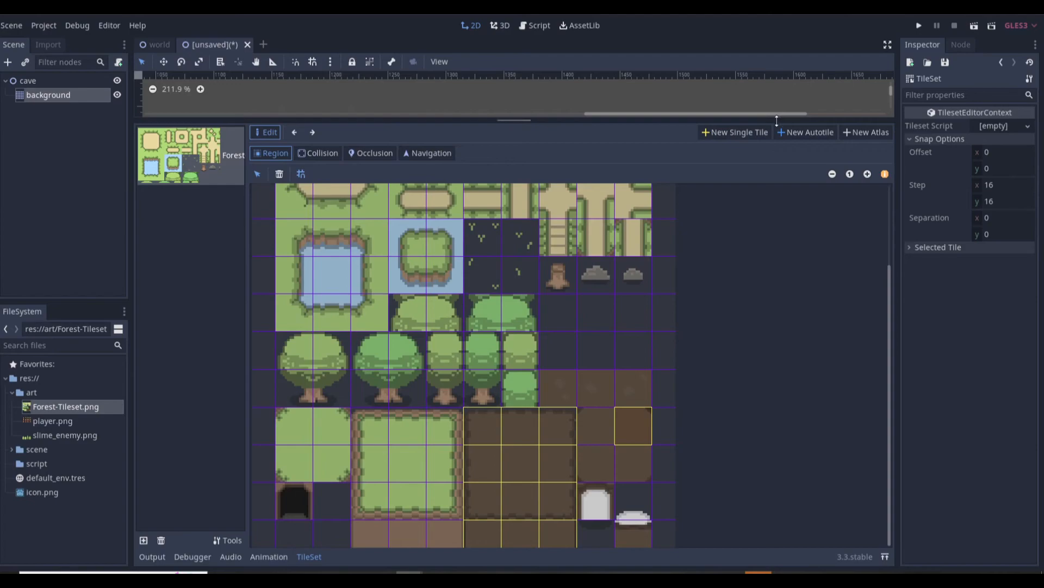
click(713, 132)
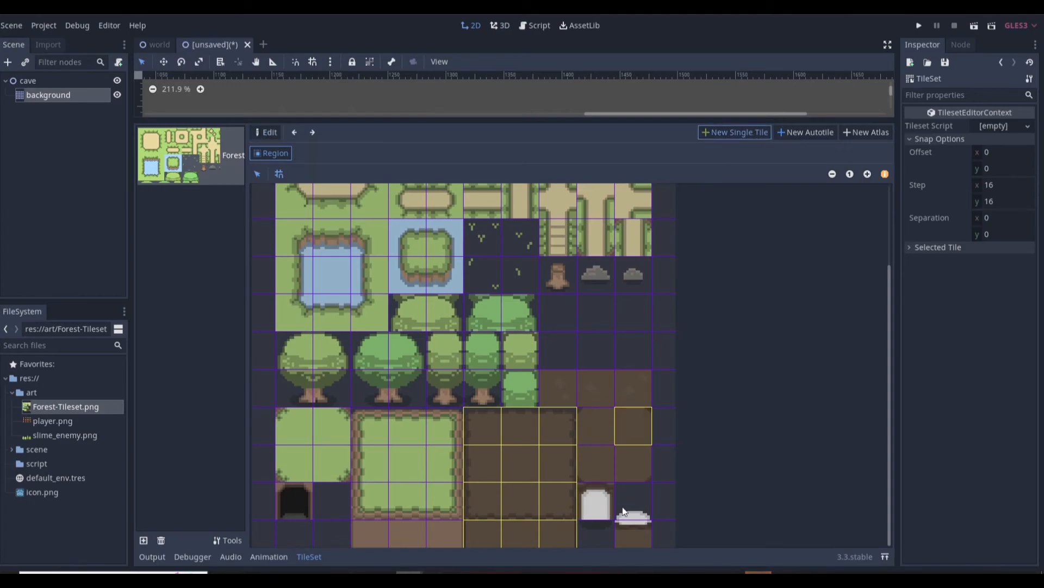
click(629, 527)
click(756, 133)
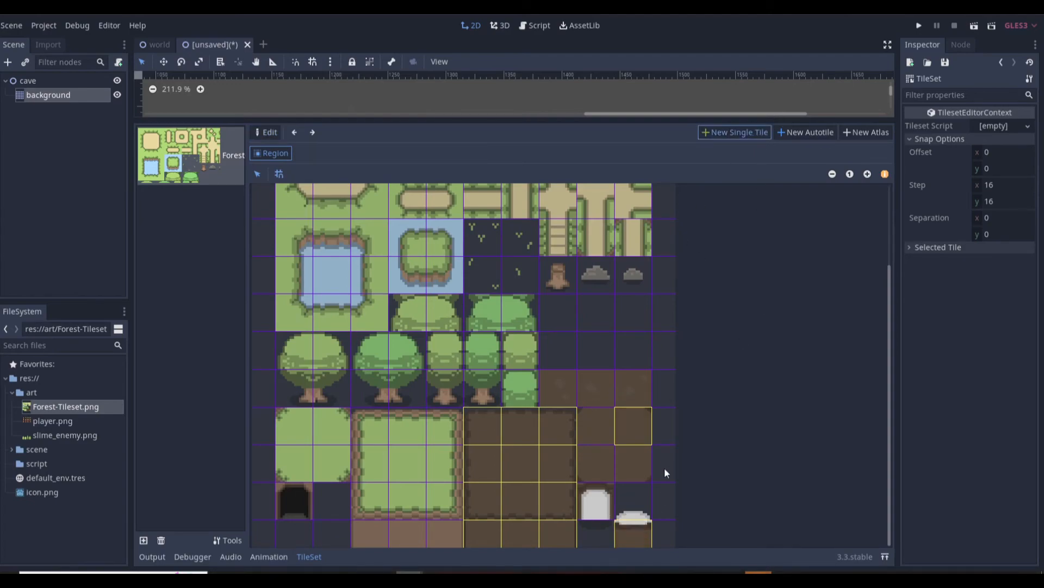
click(640, 511)
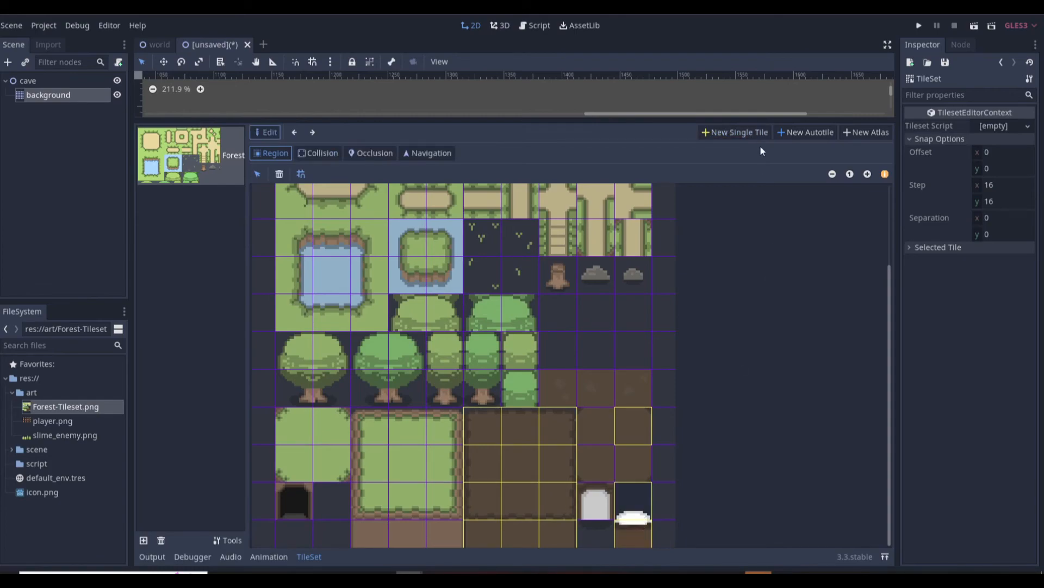
- Define single tiles from the three speckled brown floor cells in the row above the cave blocks
click(757, 133)
click(558, 388)
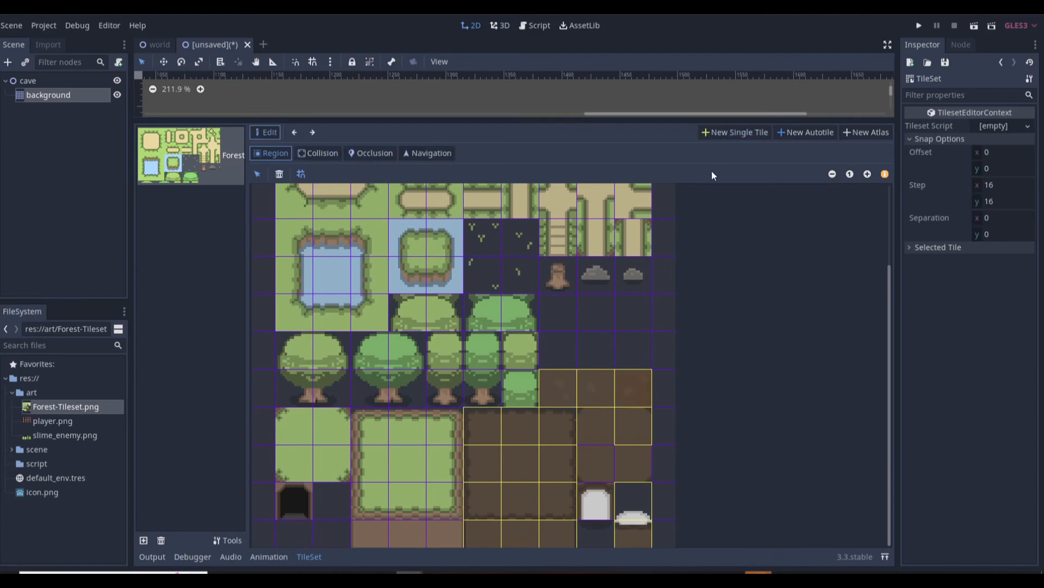
- Paint a four-tile horizontal wall strip on the background TileMap with lower-left corner, two lower-edge and lower-right corner cave tiles
click(50, 95)
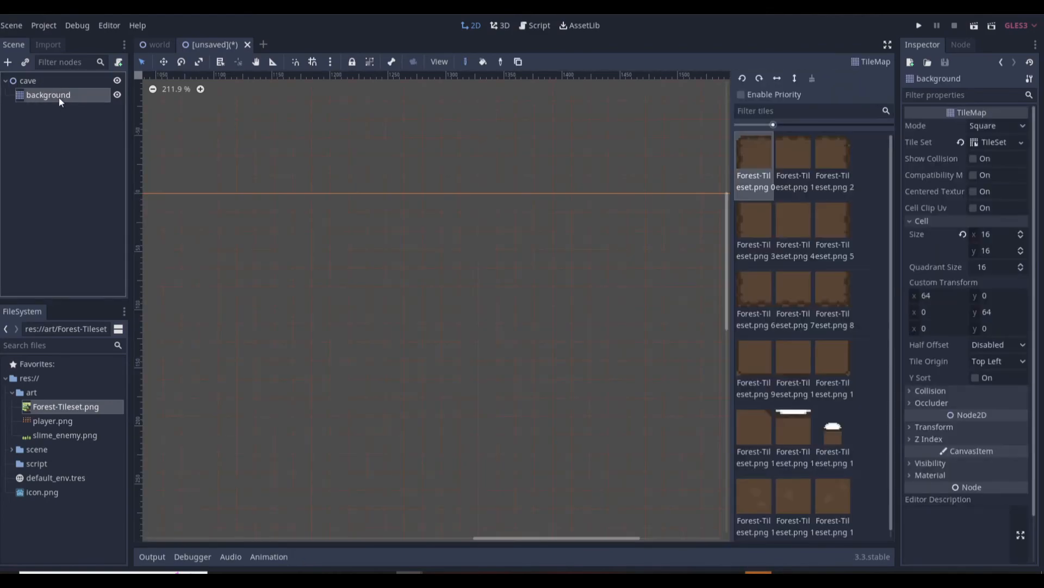
scroll(380, 293, down, 8)
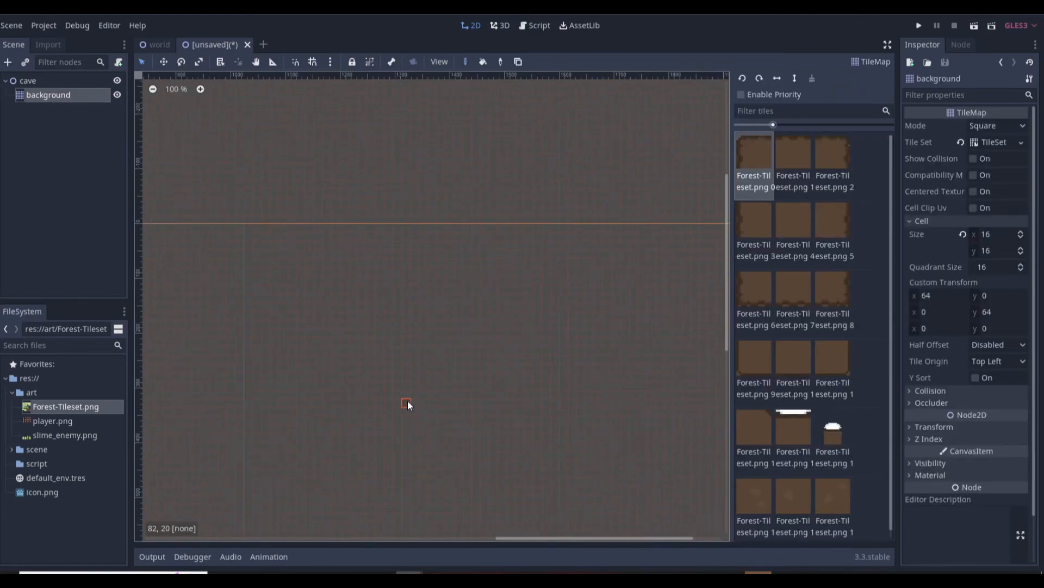
scroll(280, 292, up, 15)
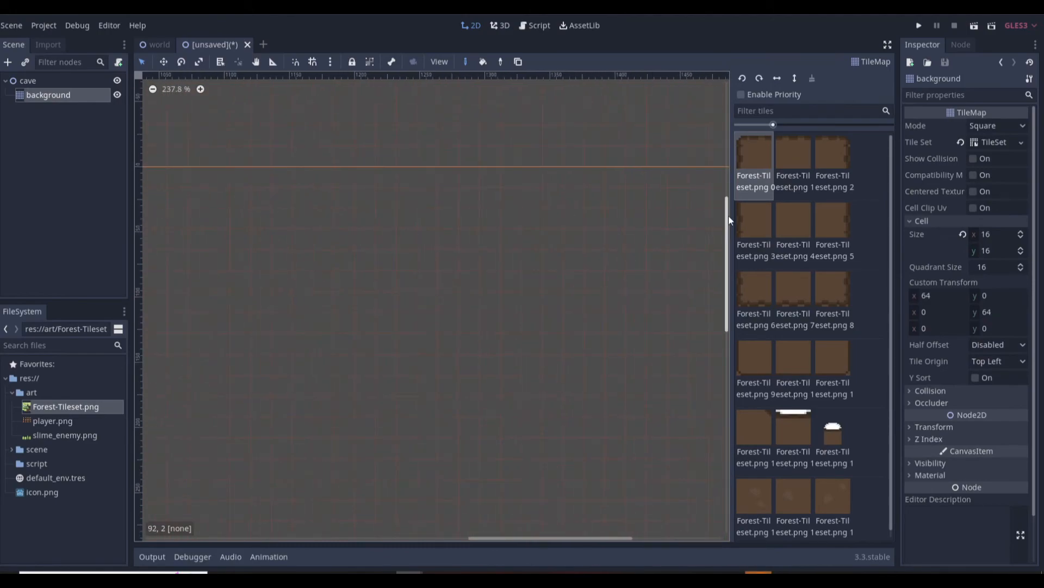
click(793, 291)
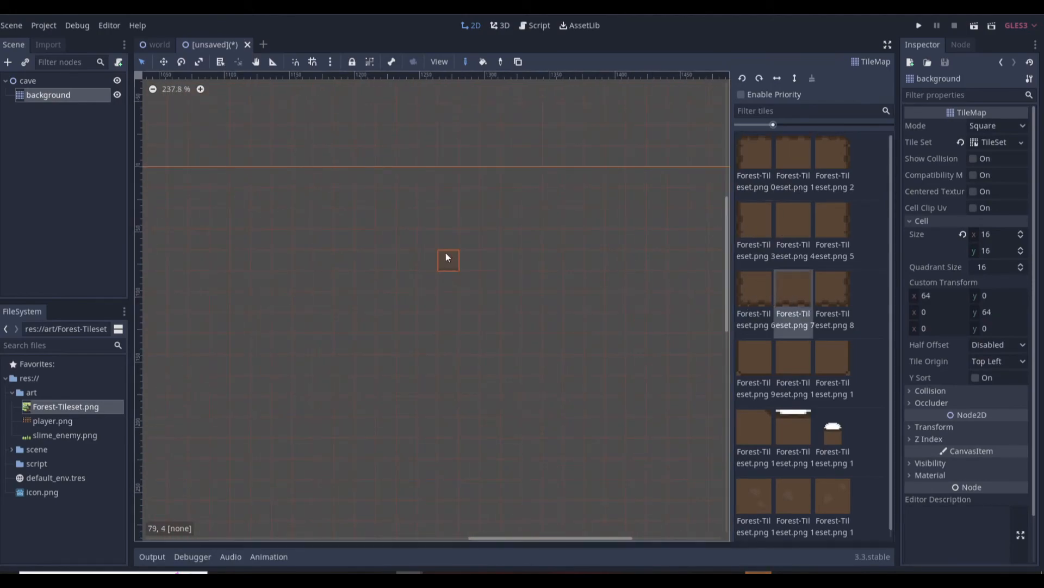
click(469, 239)
click(754, 294)
click(449, 239)
click(822, 297)
click(511, 239)
click(793, 297)
click(490, 239)
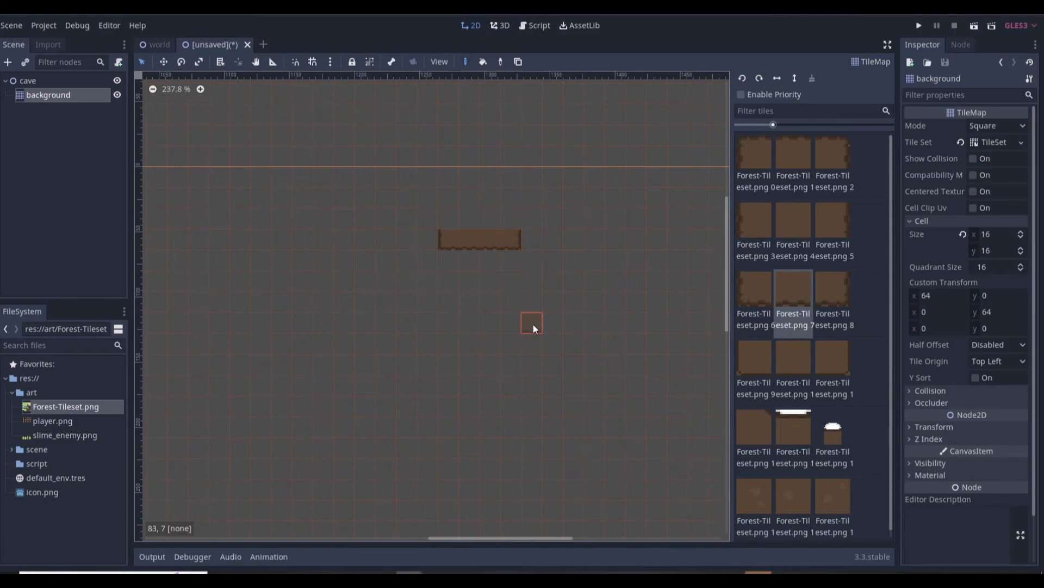
- Extend the cave outline with a right-edge tile, a lower-edge row, a long left-edge column and a short left-edge column above the strip
click(832, 220)
click(511, 218)
click(793, 290)
click(532, 198)
click(755, 228)
mouse_move(553, 198)
mouse_down()
mouse_move(594, 198)
mouse_move(618, 261)
mouse_move(615, 343)
mouse_up()
drag(449, 219, 449, 198)
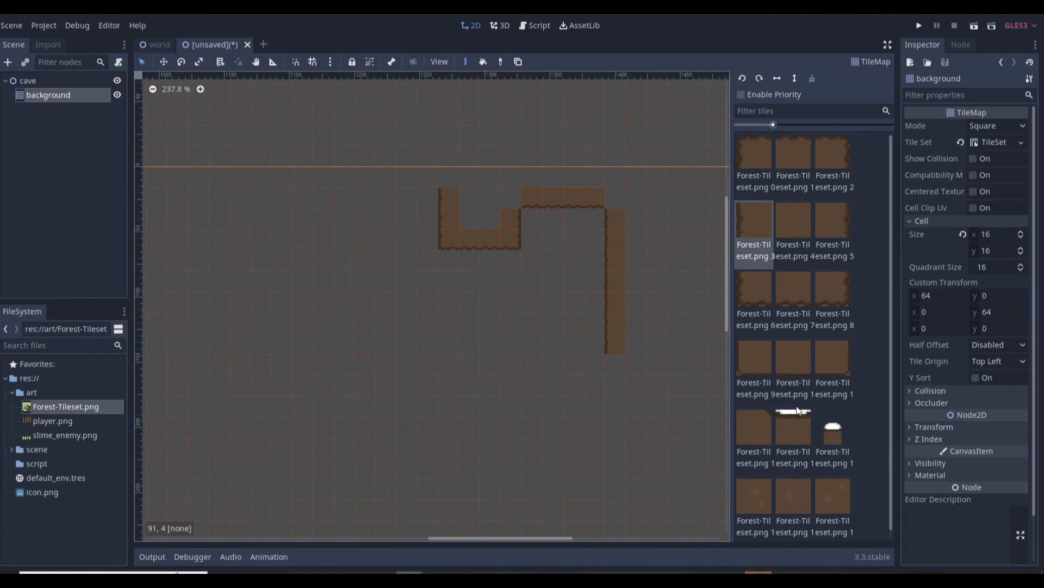
- Paint rotated corner tiles where the cave outline turns: at both ends of the upper-right wall row and below the long right-hand column
click(754, 427)
click(759, 78)
click(511, 198)
click(615, 198)
click(742, 78)
double_click(760, 78)
click(615, 198)
key(s)
click(624, 367)
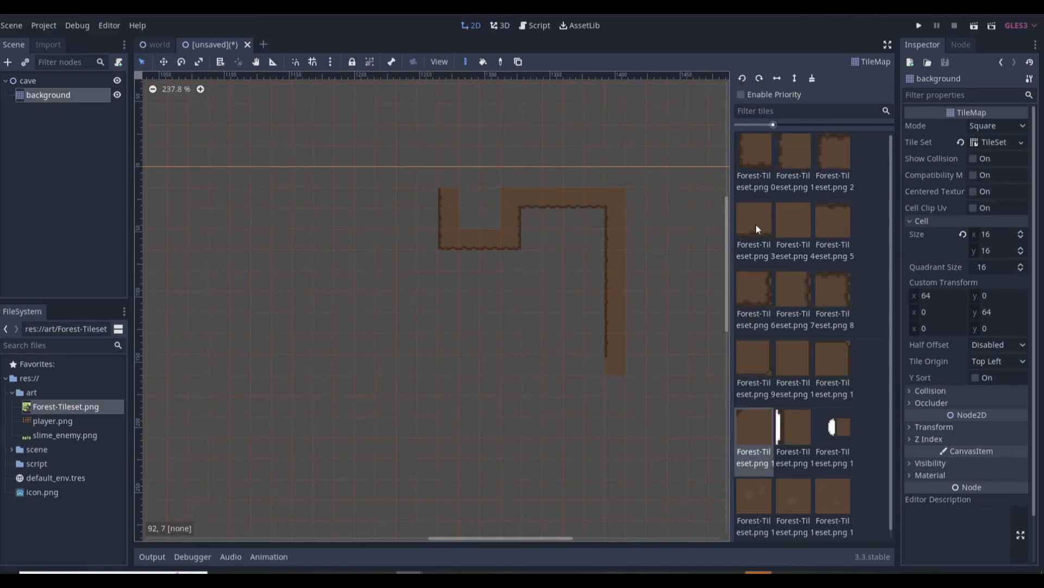
- Close the cave room's outline with the upper-left wall, left side and lower edge, adding corner tiles where they meet
key(s)
click(793, 290)
mouse_move(428, 177)
mouse_down()
mouse_move(407, 177)
mouse_move(386, 343)
mouse_move(596, 365)
mouse_up()
click(754, 427)
click(760, 77)
click(386, 177)
click(449, 176)
click(832, 223)
click(796, 168)
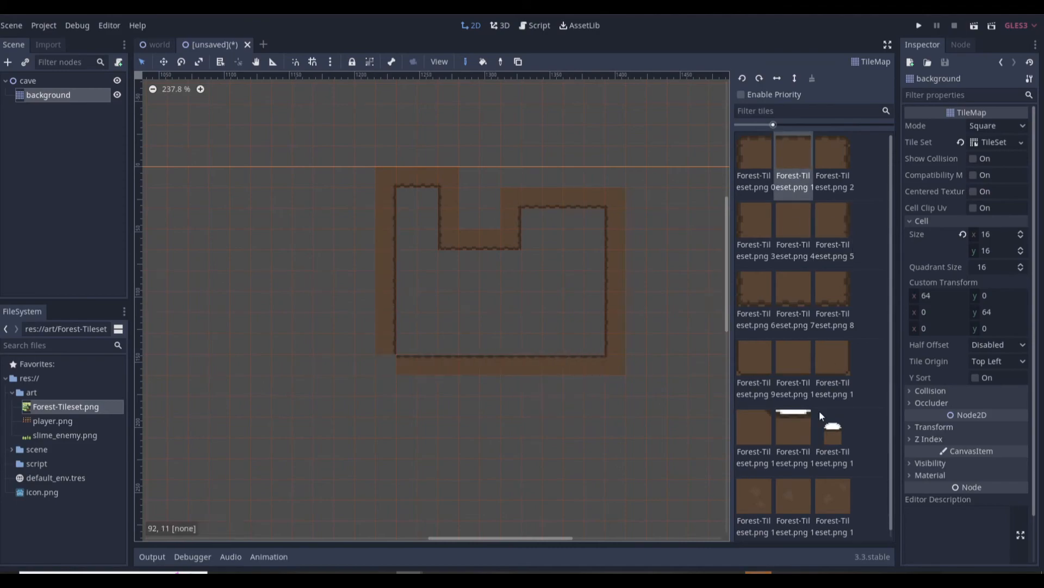
click(754, 427)
click(385, 365)
- Paint brown wall-face tiles beneath the room's three upper edges and fill the interior with the plain cave floor tile
click(789, 380)
drag(469, 260, 490, 260)
click(830, 381)
click(510, 260)
click(756, 381)
drag(583, 220, 532, 219)
drag(427, 198, 407, 198)
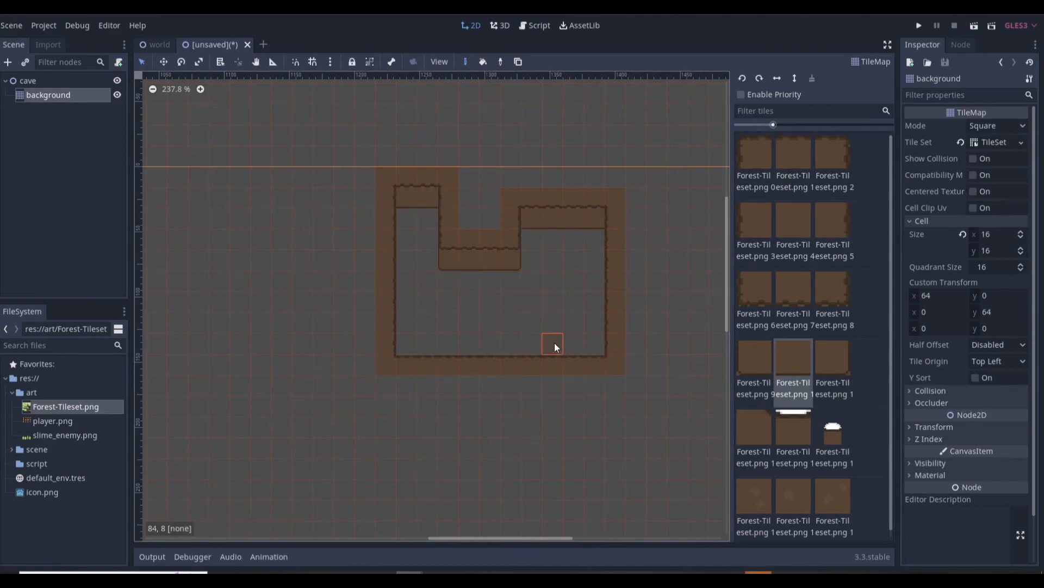
click(794, 223)
mouse_move(532, 253)
mouse_down()
mouse_move(530, 322)
mouse_move(487, 356)
mouse_move(492, 305)
mouse_up()
- Try the white mound tile on the cave room's lower edge, and repaint that edge with the wall edge tile
click(836, 432)
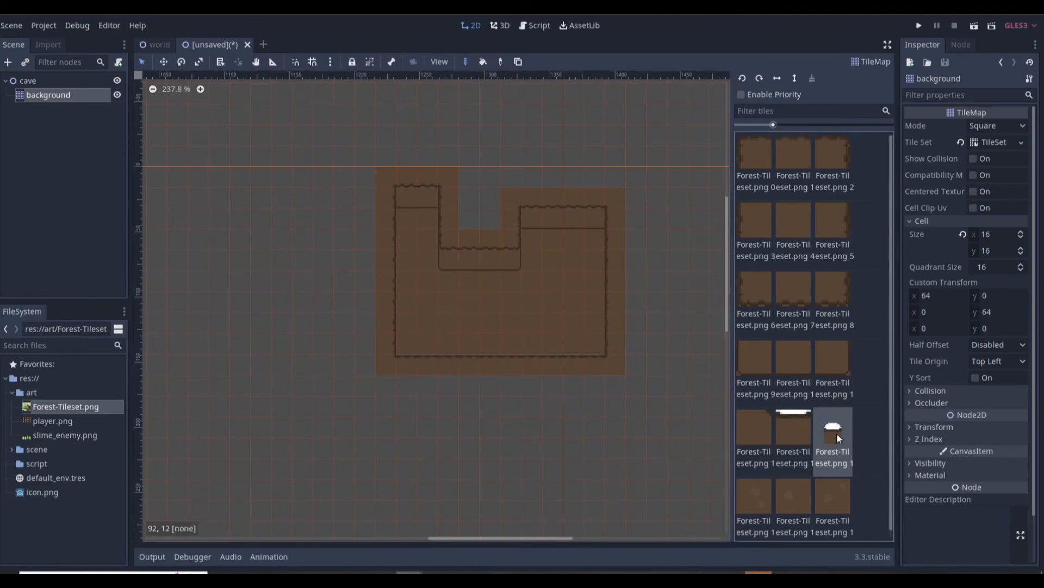
click(449, 365)
click(793, 223)
click(793, 163)
drag(449, 365, 490, 365)
- Fill a large area around the cave room, including the notch in its upper wall, with the plain brown tile
click(793, 223)
mouse_move(636, 179)
mouse_down()
mouse_move(351, 322)
mouse_move(572, 407)
mouse_move(572, 136)
mouse_move(281, 288)
mouse_move(246, 112)
mouse_move(480, 209)
mouse_up()
- Scatter four speckled floor tiles inside the cave room: one near the right wall, two right of center and one on the left
scroll(529, 310, up, 7)
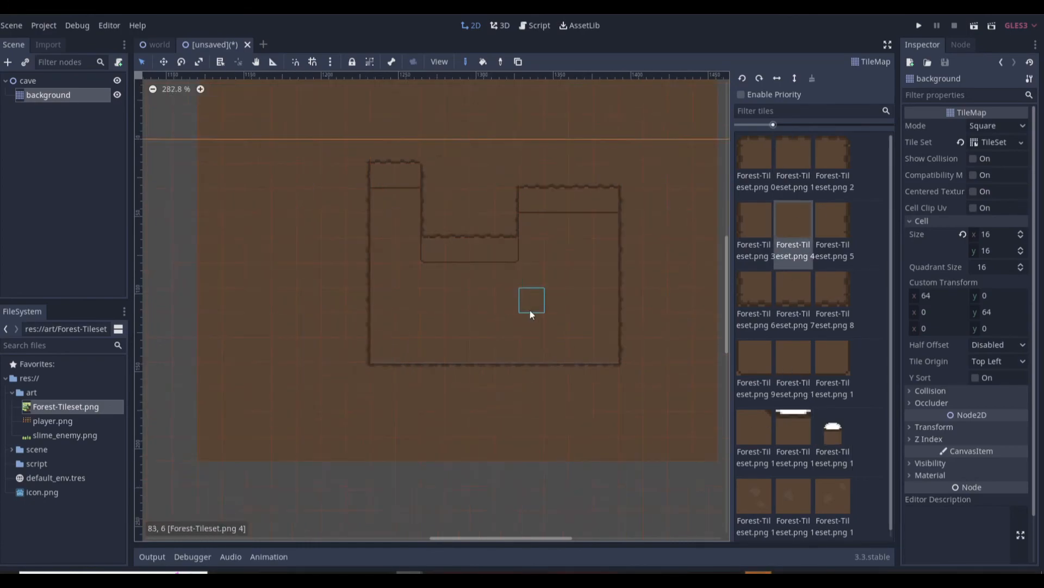
click(793, 492)
click(626, 235)
click(833, 492)
click(567, 296)
click(754, 492)
click(534, 298)
click(833, 492)
click(376, 298)
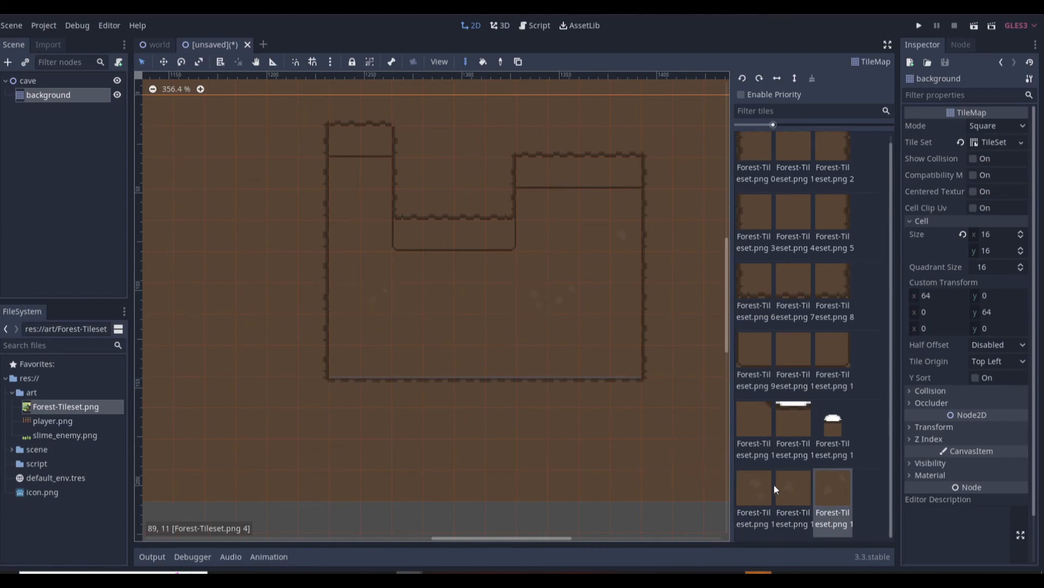
- Add another speckled tile in the room's left part and two stacked speckled tiles in the brown area above the notch
click(793, 490)
click(376, 329)
click(833, 492)
click(441, 142)
click(754, 493)
click(440, 110)
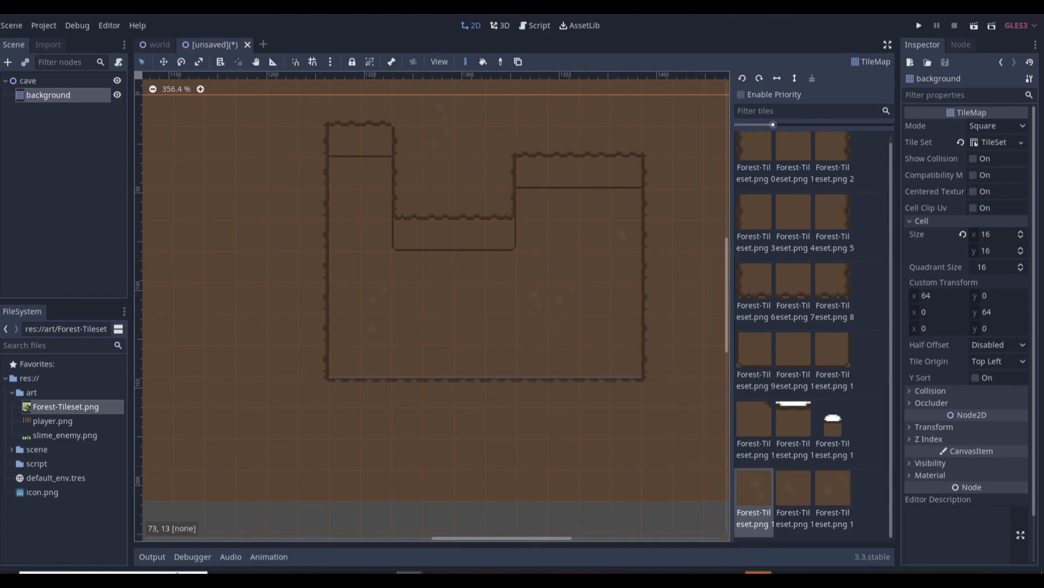
- Save the new scene as cave.tscn in the res://scene folder
click(68, 217)
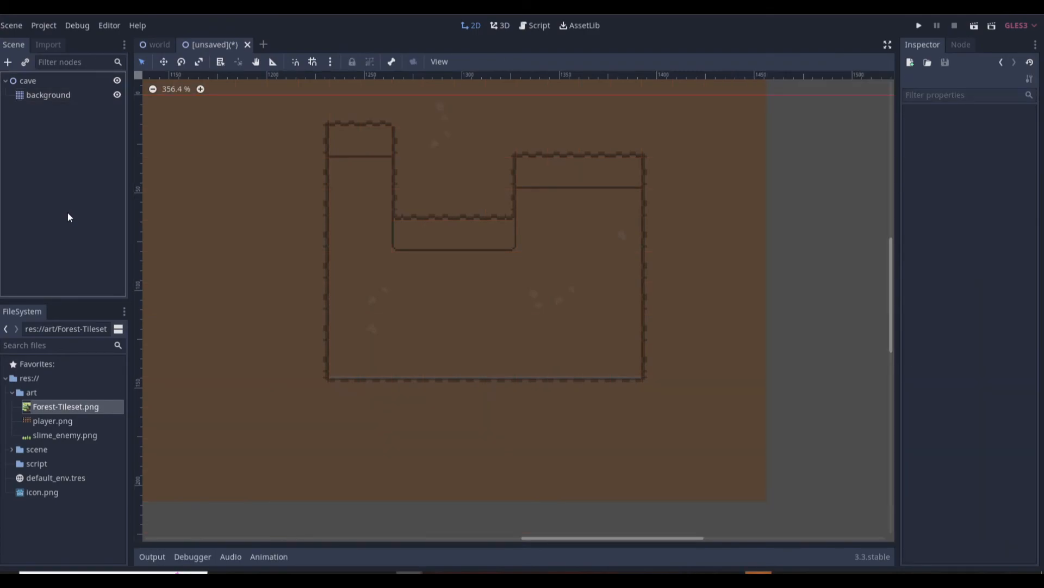
key(ctrl+s)
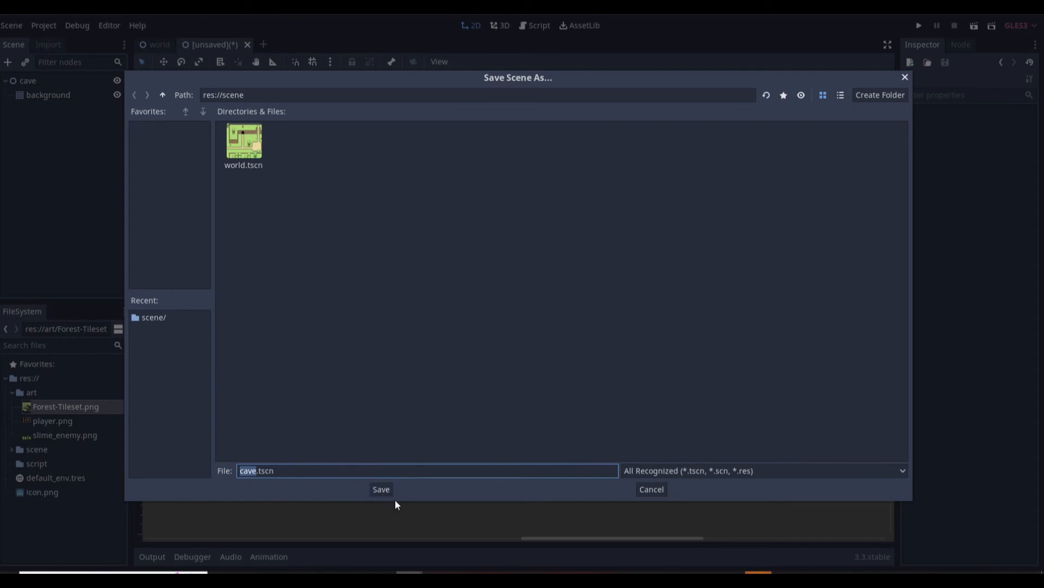
click(380, 488)
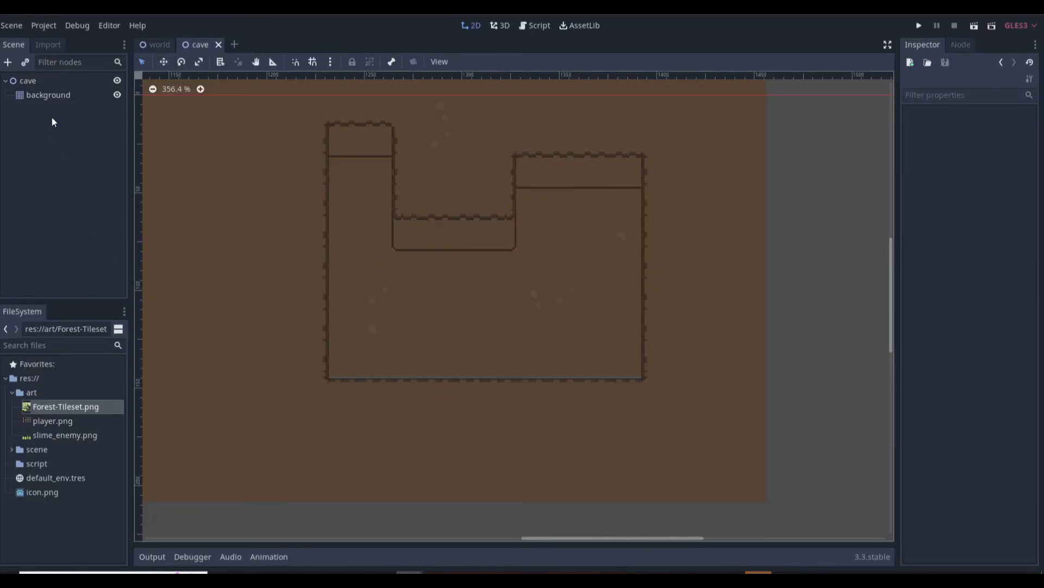
- Add a TileMap child node to the cave root node
click(31, 83)
click(15, 63)
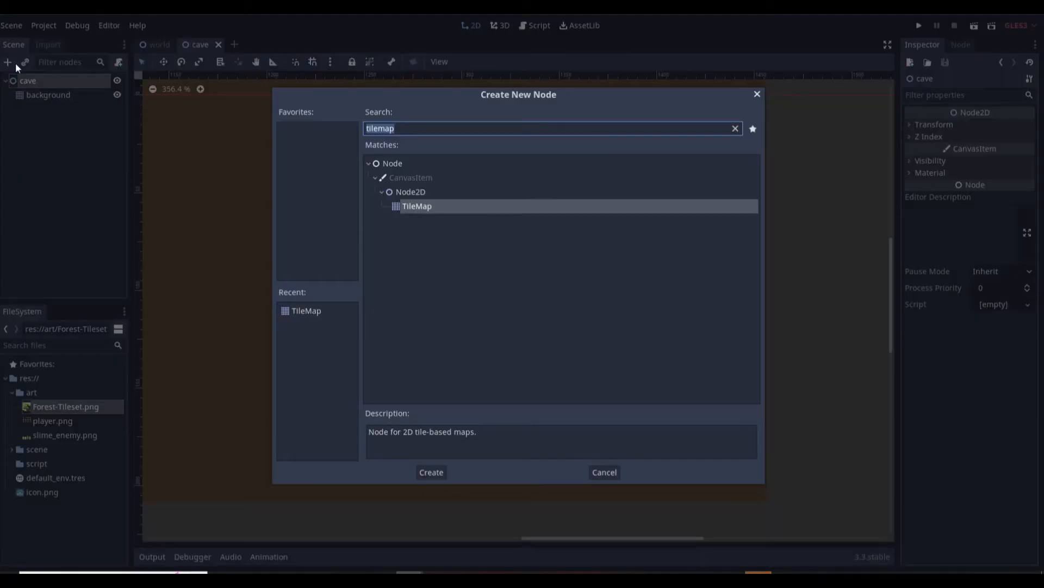
key(BackSpace)
text(modd)
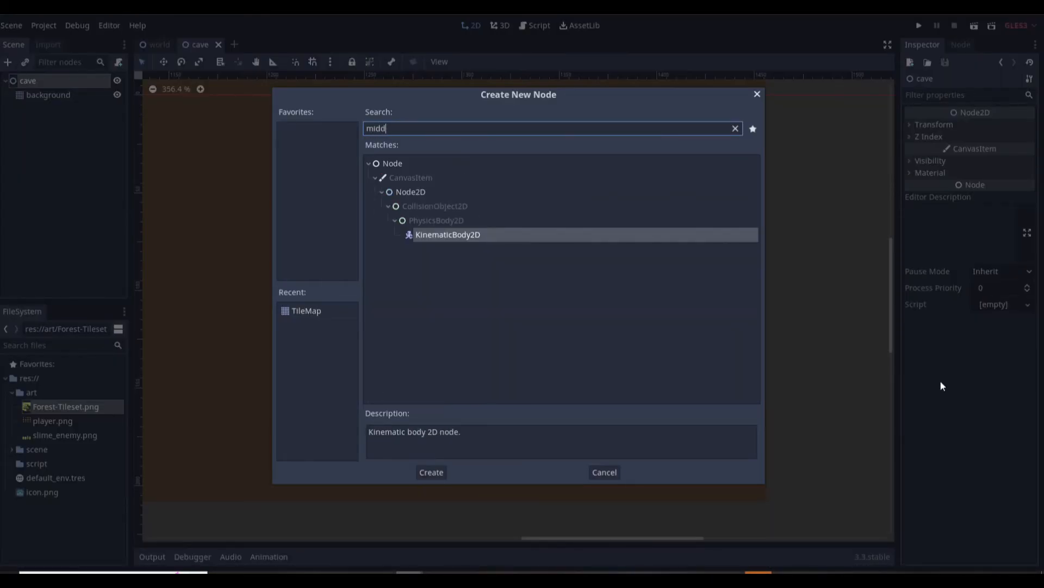
key(BackSpace)
key(BackSpace)
key(BackSpace)
key(BackSpace)
text(tile)
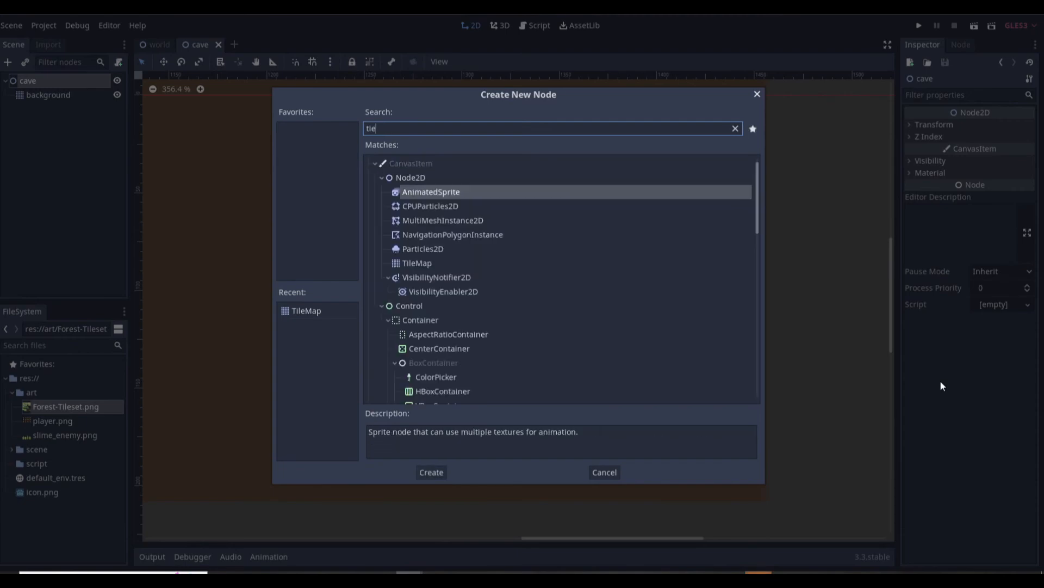
text(map)
key(Return)
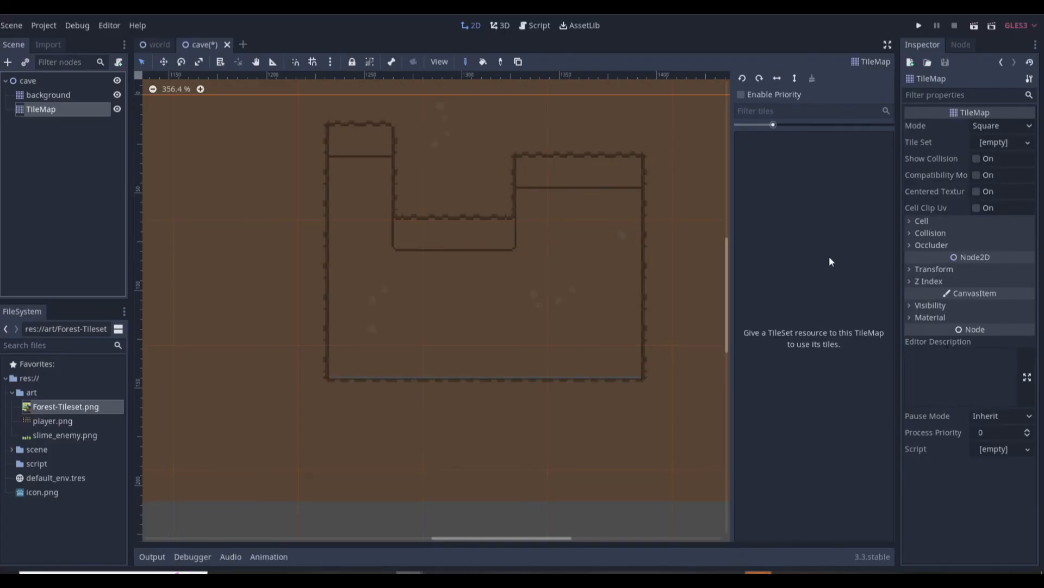
- Rename the new TileMap node to middleground
double_click(70, 111)
text(middle)
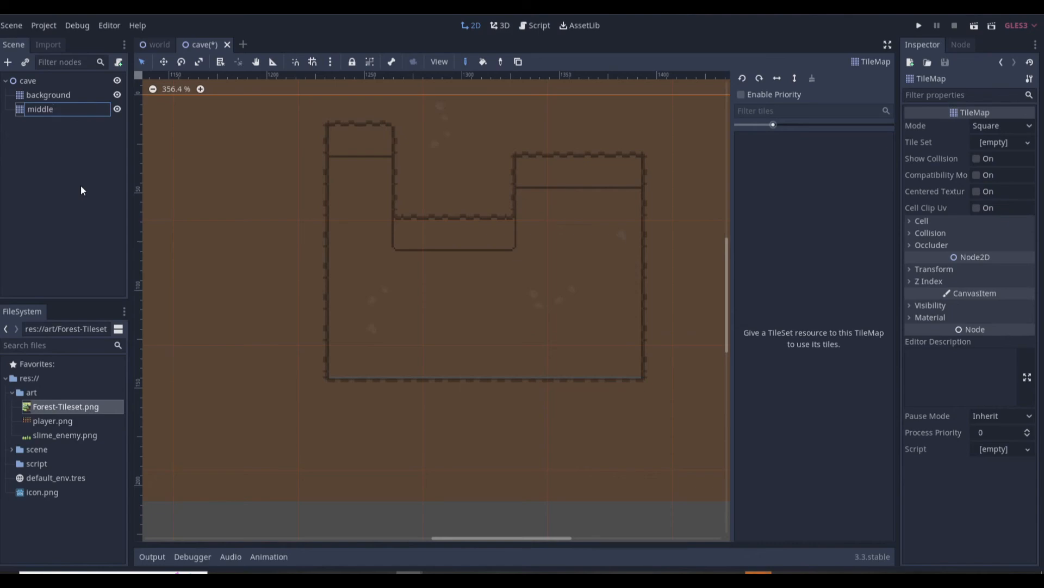
text(grodun)
key(BackSpace)
key(BackSpace)
key(BackSpace)
text(und)
key(Return)
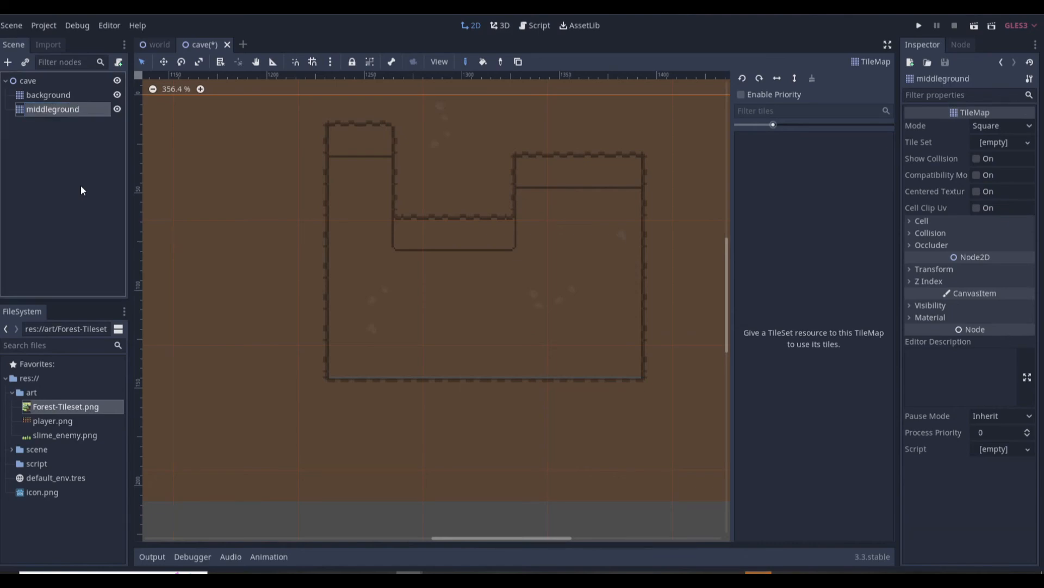
- Set the middleground TileMap's cell size to 16 by 16
click(932, 220)
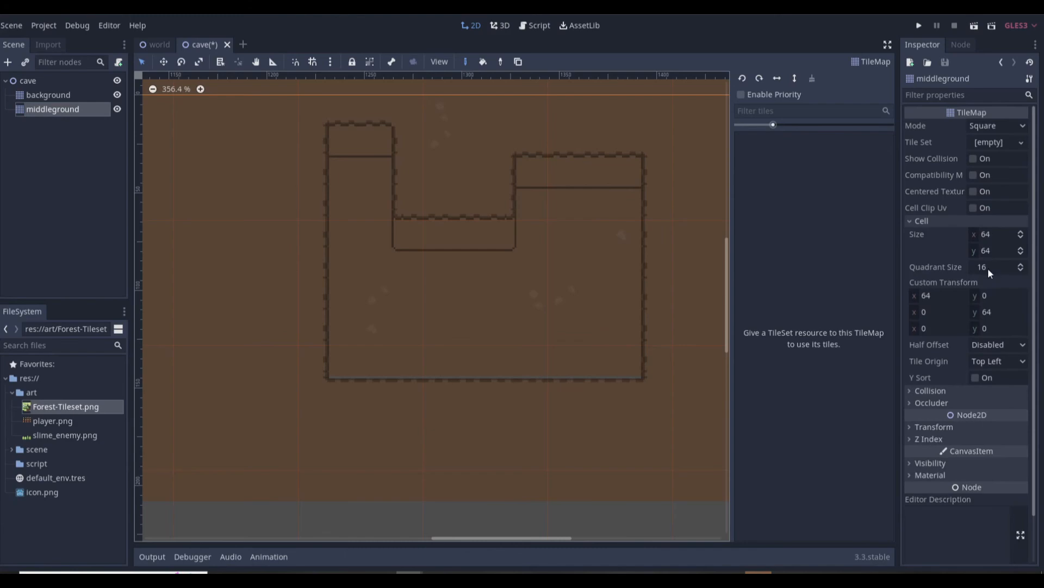
click(997, 233)
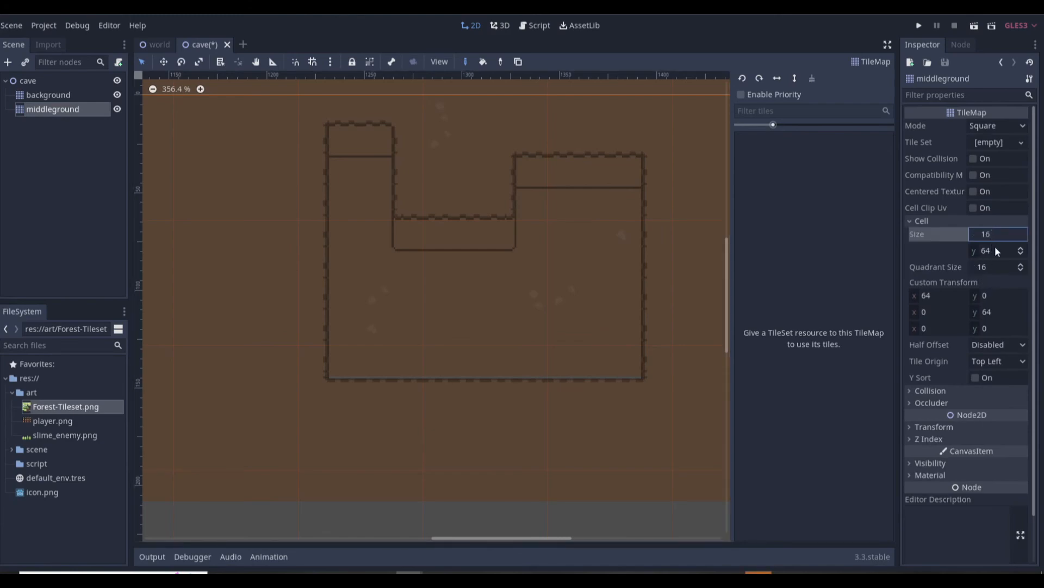
click(996, 251)
text(1)
key(Return)
- Create a new TileSet for the middleground TileMap and add Forest-Tileset.png as its texture
click(996, 142)
click(993, 161)
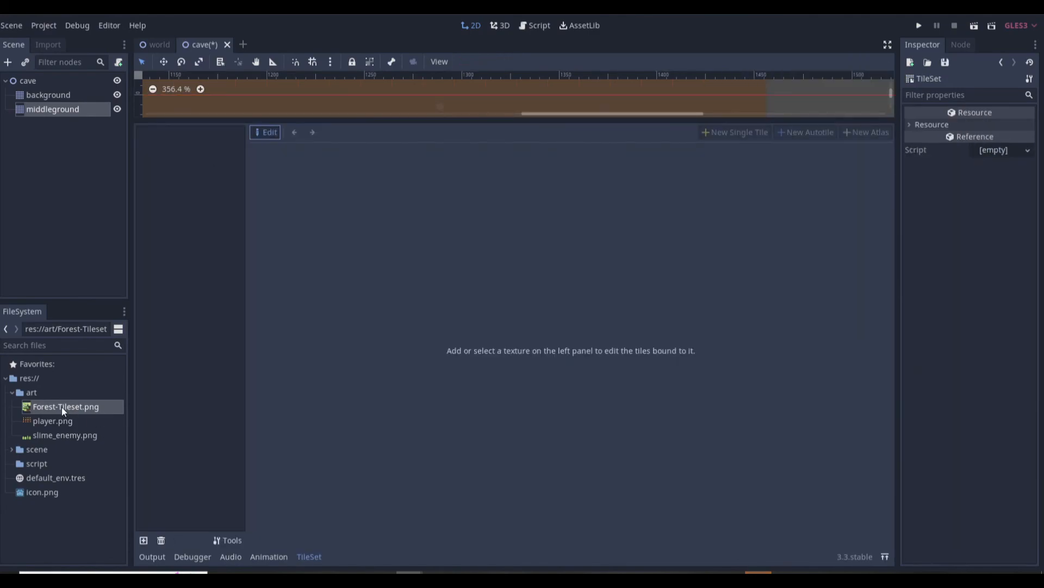
drag(61, 407, 215, 268)
- Define one single tile spanning two cells, covering the low white mound and the brown cell beneath it
click(744, 133)
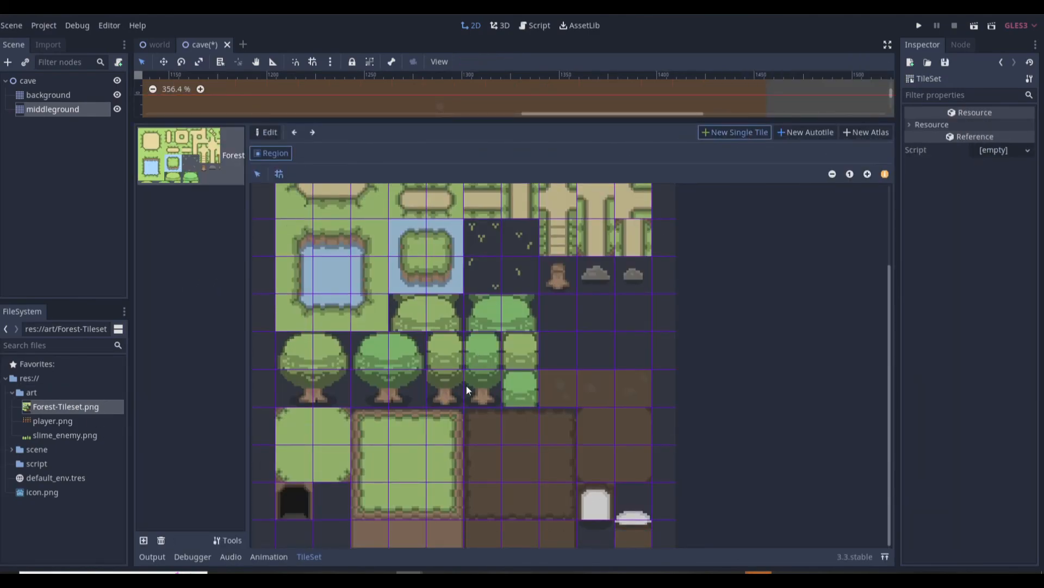
drag(632, 508, 637, 536)
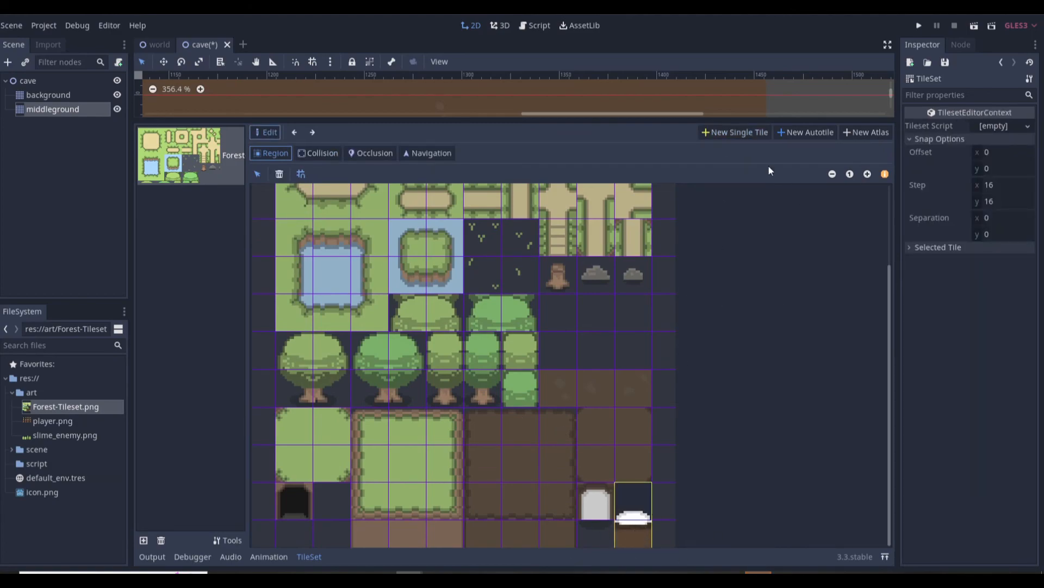
click(724, 132)
- Place the white mound tile on the middle of the cave room's lower edge in middleground and save the scene
click(41, 109)
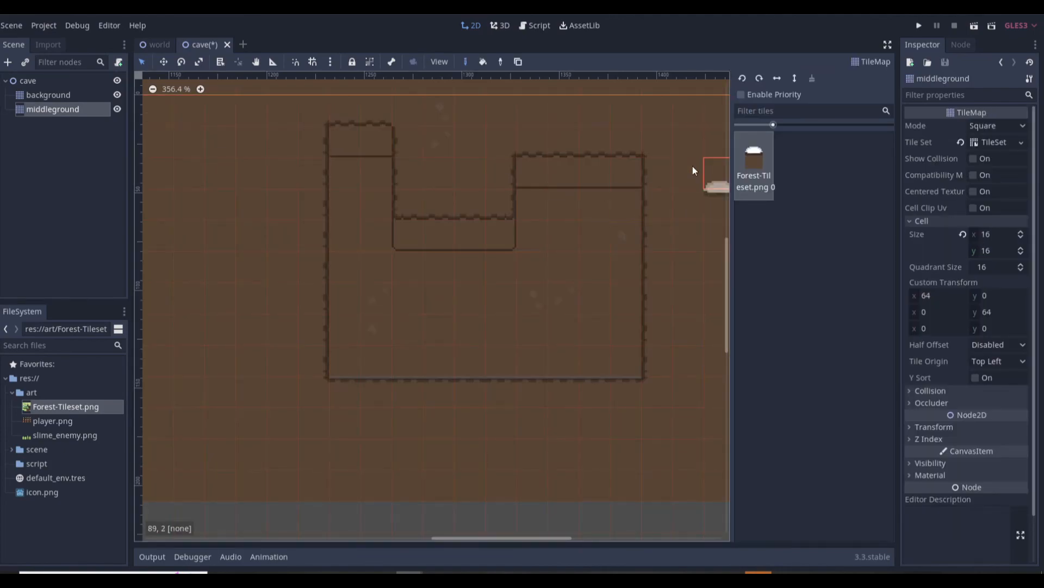
click(441, 363)
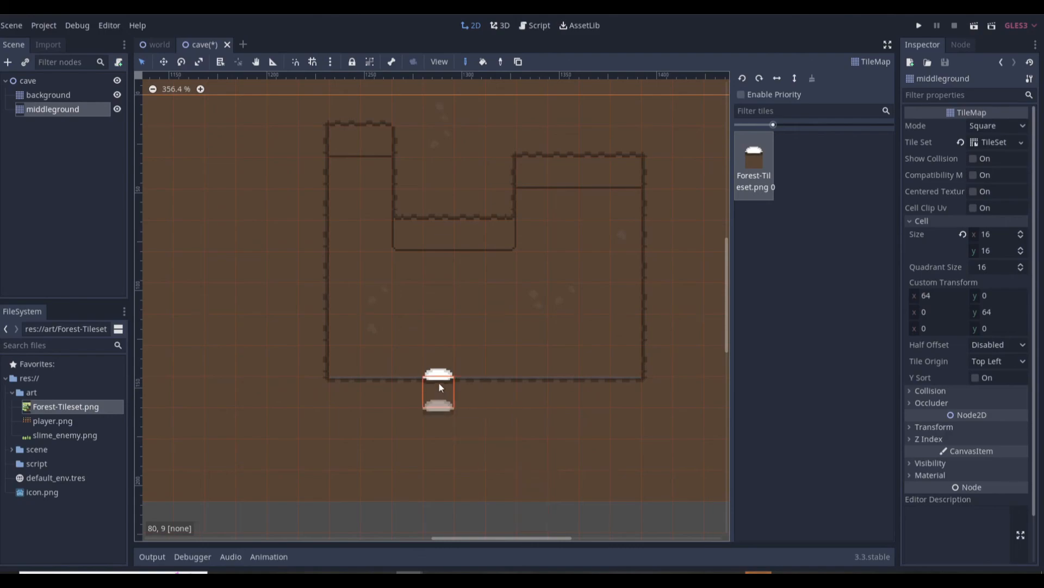
key(ctrl+s)
click(54, 116)
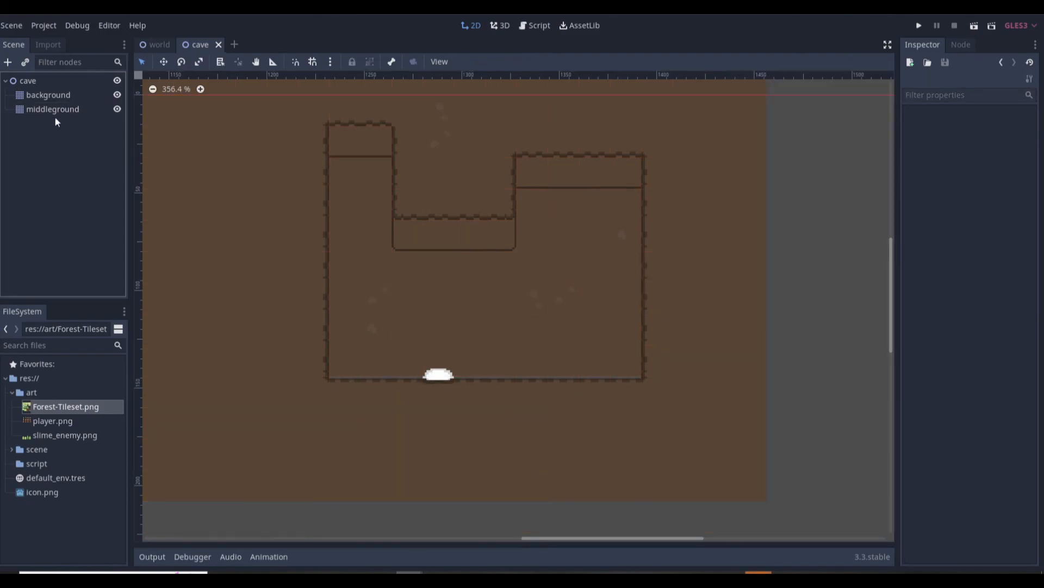
- Test-run the world scene, close the game window and shrink the output area to reveal the map
scroll(459, 277, down, 4)
scroll(373, 245, up, 2)
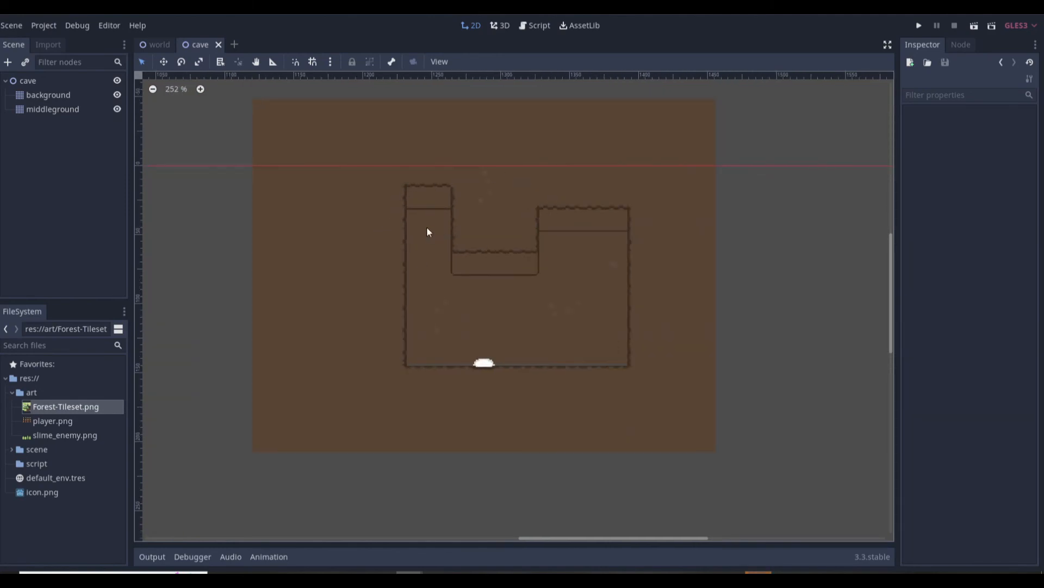
click(155, 44)
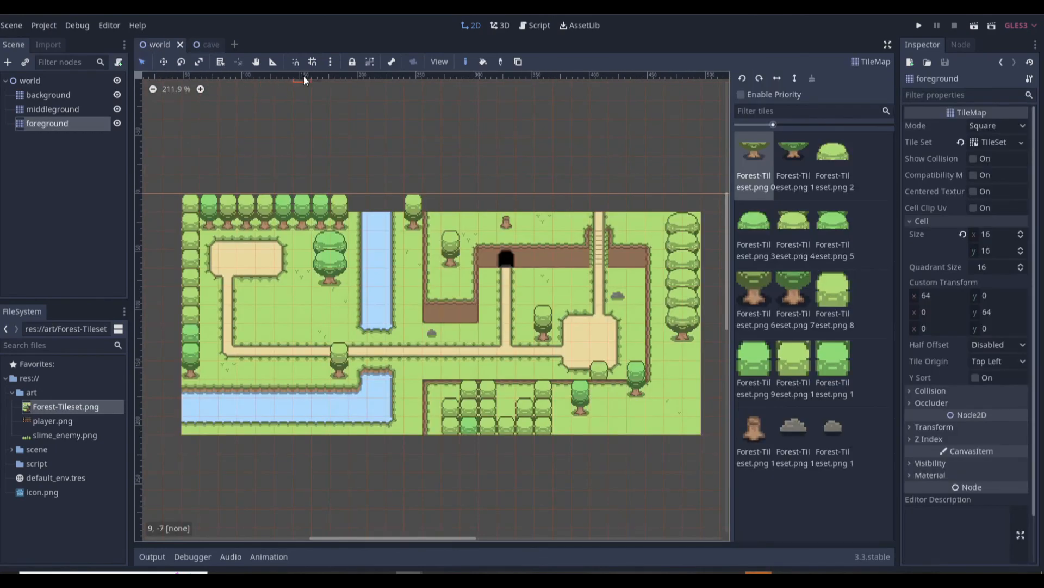
scroll(410, 235, down, 3)
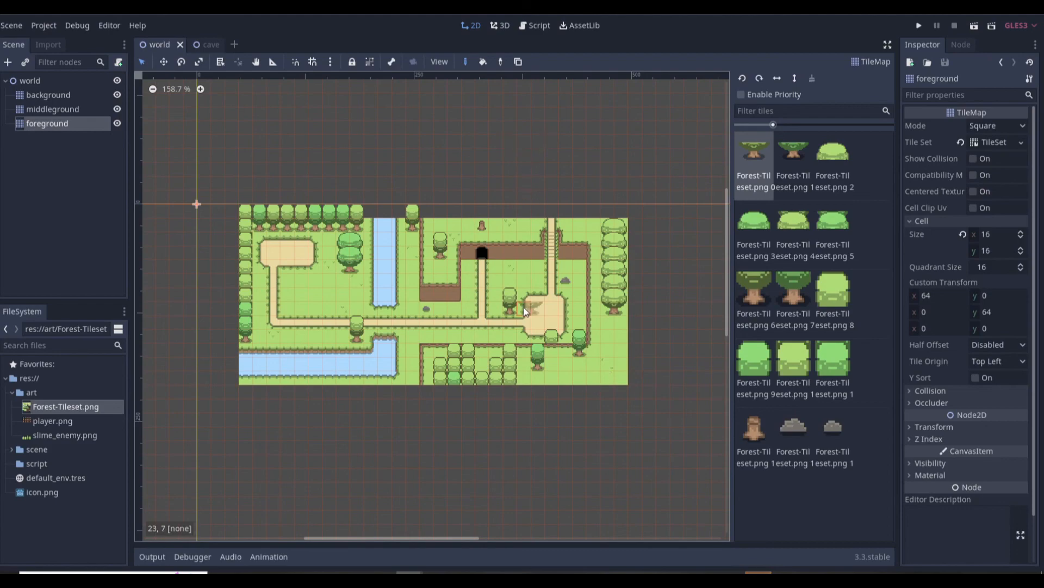
key(F6)
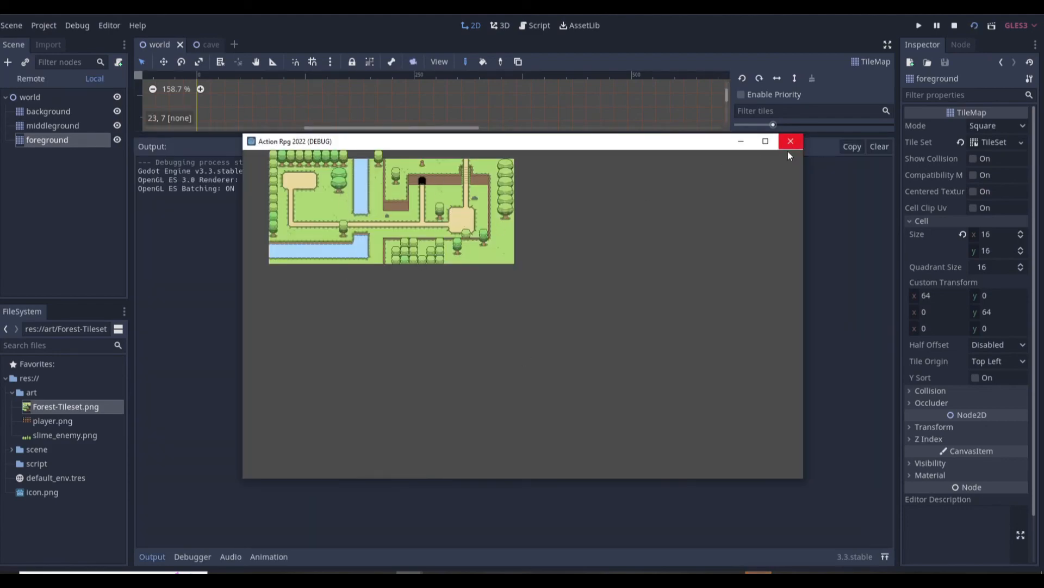
click(790, 142)
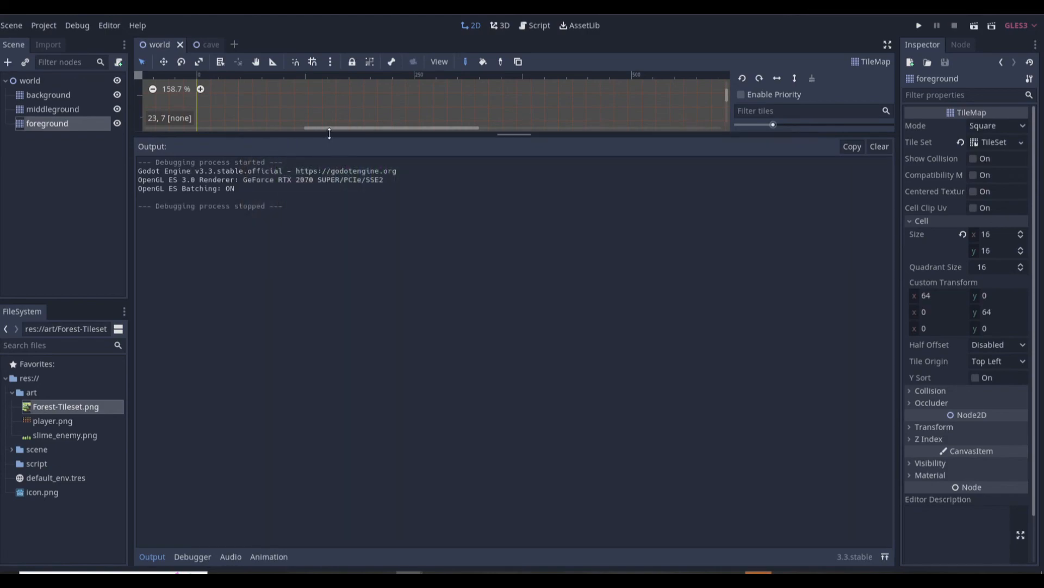
drag(329, 133, 387, 529)
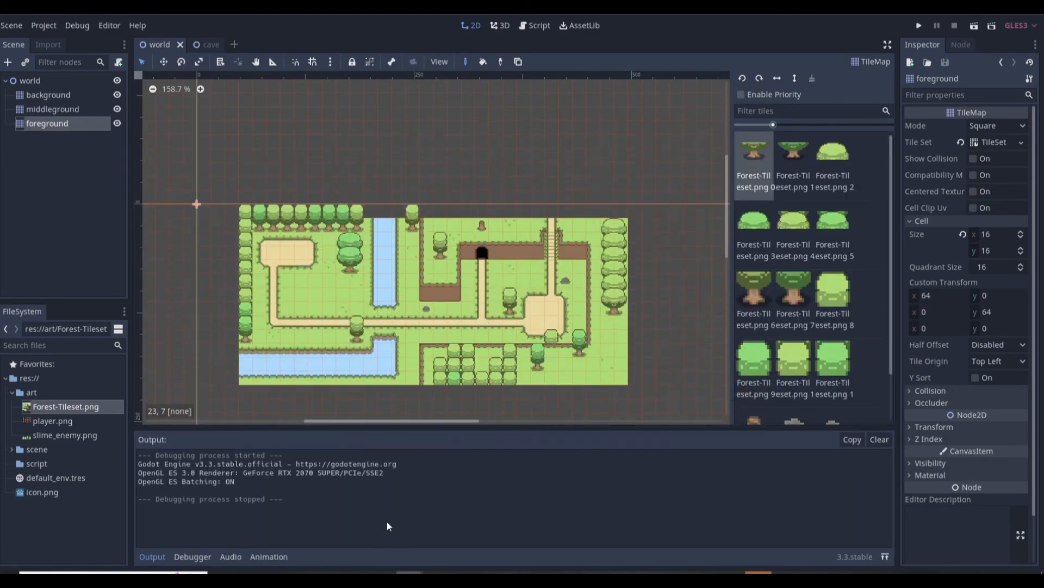